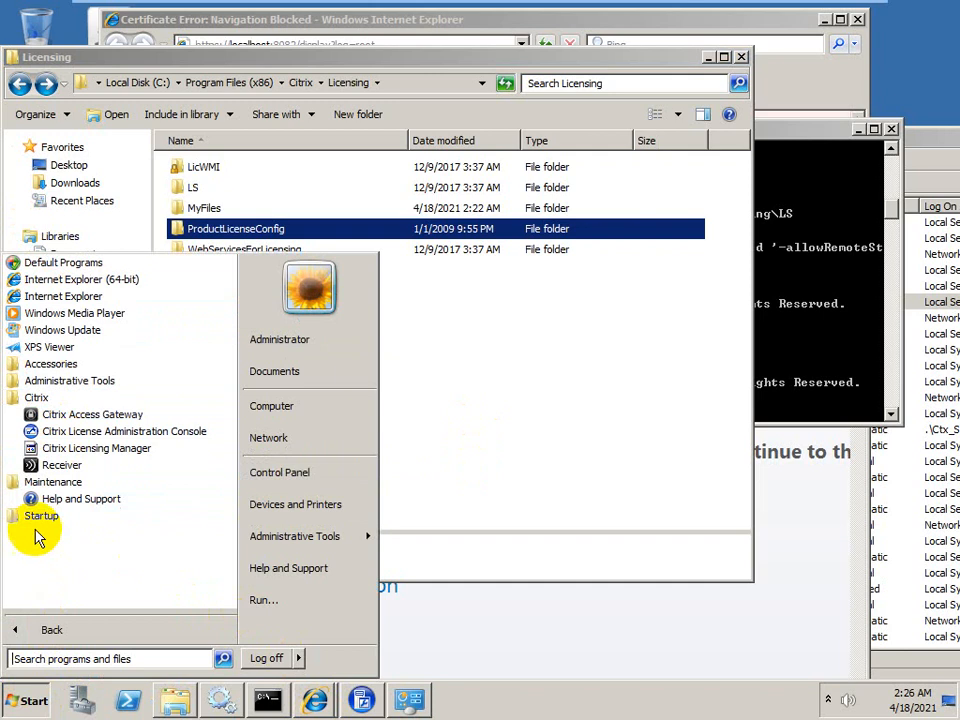
Step: Locate the Citrix AppCenter console among the Citrix management consoles of the administrative tools
click(17, 398)
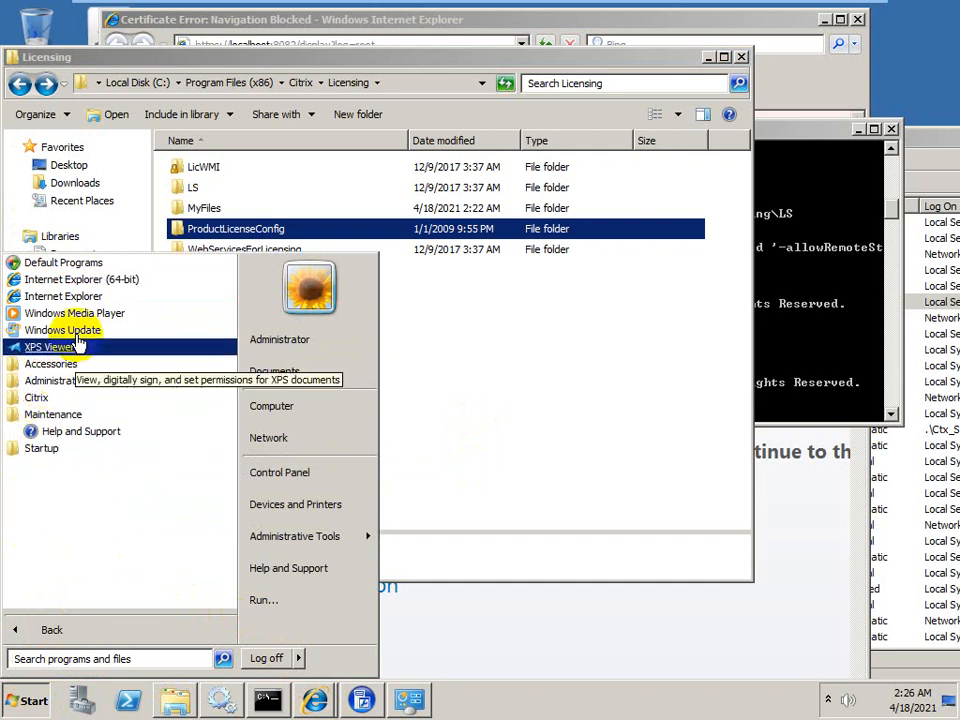
mouse_move(309, 545)
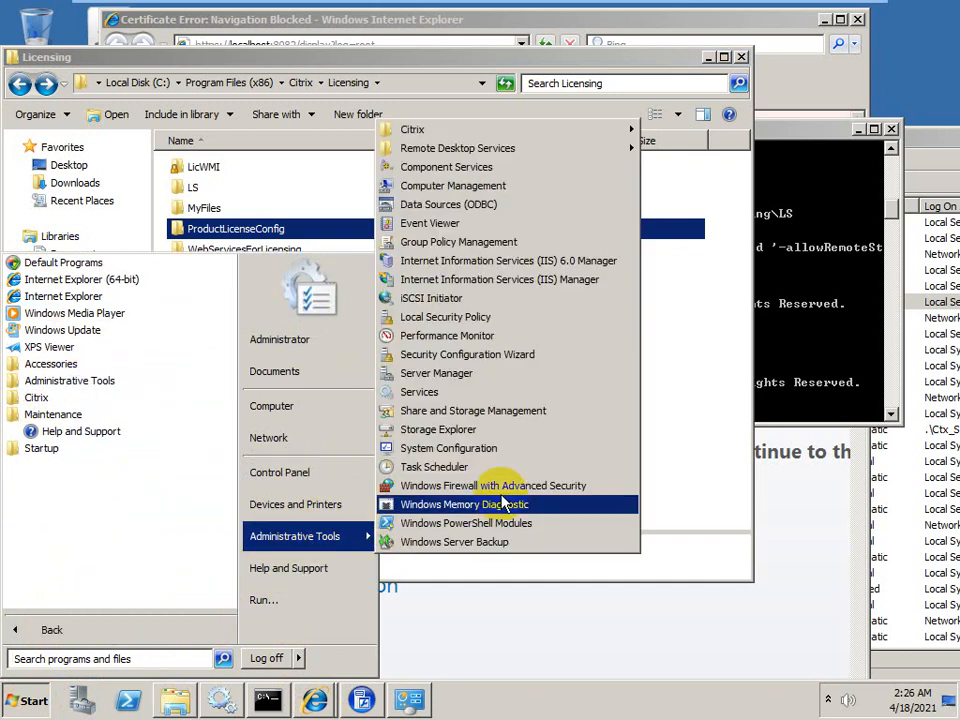
mouse_move(553, 133)
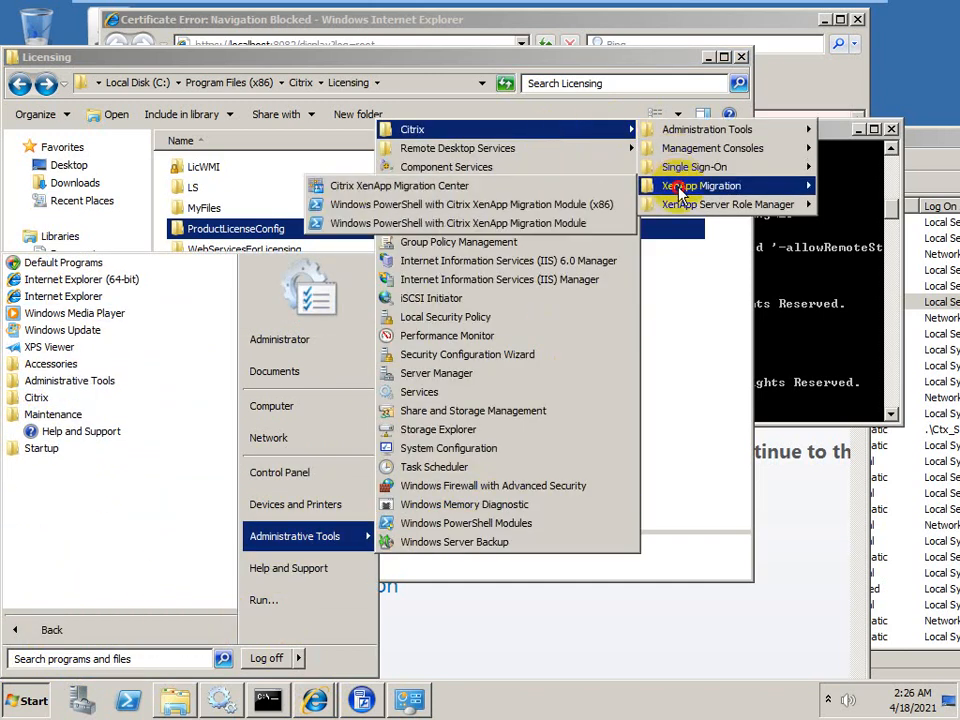
mouse_move(672, 152)
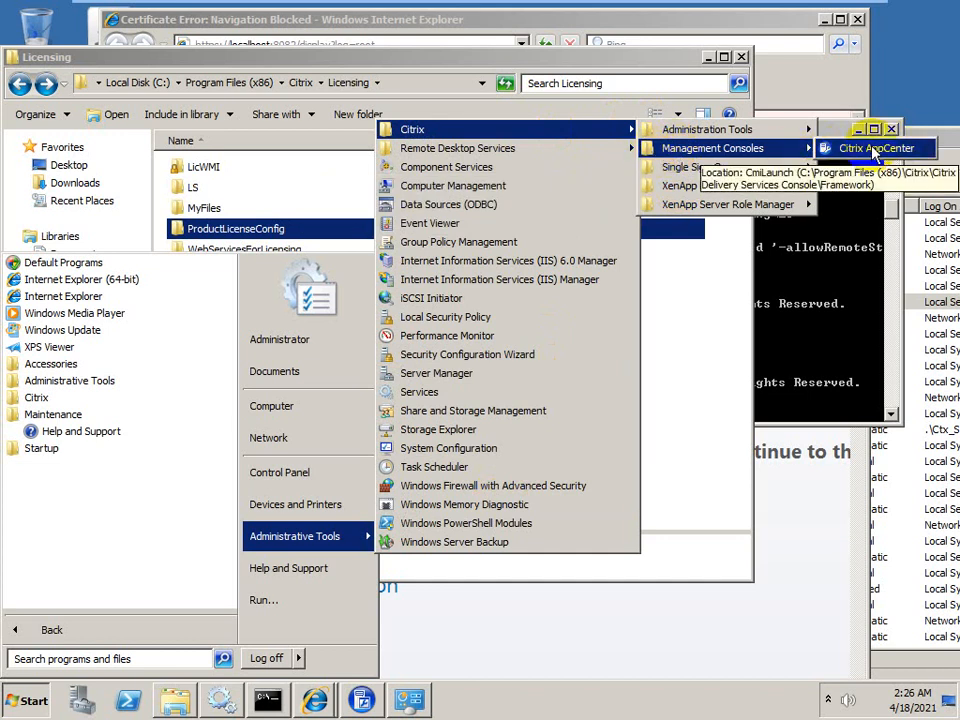
click(700, 478)
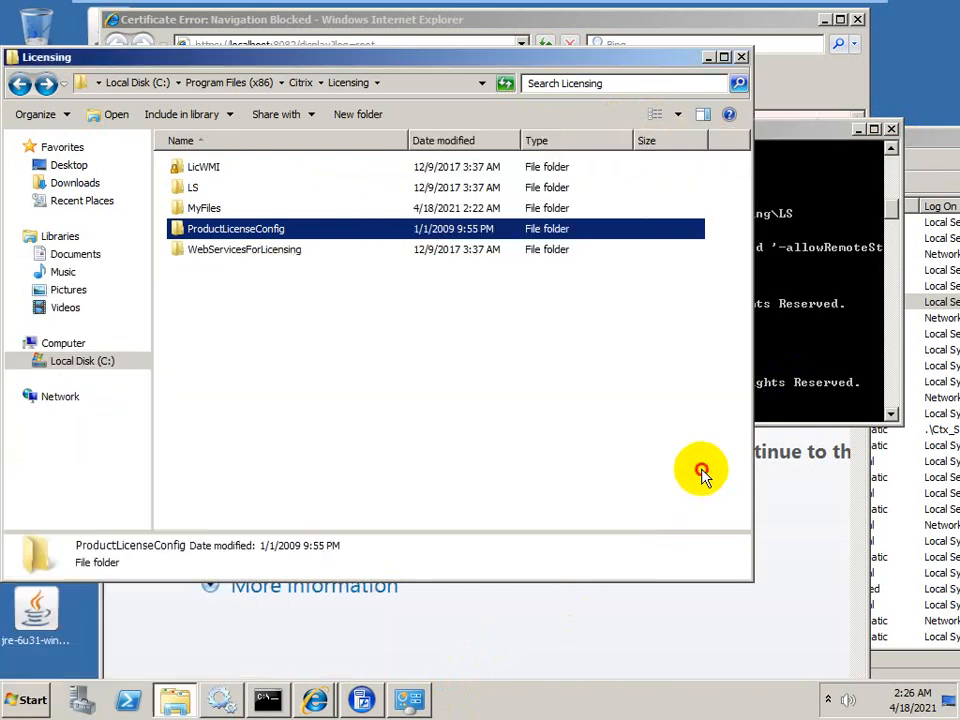
click(703, 471)
Step: Open the Independent Management Architecture folder inside the Citrix folder of Program Files (x86)
click(212, 82)
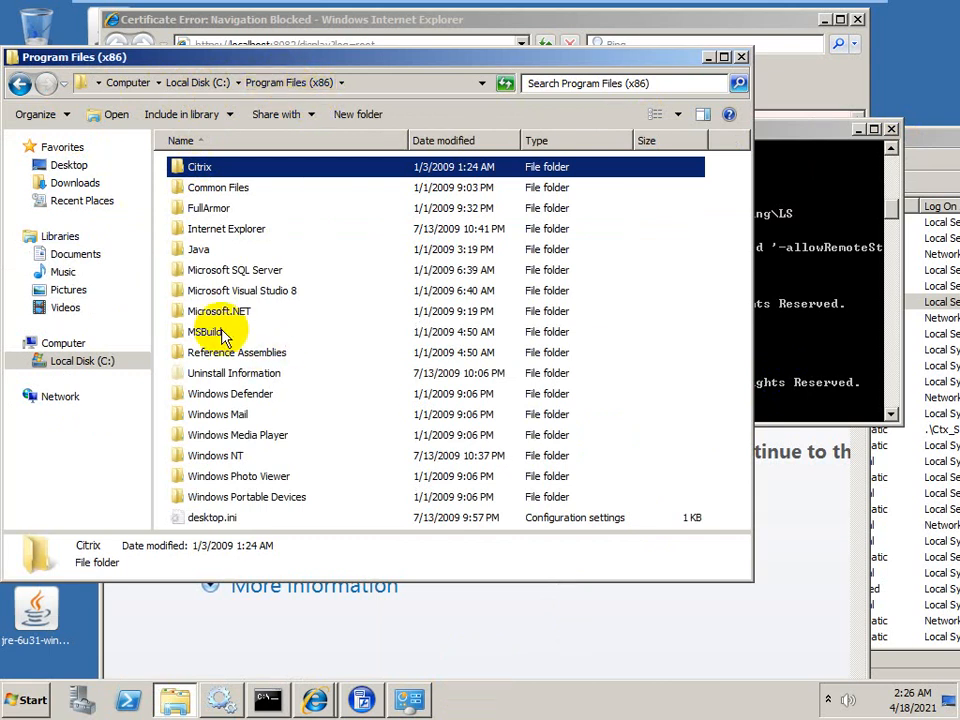
double_click(192, 168)
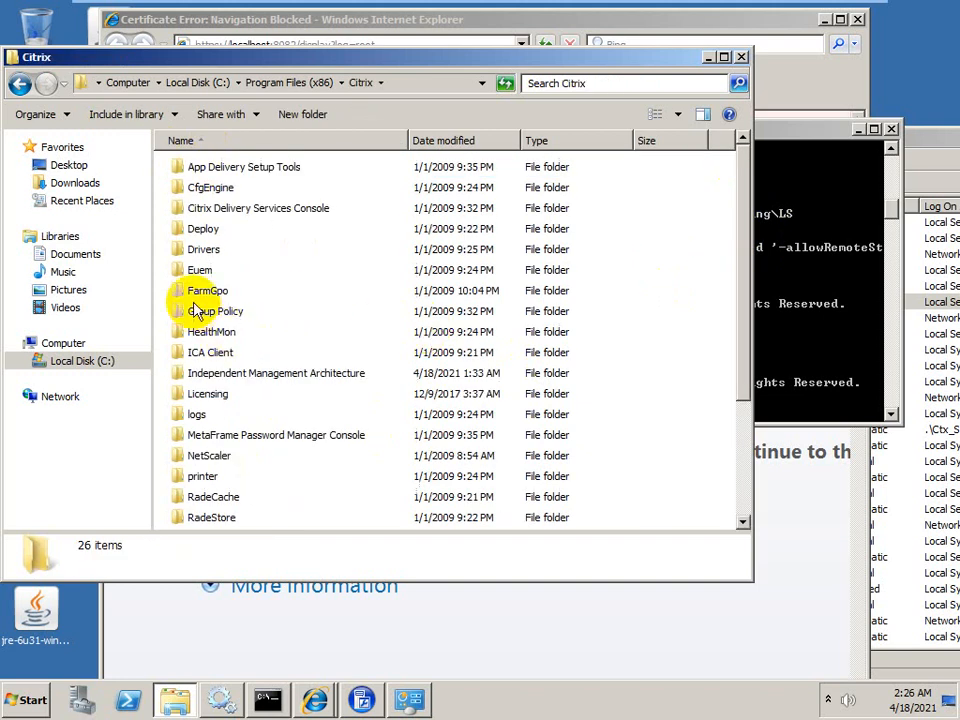
double_click(240, 375)
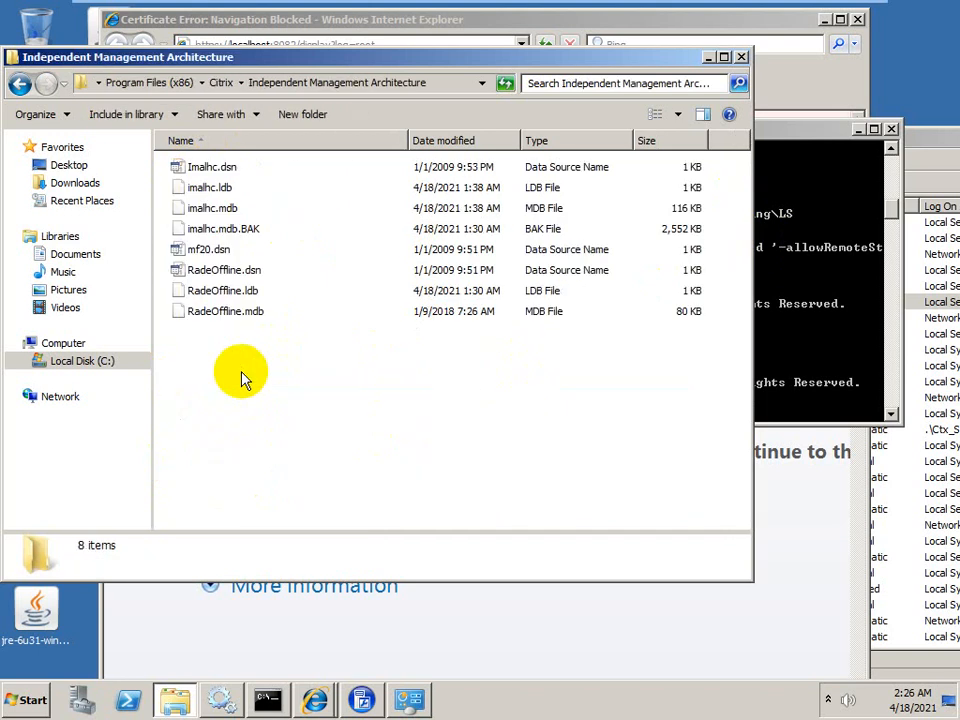
Step: Go through the Imalhc.dsn, imalhc.ldb, imalhc.mdb, imalhc.mdb.BAK and mf20.dsn files one by one
click(204, 167)
click(203, 190)
click(200, 208)
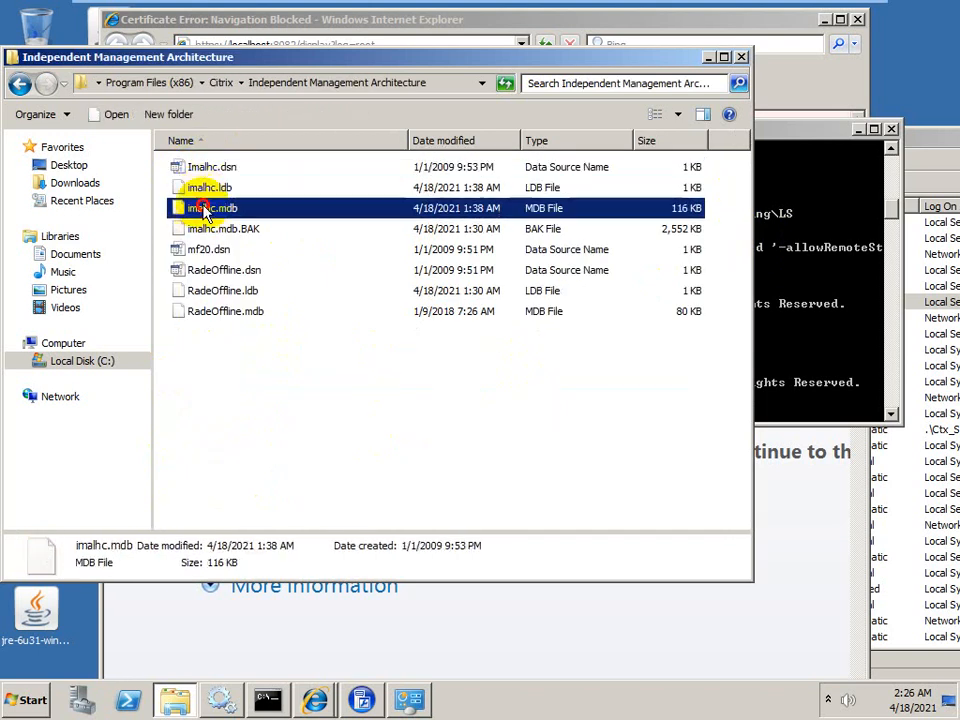
click(200, 229)
click(205, 249)
click(220, 330)
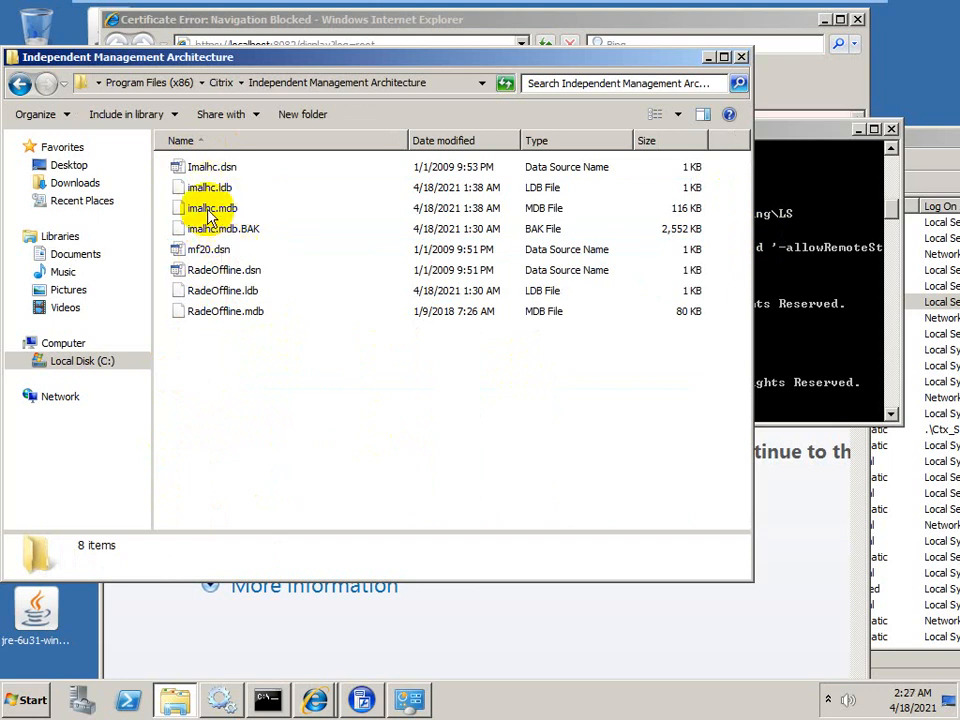
click(172, 209)
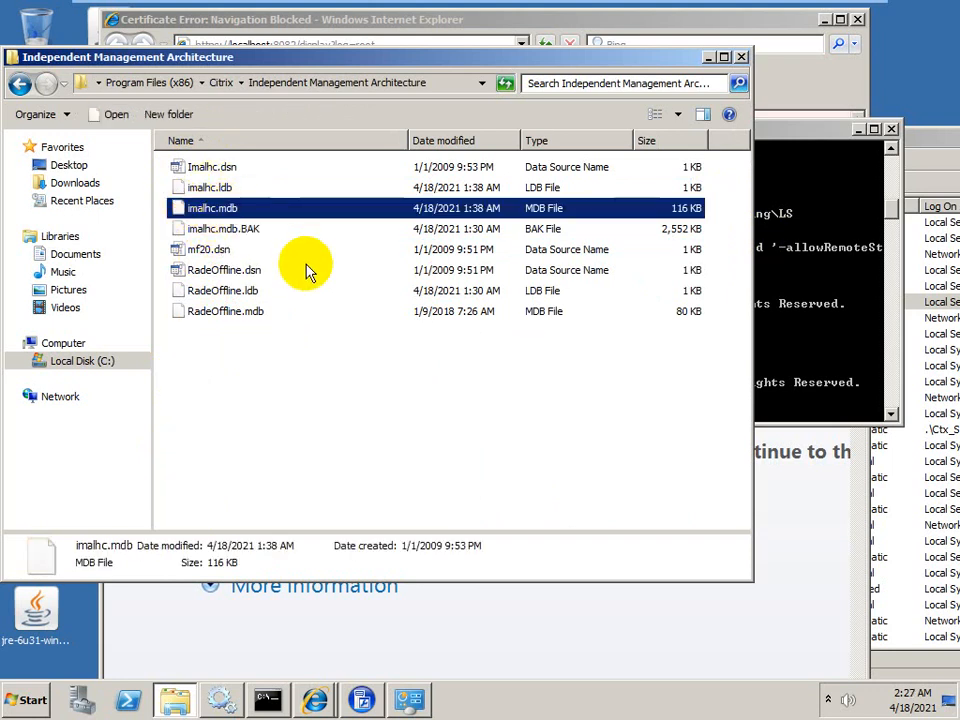
right_click(204, 216)
click(231, 216)
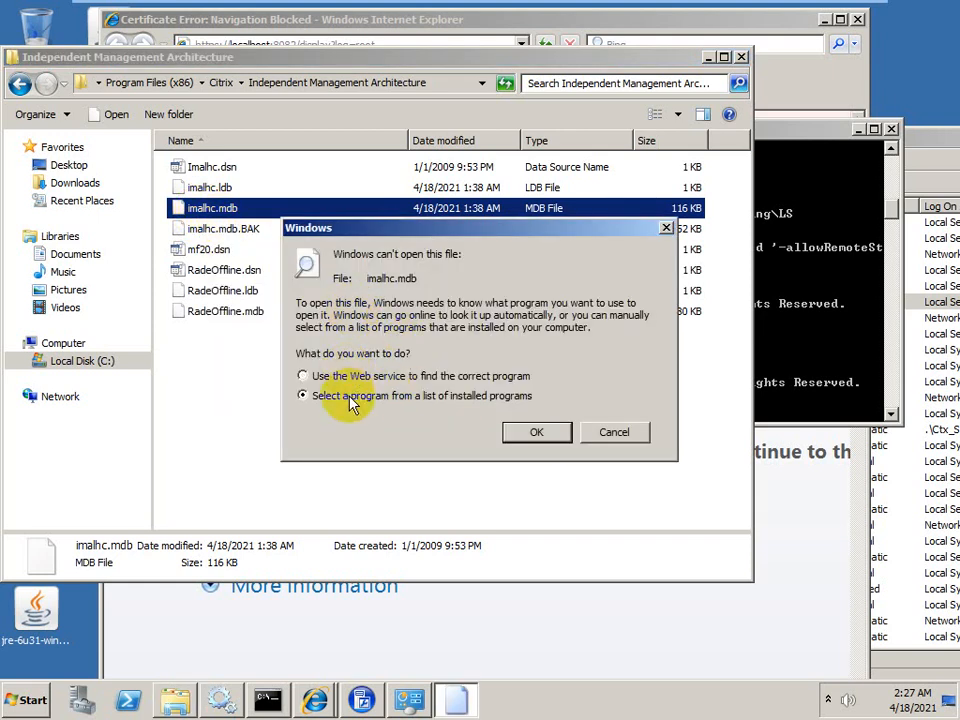
click(530, 432)
click(231, 470)
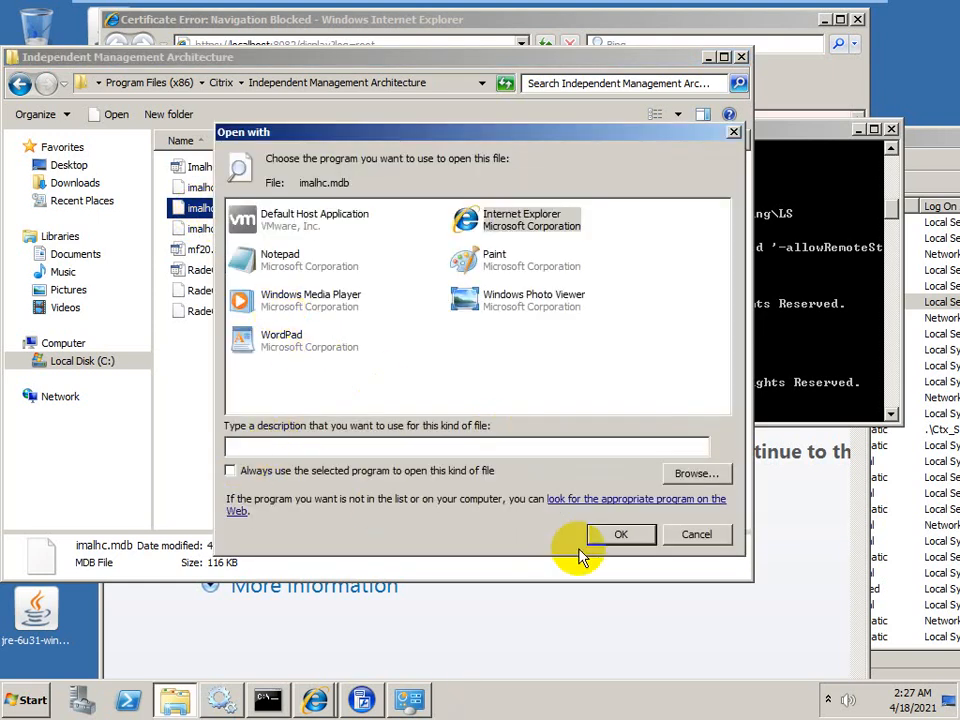
click(612, 534)
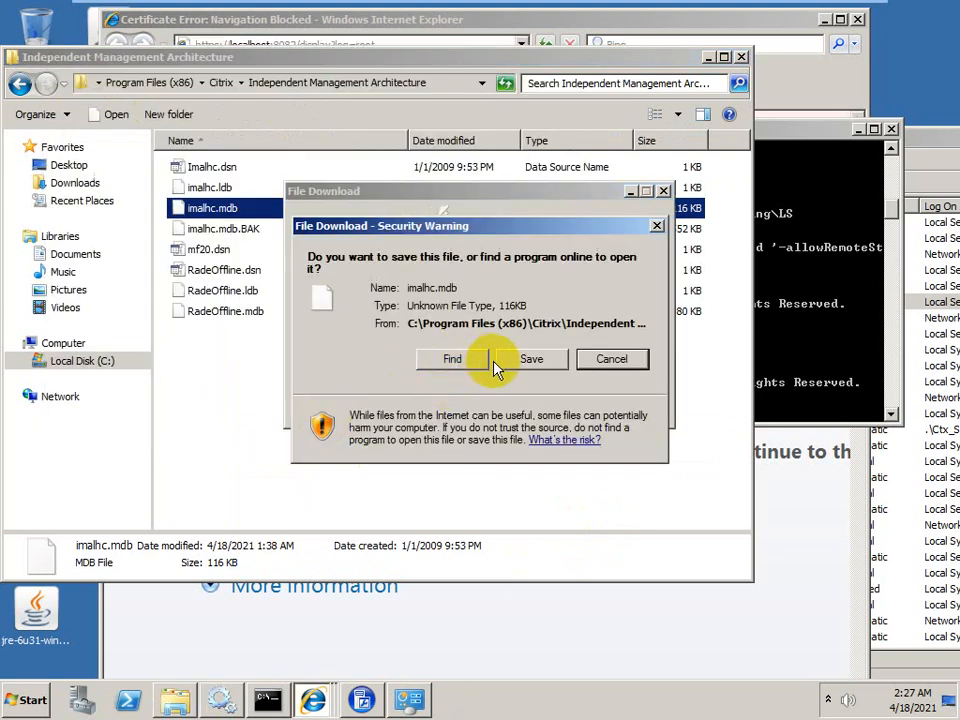
click(610, 359)
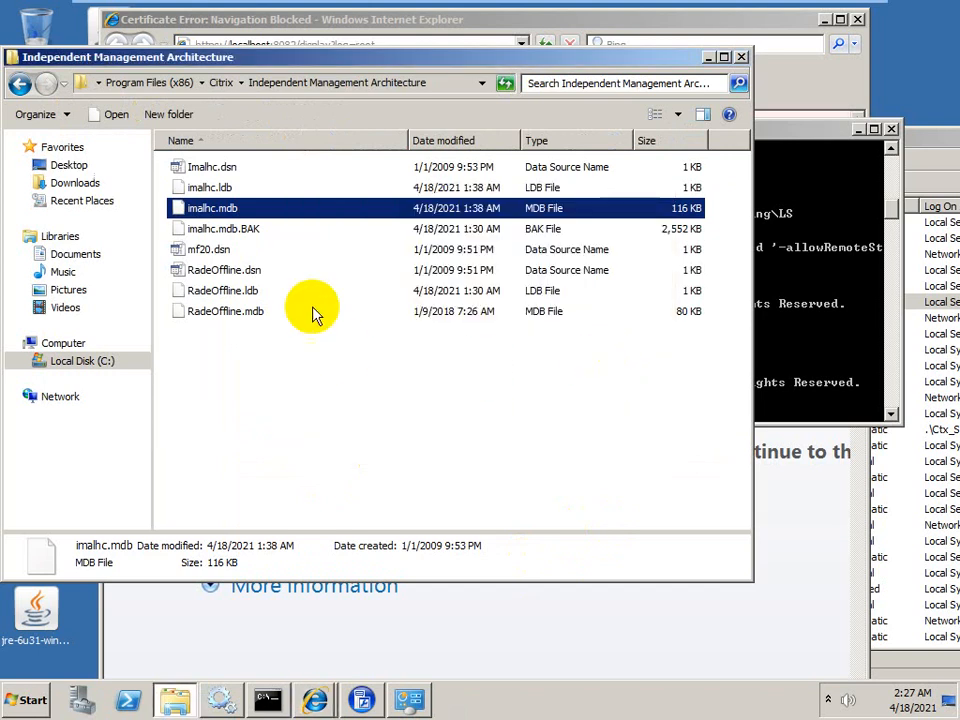
Step: Open imalhc.mdb in Notepad without making it the default program for that file type, and highlight the text it contains
right_click(220, 218)
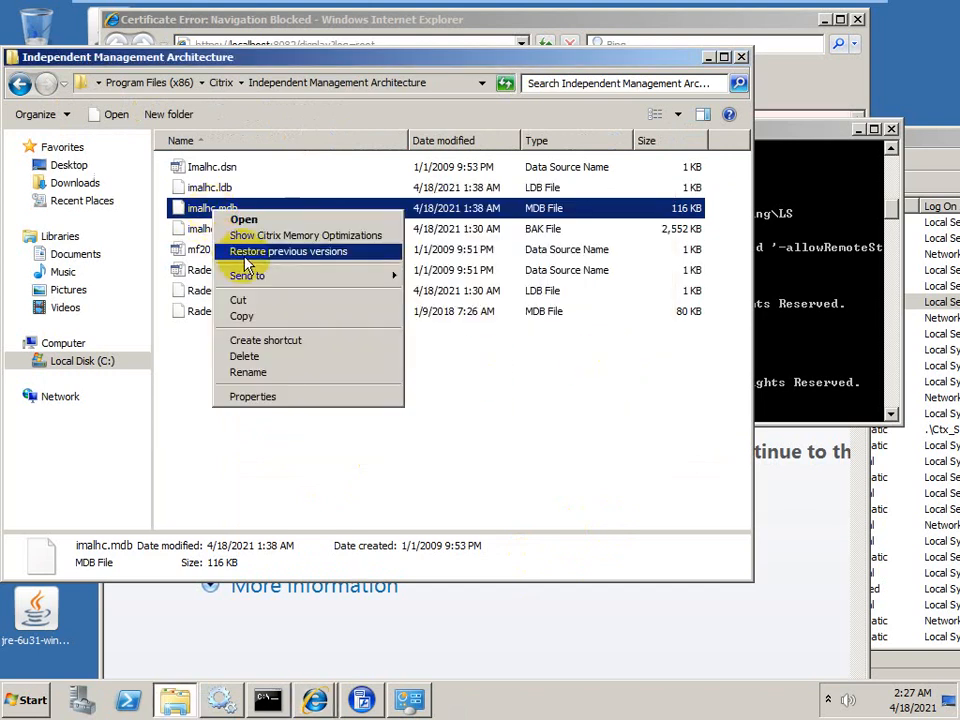
click(250, 220)
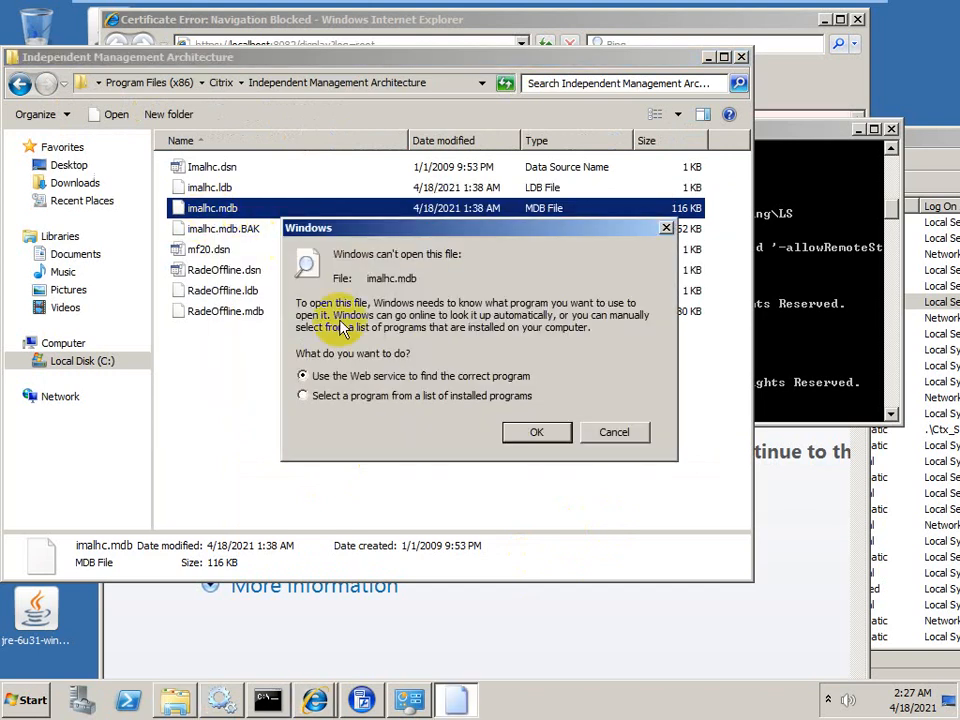
click(386, 397)
click(531, 441)
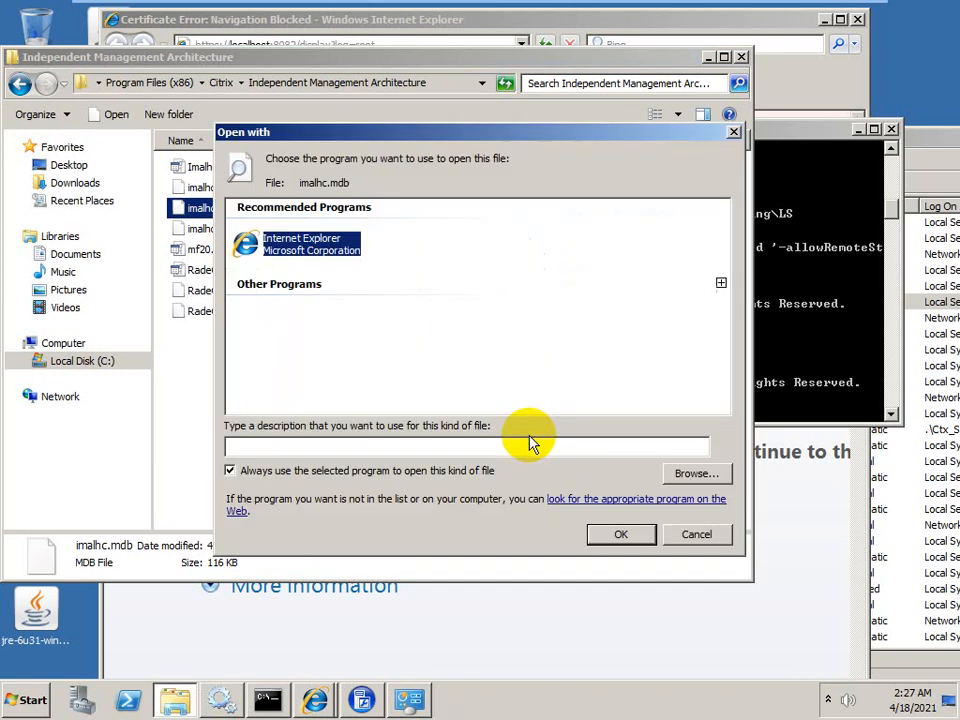
click(231, 470)
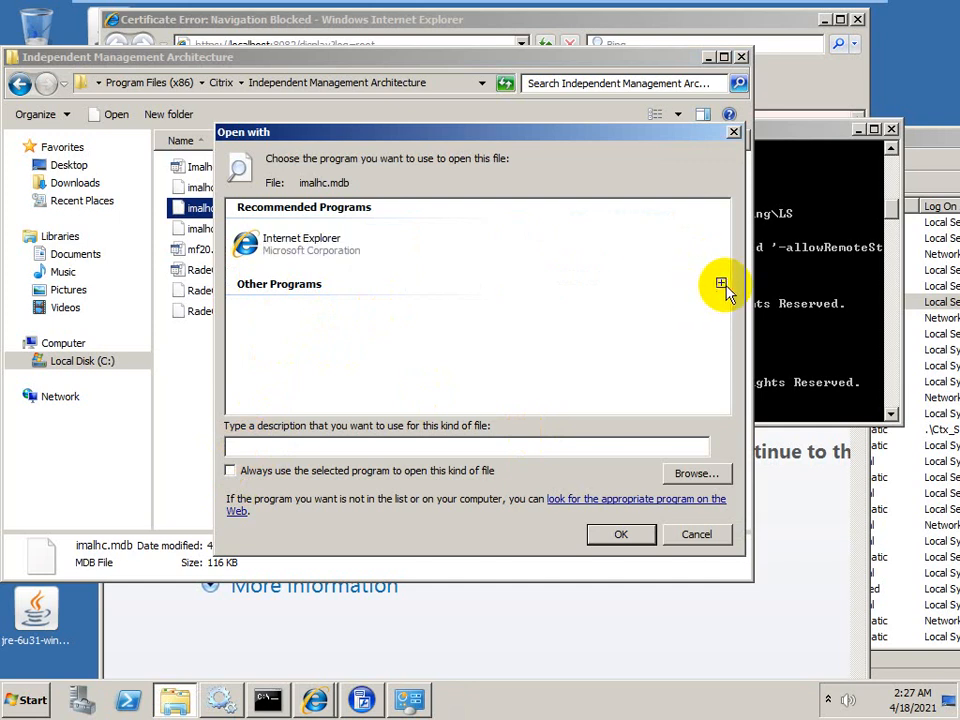
click(721, 285)
click(498, 320)
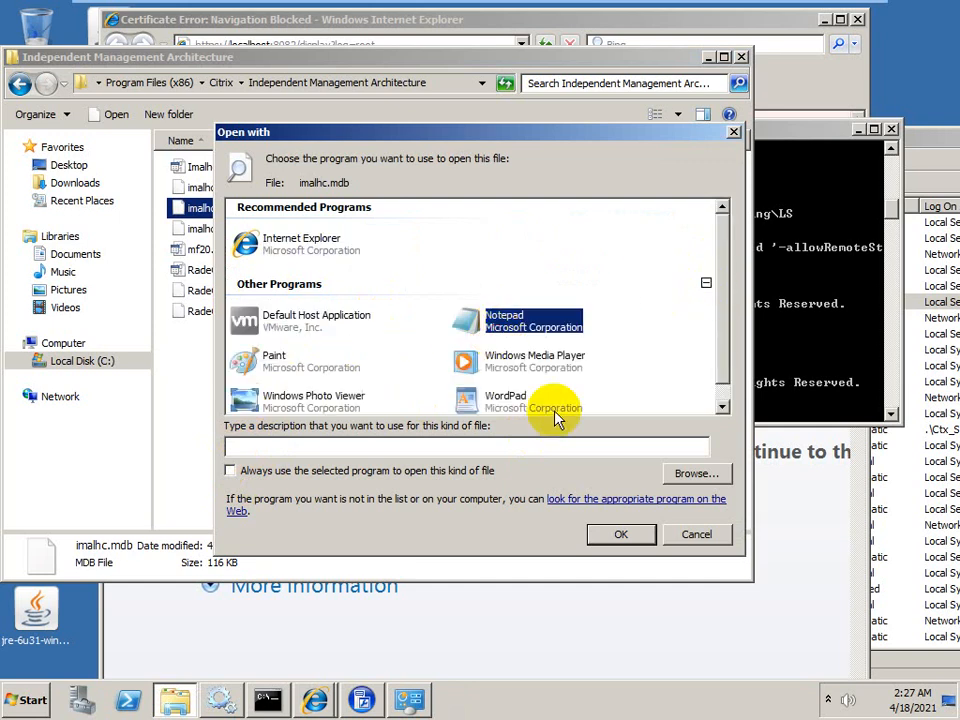
click(617, 540)
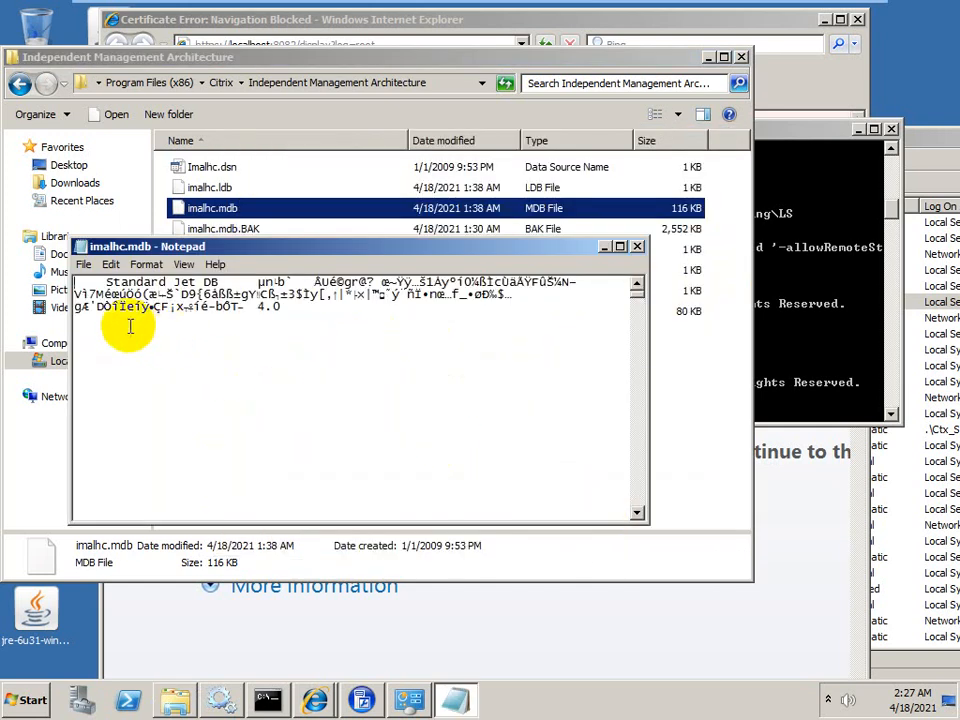
drag(418, 250, 666, 368)
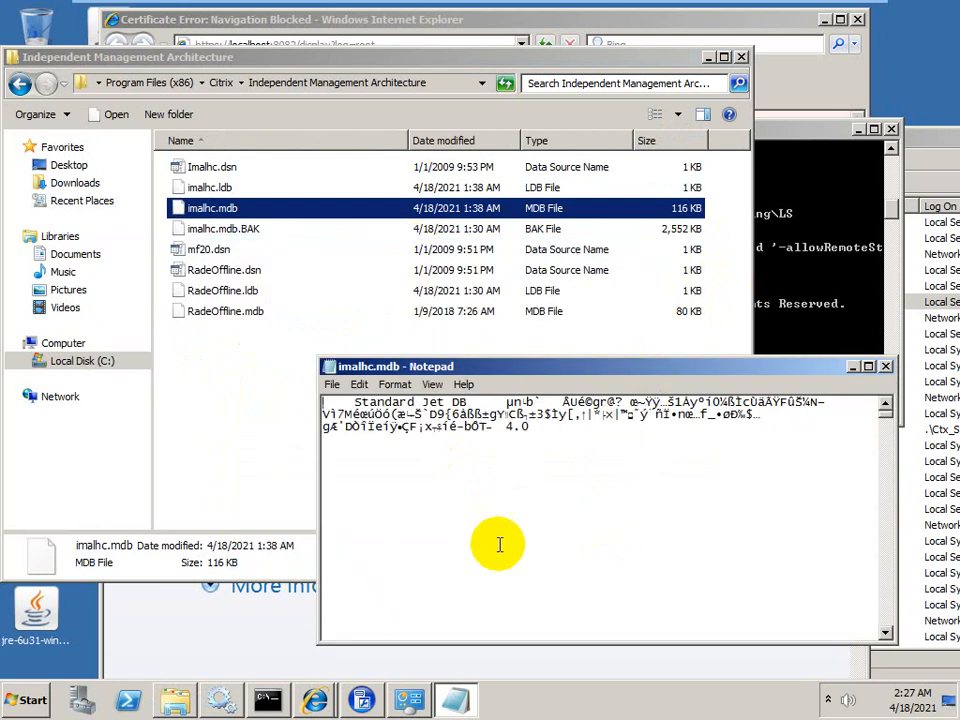
drag(571, 440, 300, 390)
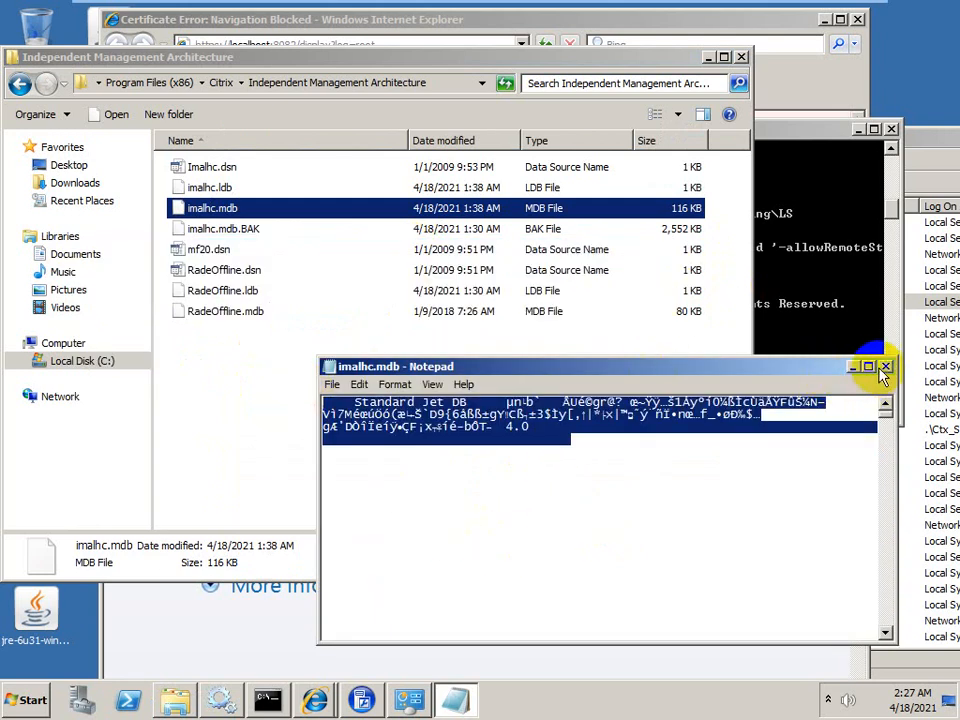
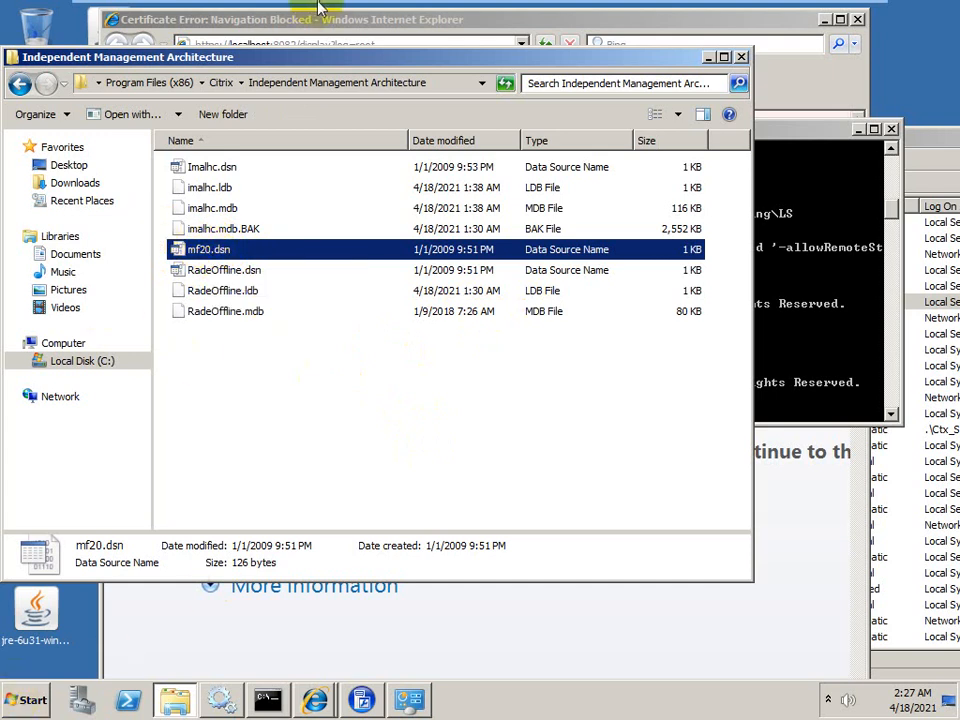
Step: Open mf20.dsn in Notepad, chosen from the installed programs as the one always used for this kind of file
right_click(205, 251)
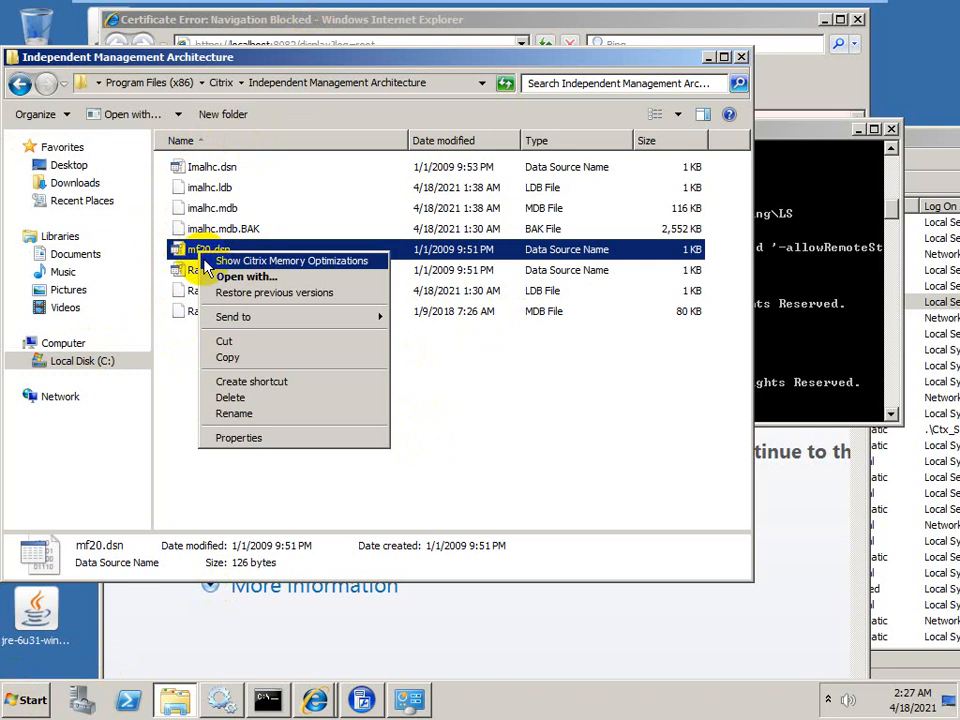
click(240, 277)
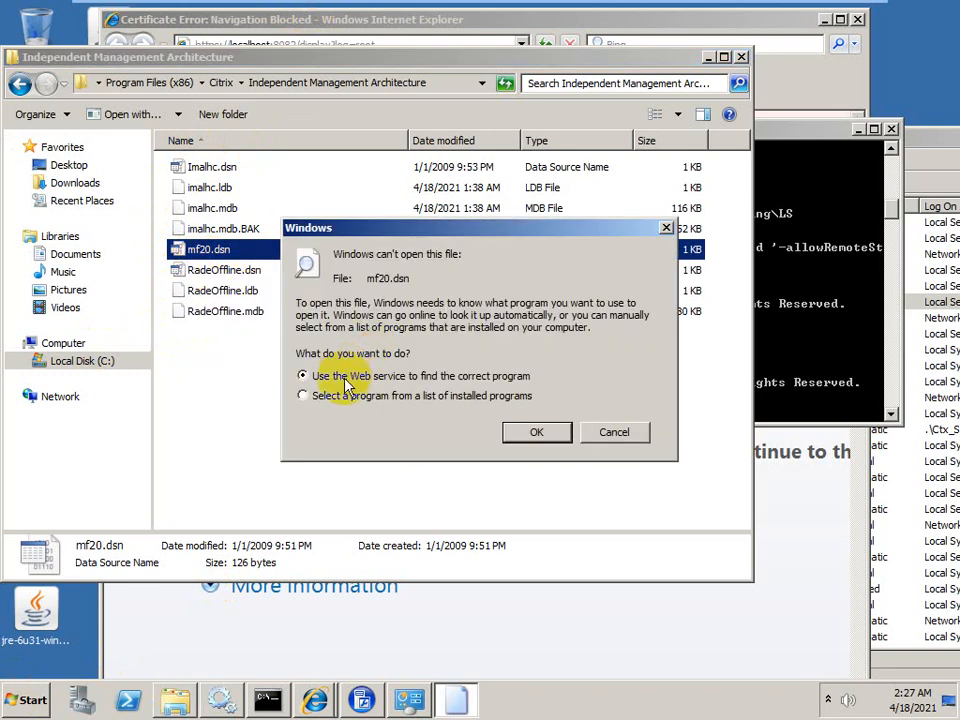
click(541, 436)
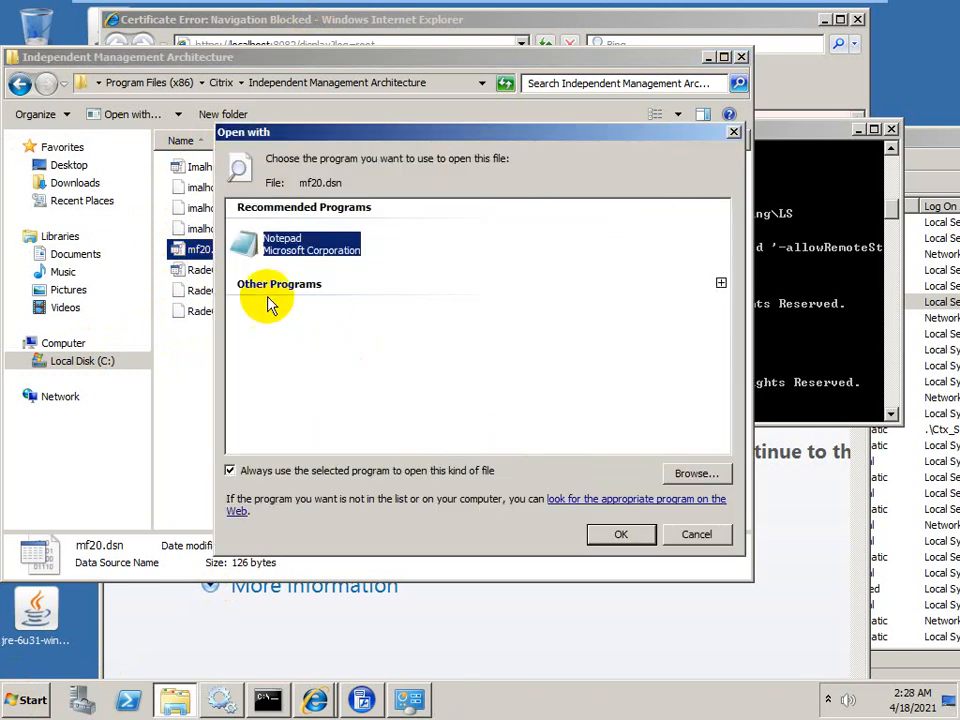
click(620, 535)
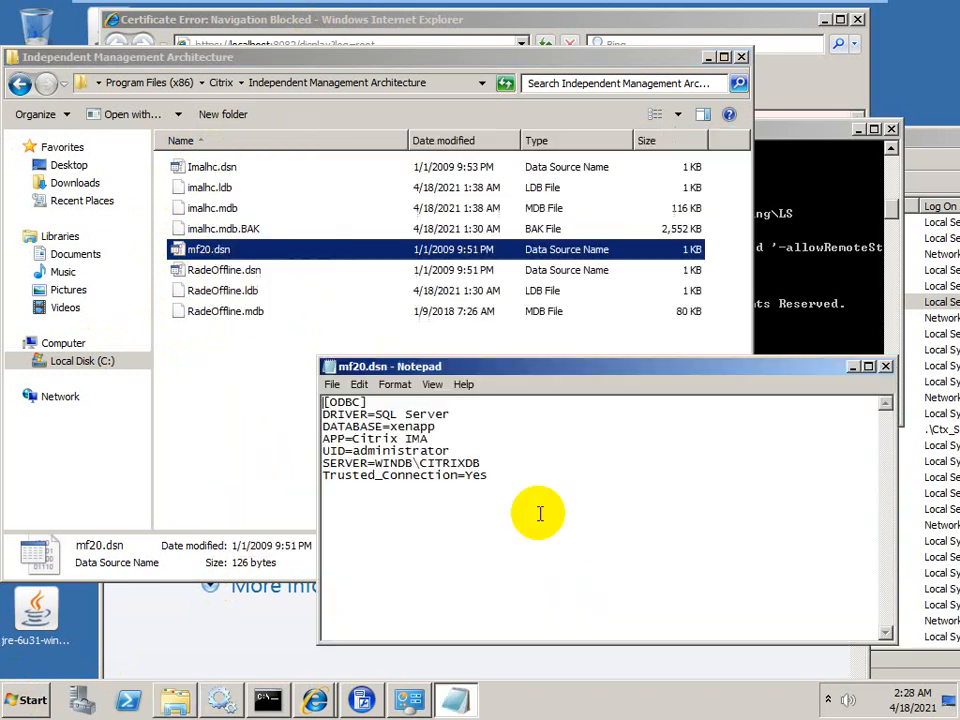
Step: Examine the DATABASE, UID and SERVER entries in mf20.dsn by highlighting each line
drag(489, 370, 385, 153)
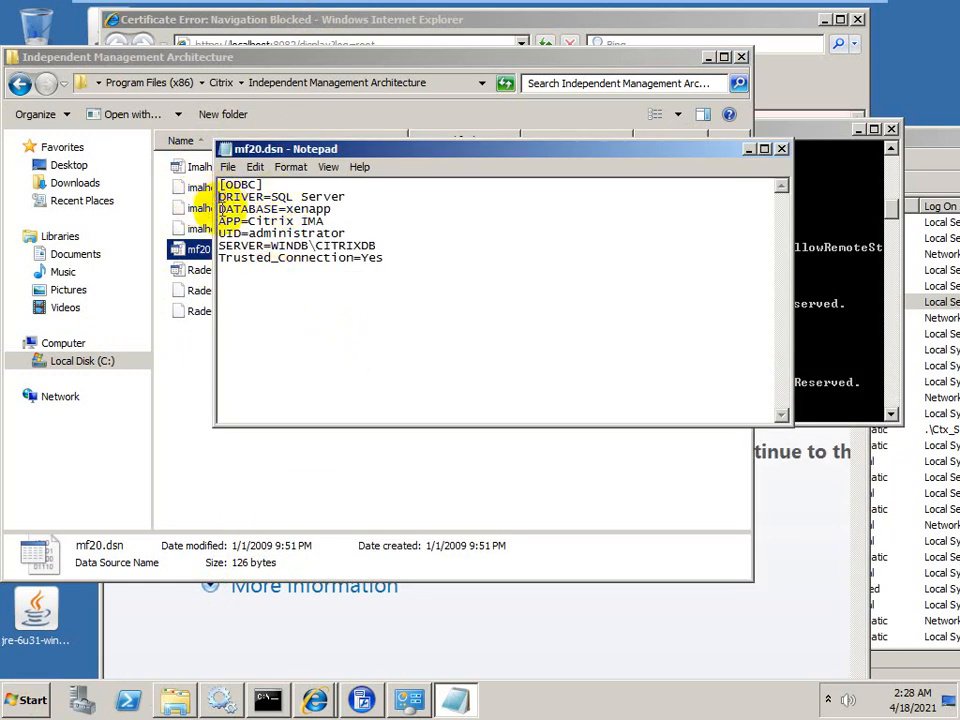
drag(219, 209, 343, 210)
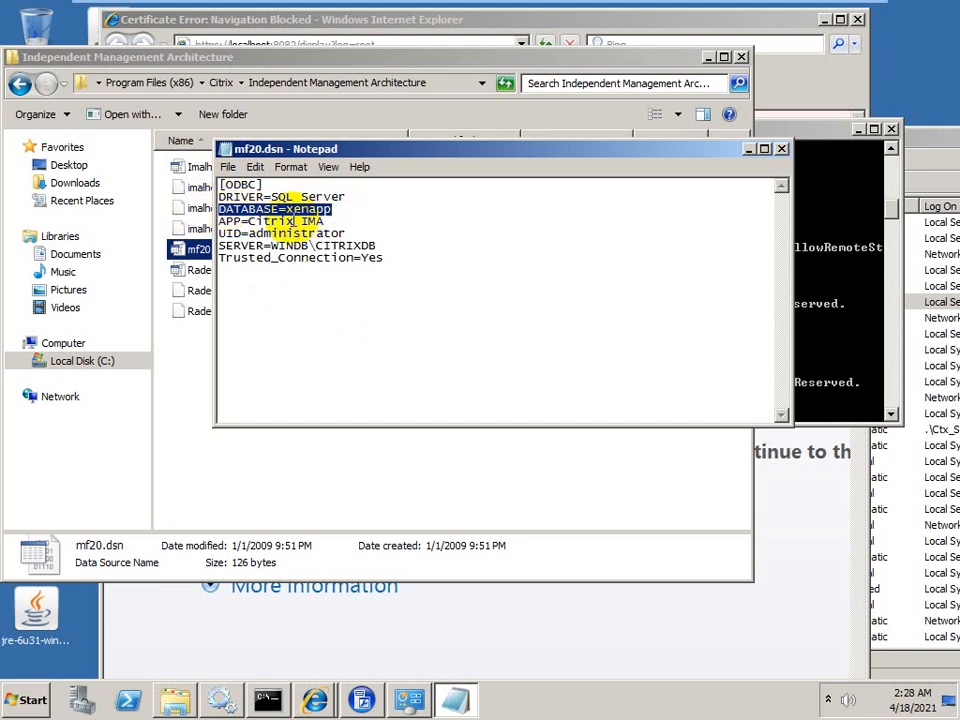
drag(220, 233, 353, 232)
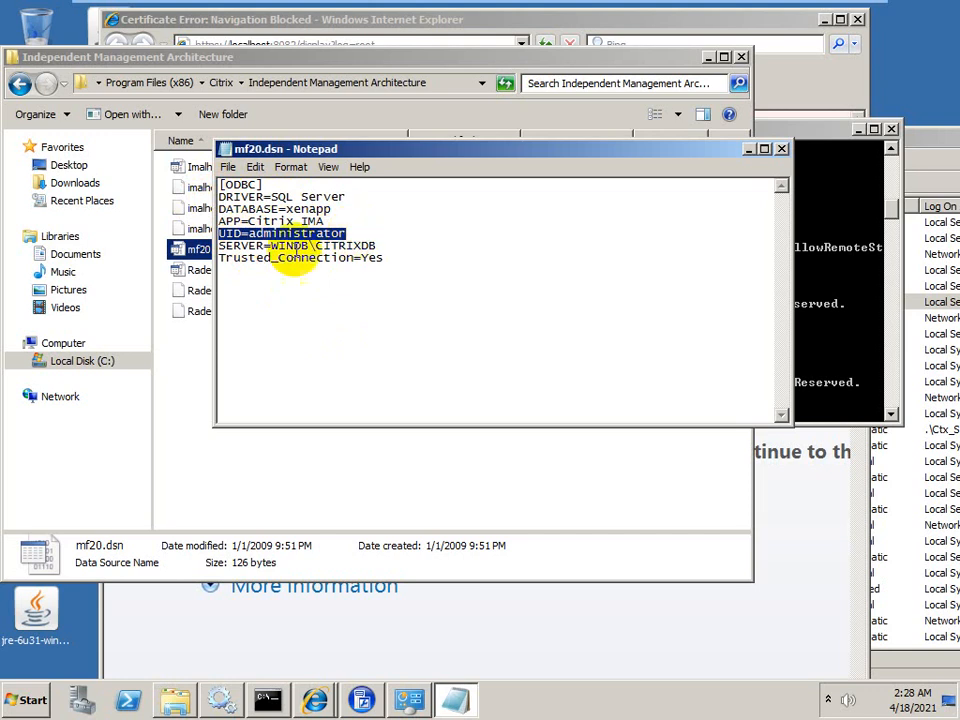
drag(219, 245, 375, 251)
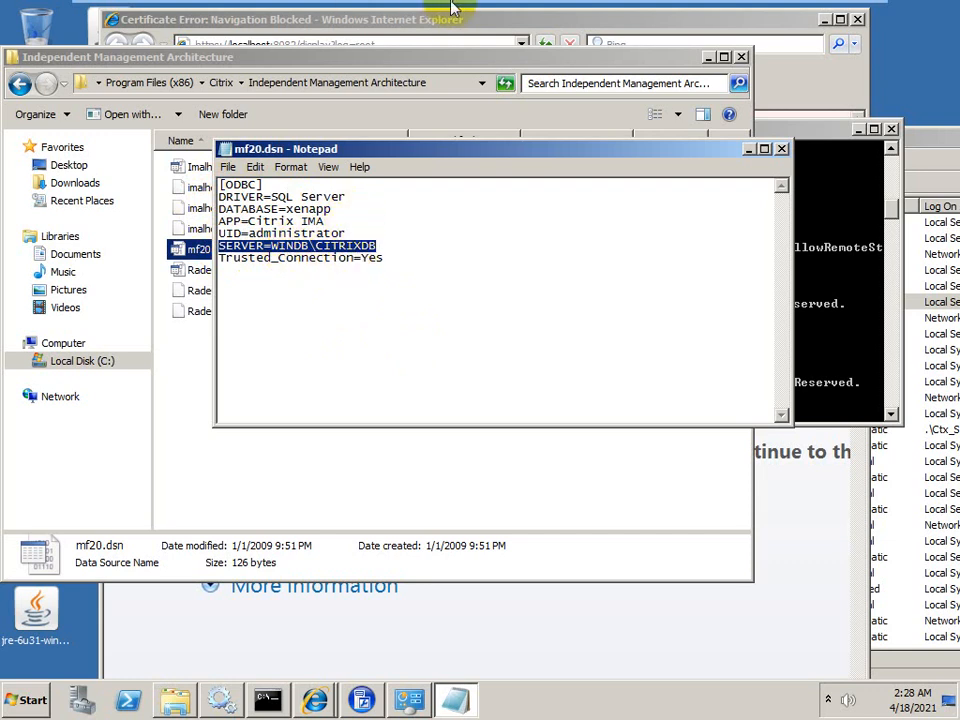
Step: Switch to the windb virtual machine and bring up its Windows security options screen
mouse_move(574, 6)
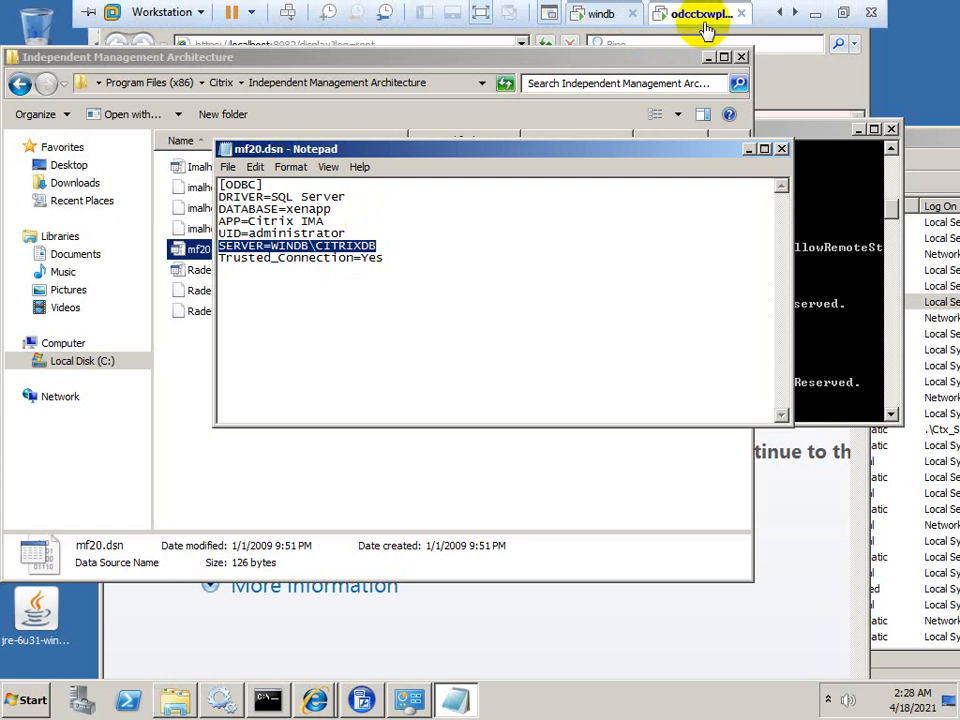
click(600, 14)
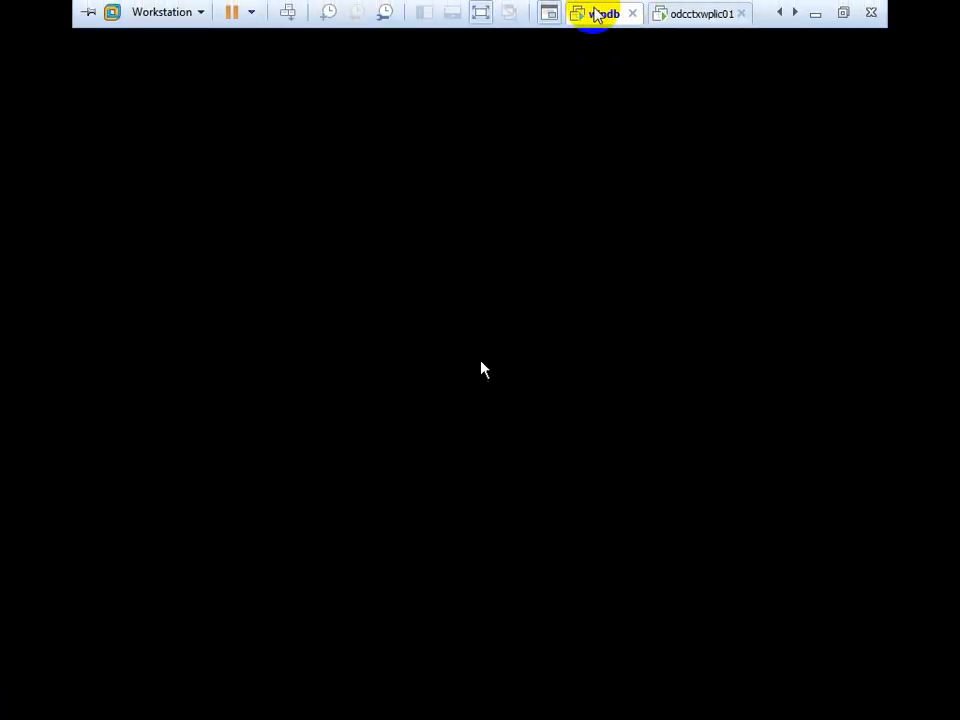
right_click(594, 14)
click(656, 117)
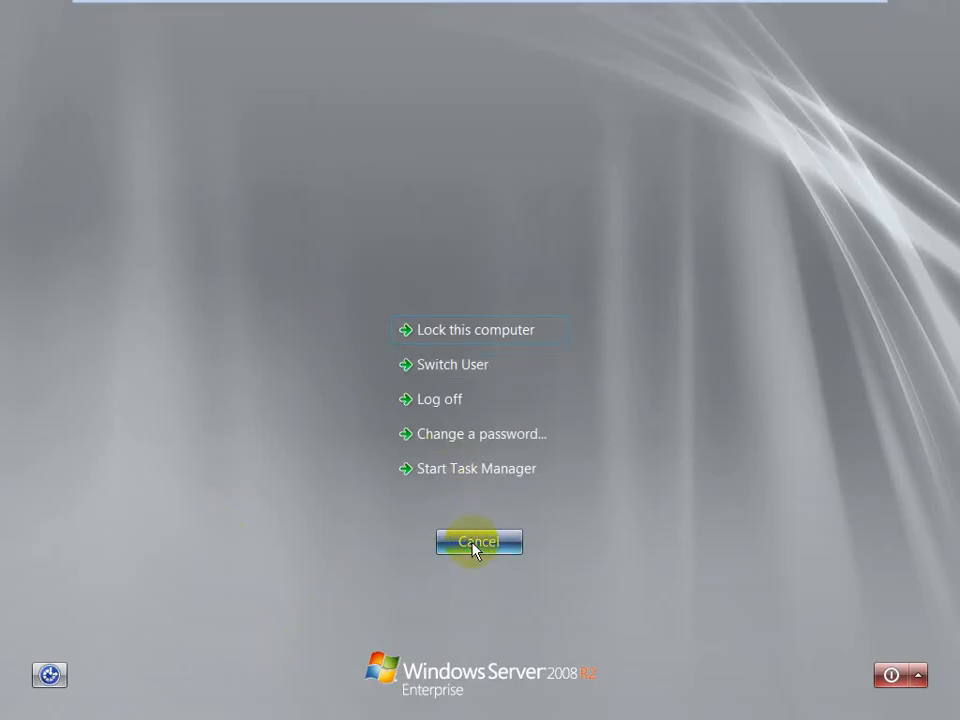
Step: Return to the windb desktop, closing Initial Configuration Tasks and cancelling the Shutdown Event Tracker without giving a shutdown reason
click(478, 545)
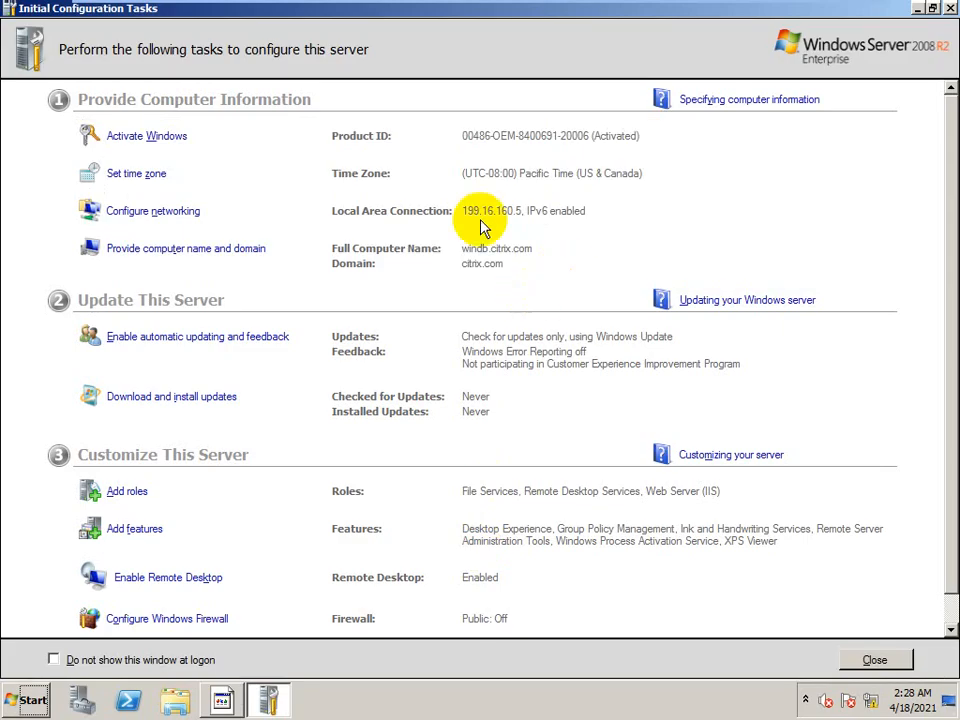
click(951, 8)
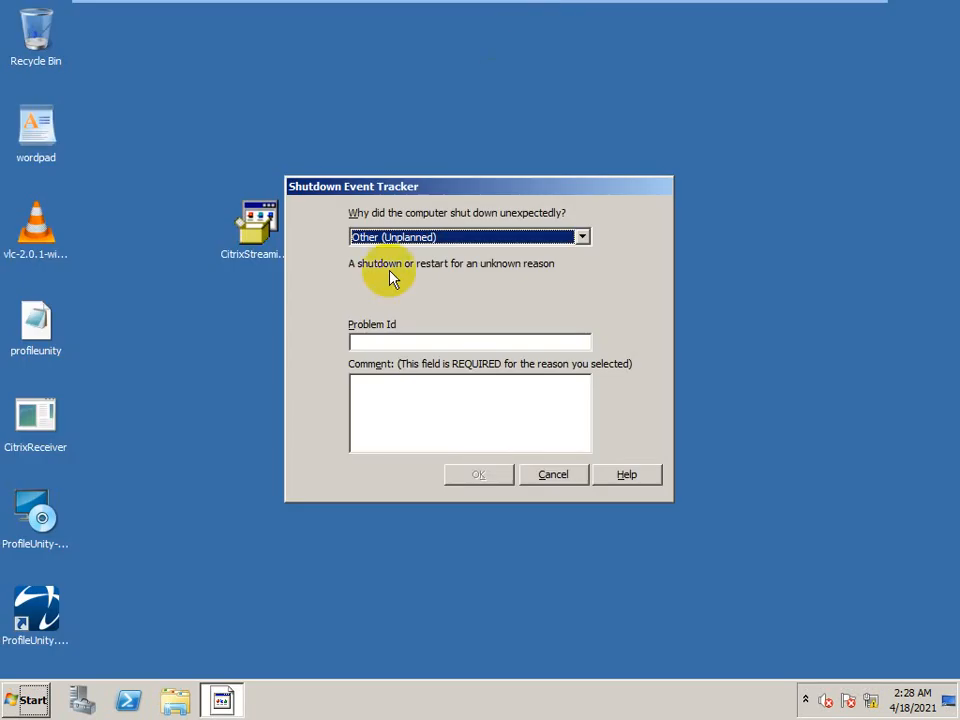
click(548, 478)
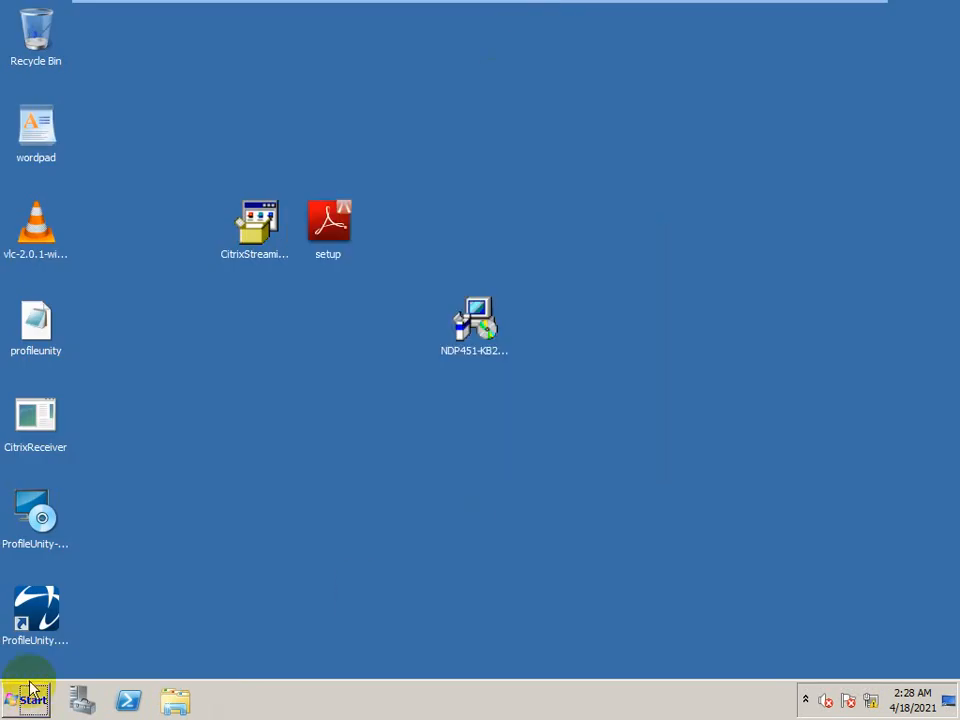
Step: Launch SQL Server Management Studio and connect to the WINDB\CITRIXDB Database Engine with Windows Authentication
click(30, 690)
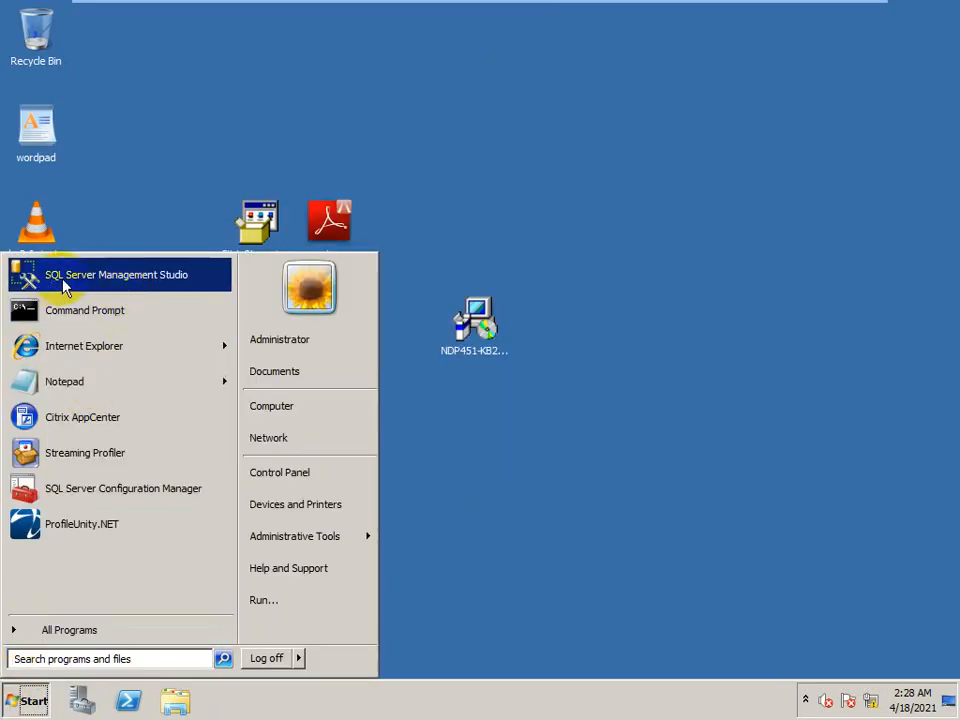
click(68, 285)
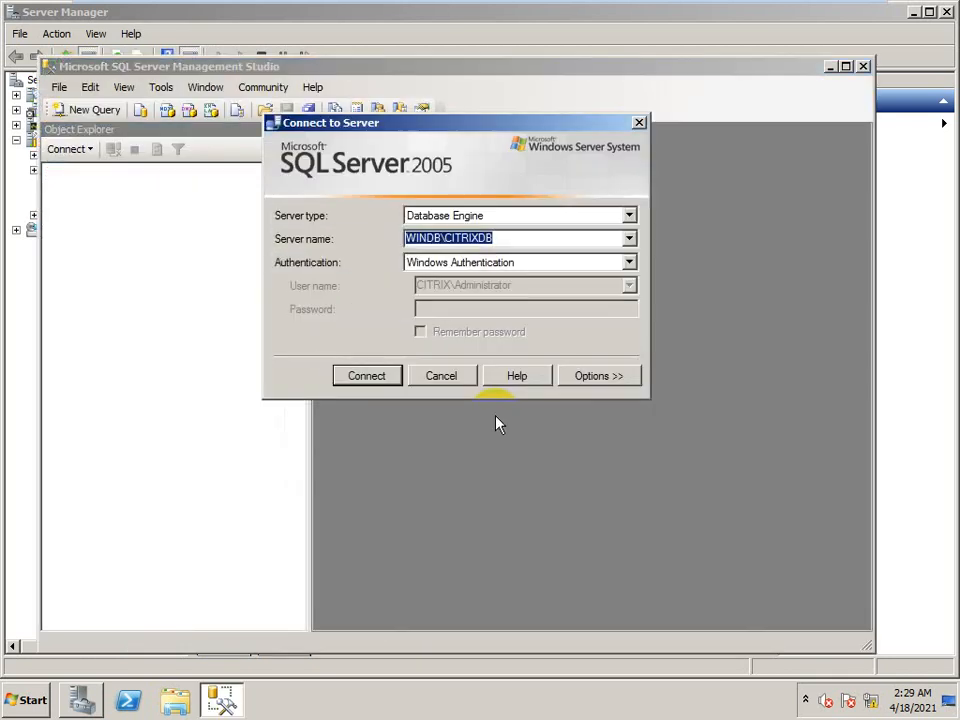
click(370, 377)
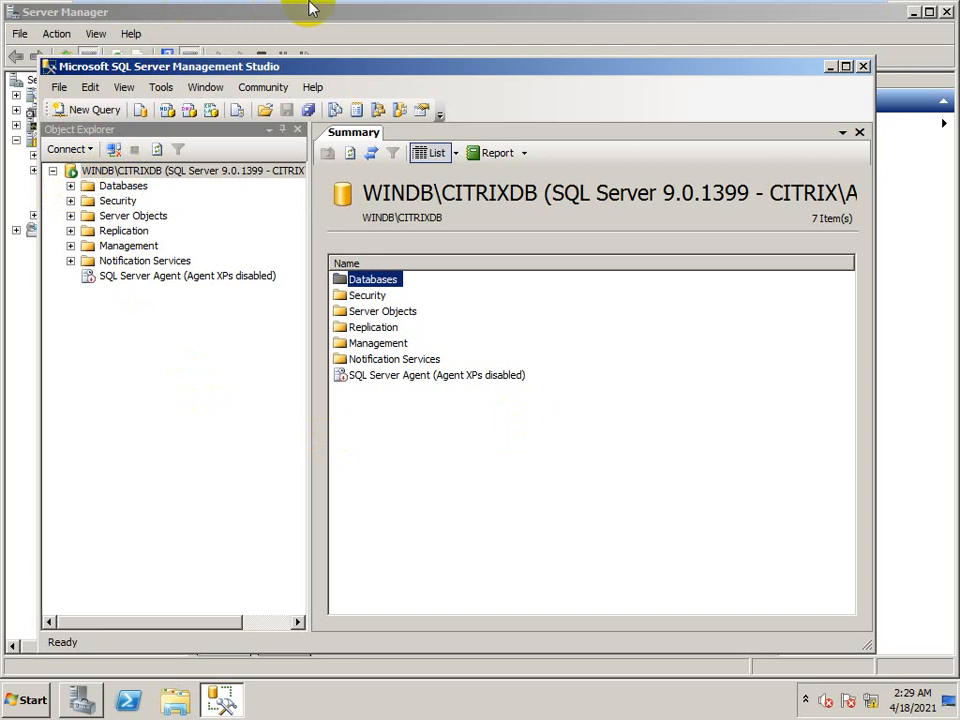
Step: Highlight the WINDB\CITRIXDB instance name in the summary and expand the server's Databases folder
mouse_move(315, 5)
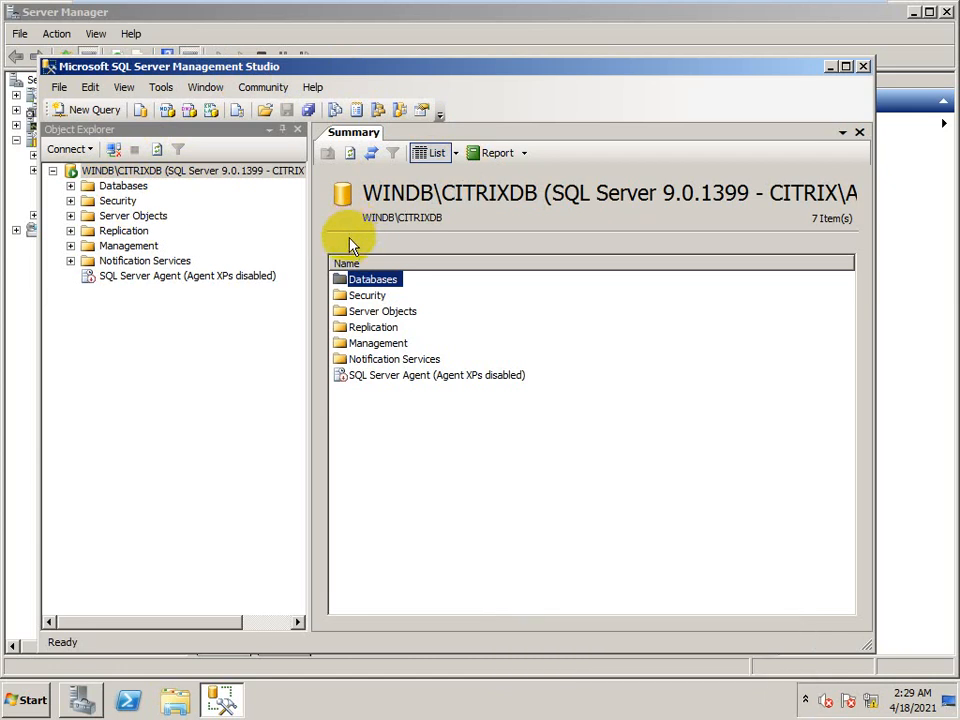
drag(360, 192, 539, 191)
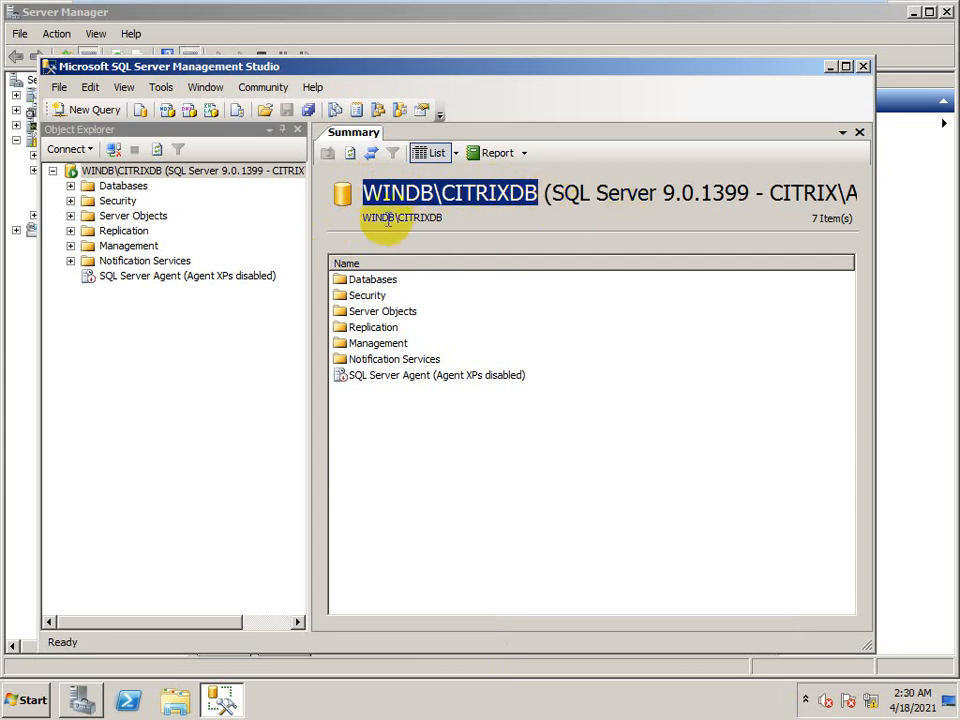
drag(364, 194, 538, 192)
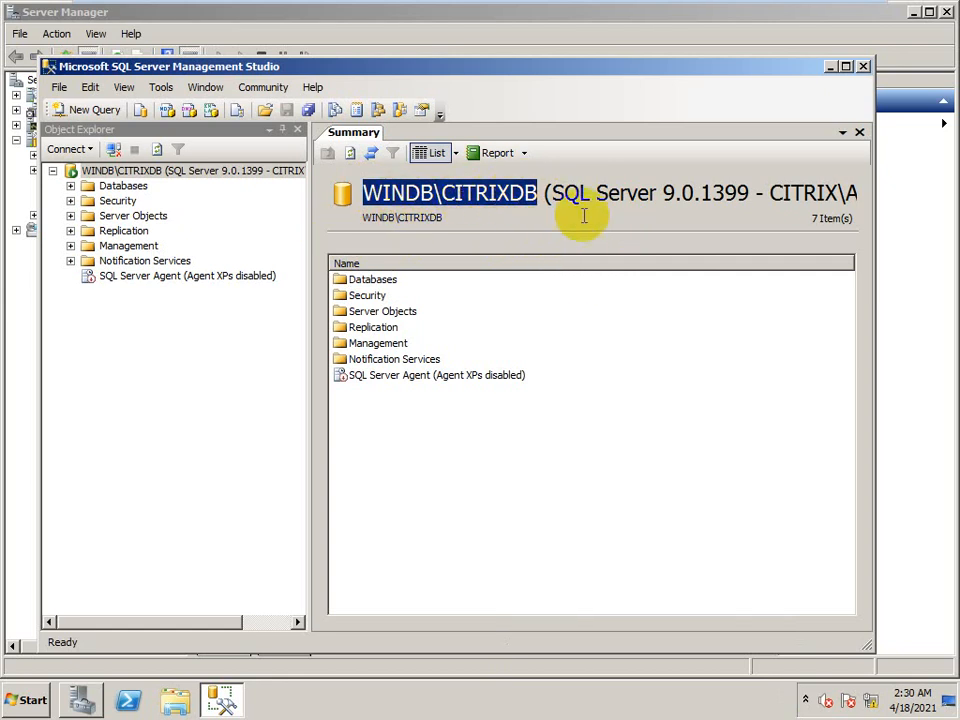
click(70, 186)
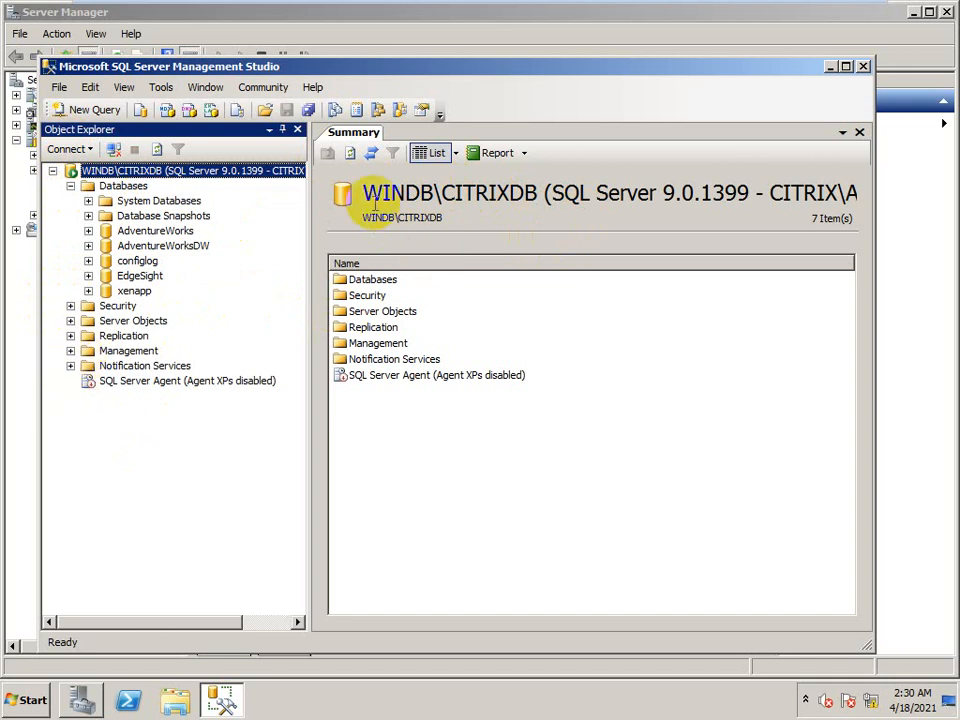
drag(364, 196, 518, 222)
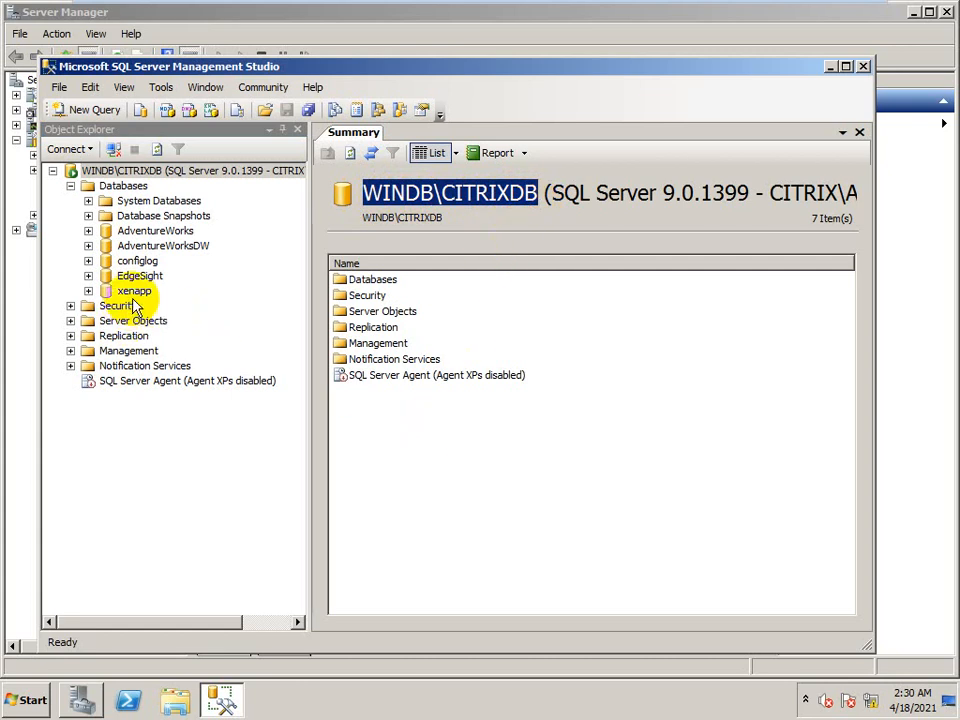
Step: View the summaries of the xenapp, EdgeSight and configlog databases one after another
click(134, 292)
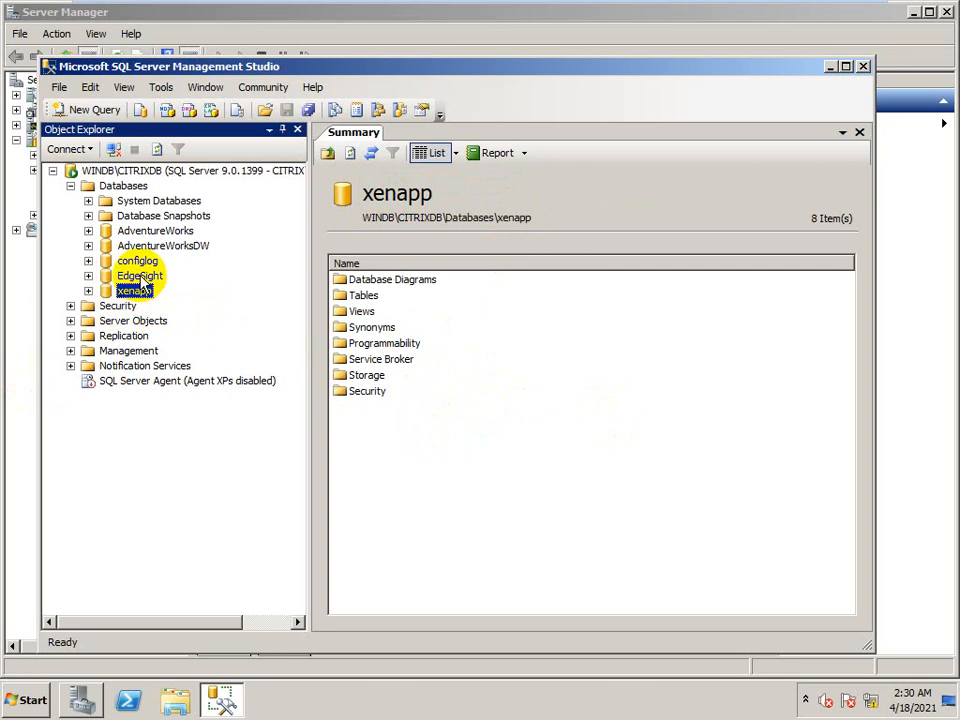
click(150, 276)
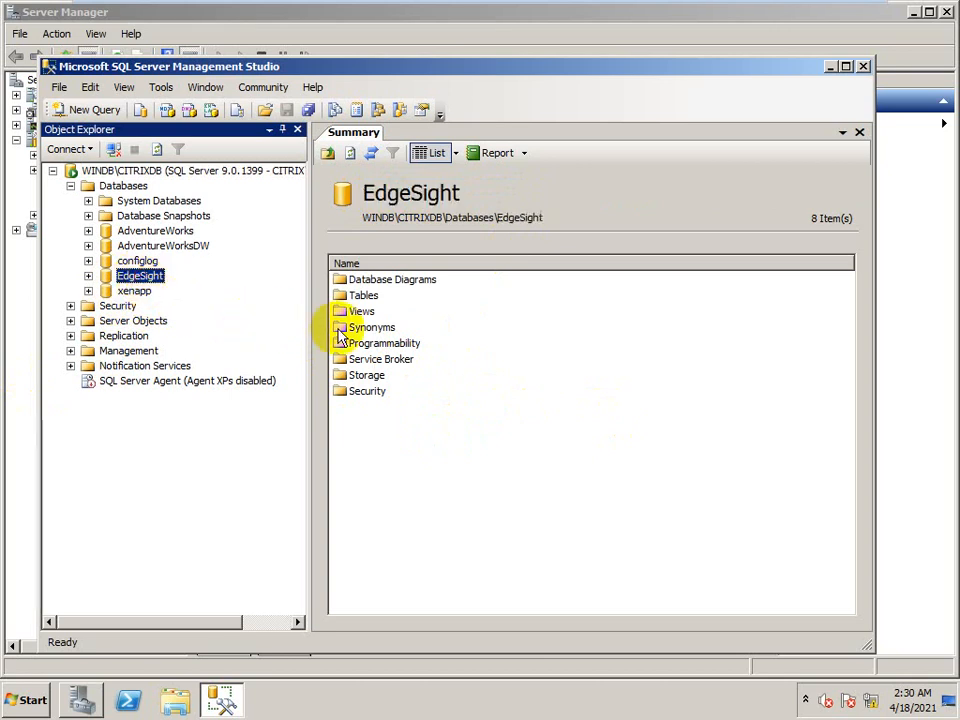
click(136, 262)
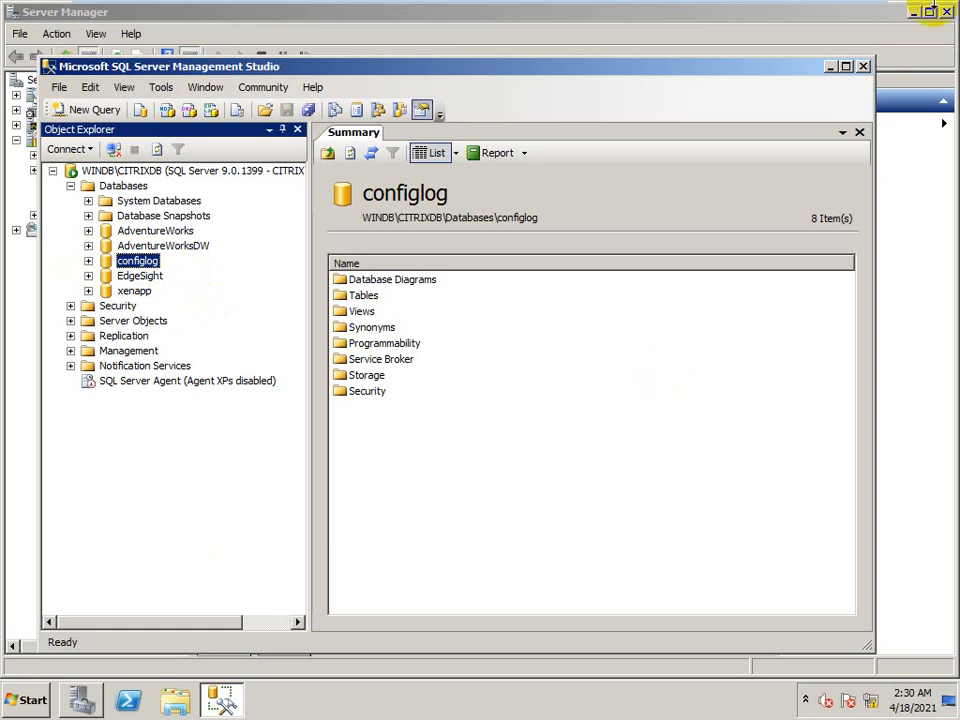
Step: Switch to the XenApp server virtual machine and compare the SERVER, DATABASE and UID entries in mf20.dsn by highlighting them
mouse_move(531, 5)
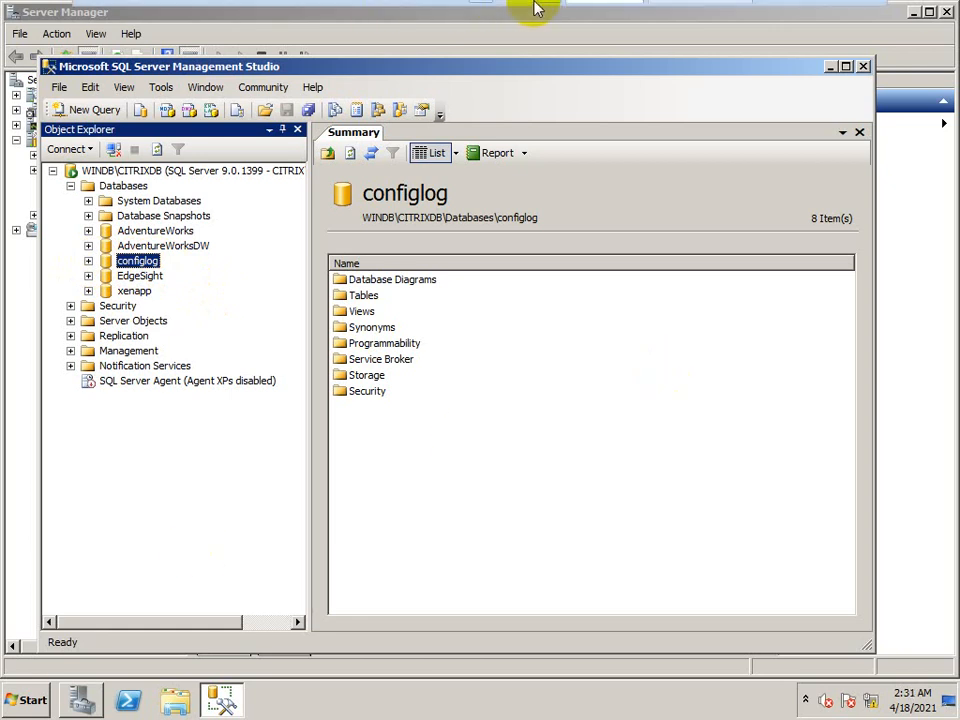
click(688, 15)
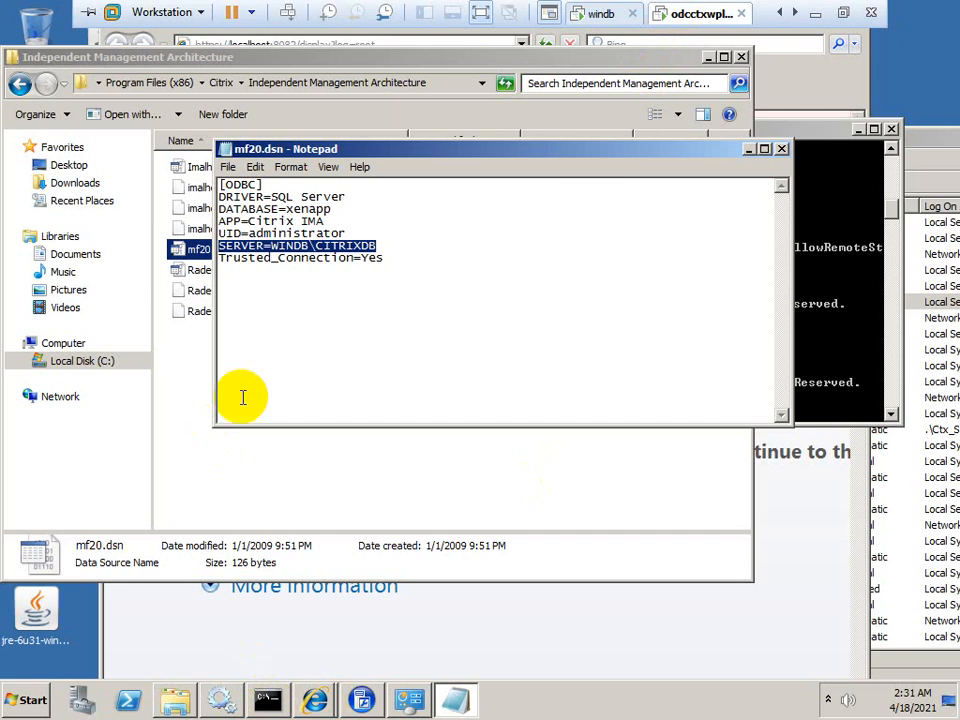
drag(271, 246, 374, 247)
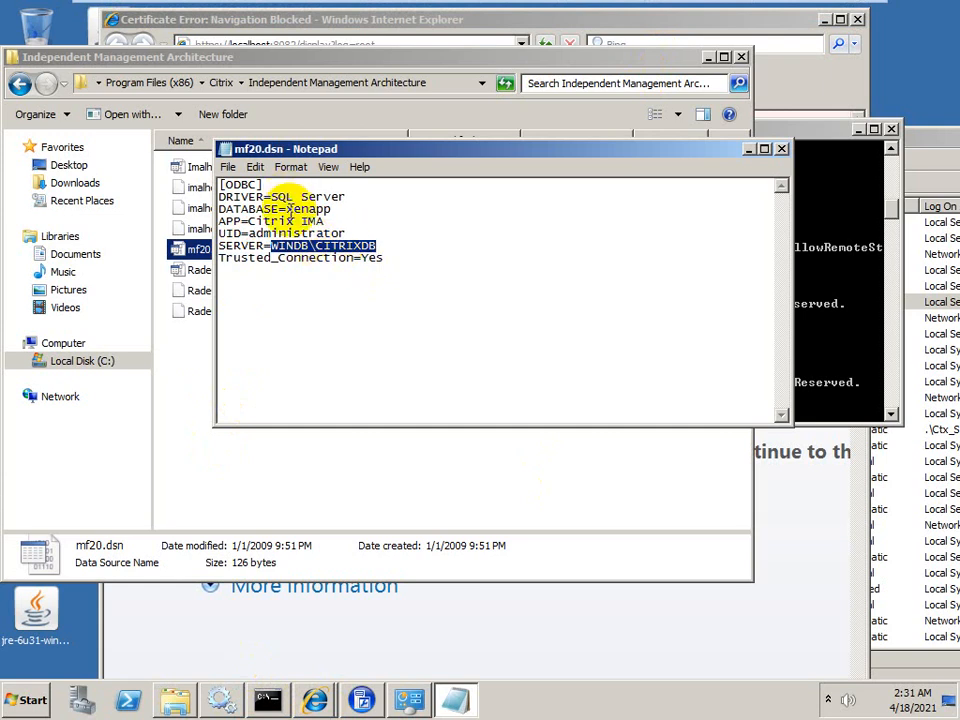
click(285, 210)
drag(287, 210, 345, 201)
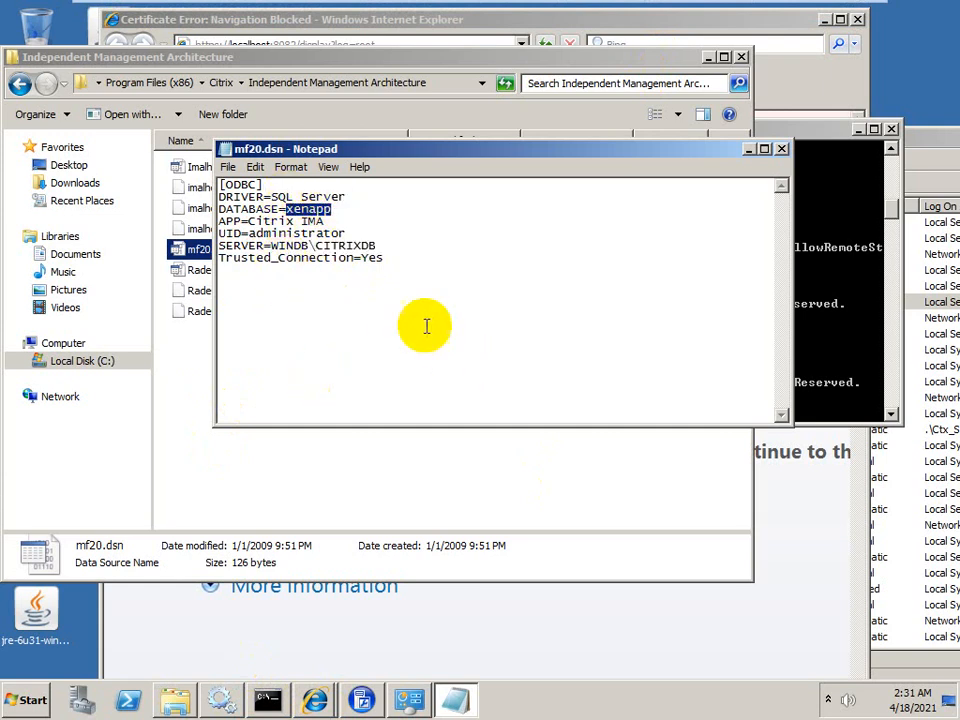
drag(348, 233, 219, 234)
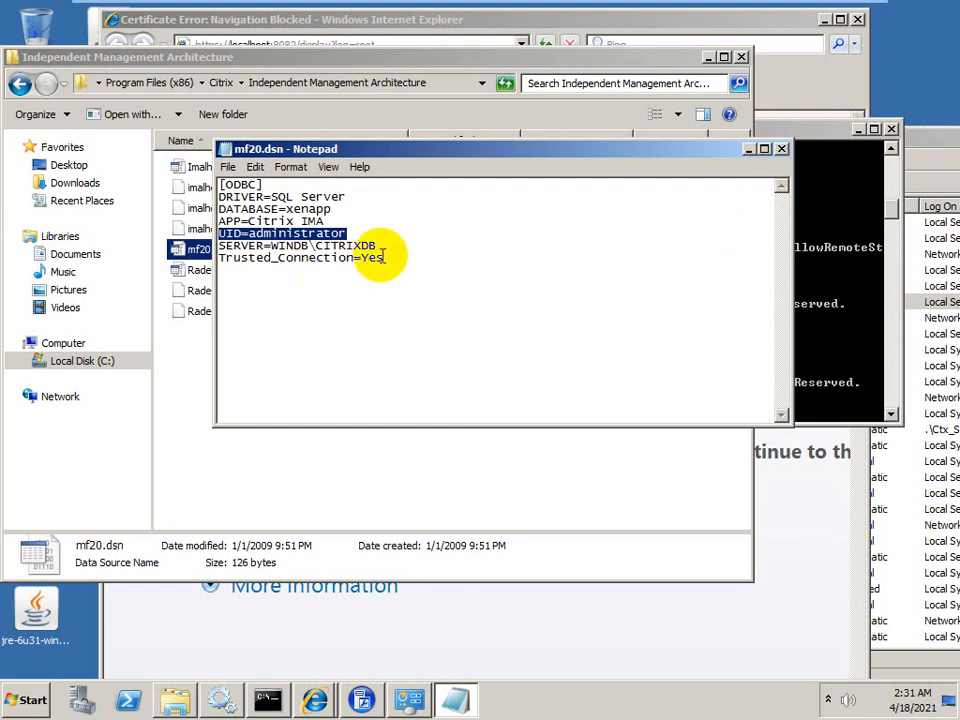
drag(379, 247, 219, 196)
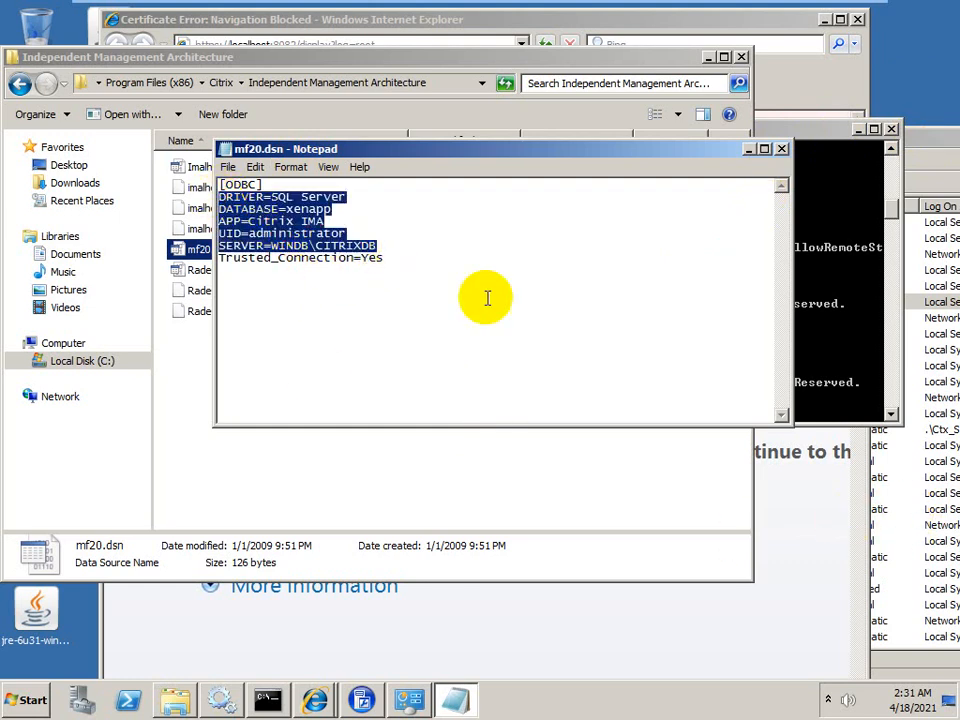
Step: Close mf20.dsn and select RadeOffline.dsn in the Independent Management Architecture folder
click(782, 152)
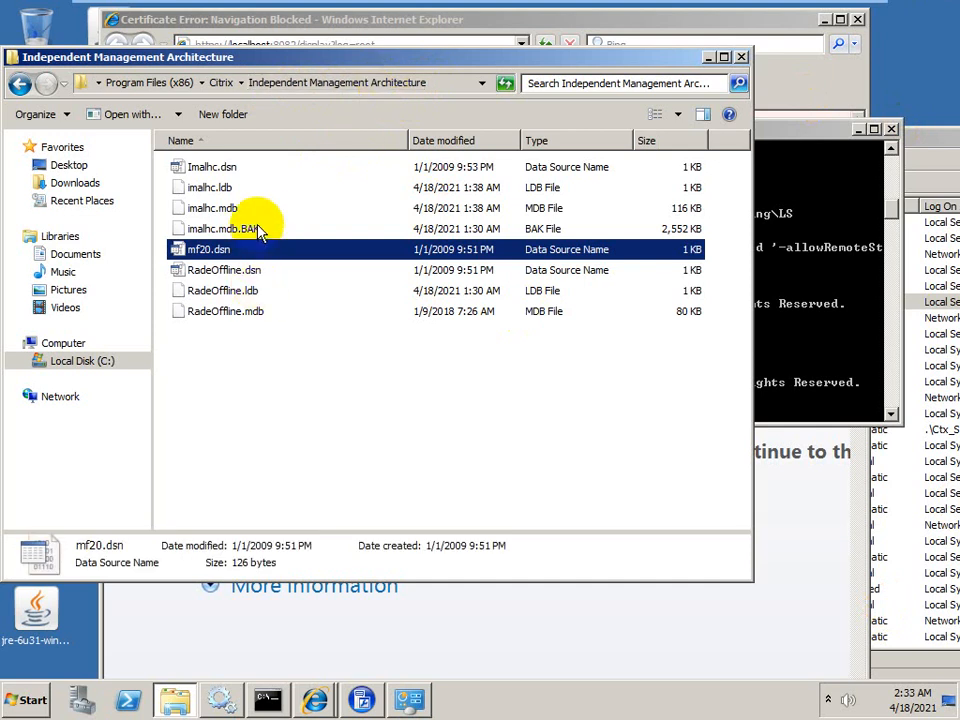
click(213, 272)
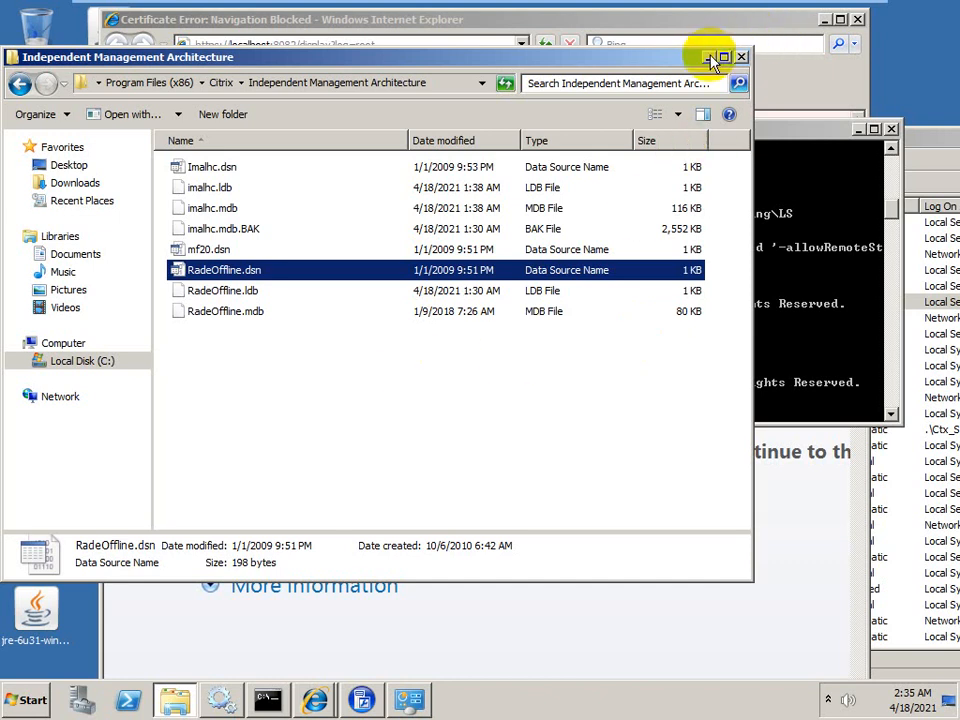
Step: Minimize the virtual machine window and open citrix.com in a new Firefox tab on the host
mouse_move(677, 9)
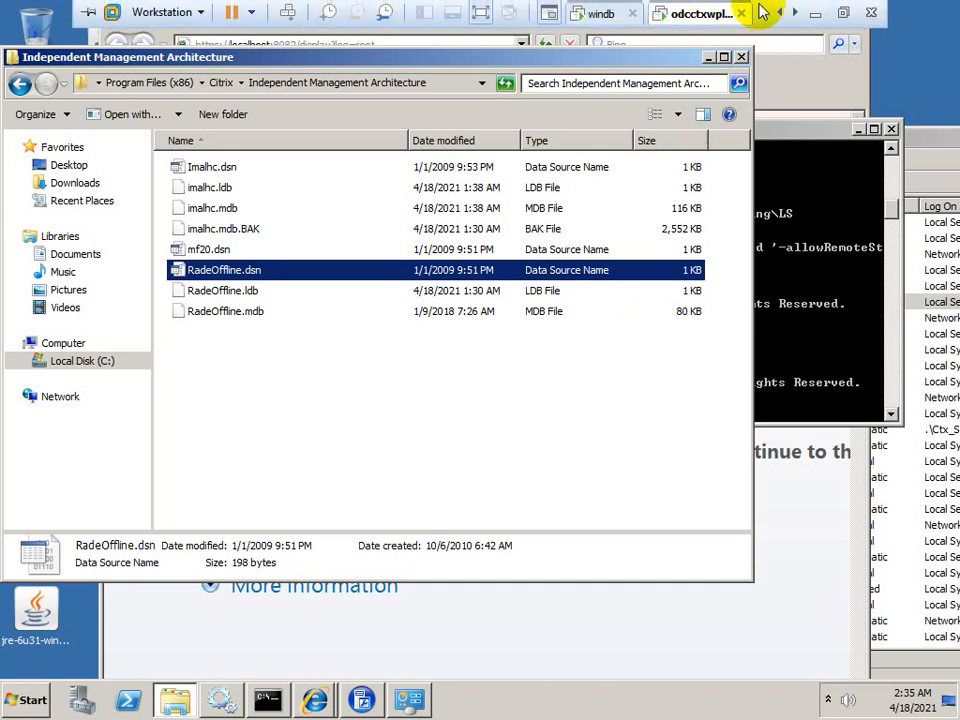
click(815, 14)
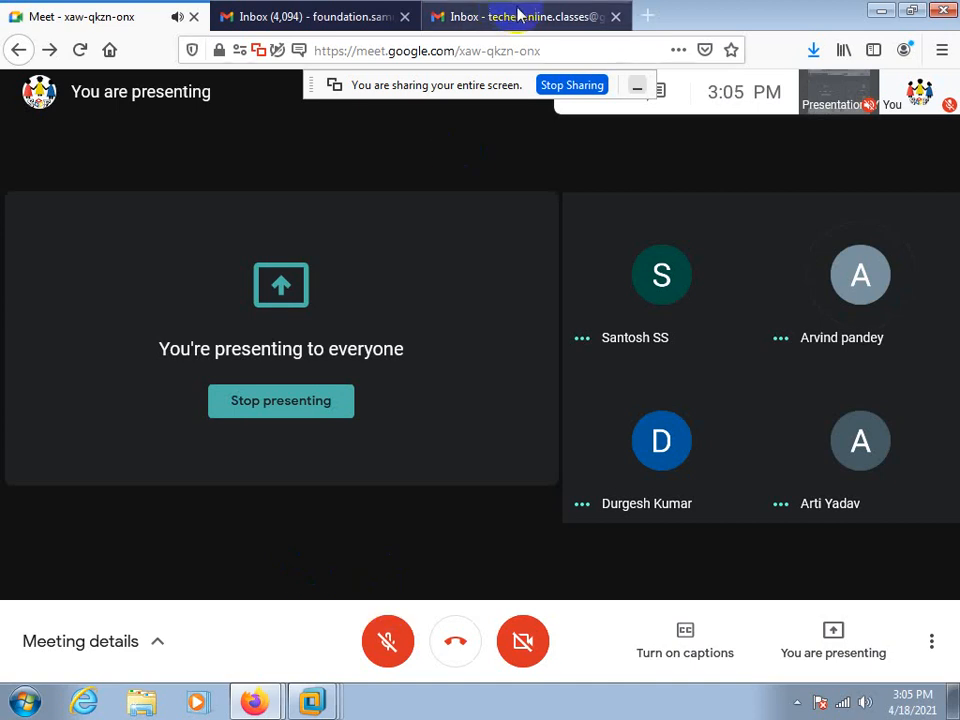
click(645, 17)
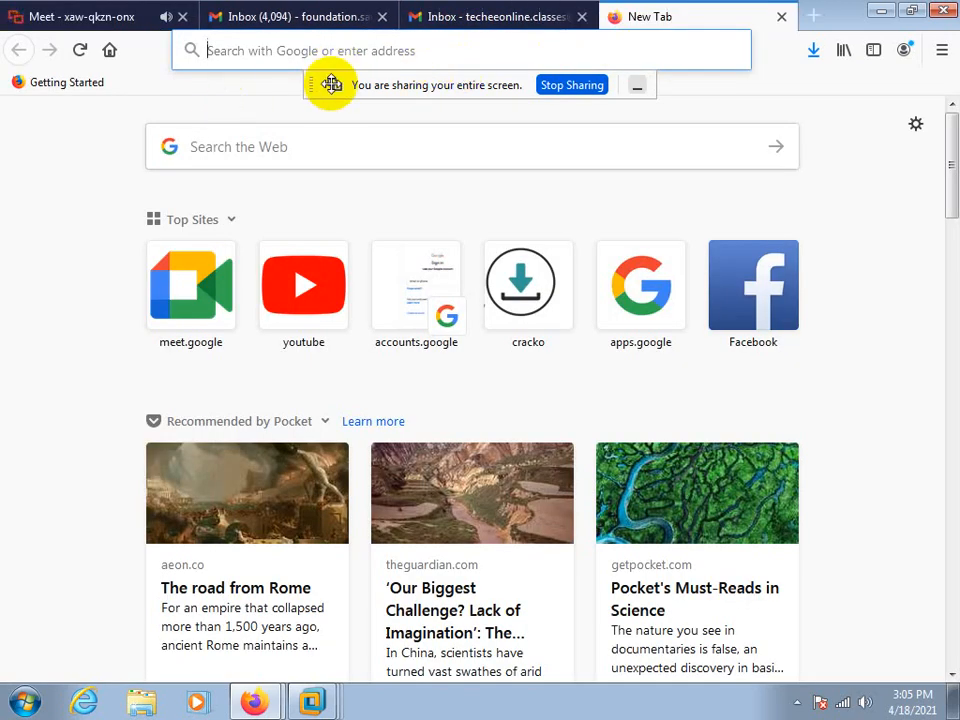
text(ci)
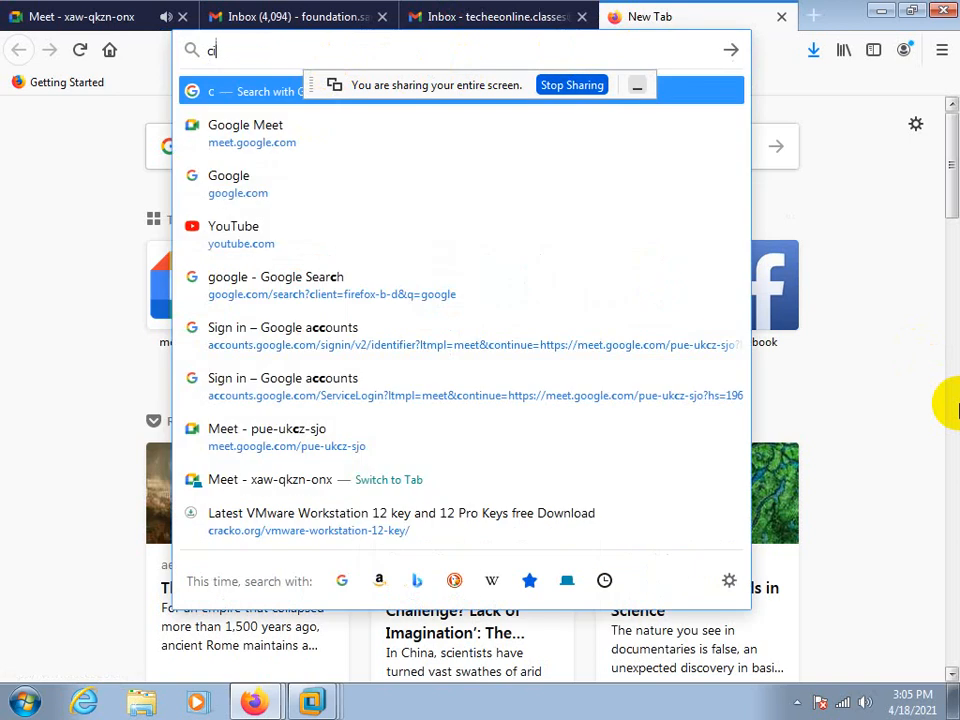
text(trix.com)
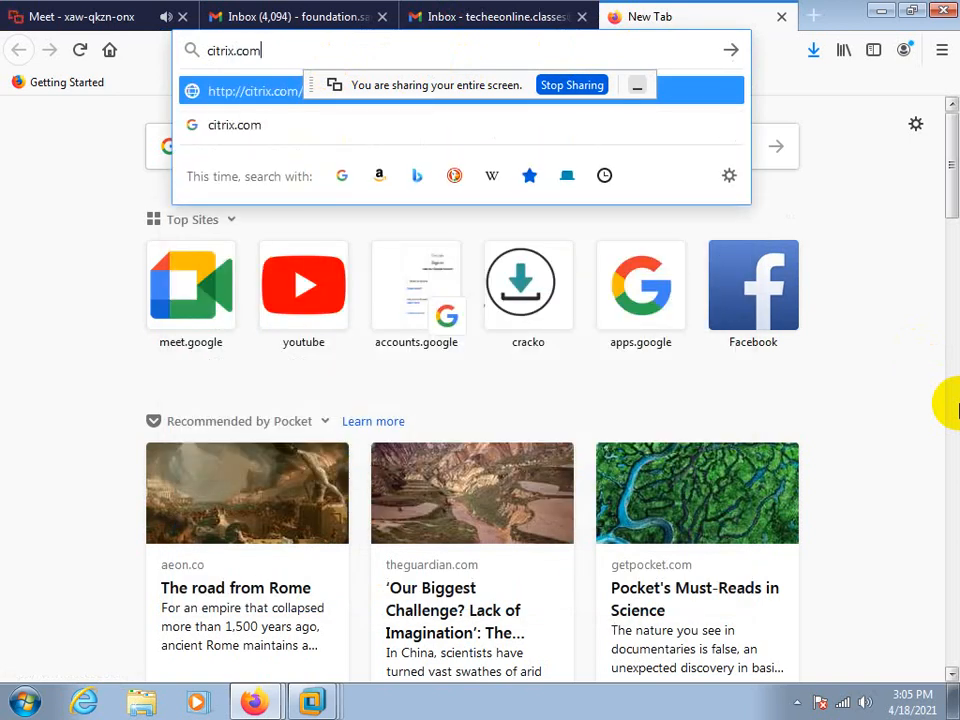
key(Return)
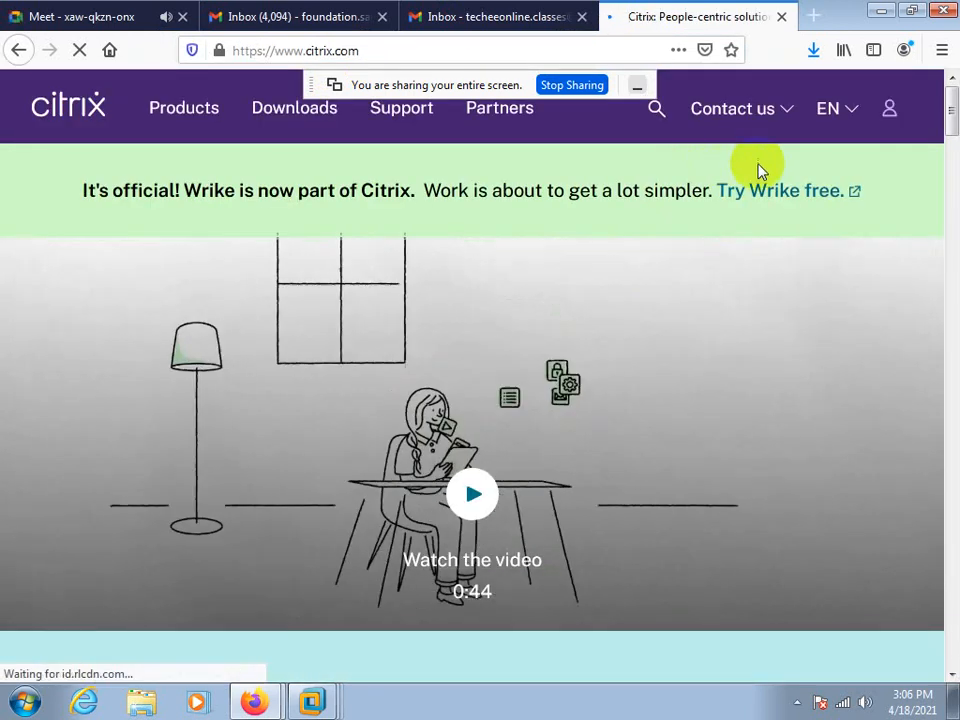
Step: Visit the Citrix Support page, move on to the Downloads page, and minimize the screen-sharing notice
click(414, 122)
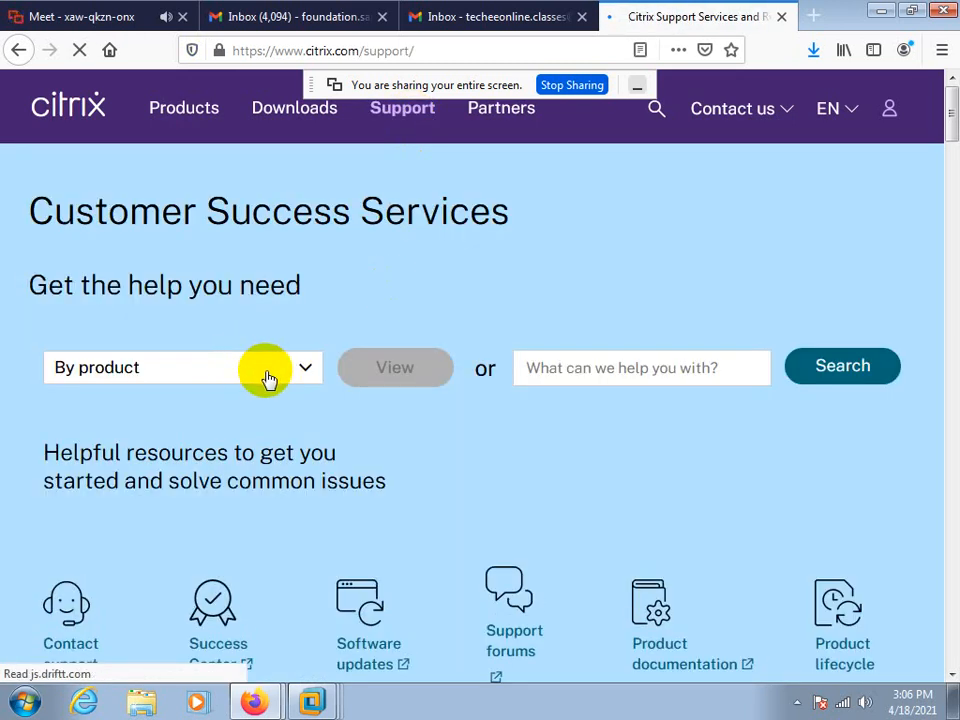
click(284, 126)
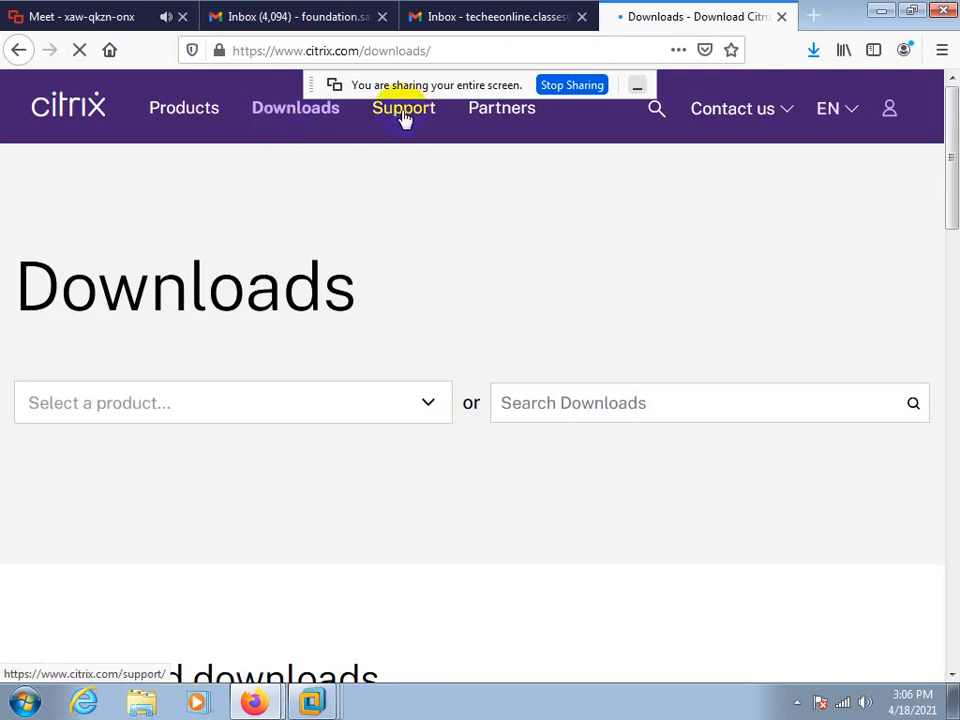
click(636, 86)
Step: Choose View additional downloads as the product, dismiss the regional site prompt, and browse the Additional products list down to XenApp and XenDesktop
click(426, 401)
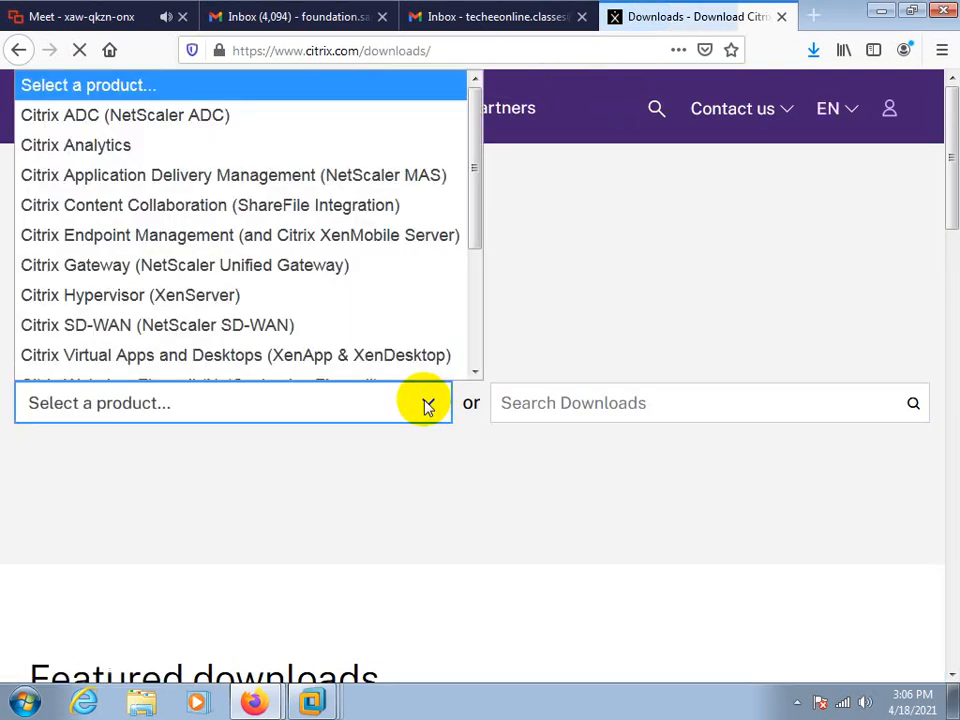
drag(478, 228, 467, 364)
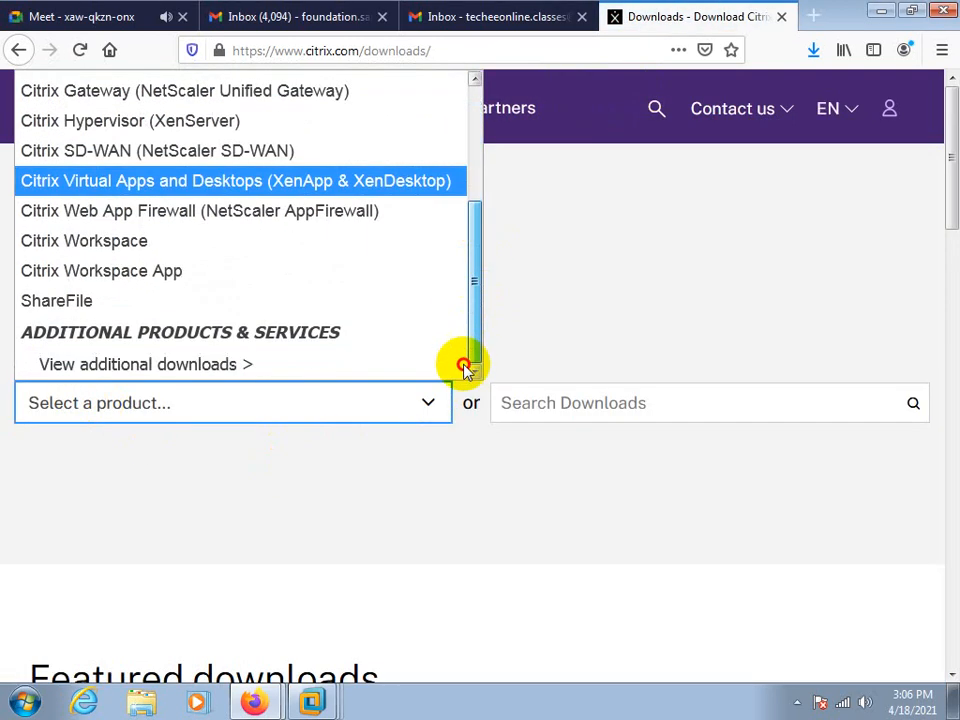
click(113, 366)
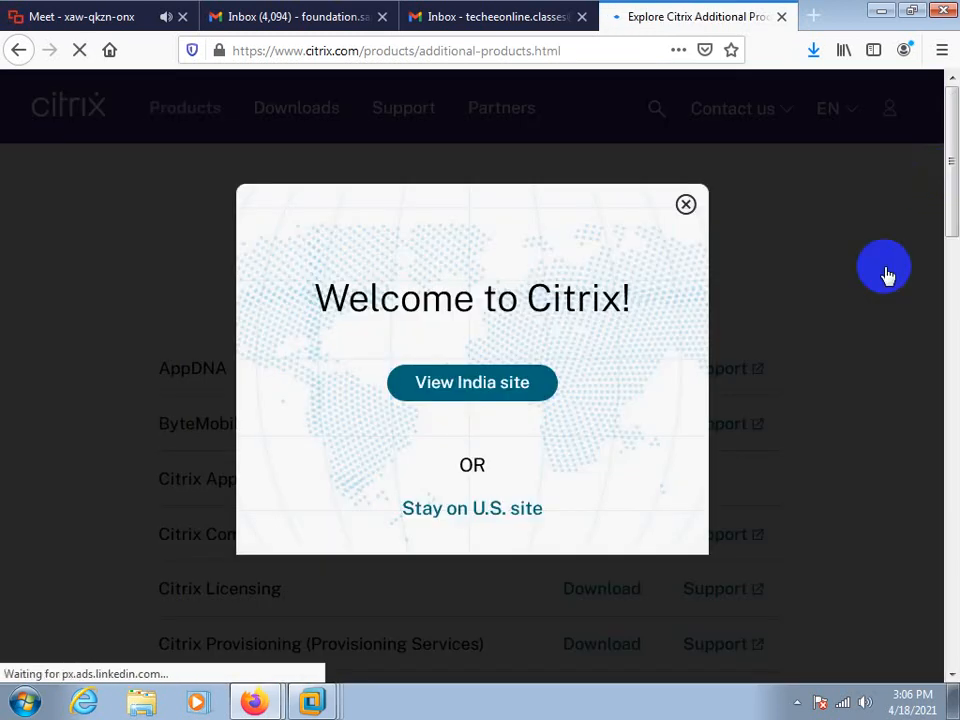
click(686, 206)
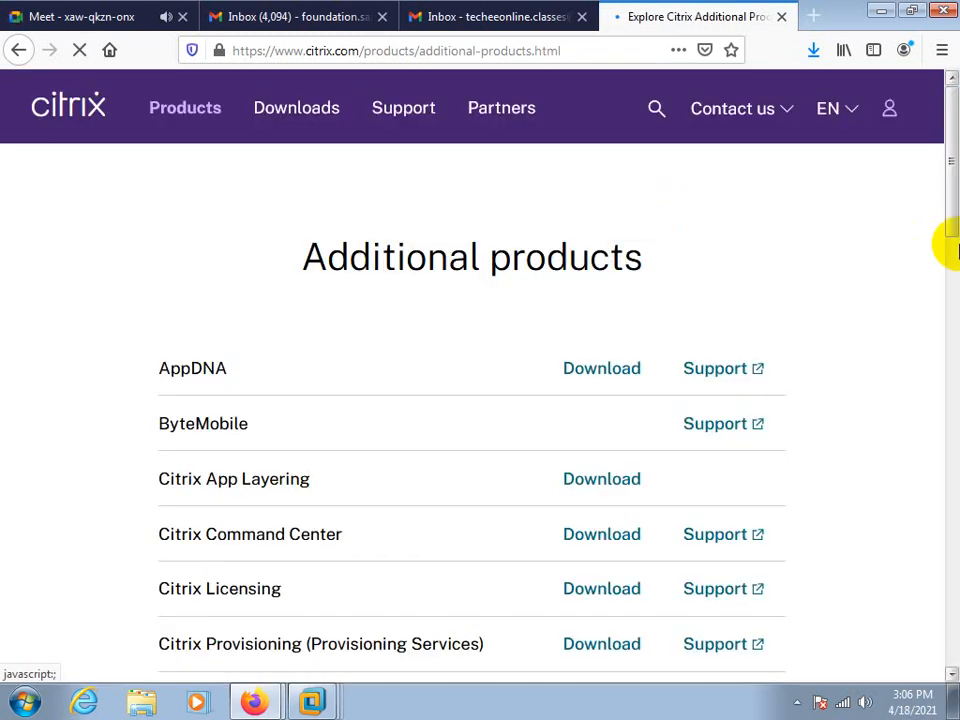
drag(950, 210, 953, 451)
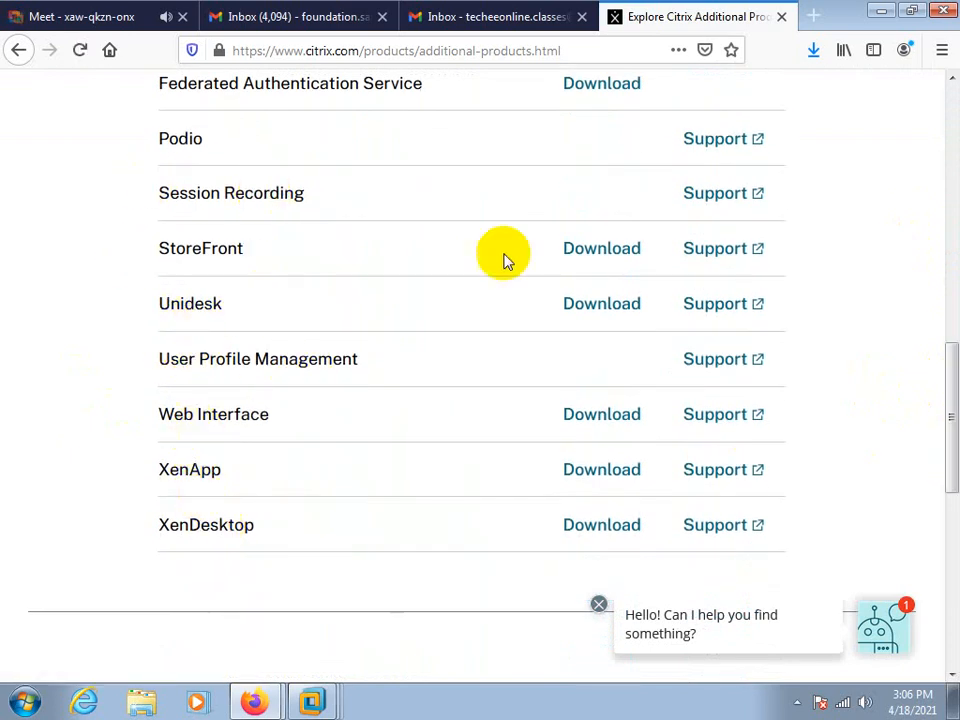
Step: Browse the Additional products list back up to Citrix App Layering, then minimize Firefox to return to the XenApp server
drag(943, 439, 918, 333)
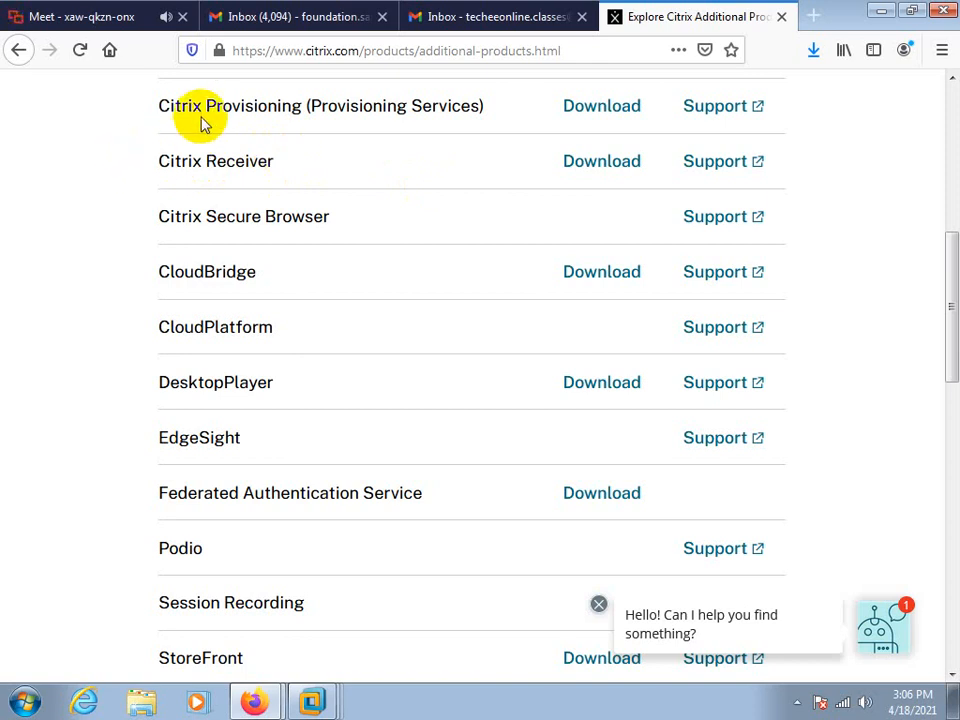
drag(949, 350, 935, 292)
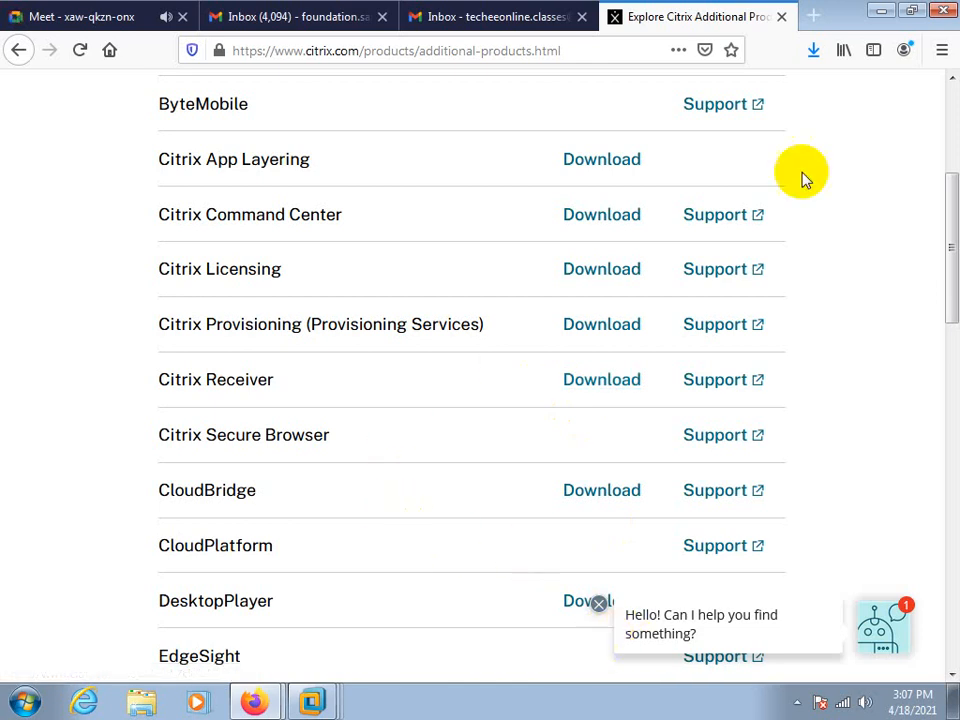
click(877, 15)
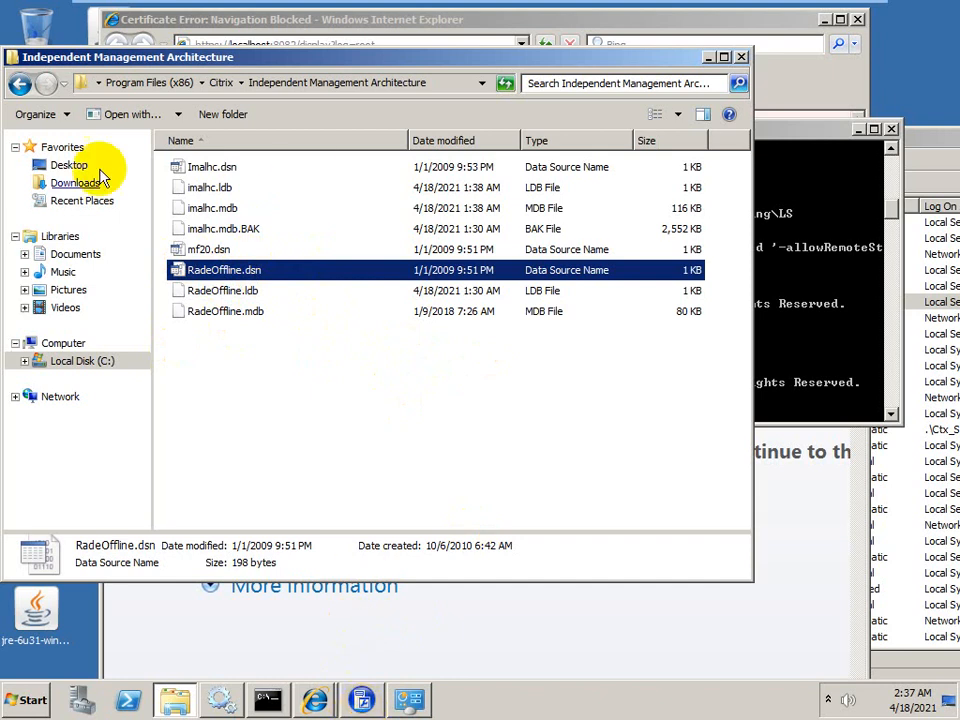
Step: Go back to the Citrix program folder and open its RadeStore subfolder
click(20, 86)
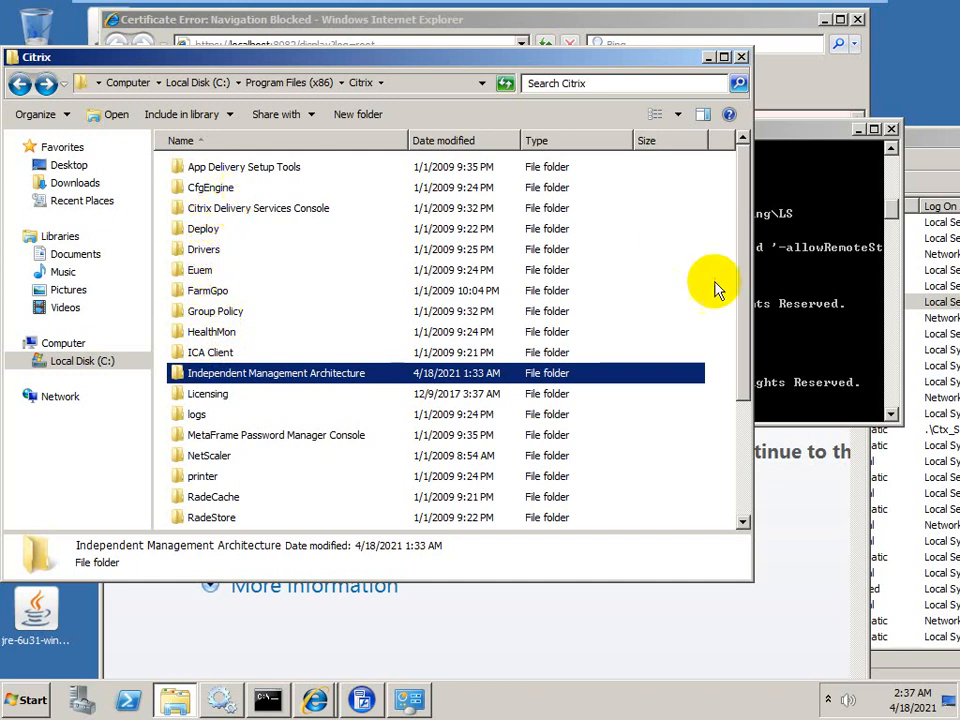
drag(739, 231, 242, 525)
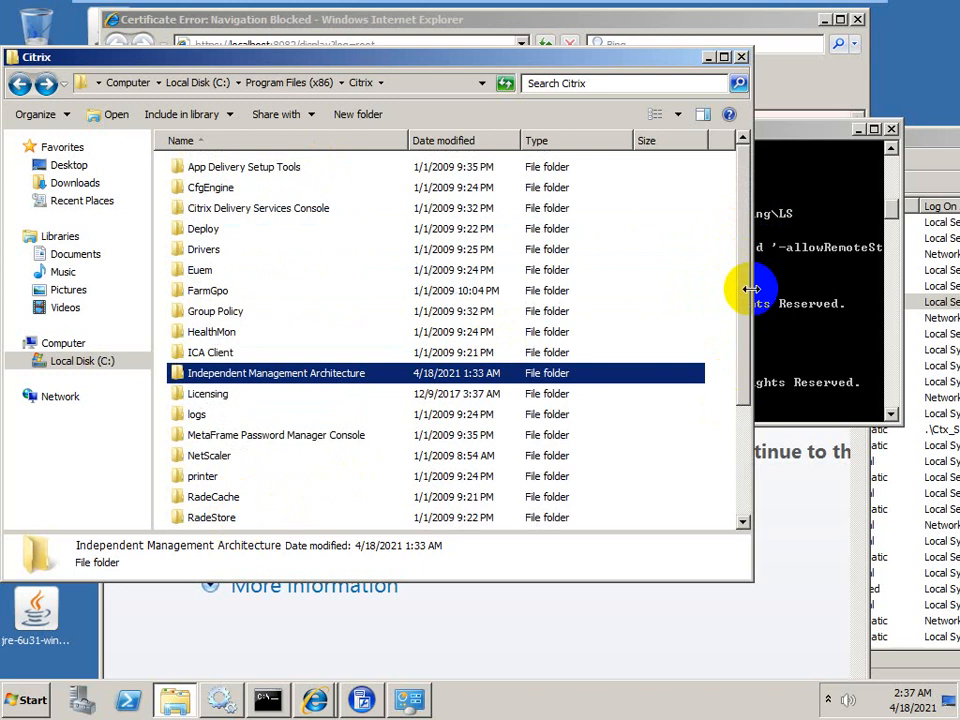
drag(748, 300, 714, 450)
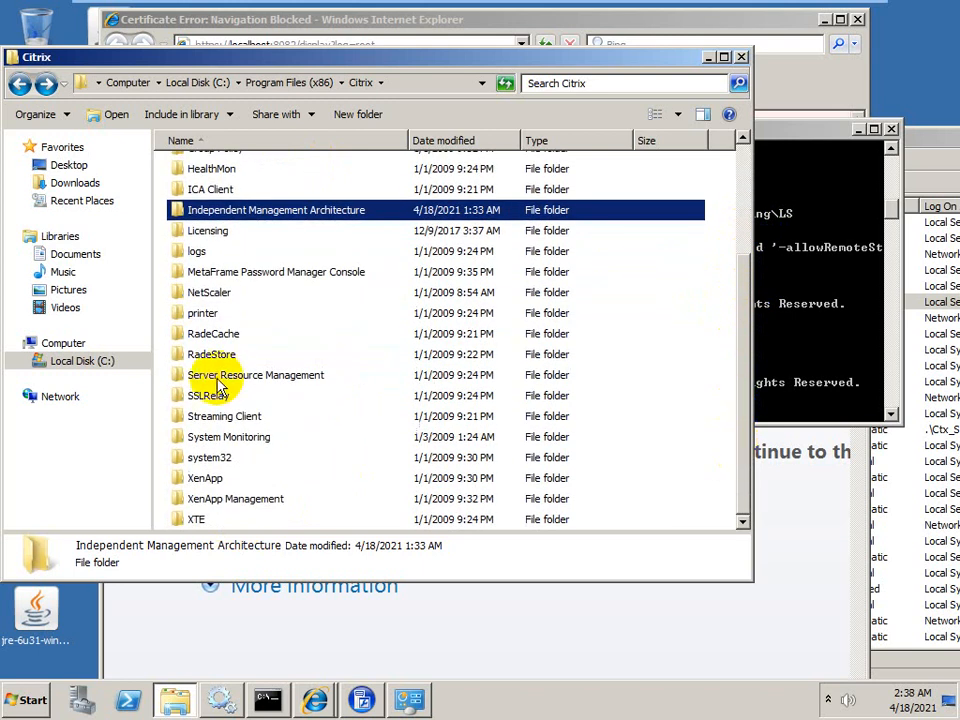
double_click(211, 355)
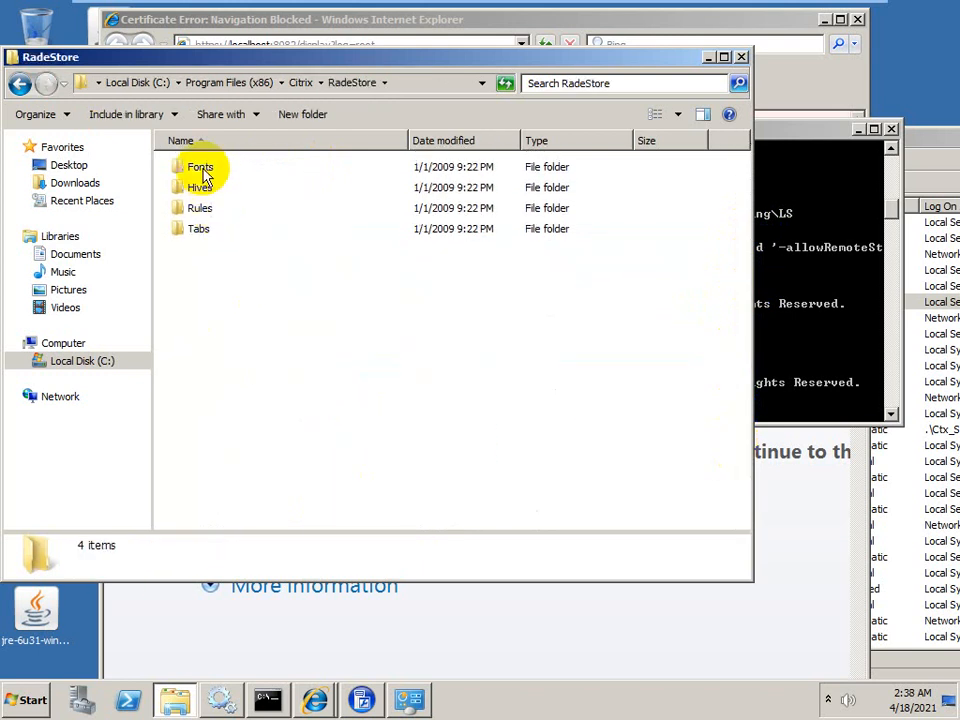
Step: Check the contents of the Fonts, Hives, Rules and Tabs folders in RadeStore, then return to the Citrix folder
double_click(203, 168)
click(21, 85)
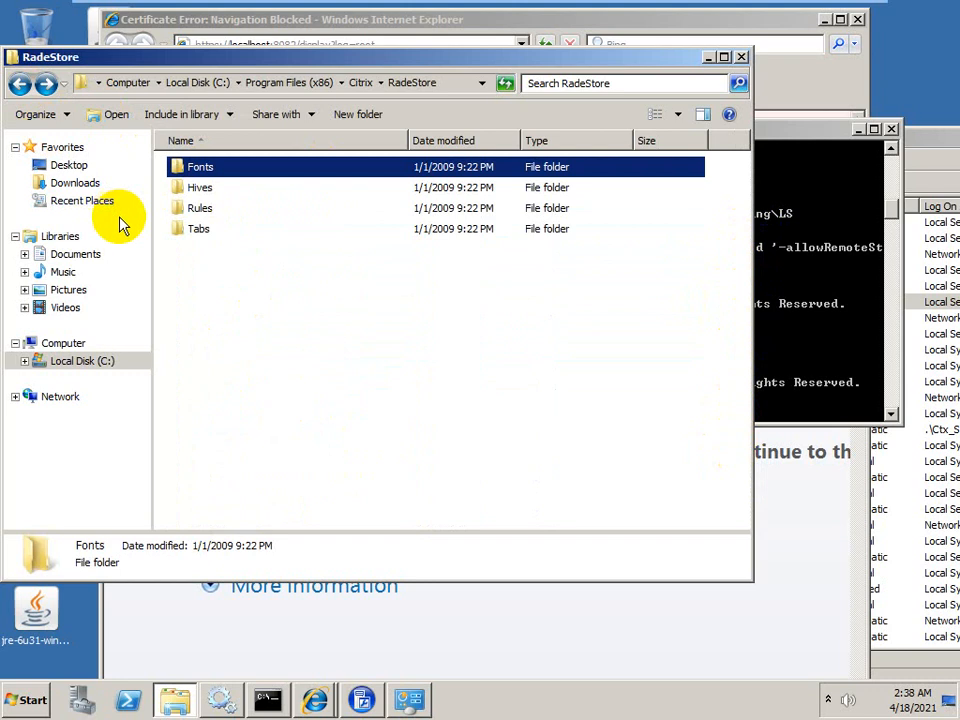
double_click(197, 188)
click(19, 85)
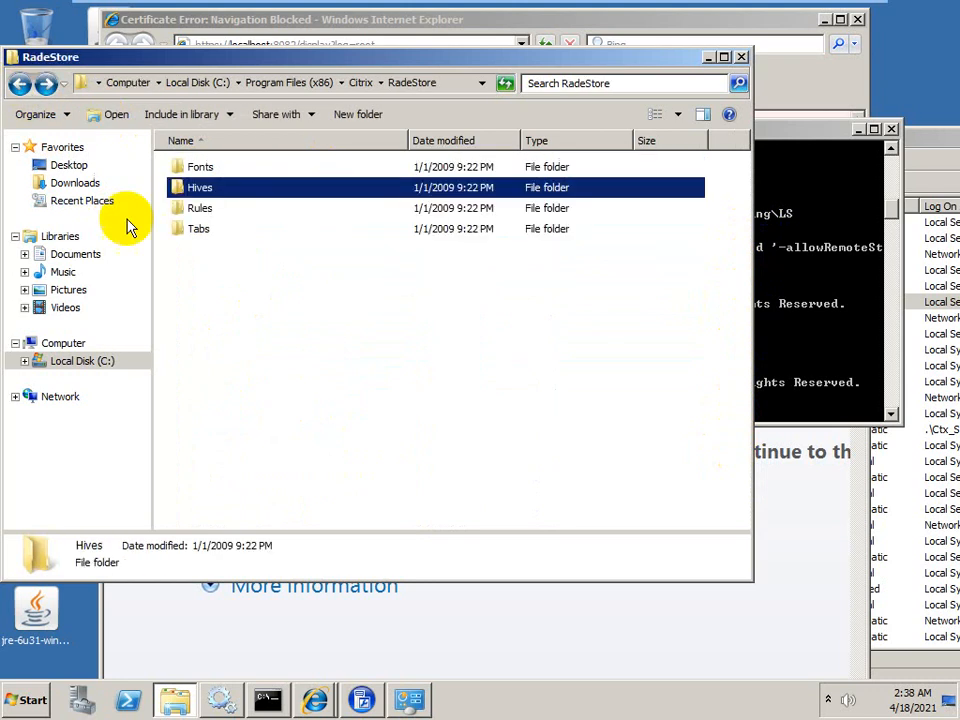
double_click(197, 207)
click(19, 85)
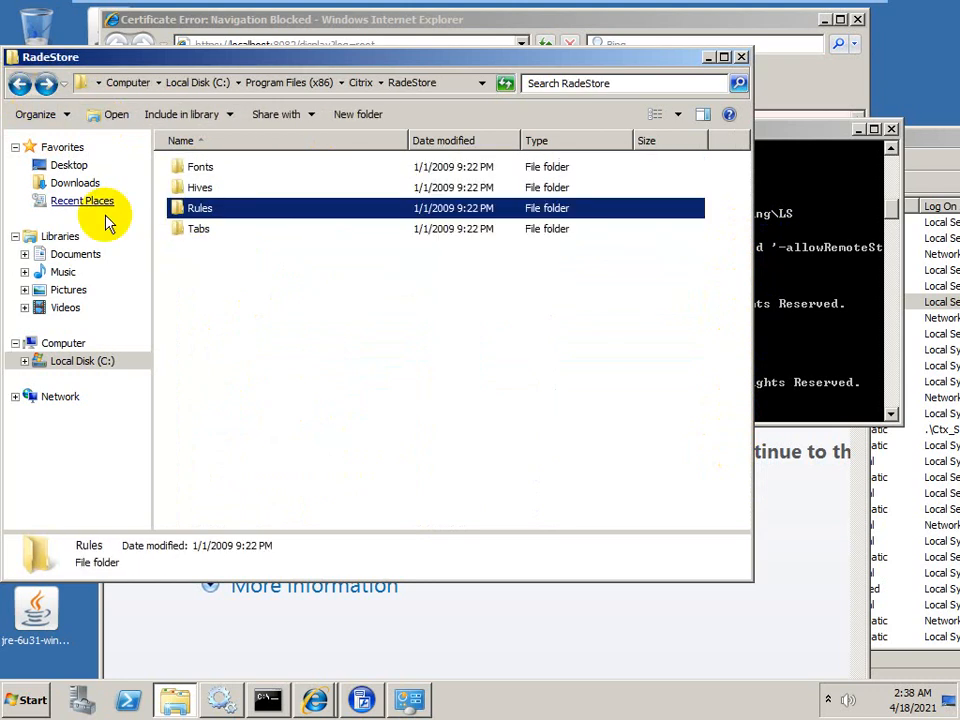
double_click(197, 228)
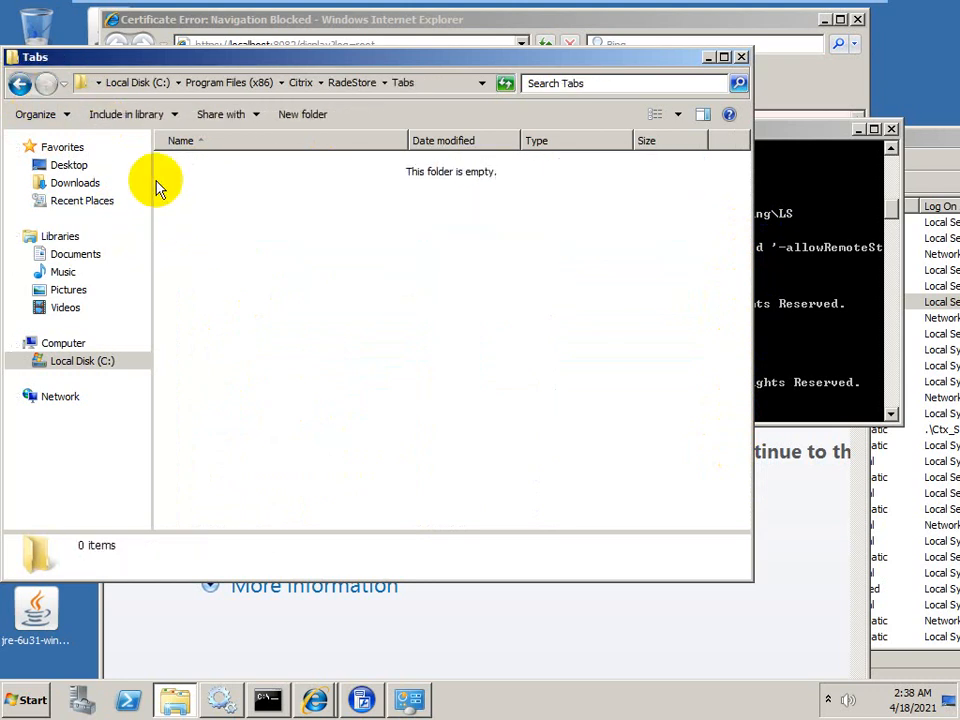
click(19, 85)
click(19, 85)
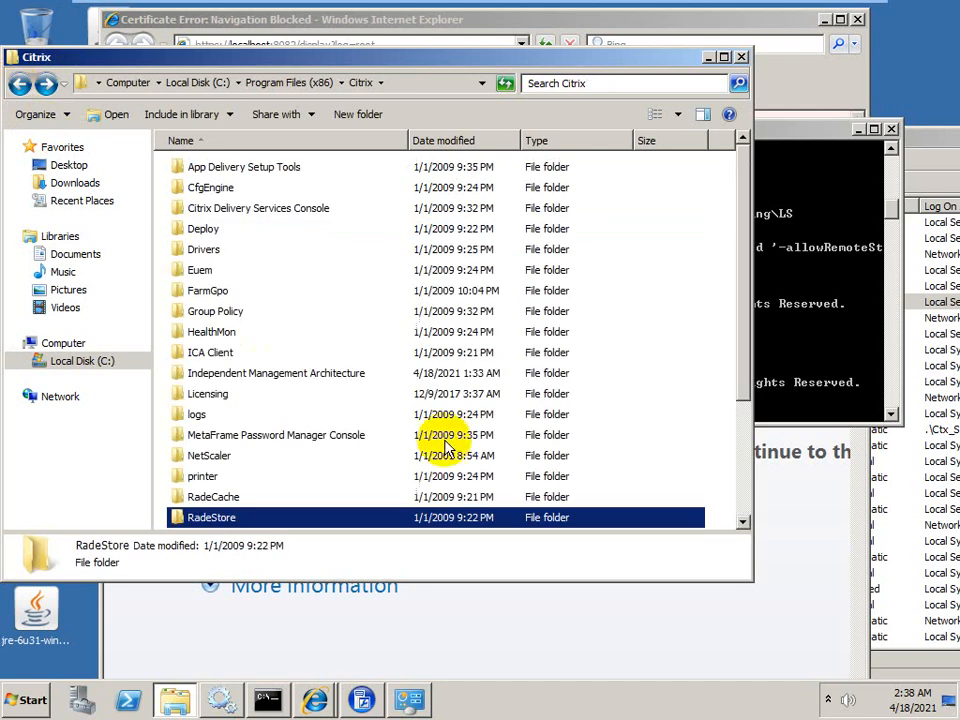
Step: View the RadeStore folder again, inspect the RadeCache folder, and return to the Citrix folder
drag(744, 381, 737, 503)
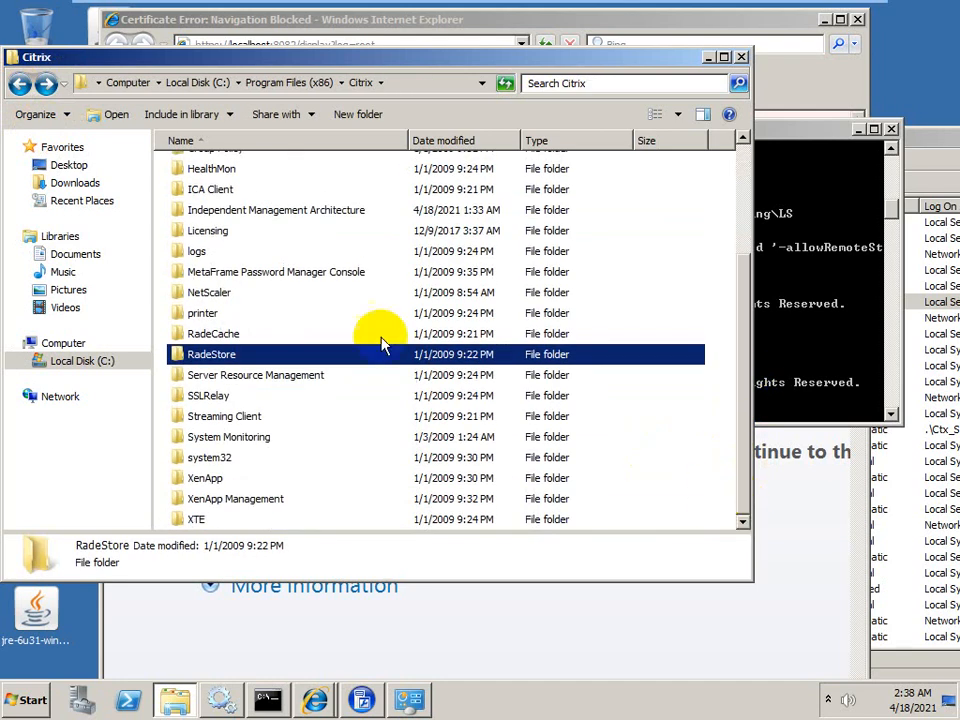
double_click(203, 356)
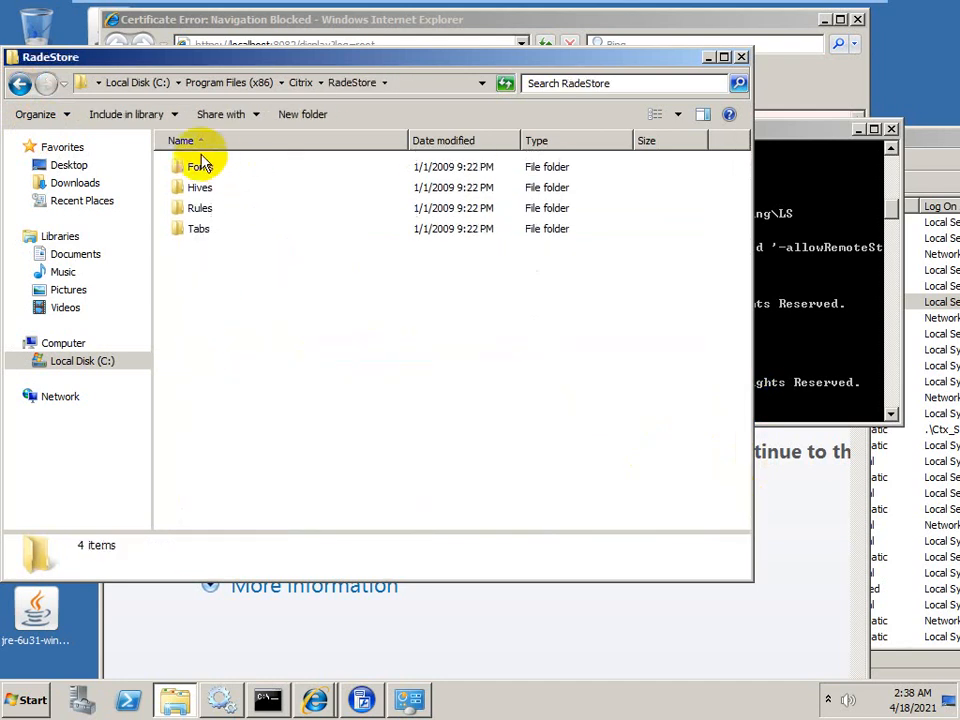
click(21, 86)
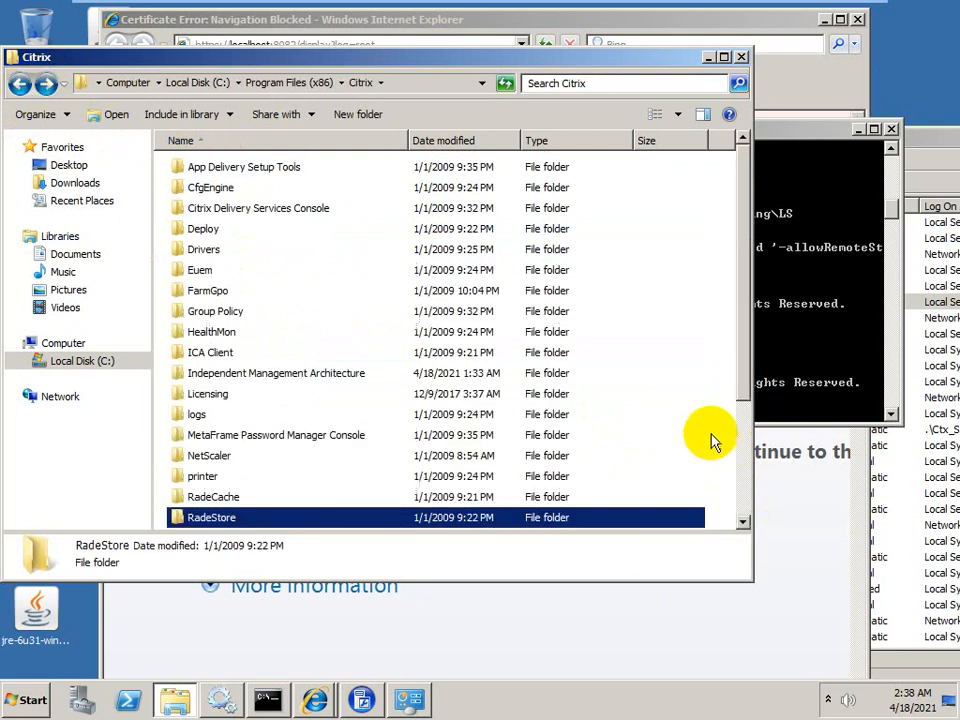
double_click(211, 497)
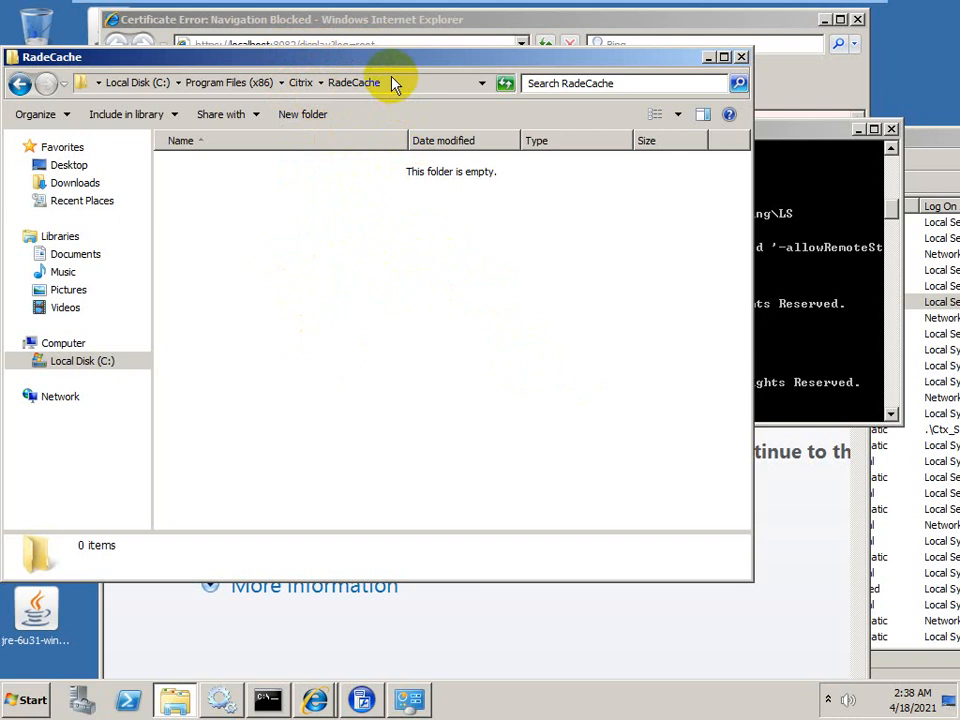
click(19, 86)
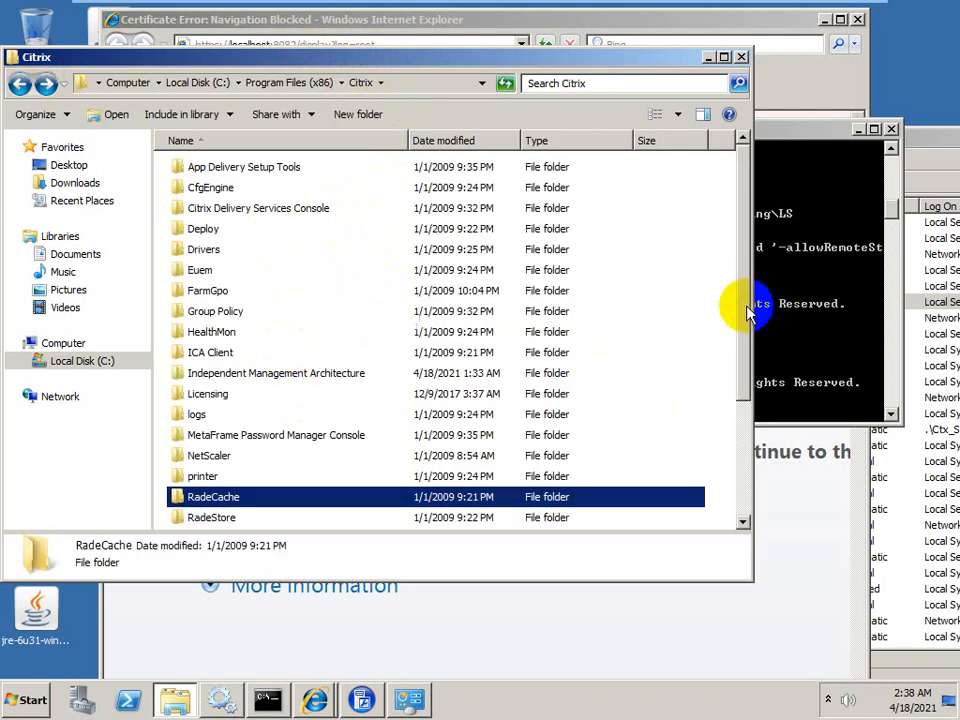
Step: Open the system32 folder inside the Citrix program folder and look at its first executables
drag(745, 308, 744, 504)
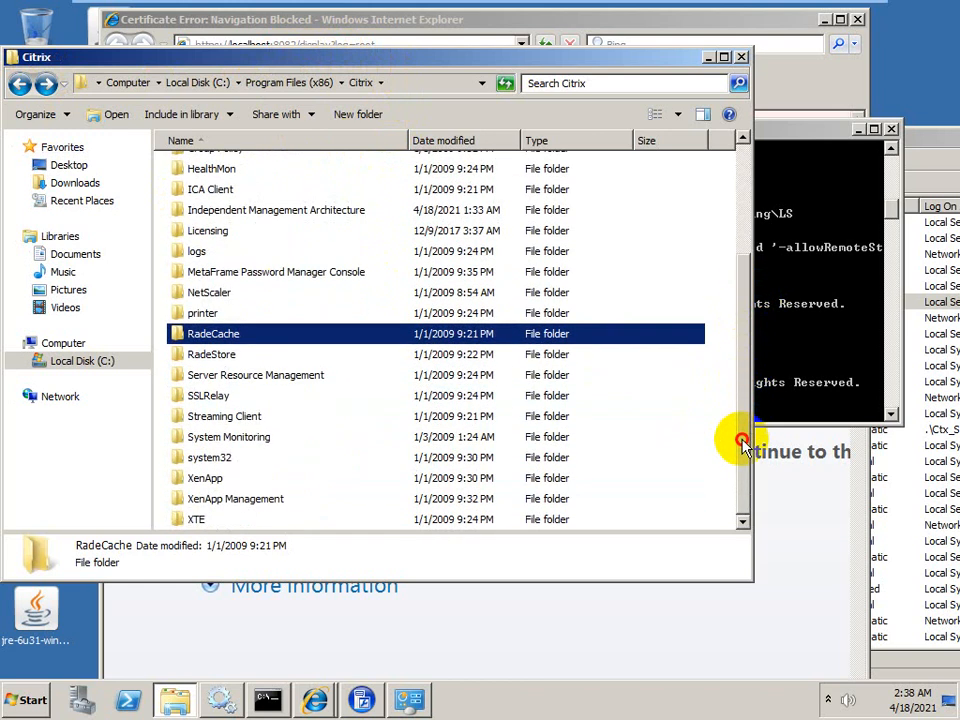
double_click(215, 458)
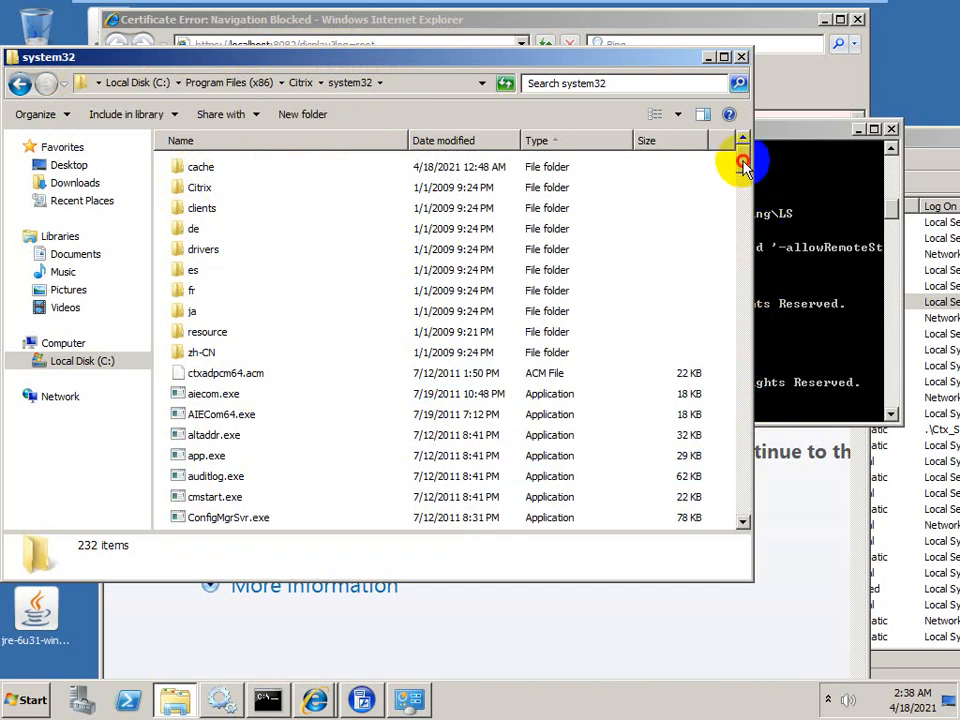
drag(741, 154, 742, 177)
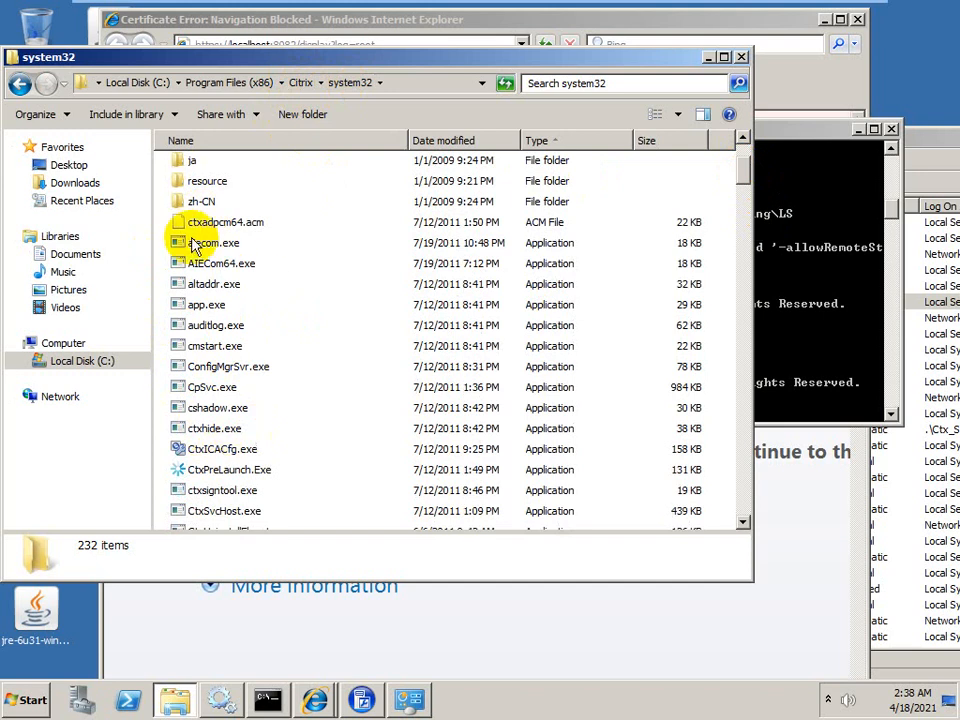
Step: Switch to the Command Prompt and clear its screen with cls
click(822, 201)
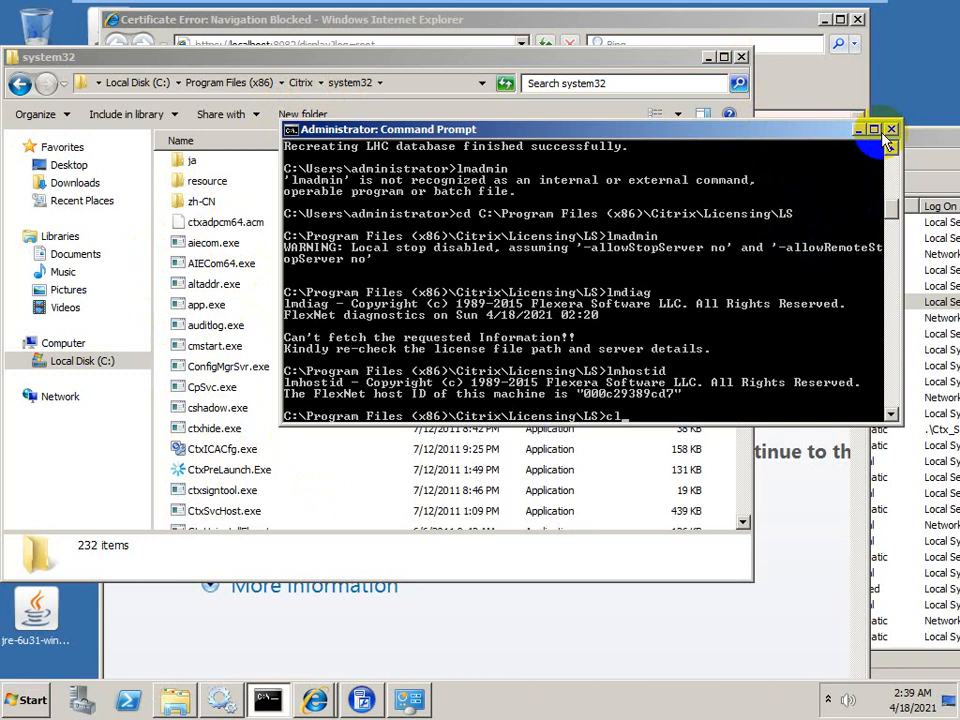
key(Return)
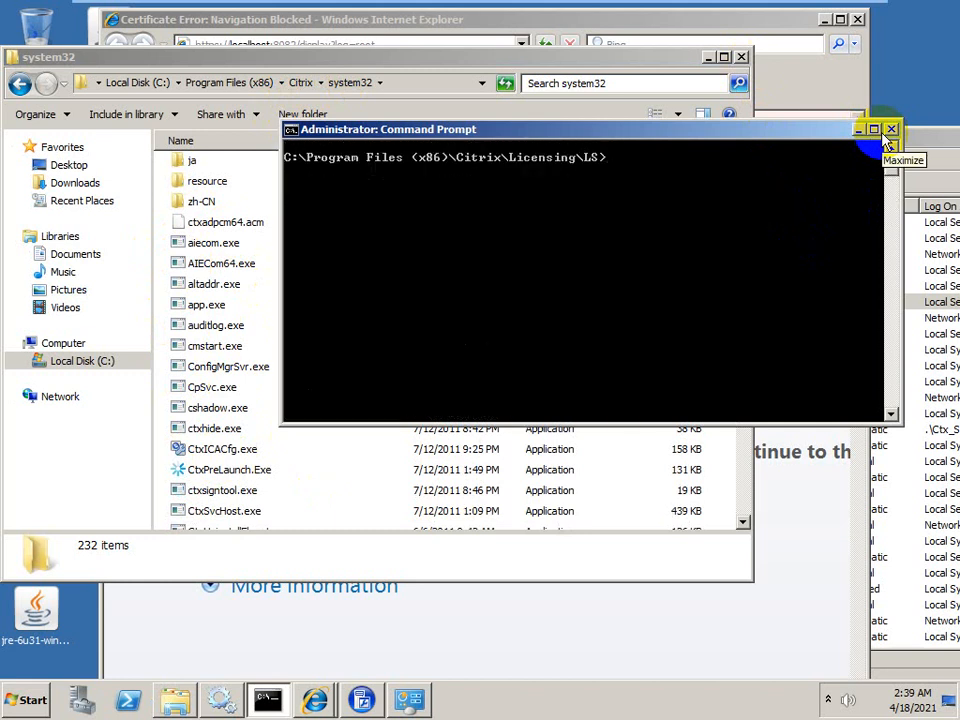
Step: Reopen the Independent Management Architecture folder from the Citrix folder and select imalhc.mdb
click(303, 83)
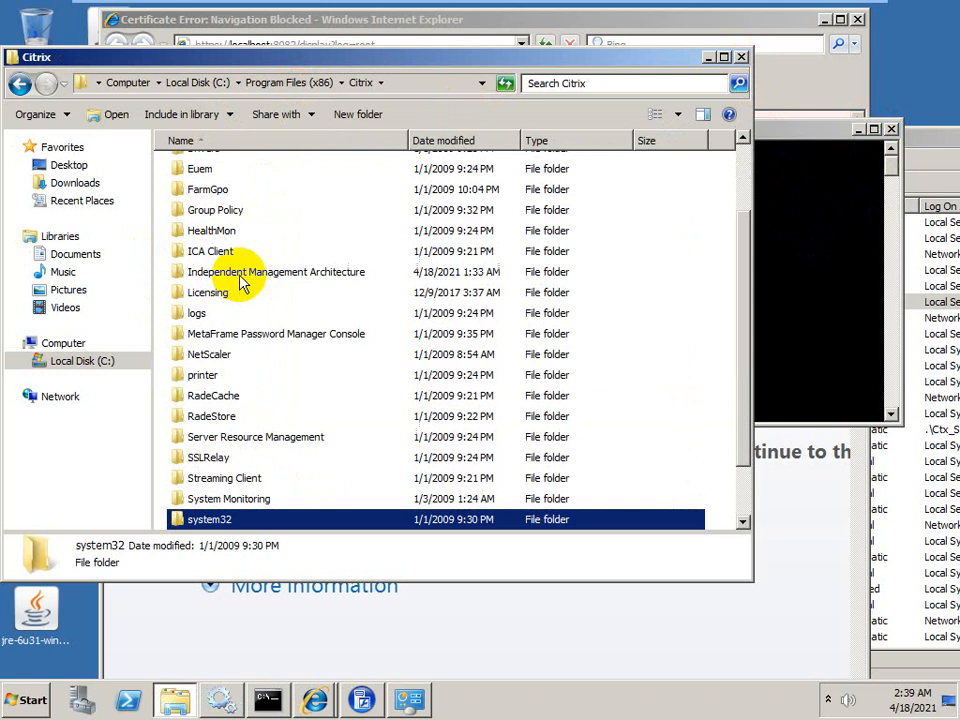
double_click(243, 272)
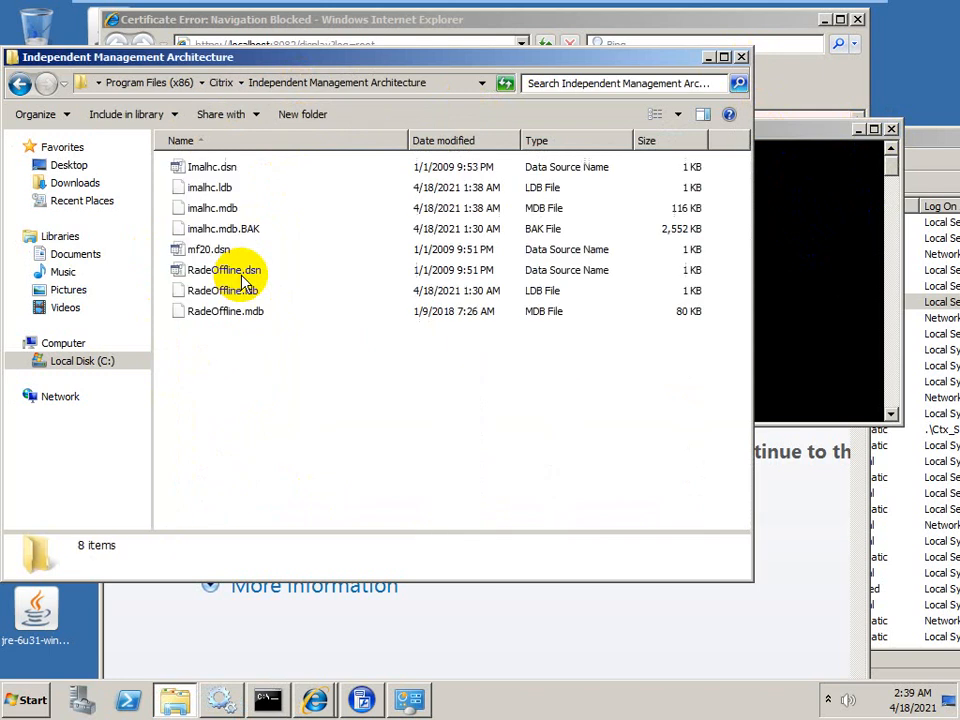
click(205, 209)
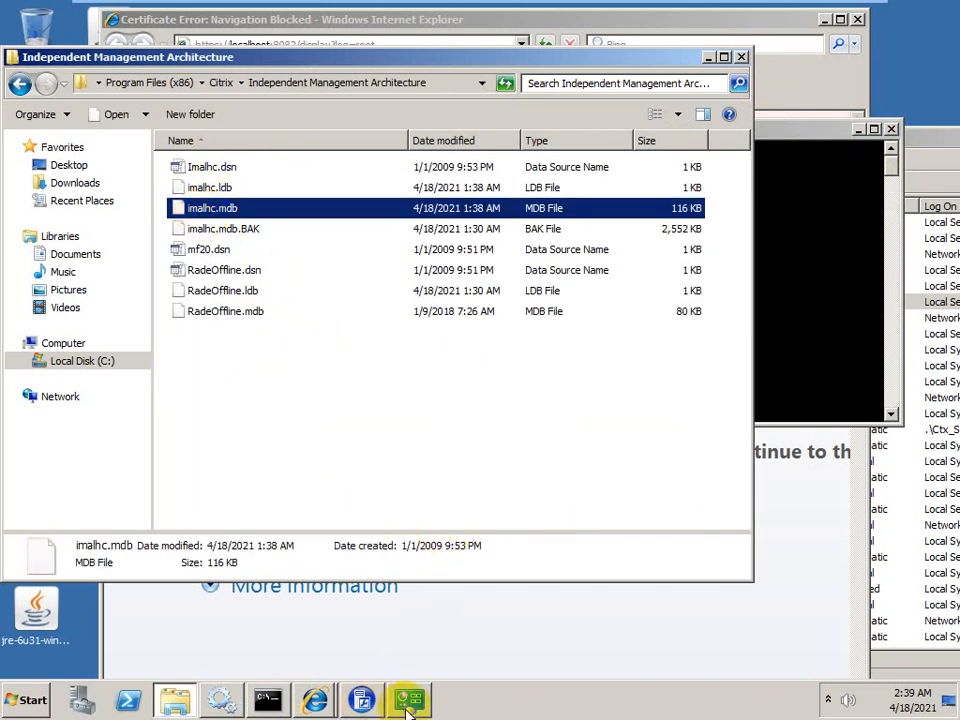
Step: Switch to the Command Prompt and enter dsmaint at the Licensing\LS prompt without running it
mouse_move(409, 705)
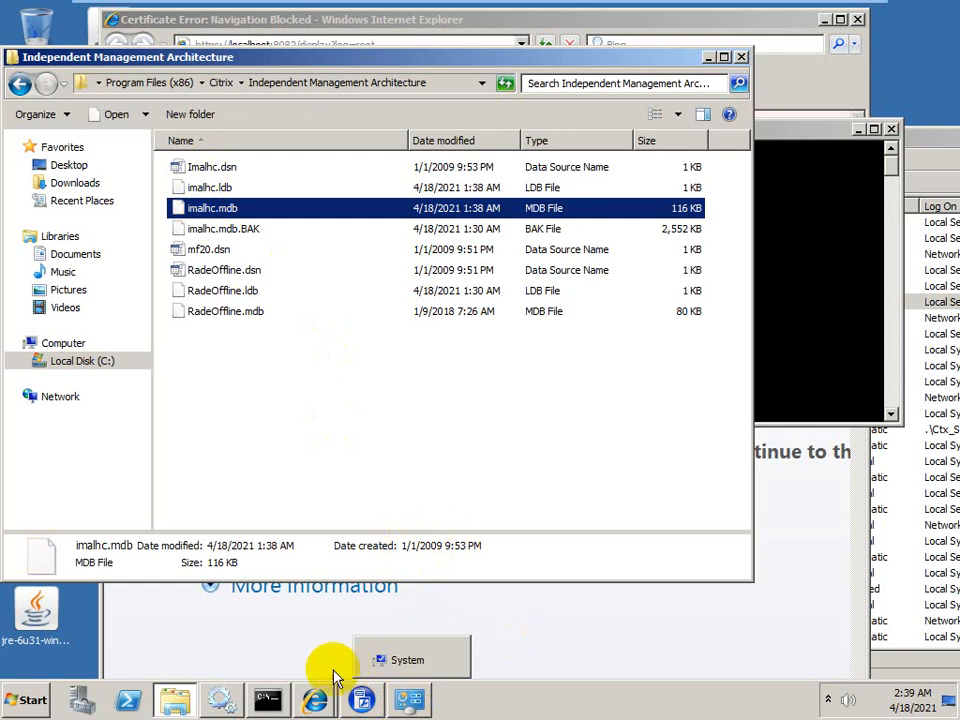
click(268, 700)
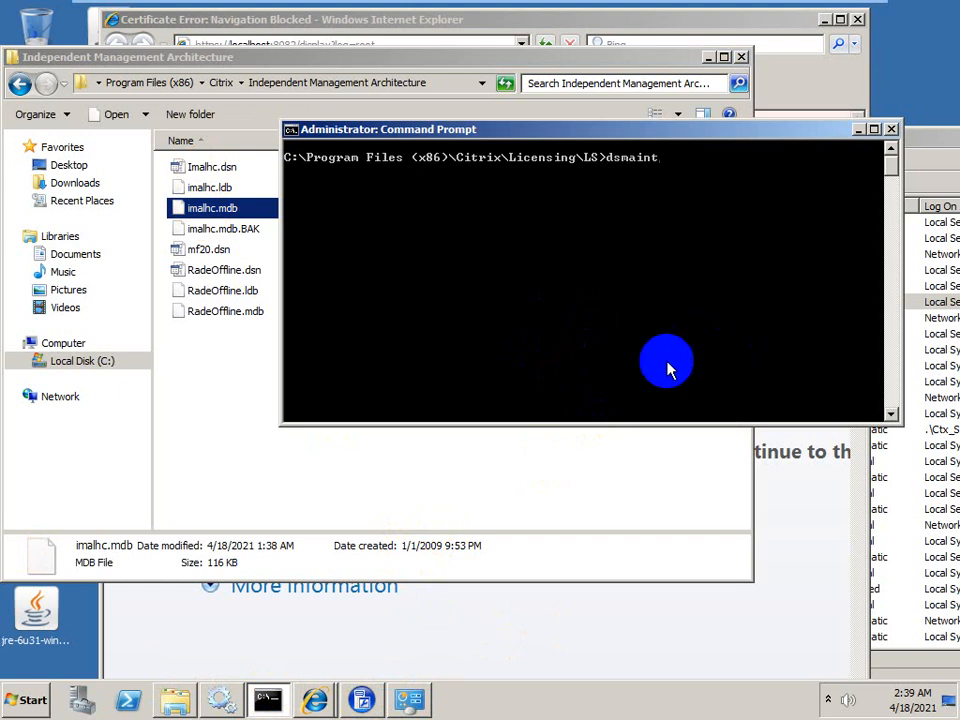
Step: Return to the Citrix folder, open system32 again, and examine its command executables from aiecom.exe down to qfarm.exe
click(222, 84)
drag(745, 308, 743, 443)
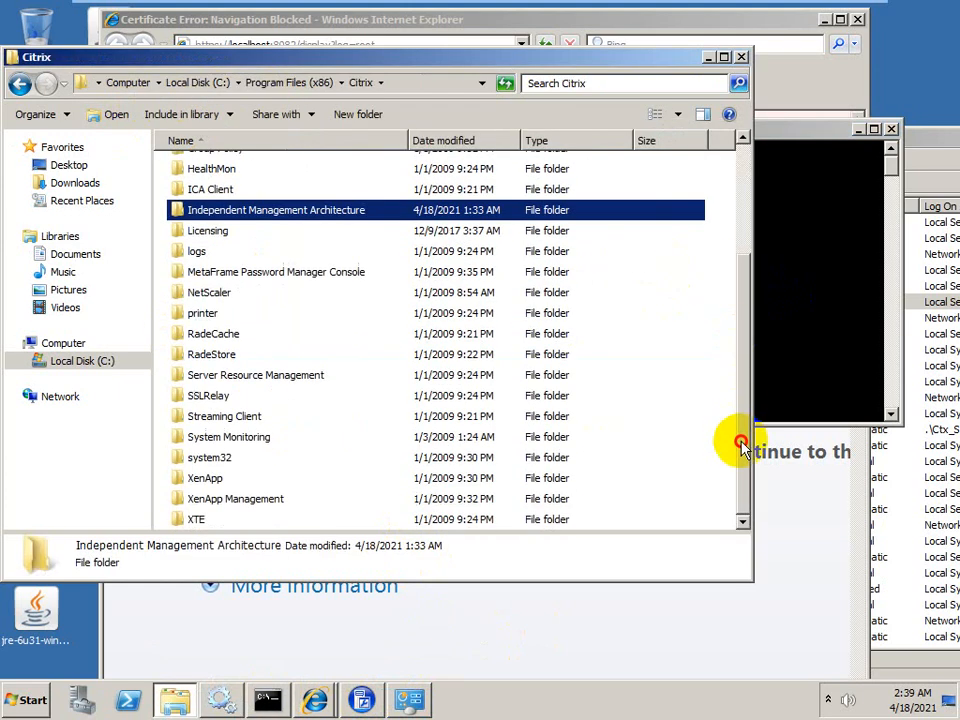
click(225, 463)
double_click(225, 463)
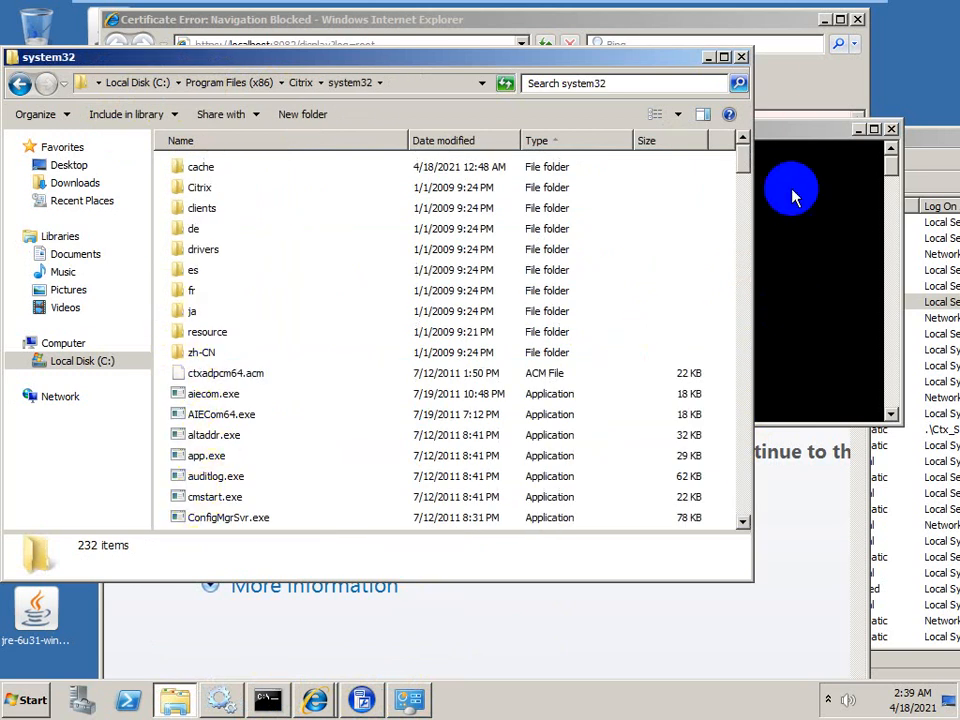
drag(740, 167, 748, 177)
drag(748, 180, 752, 200)
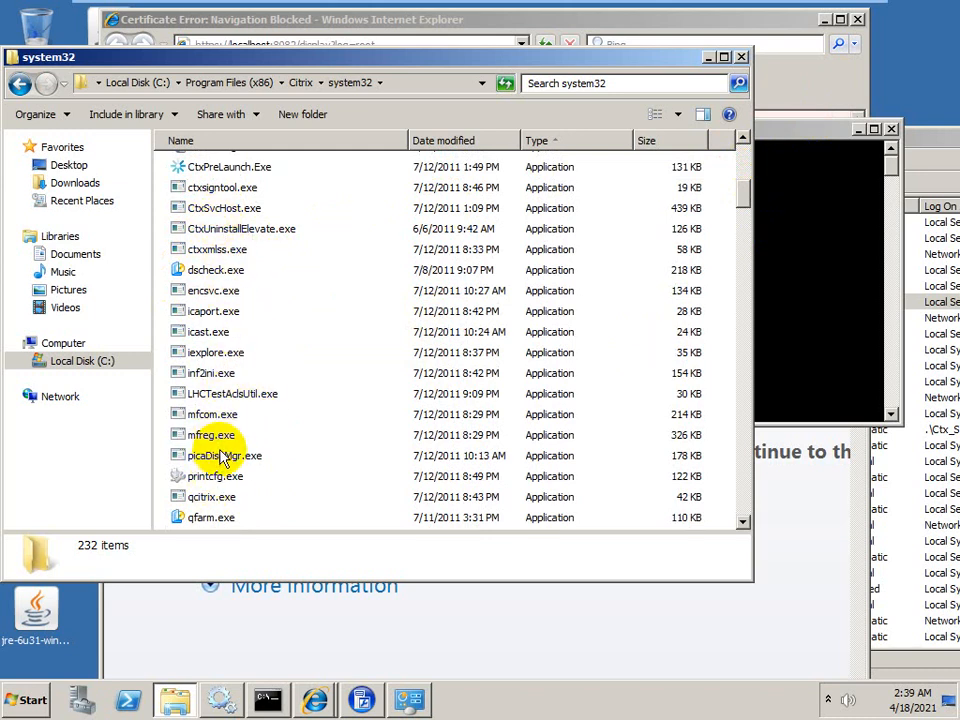
mouse_move(222, 458)
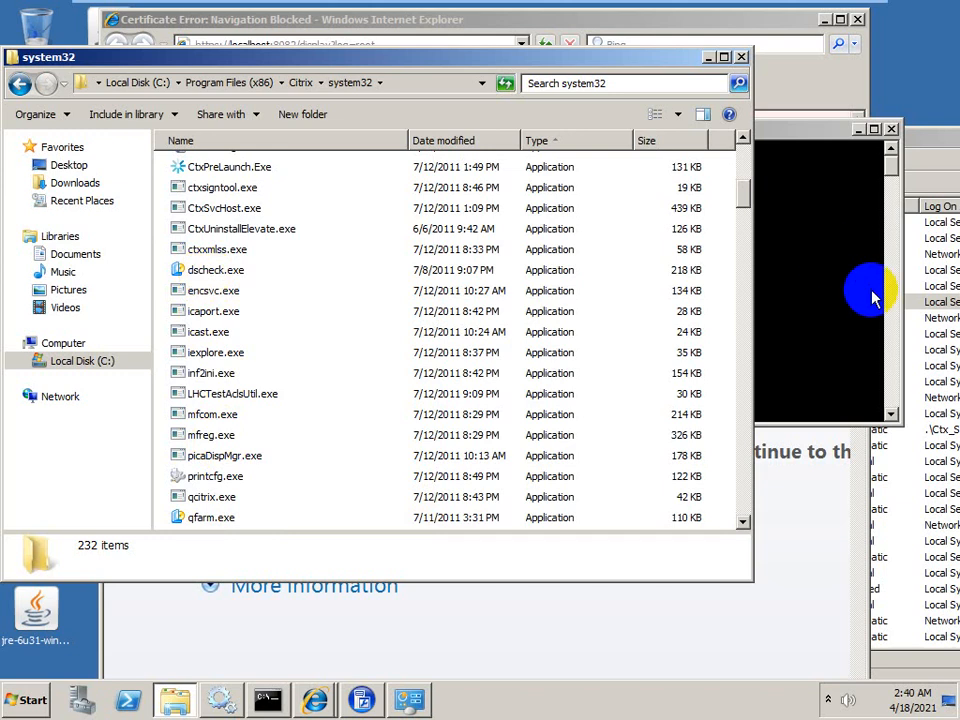
Step: Look into the drivers folder in system32, then open the Ima folder inside its Citrix subfolder
drag(739, 189, 741, 150)
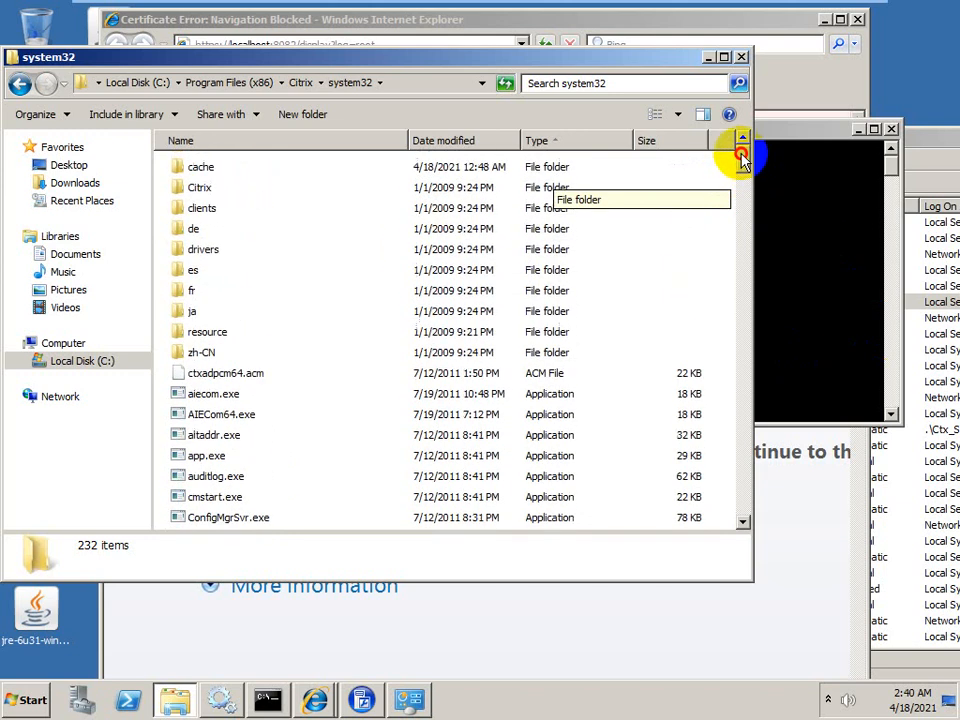
double_click(210, 256)
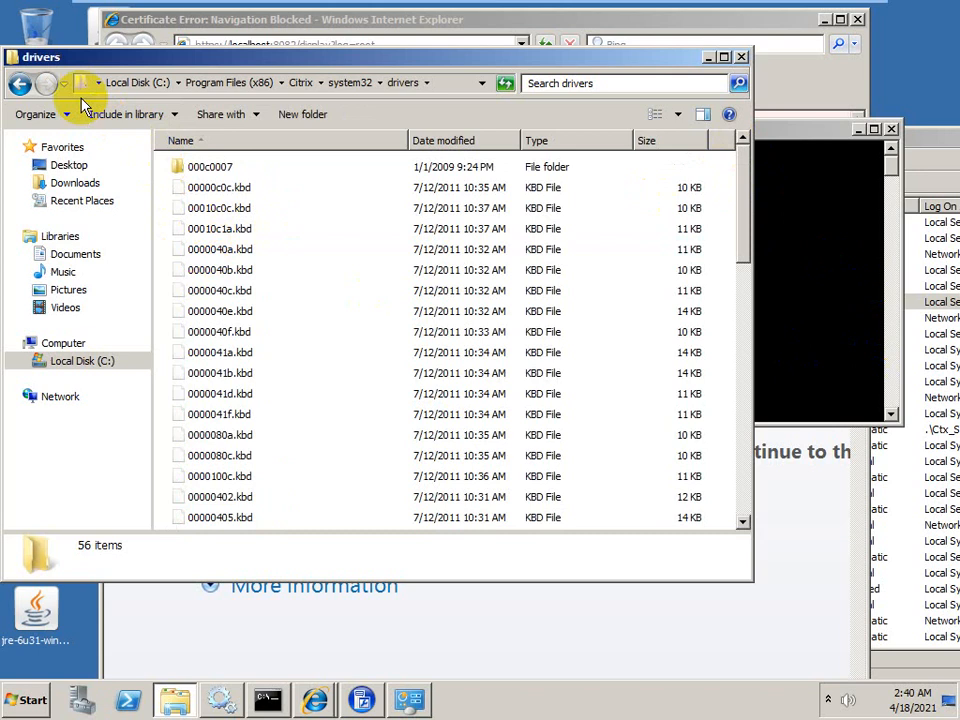
click(20, 83)
double_click(200, 190)
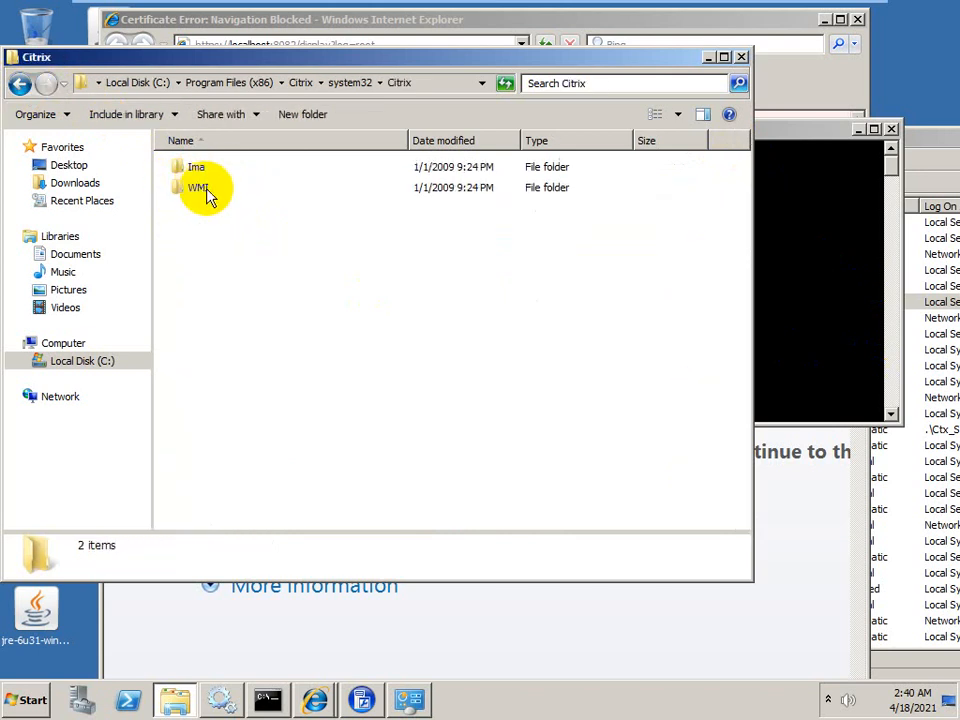
double_click(197, 168)
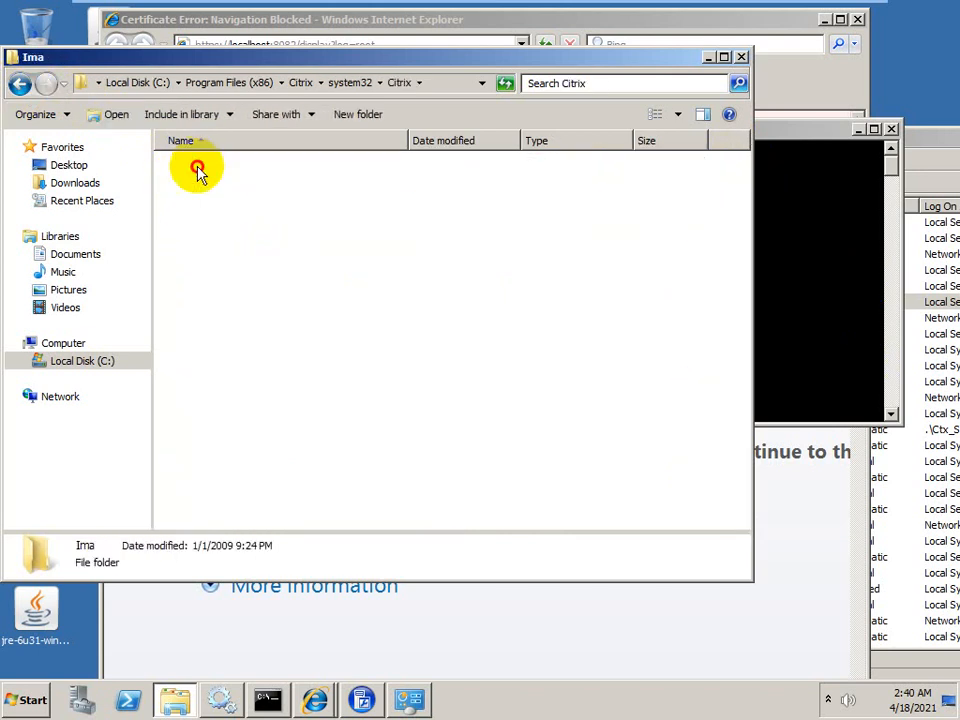
Step: Select DsMaint.exe in the Ima folder and run dsmaint followed by dsmaint recreatelhc in the Command Prompt
click(200, 375)
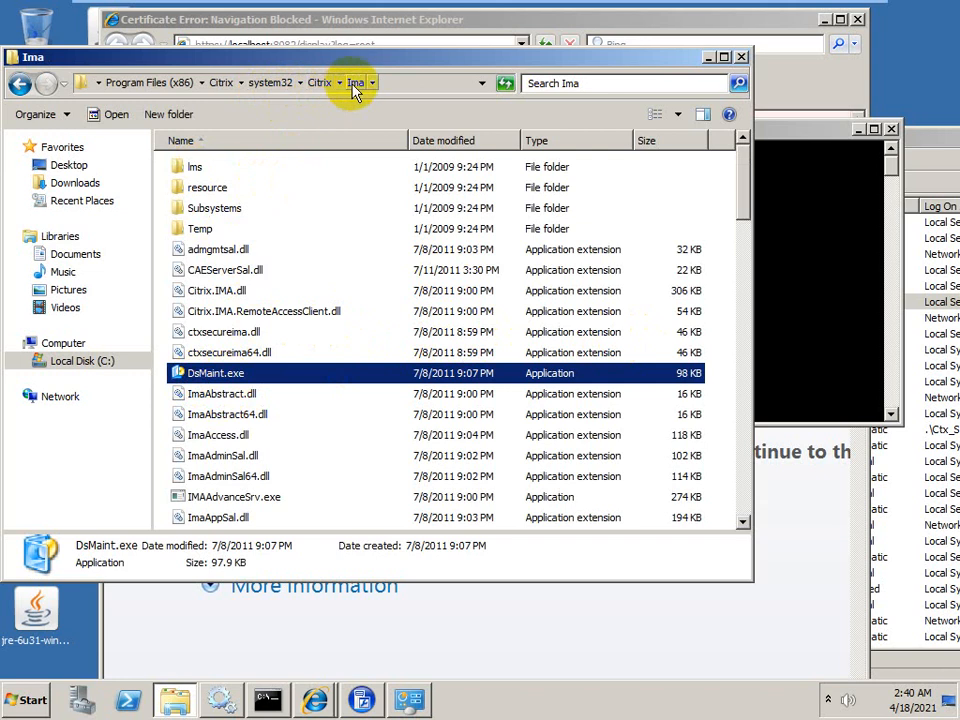
click(799, 313)
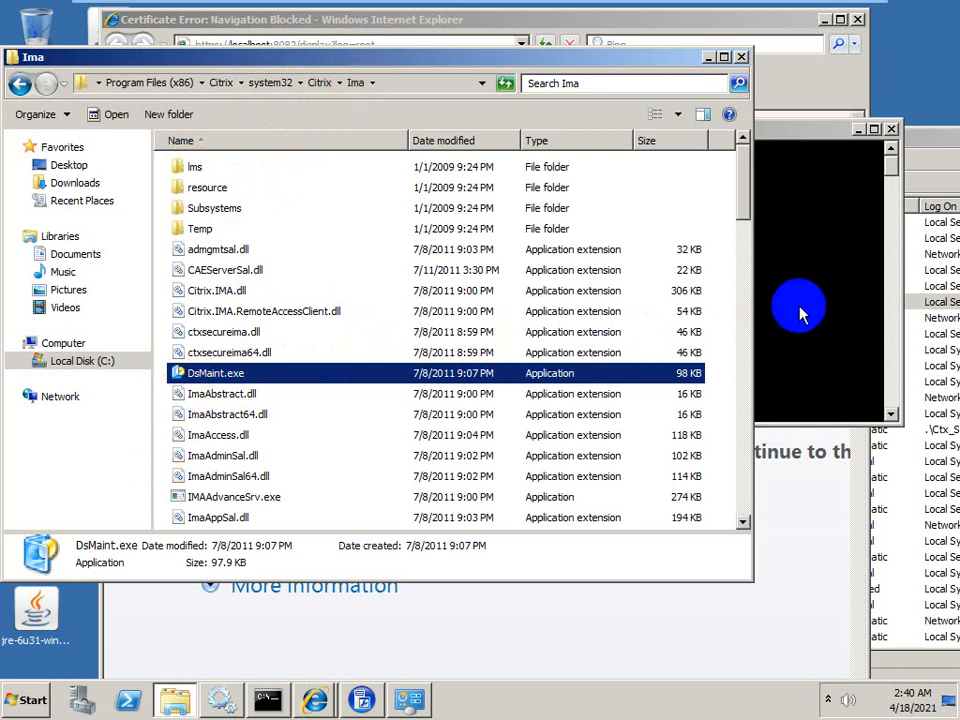
key(Return)
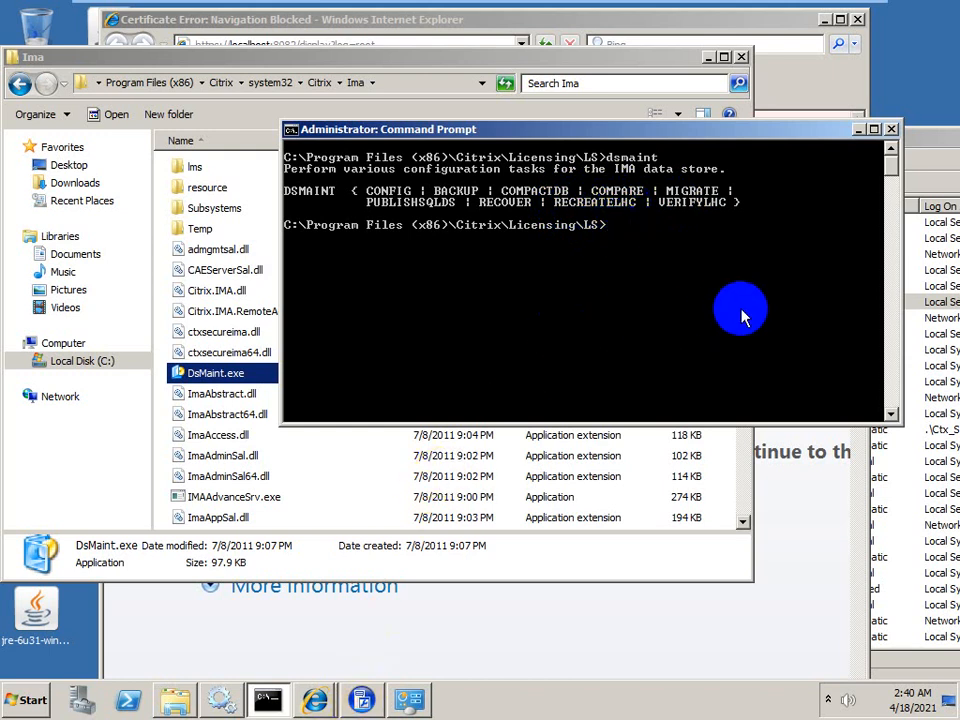
key(Up)
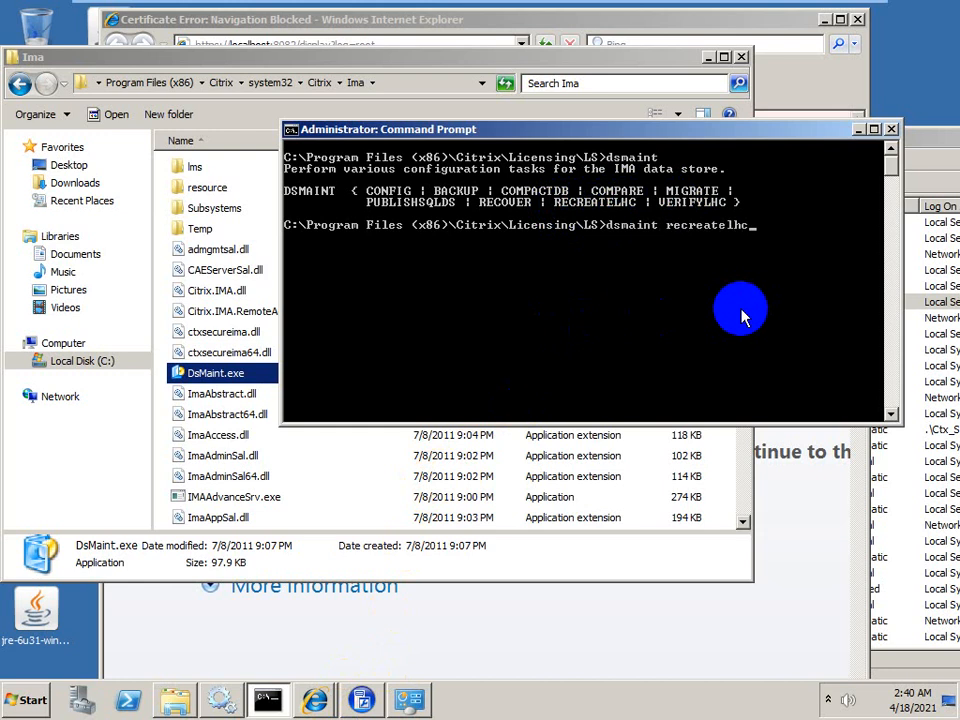
key(Return)
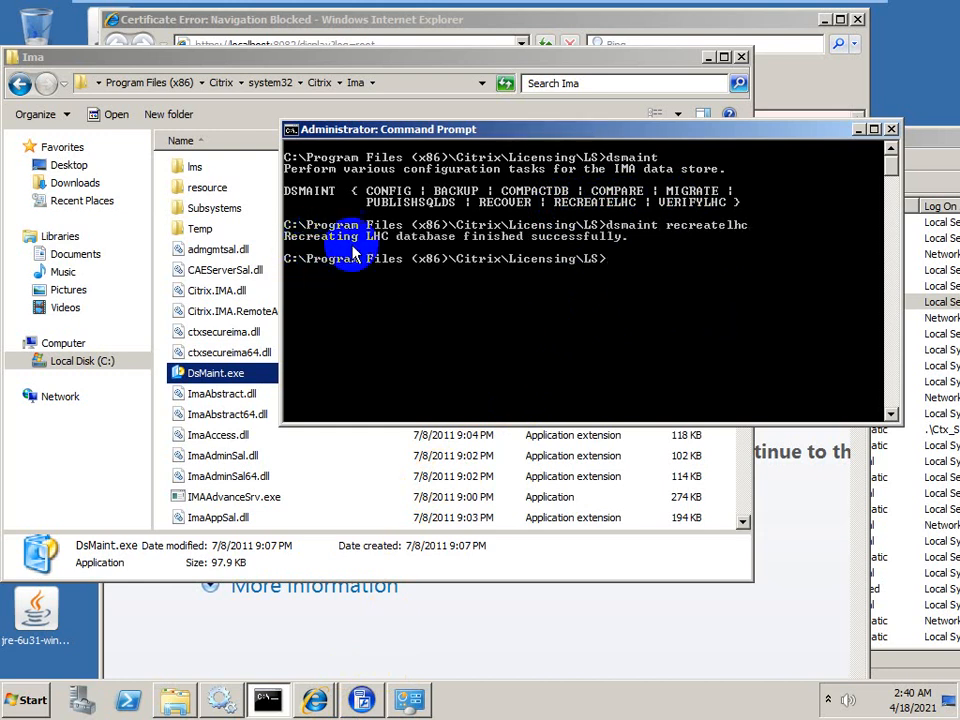
Step: Switch to Services and start the Citrix Independent Management Architecture service, glancing at Citrix AppCenter while it starts
click(233, 695)
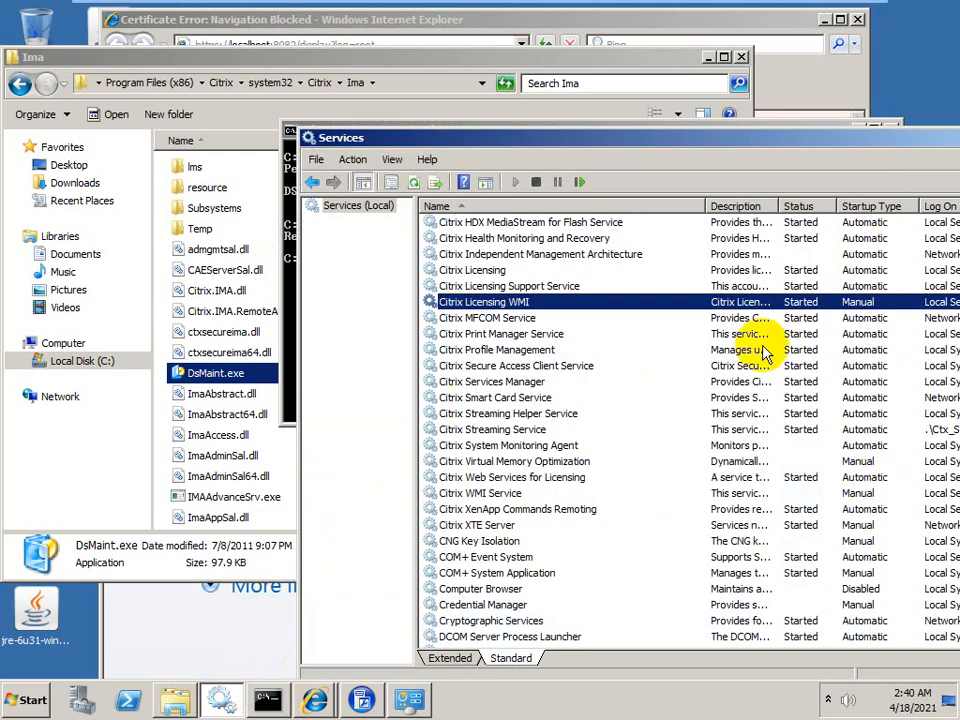
click(633, 258)
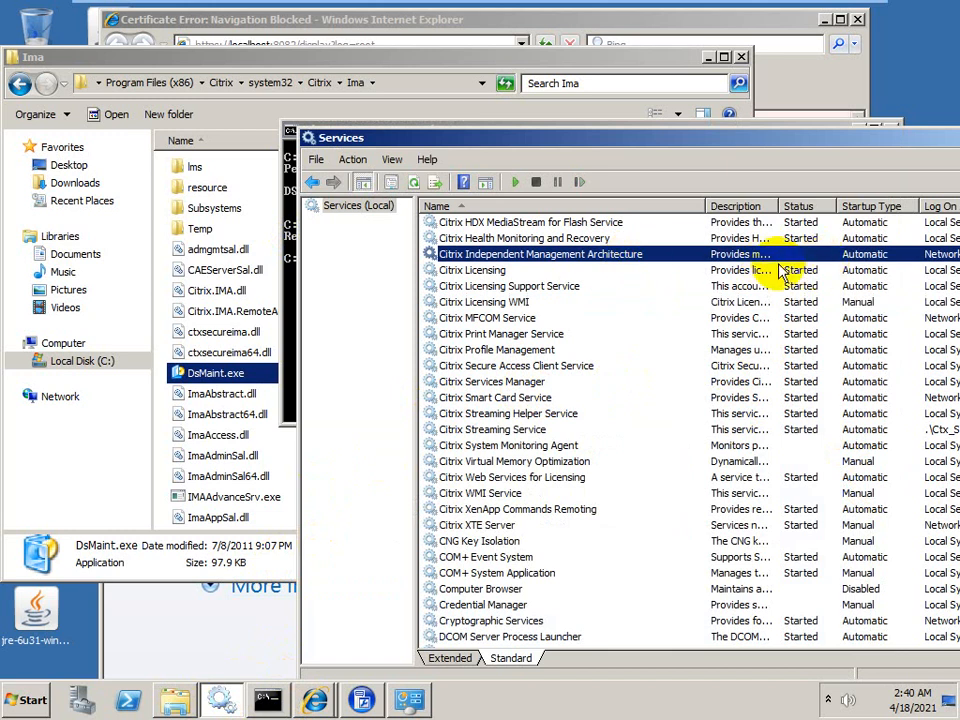
click(516, 183)
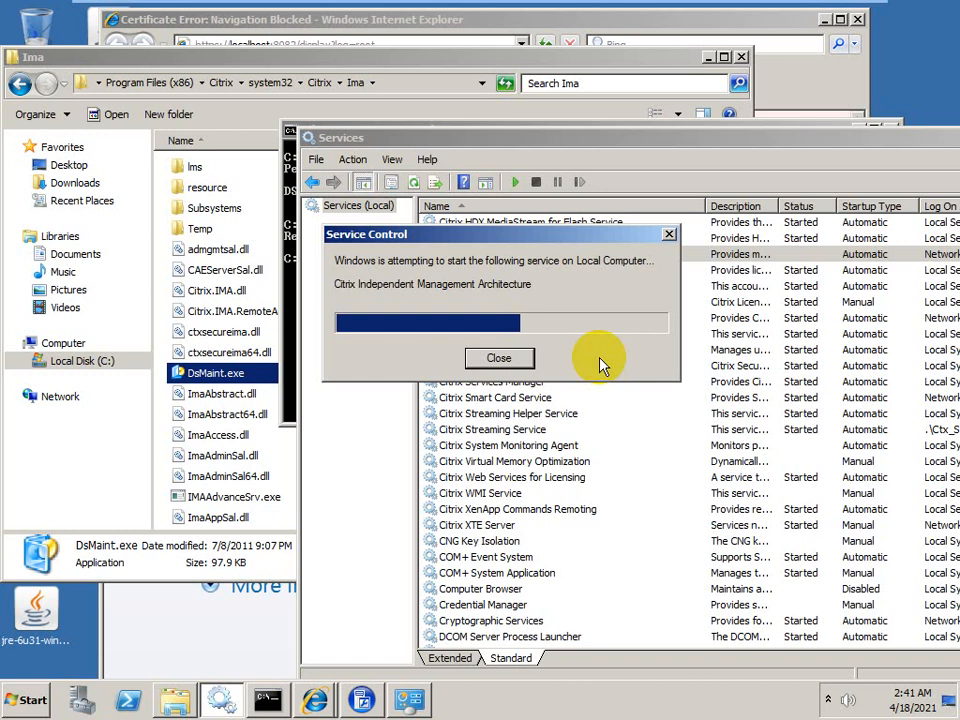
click(362, 702)
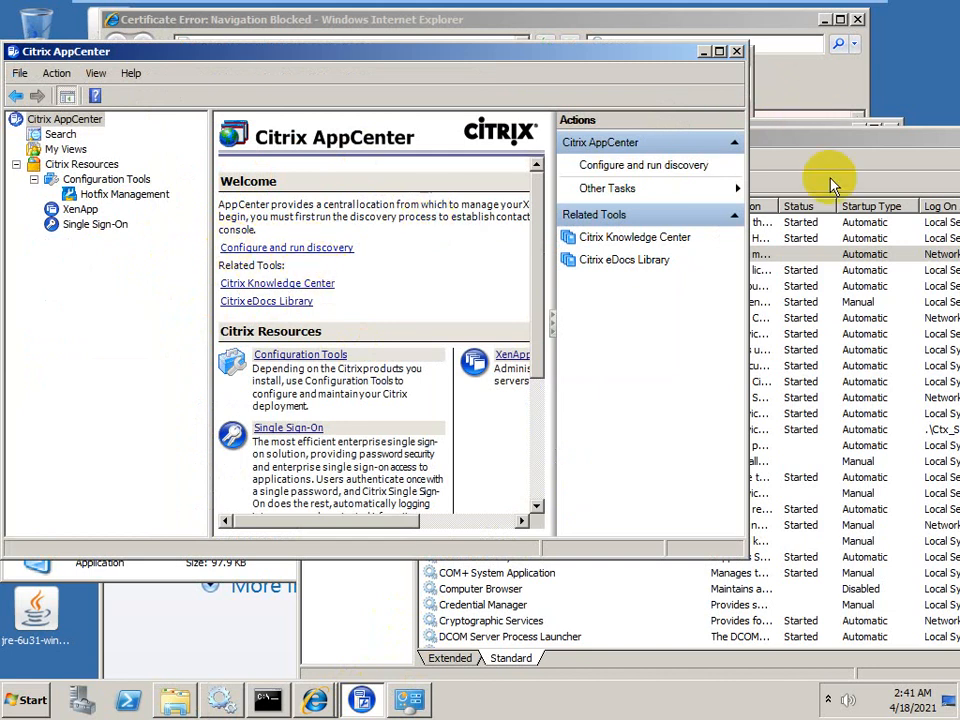
click(827, 146)
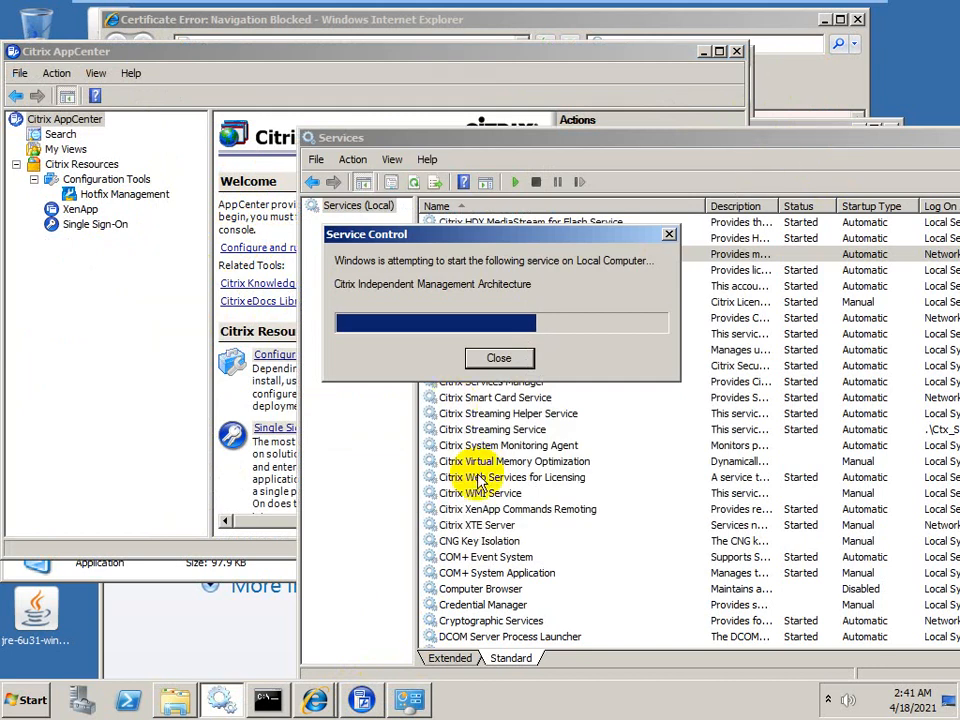
drag(489, 236, 443, 412)
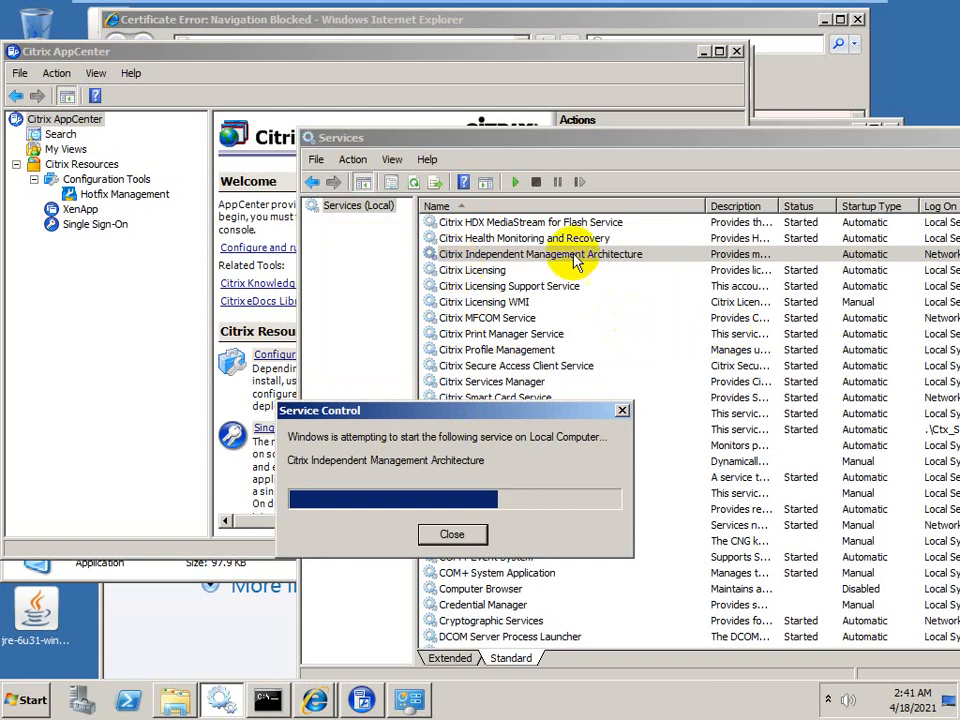
drag(454, 410, 554, 197)
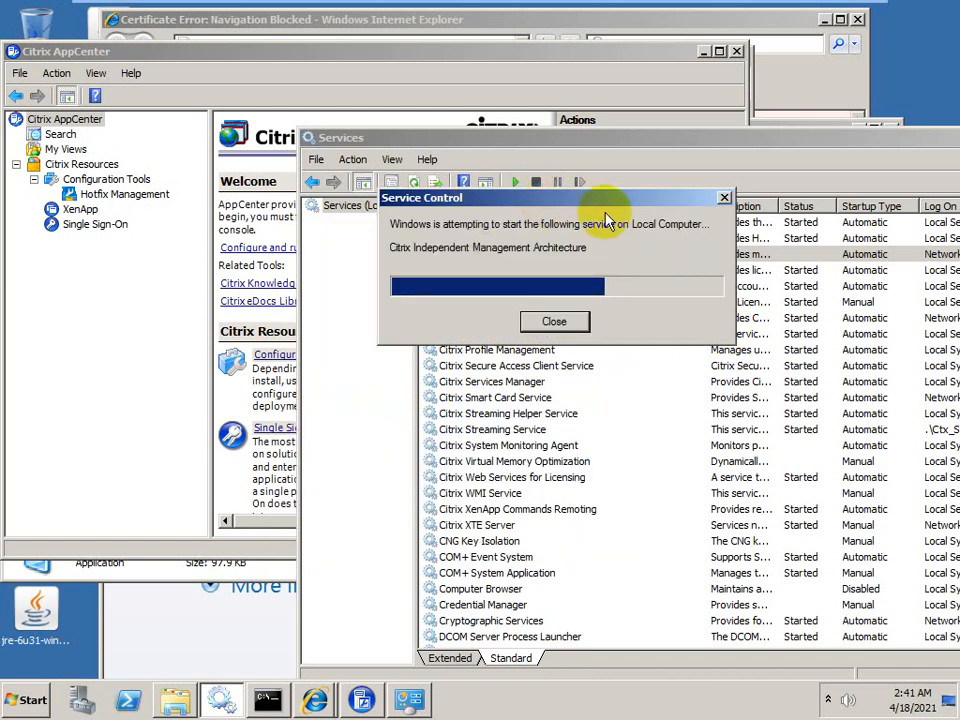
Step: Find and open Data Sources (ODBC), and examine its system data sources, file data sources and installed drivers
click(30, 700)
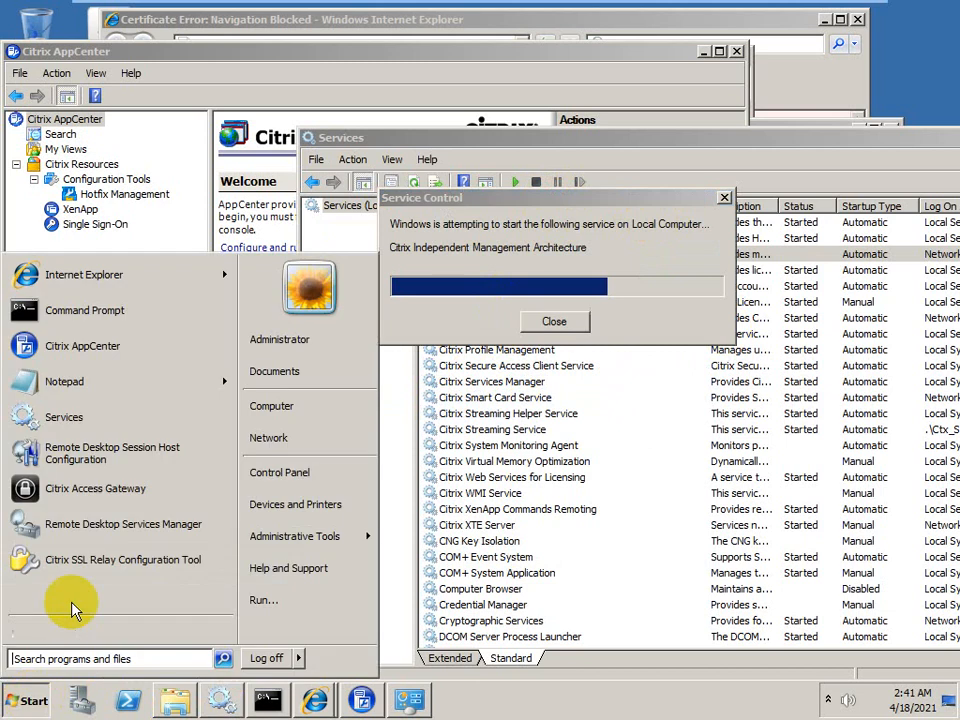
click(66, 662)
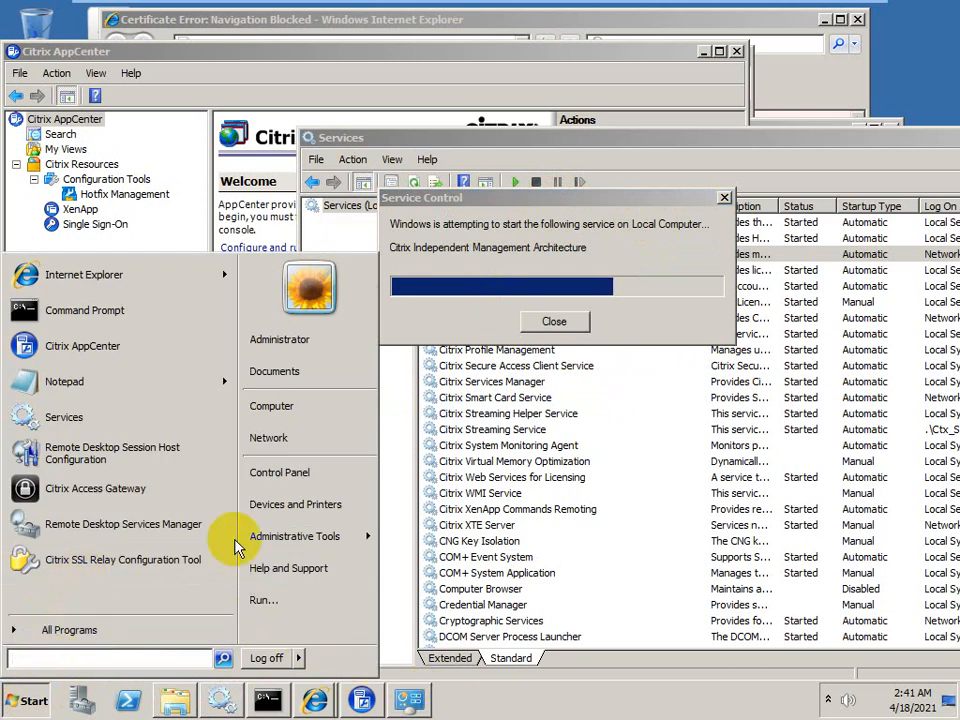
text(data)
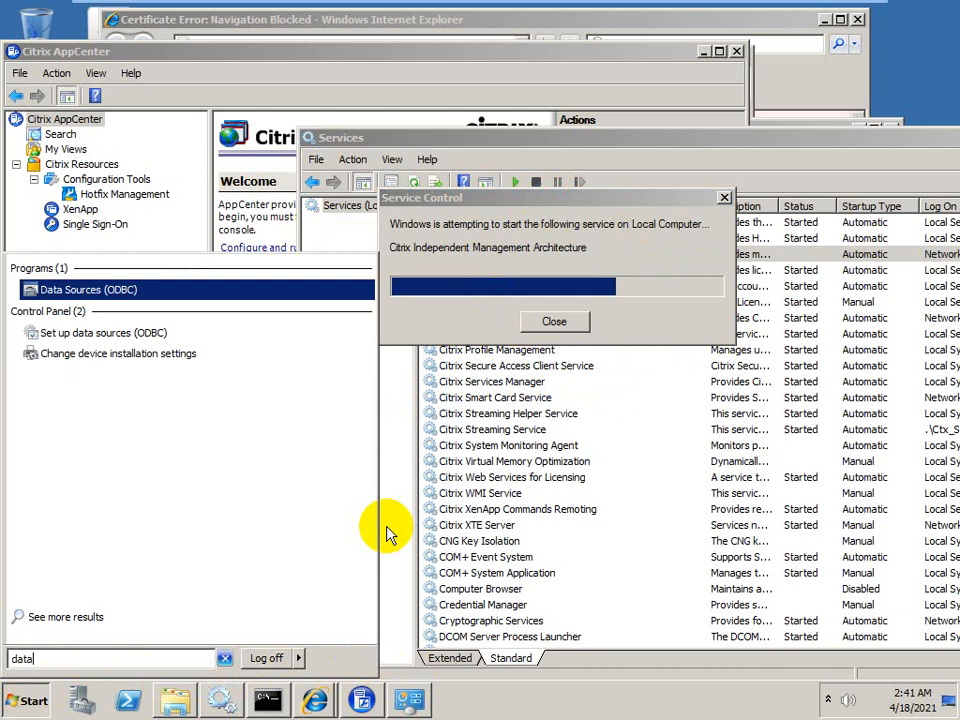
click(70, 296)
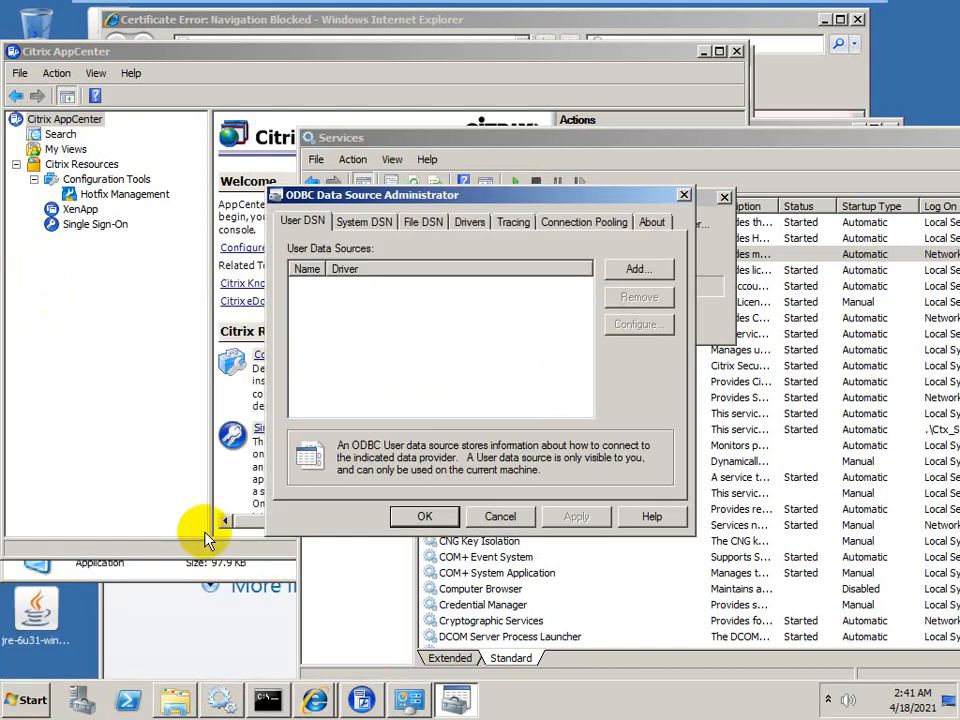
click(352, 221)
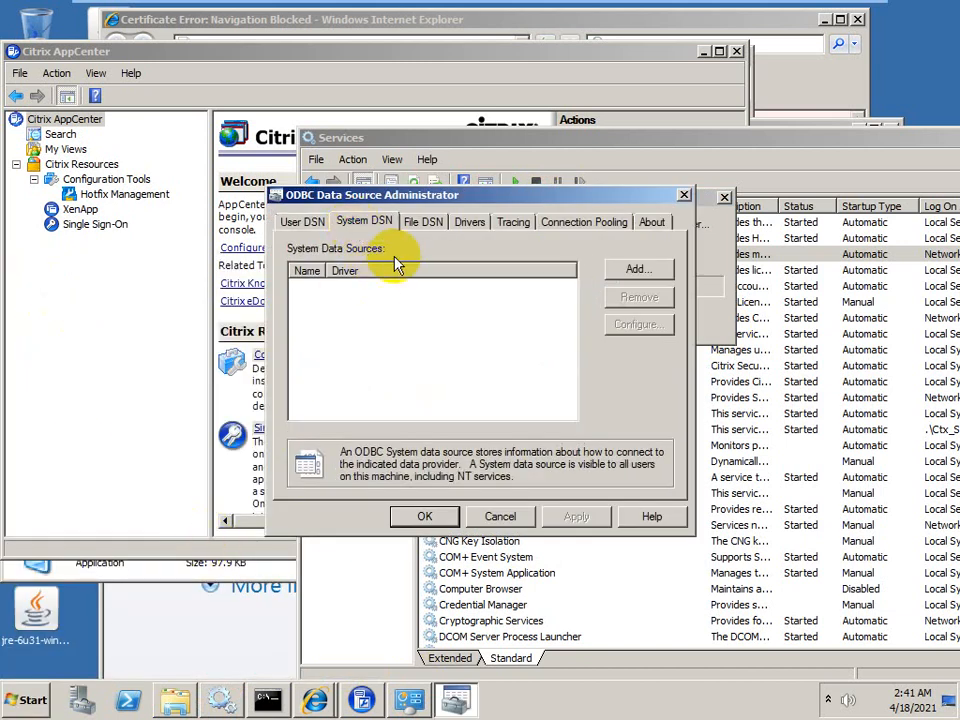
click(420, 221)
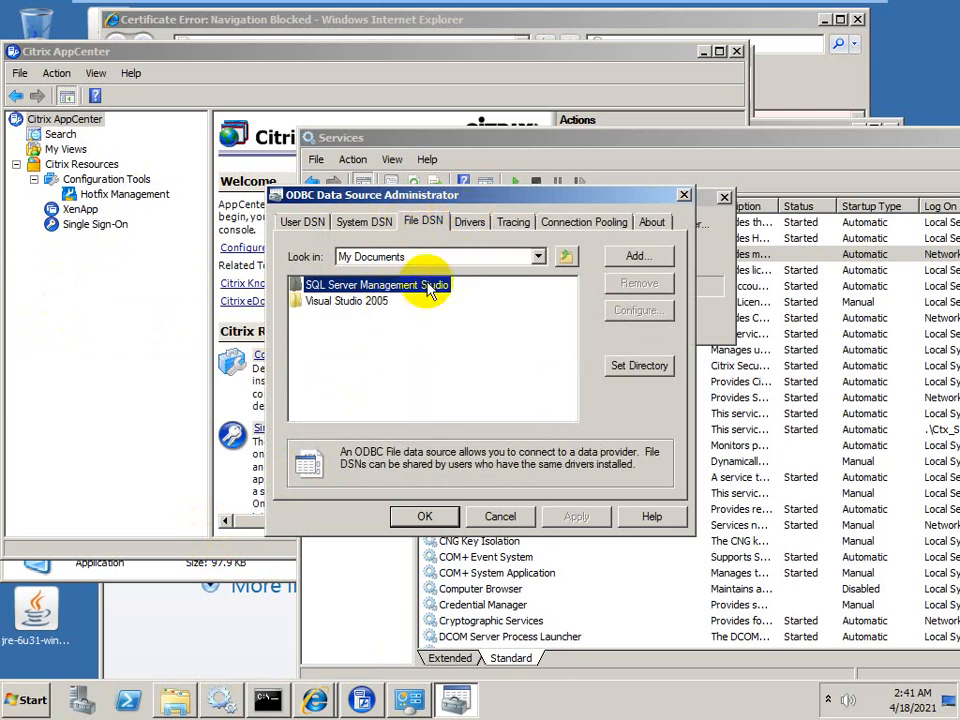
click(467, 224)
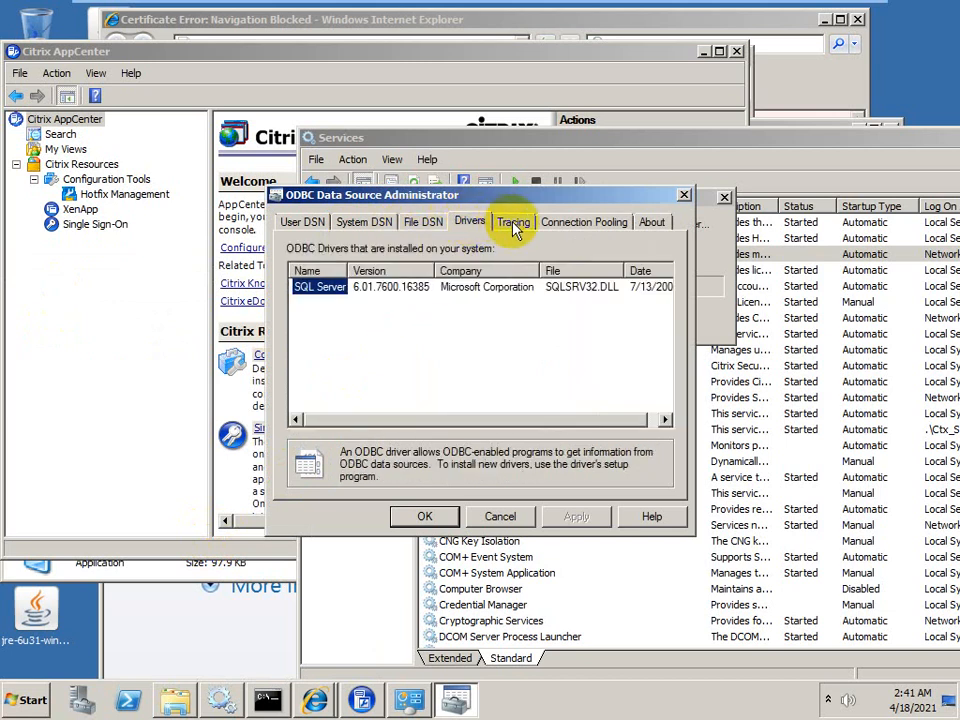
drag(477, 418, 510, 418)
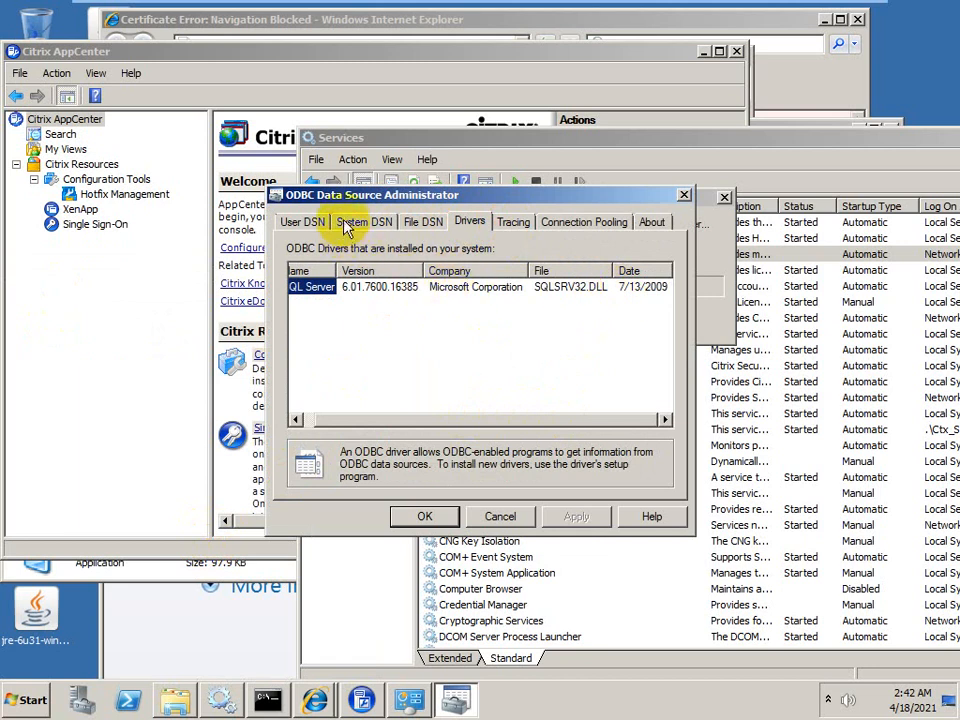
Step: Add a user data source with the SQL Server driver, named mf20.dsn and pointing to the server WINDB\CITRIXDB
click(300, 224)
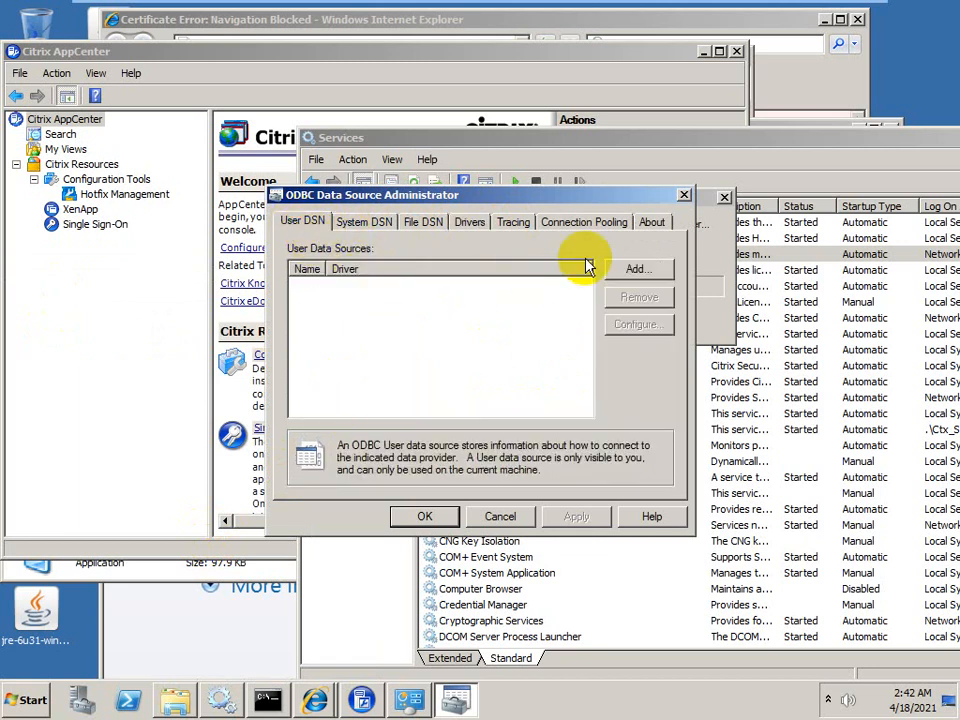
click(625, 268)
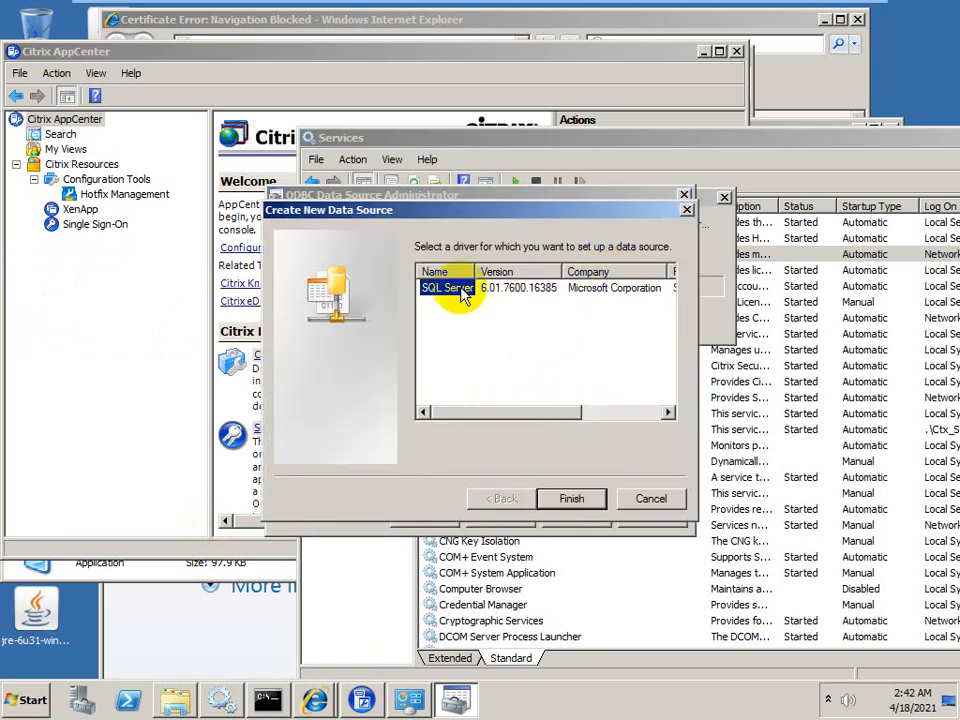
click(565, 499)
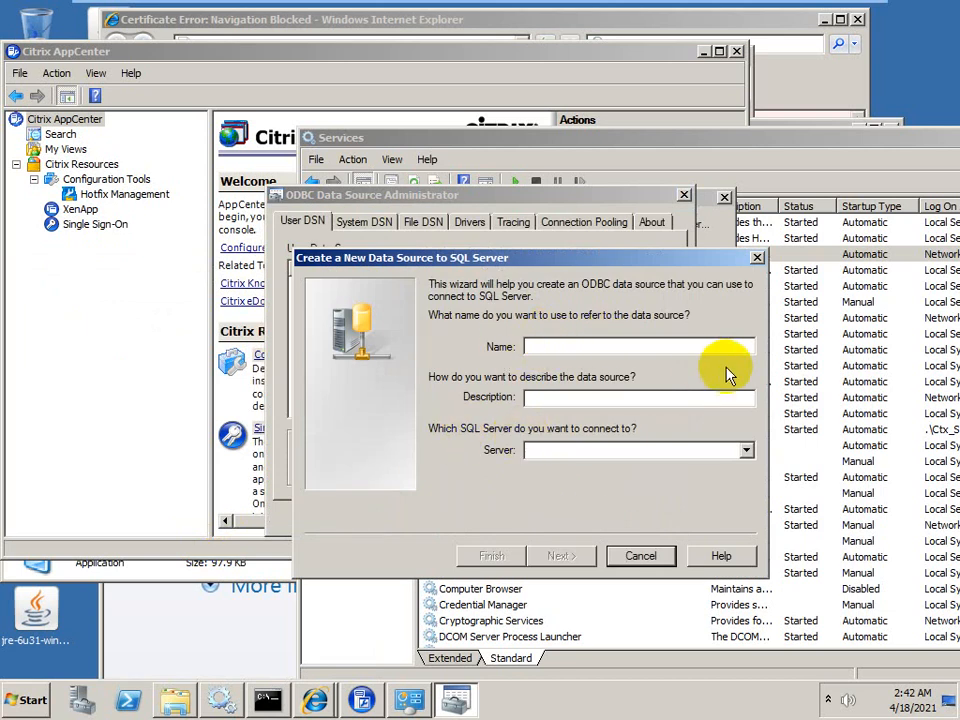
text(mf20.dsn)
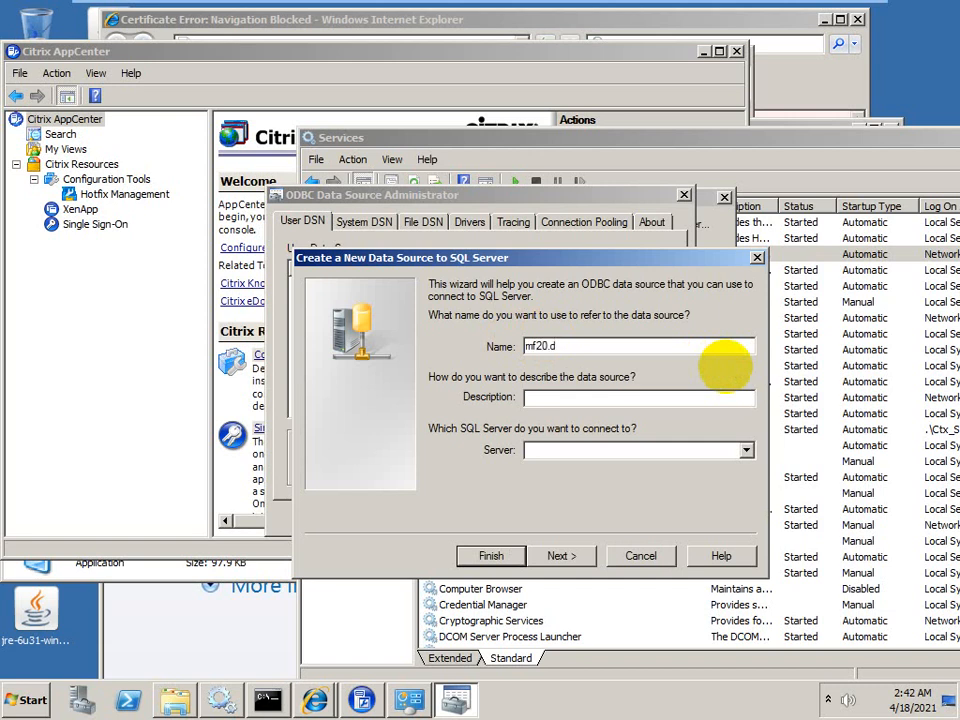
click(543, 451)
click(745, 451)
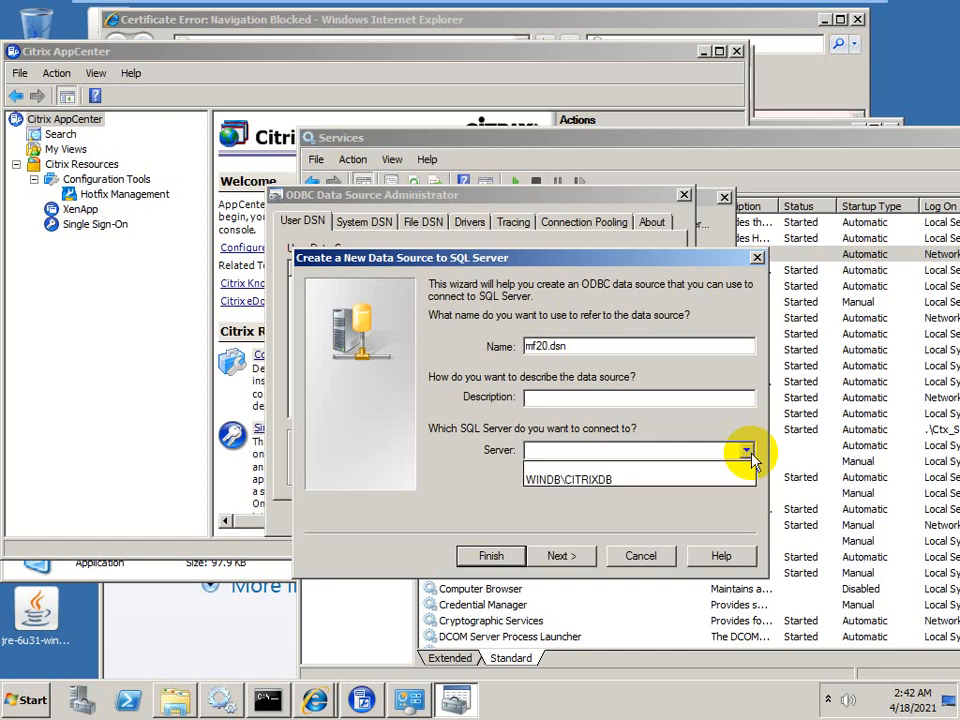
click(548, 478)
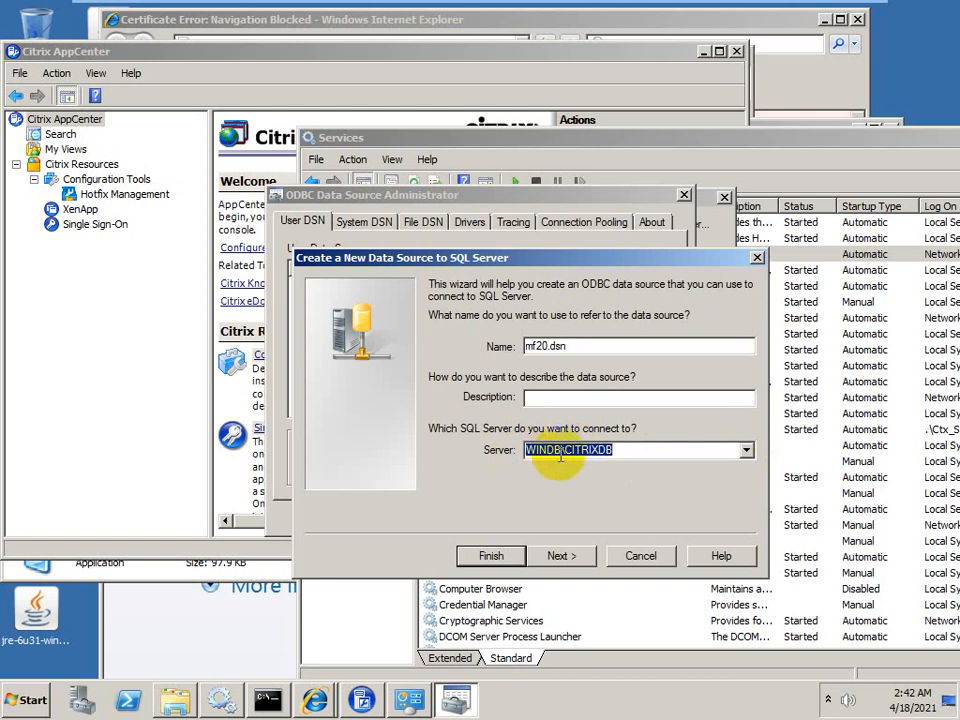
Step: Try to connect the new data source to SQL Server with Windows NT authentication and dismiss the login message
click(563, 557)
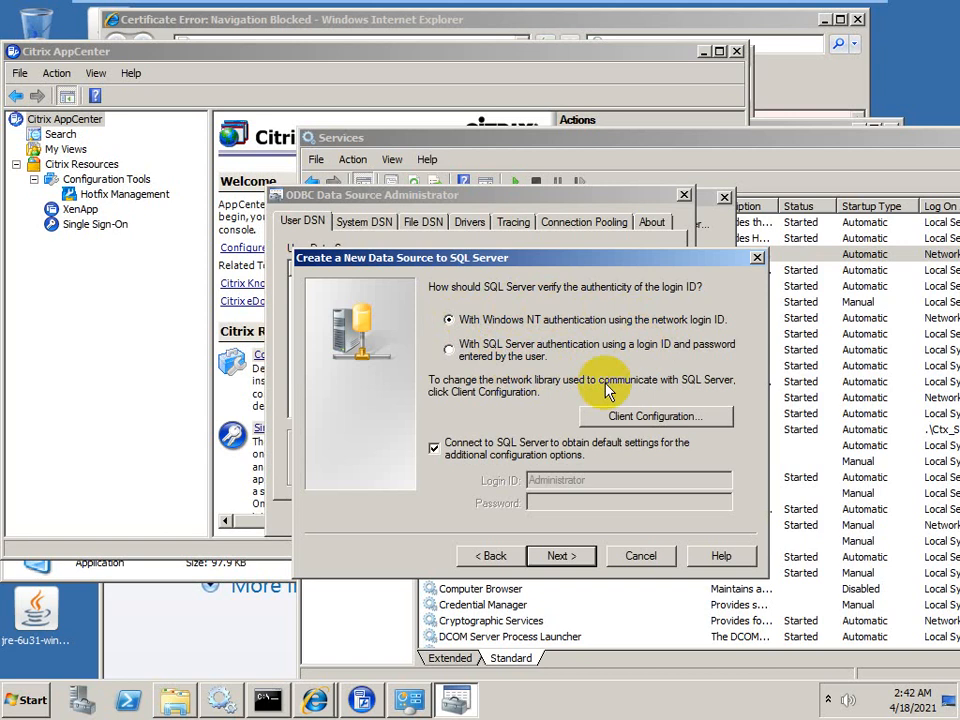
click(557, 556)
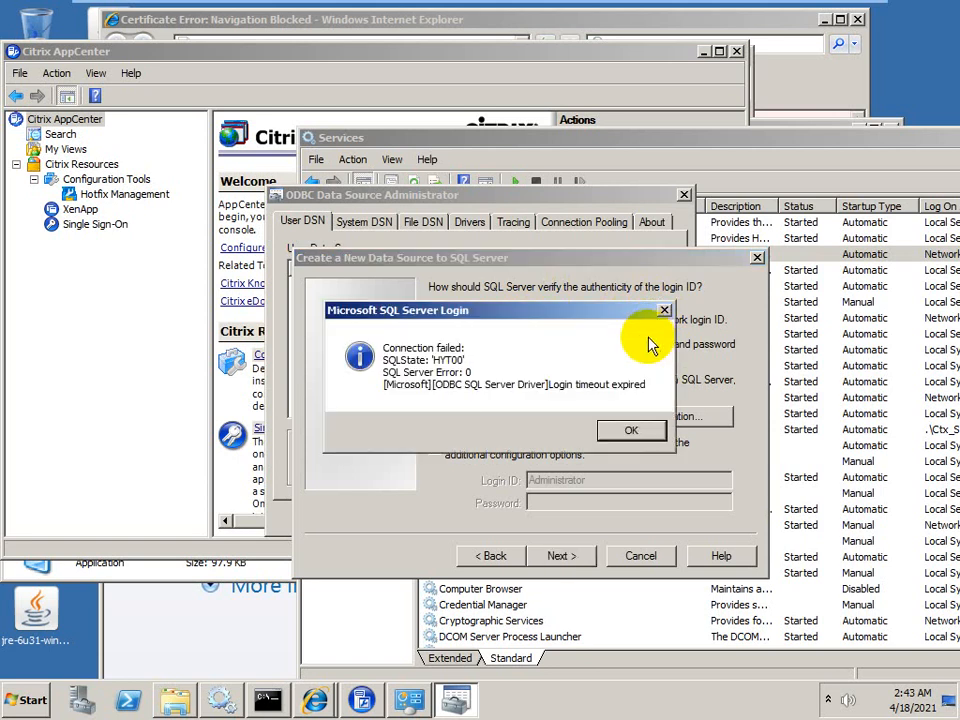
click(634, 433)
Step: Choose SQL Server authentication with default settings obtained from the server, and try to connect as citrix\Administrator with the account password
click(434, 449)
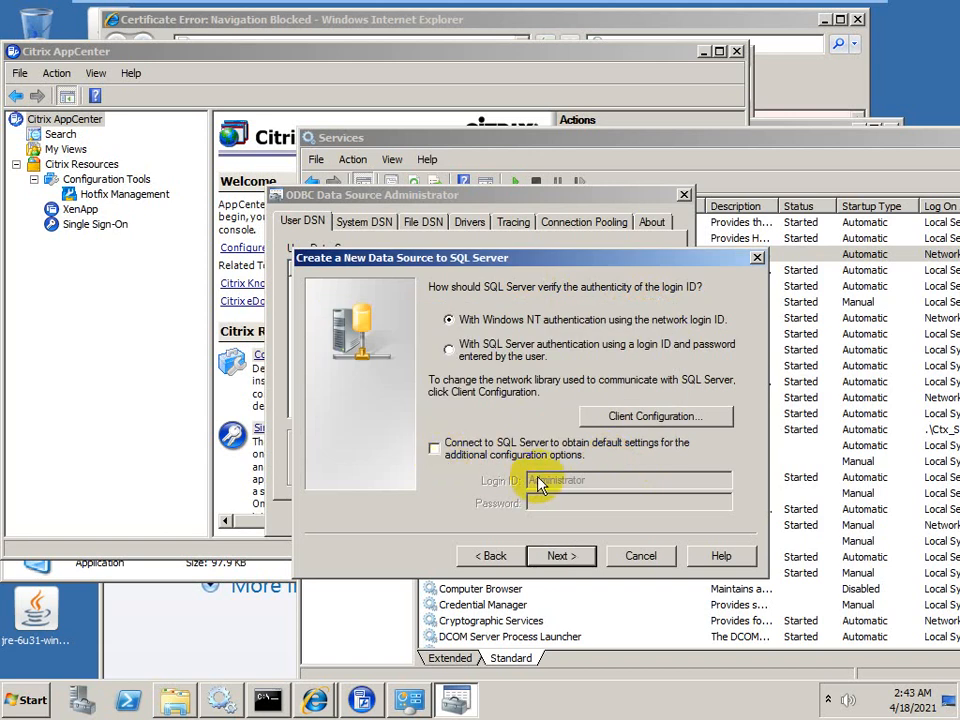
click(448, 349)
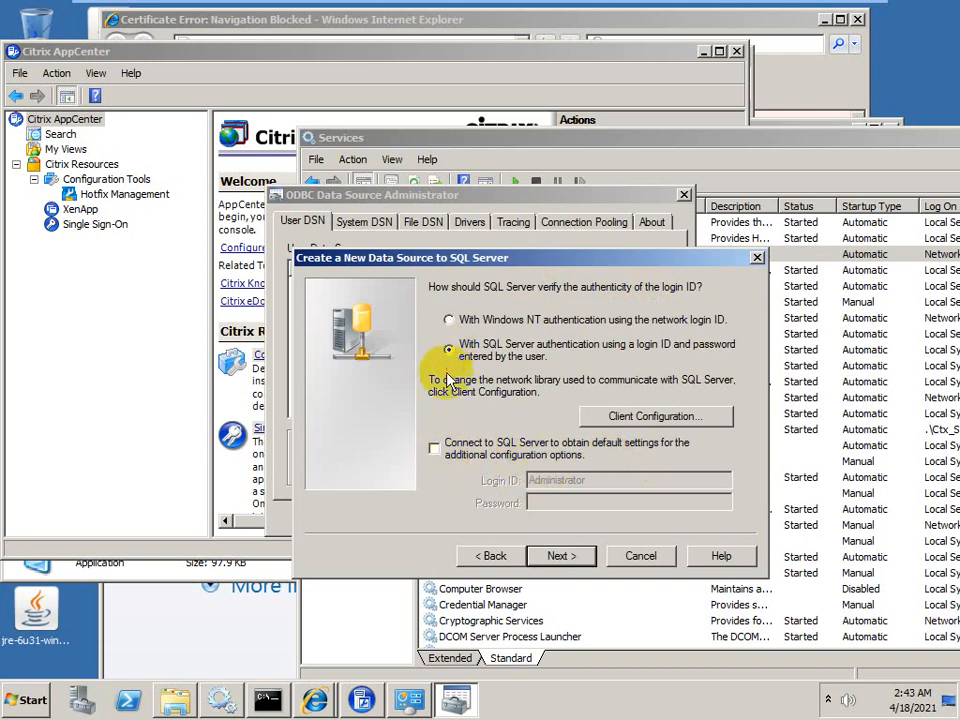
click(434, 449)
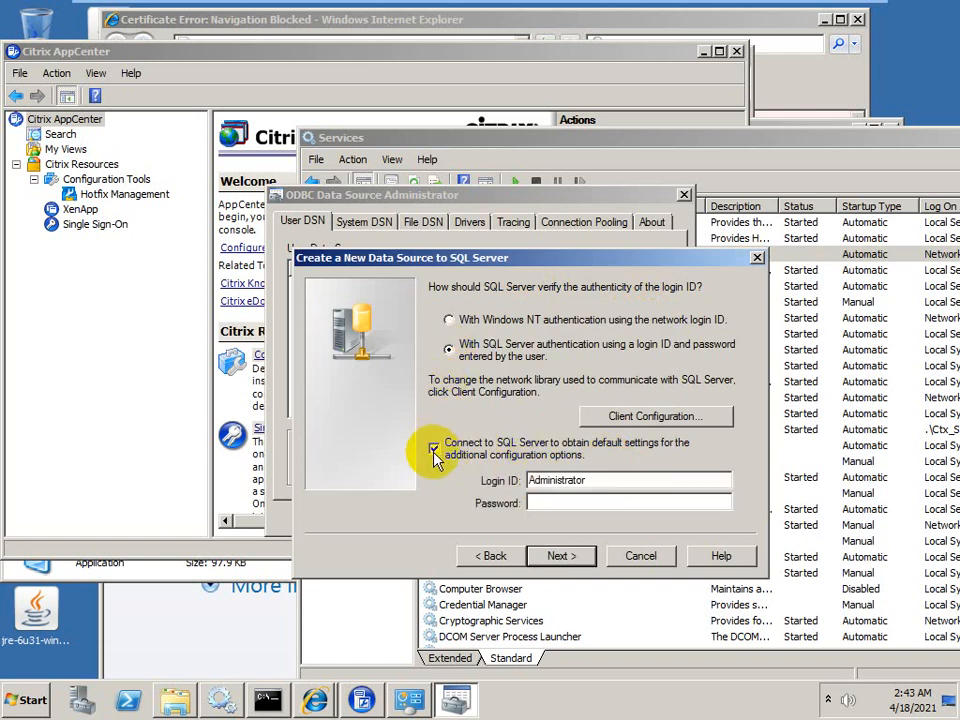
click(530, 481)
text(citrix)
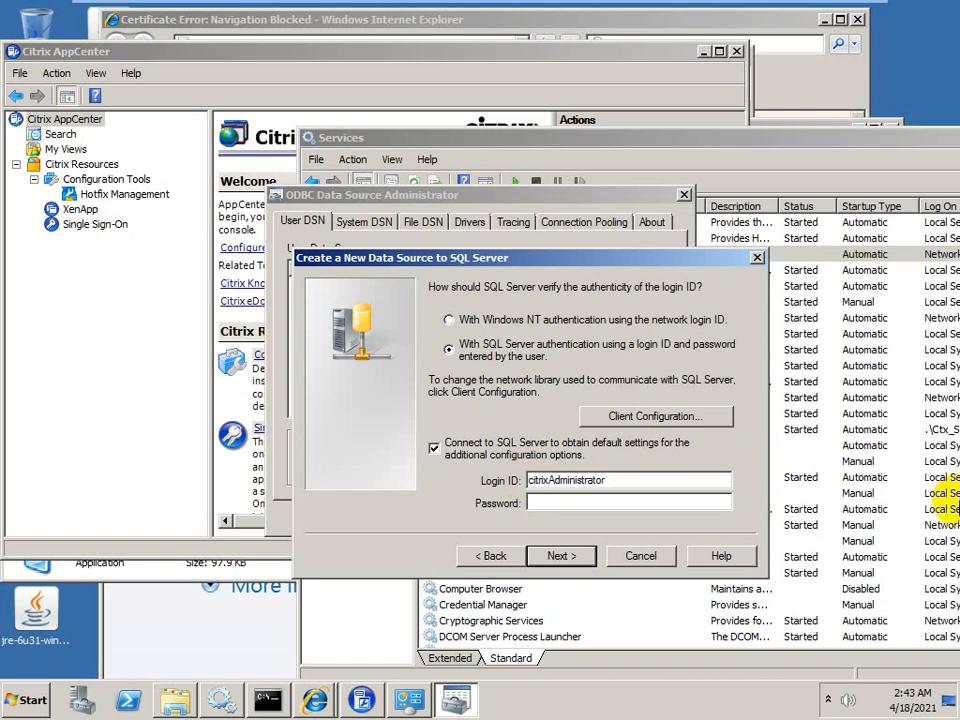
text(\)
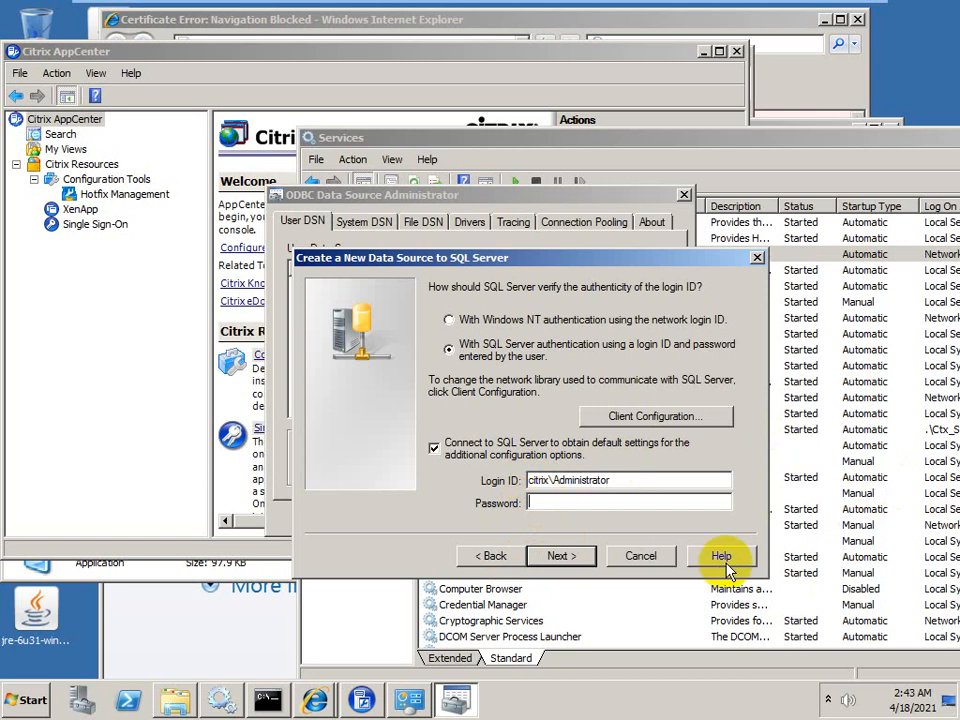
text(••)
click(557, 555)
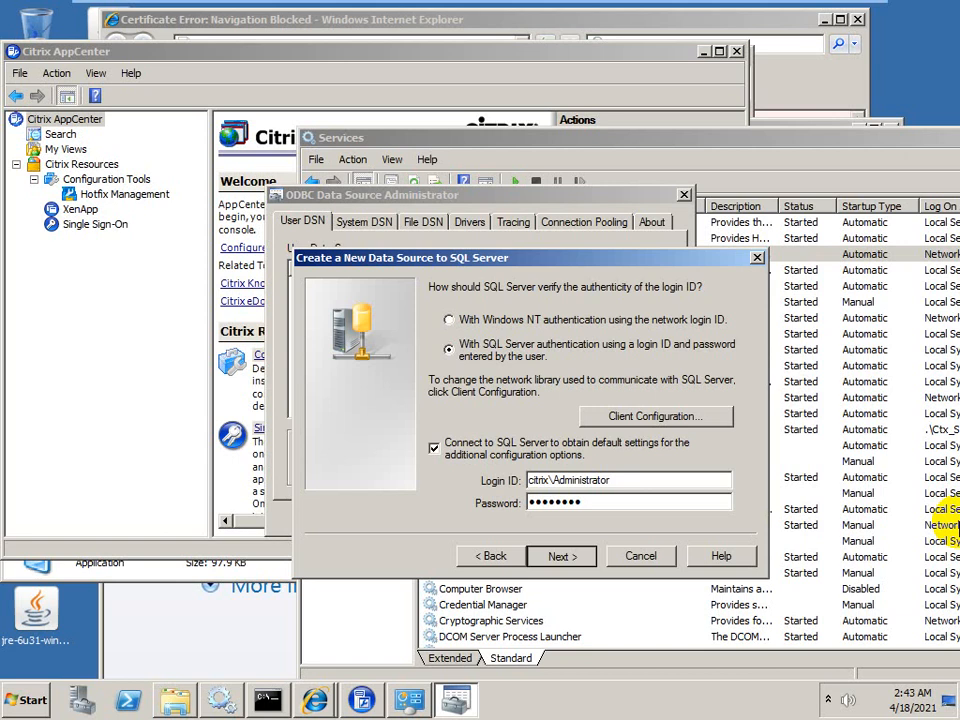
key(Return)
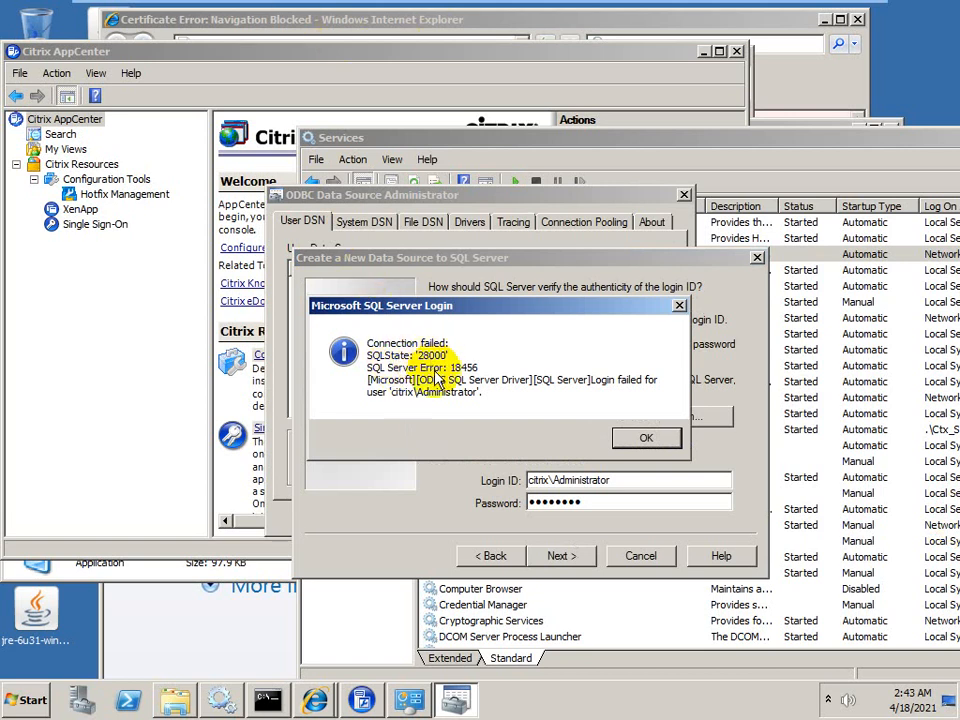
Step: Dismiss the login message, select Windows NT authentication with default settings obtained from the server, and retry the connection
click(635, 447)
click(448, 319)
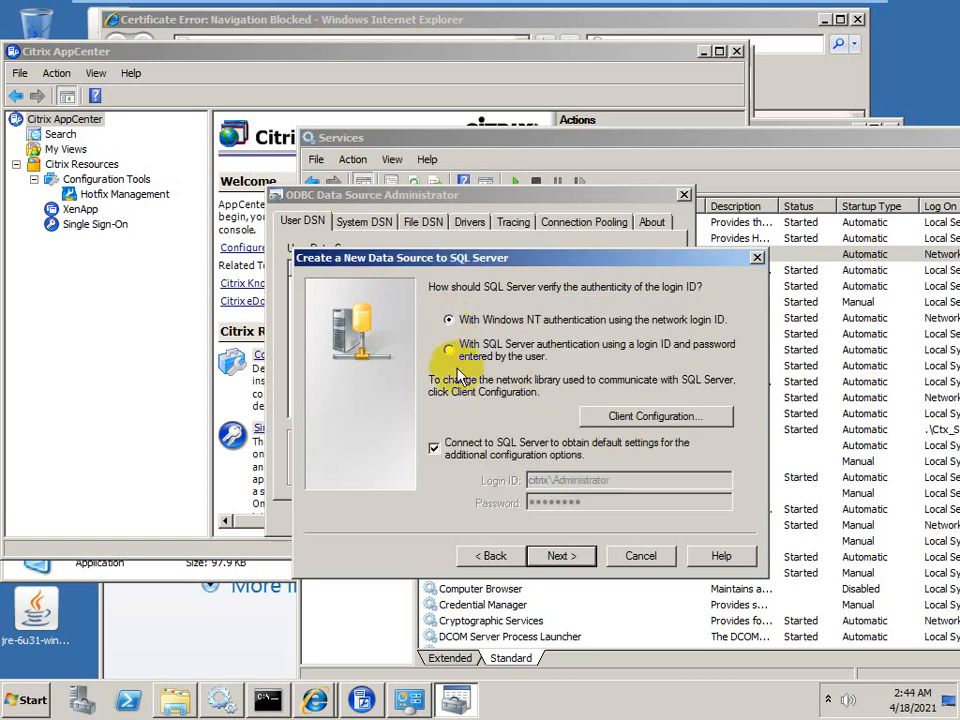
click(434, 449)
click(558, 556)
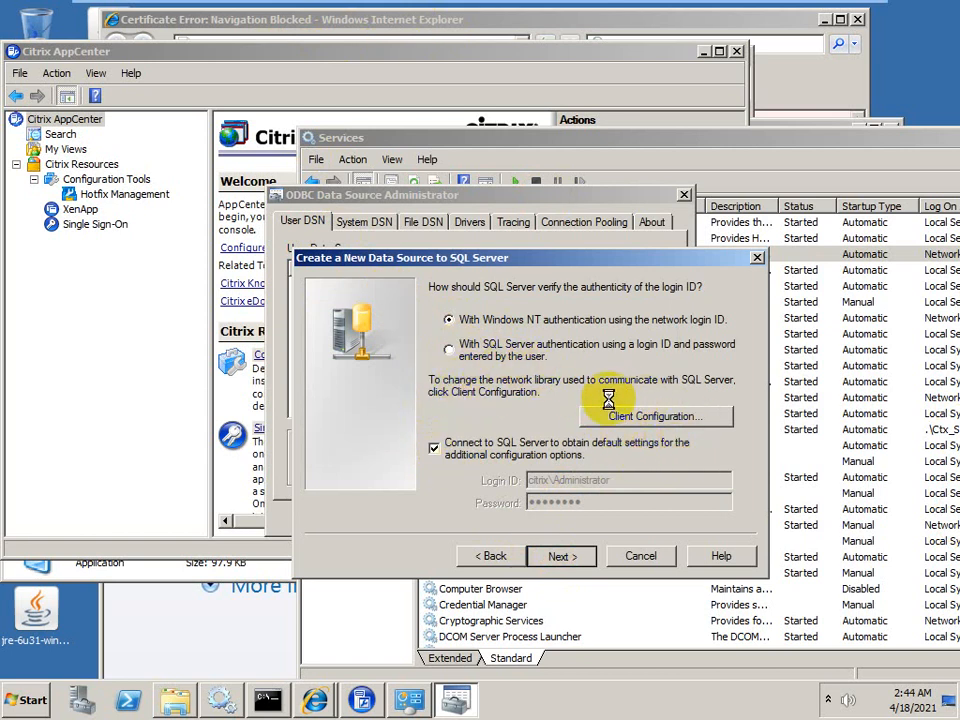
Step: Ping 199.160.16.5 from the root of C: in the Command Prompt
click(263, 698)
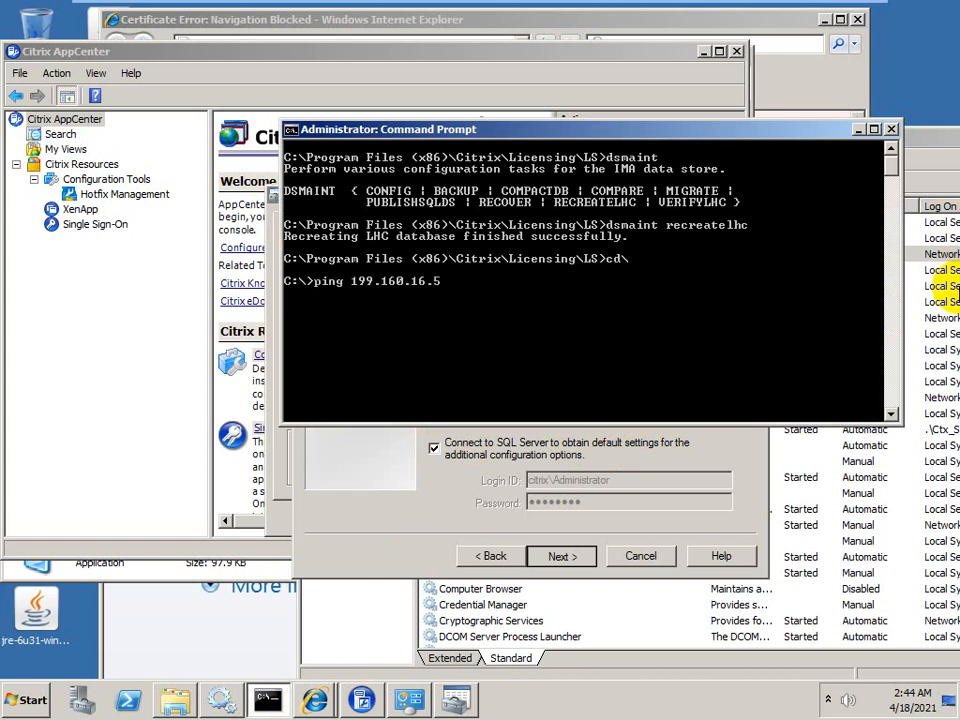
key(Return)
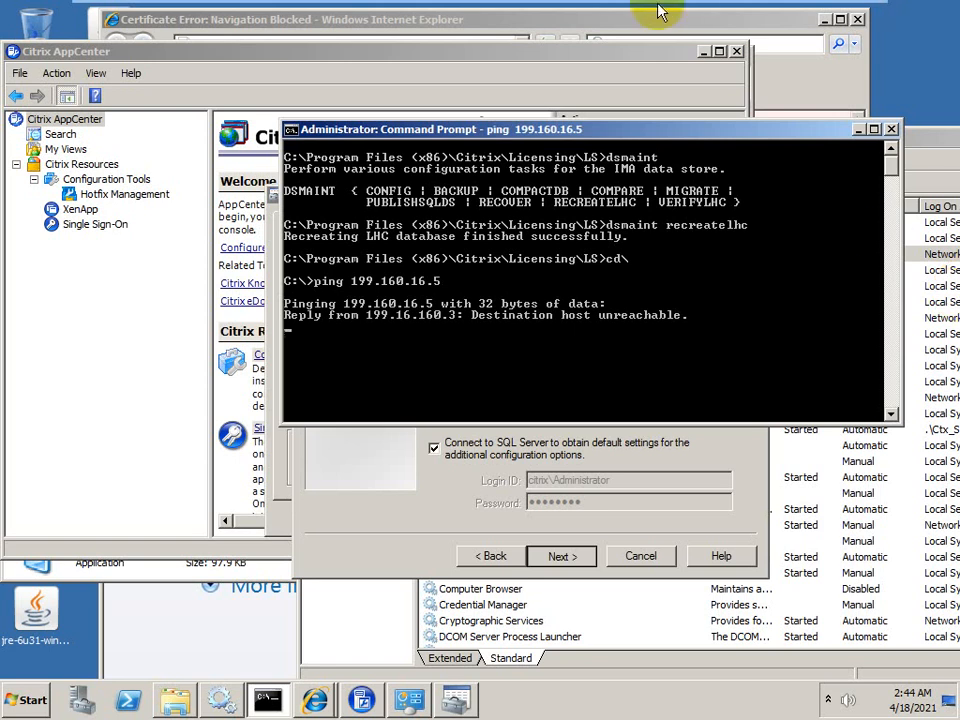
Step: Switch to the windb virtual machine and open its Network Connections with ncpa.cpl
mouse_move(565, 8)
click(598, 12)
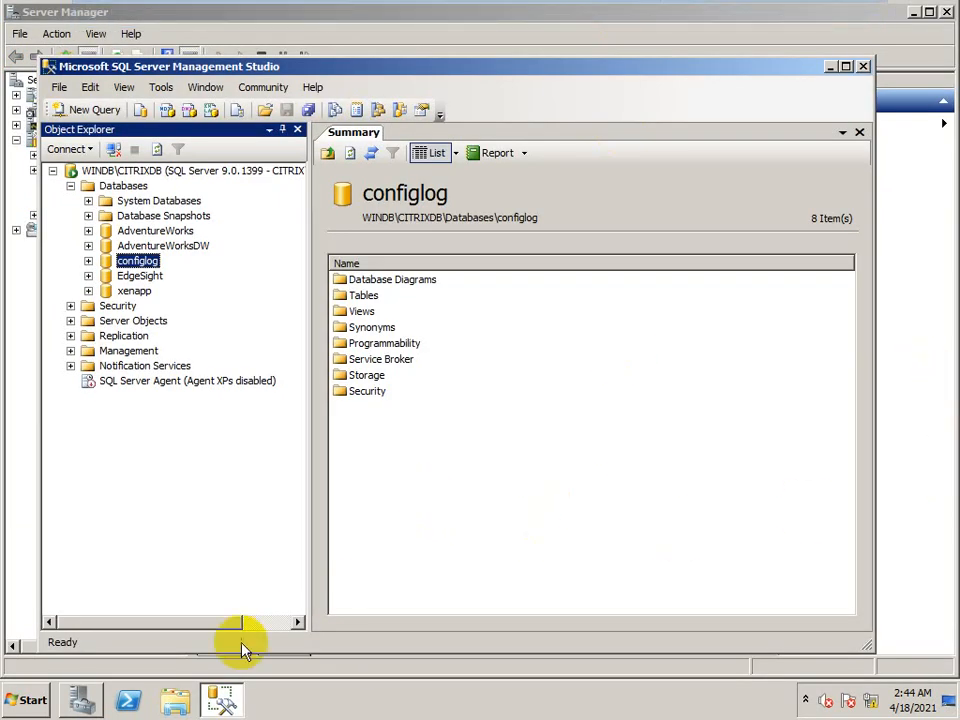
click(16, 701)
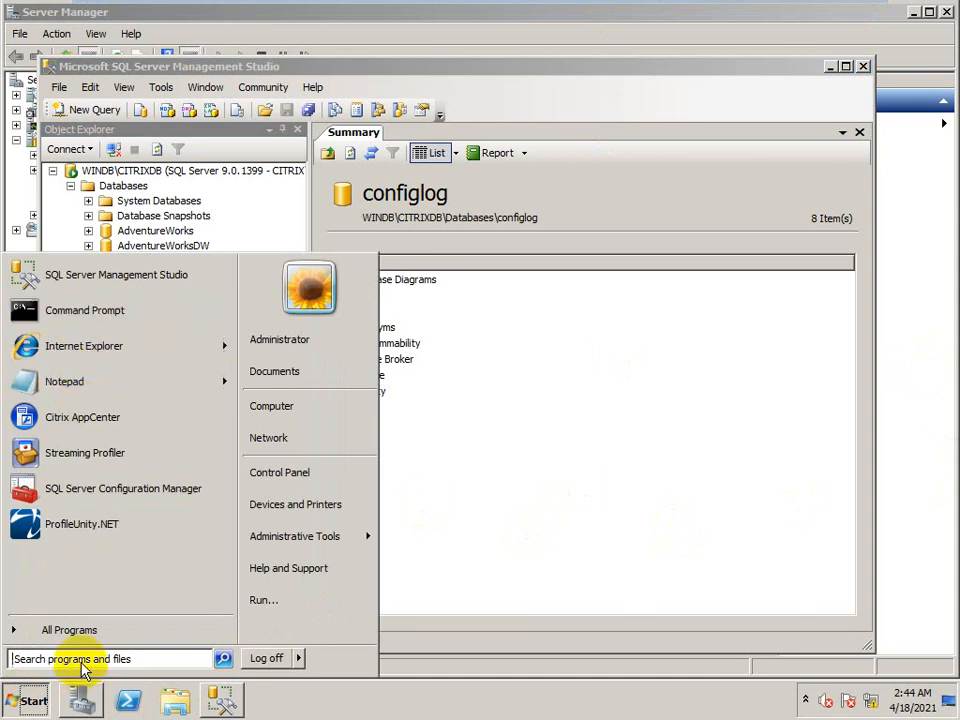
click(105, 598)
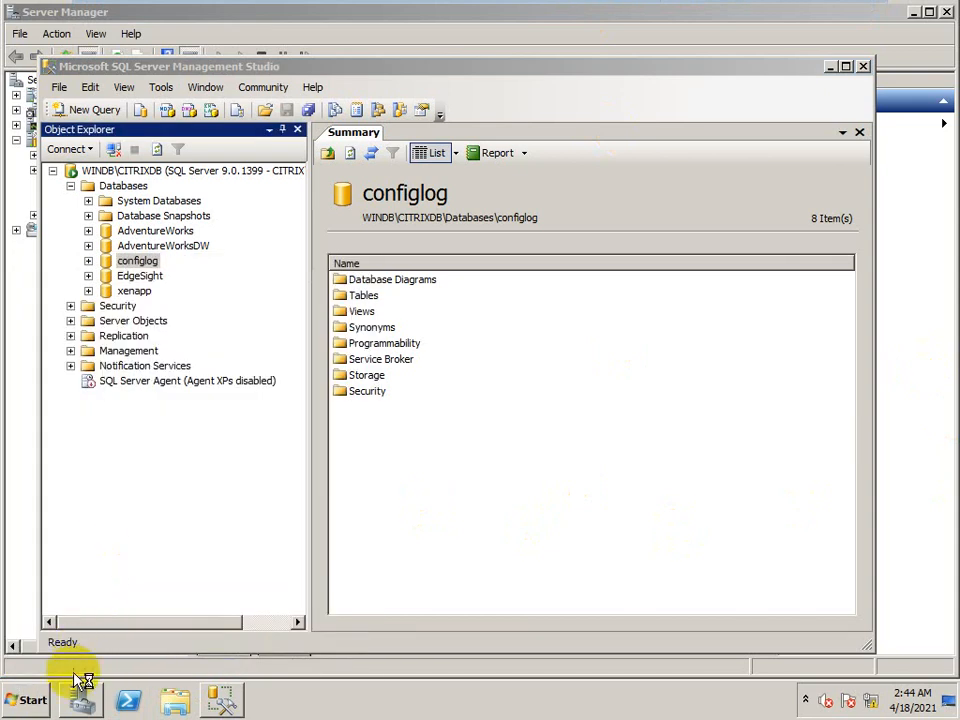
click(28, 702)
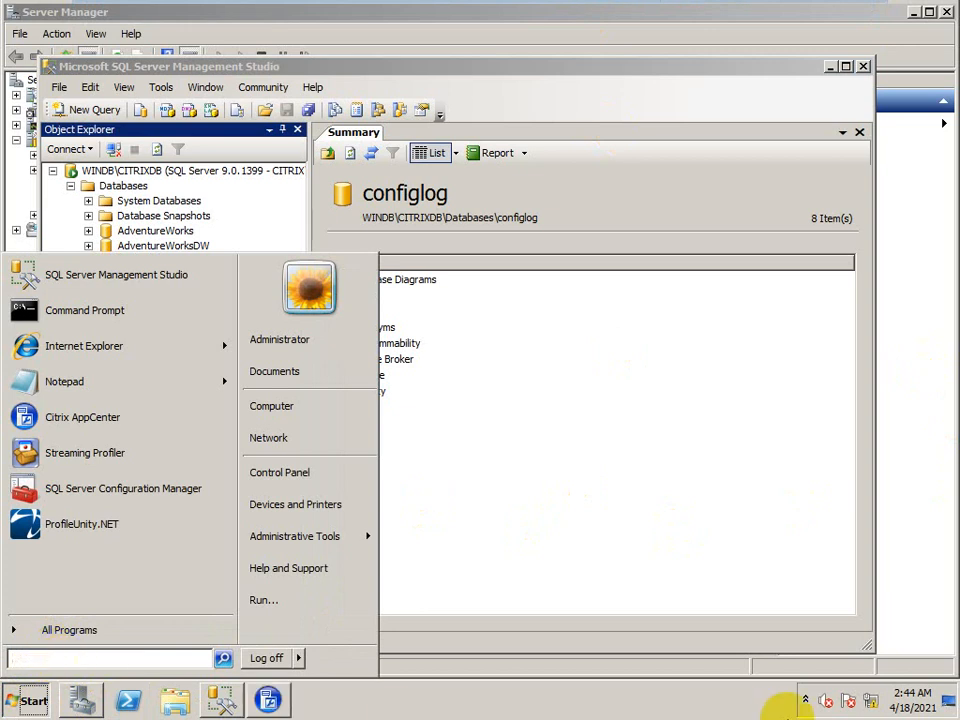
text(ncpa)
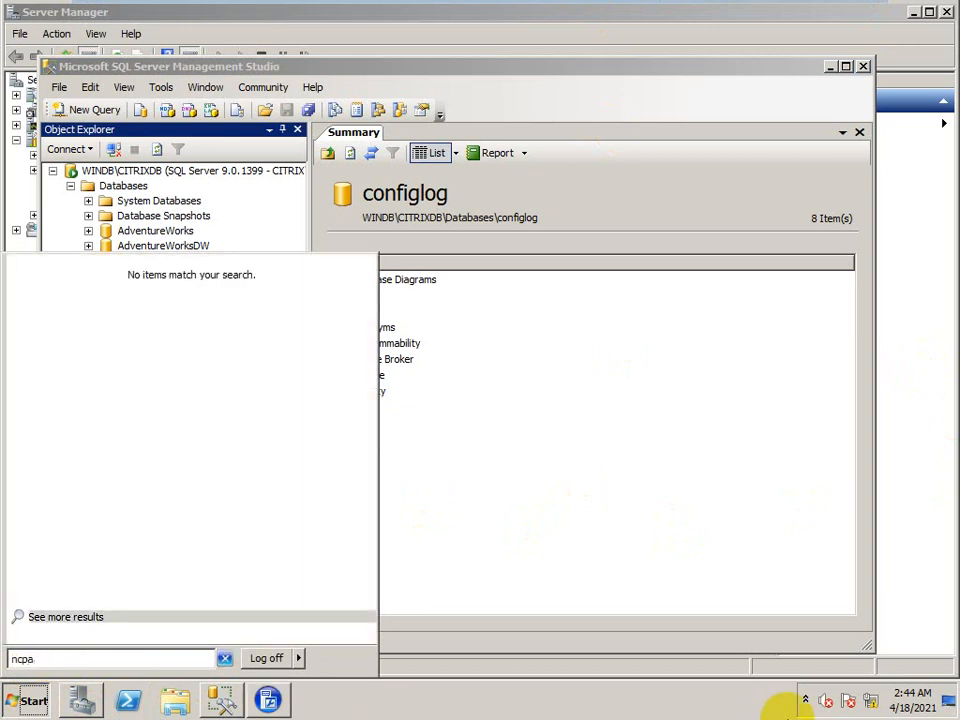
text(.cpl)
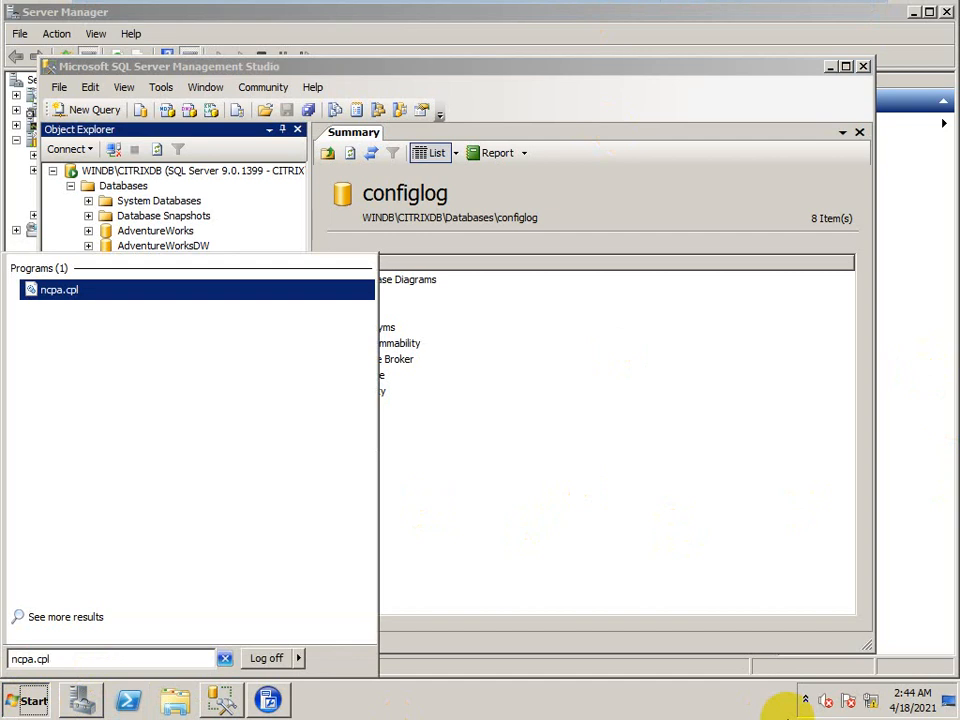
key(Return)
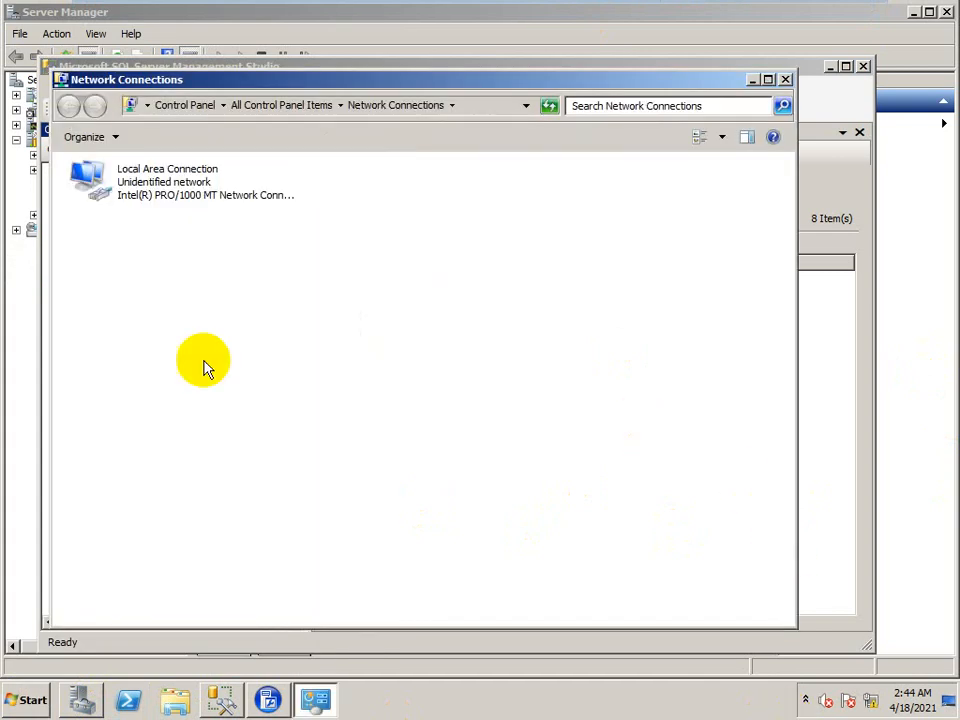
Step: Disable Internet Protocol Version 6 on the Local Area Connection and check its IPv4 address settings
click(182, 195)
right_click(181, 190)
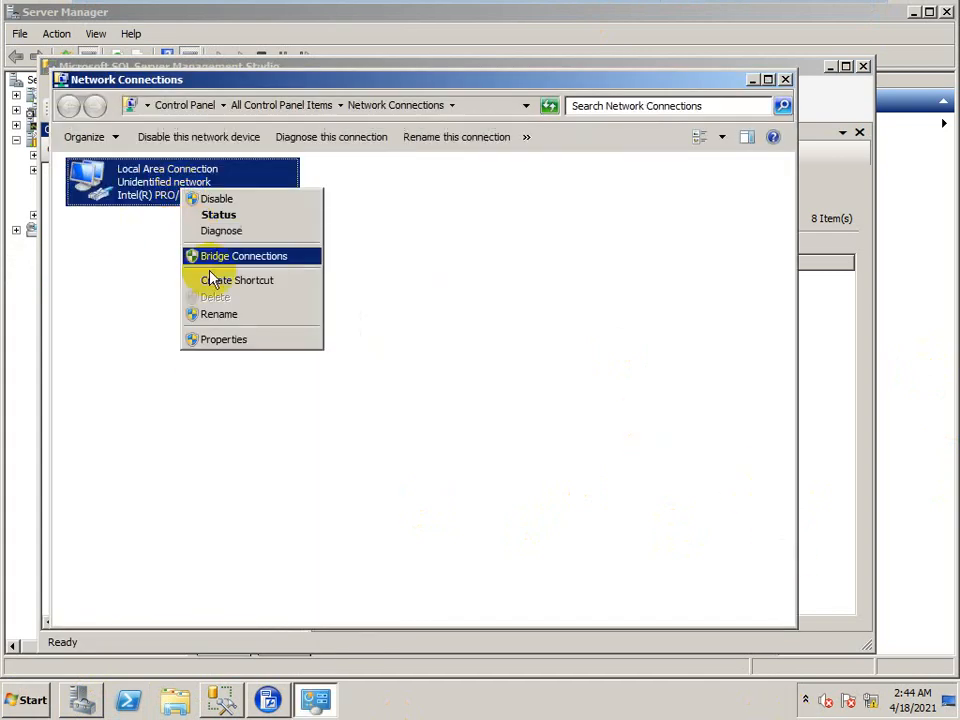
click(221, 341)
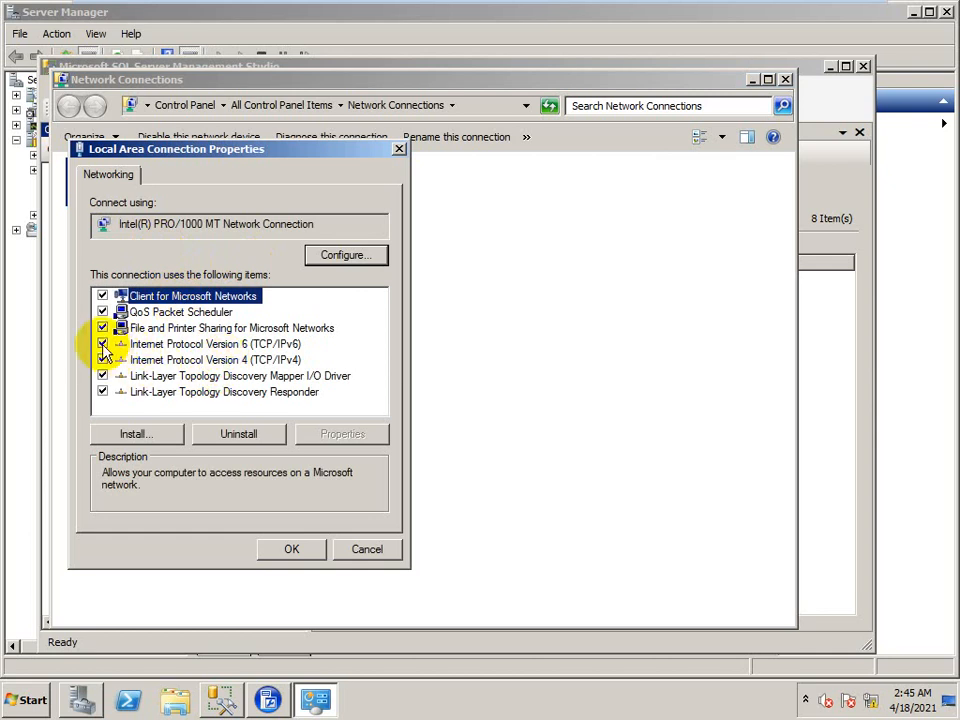
click(102, 344)
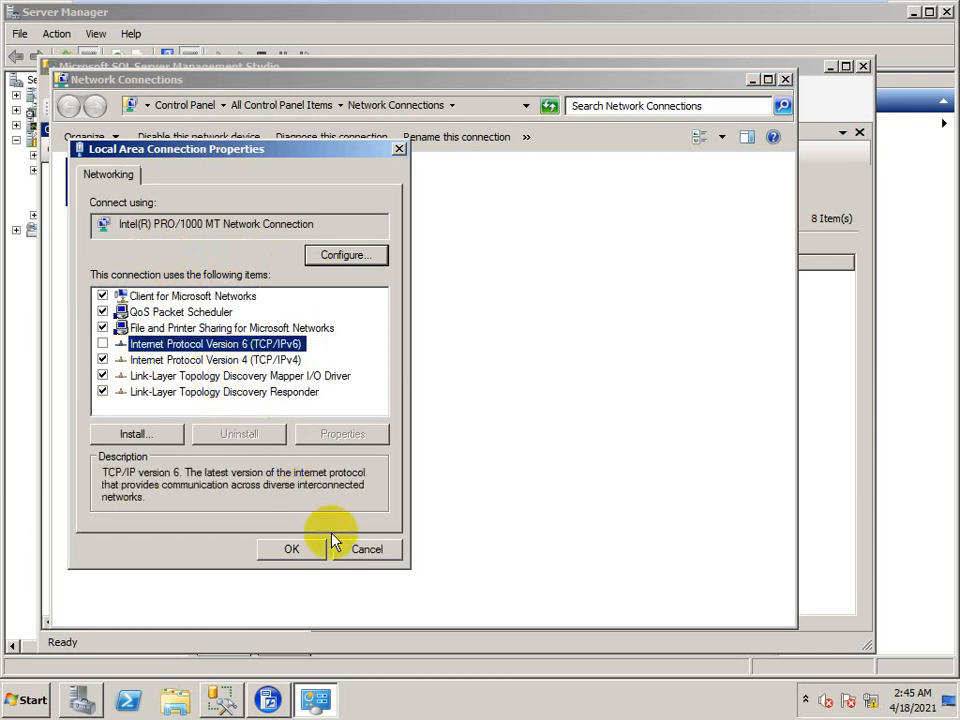
click(253, 359)
click(325, 435)
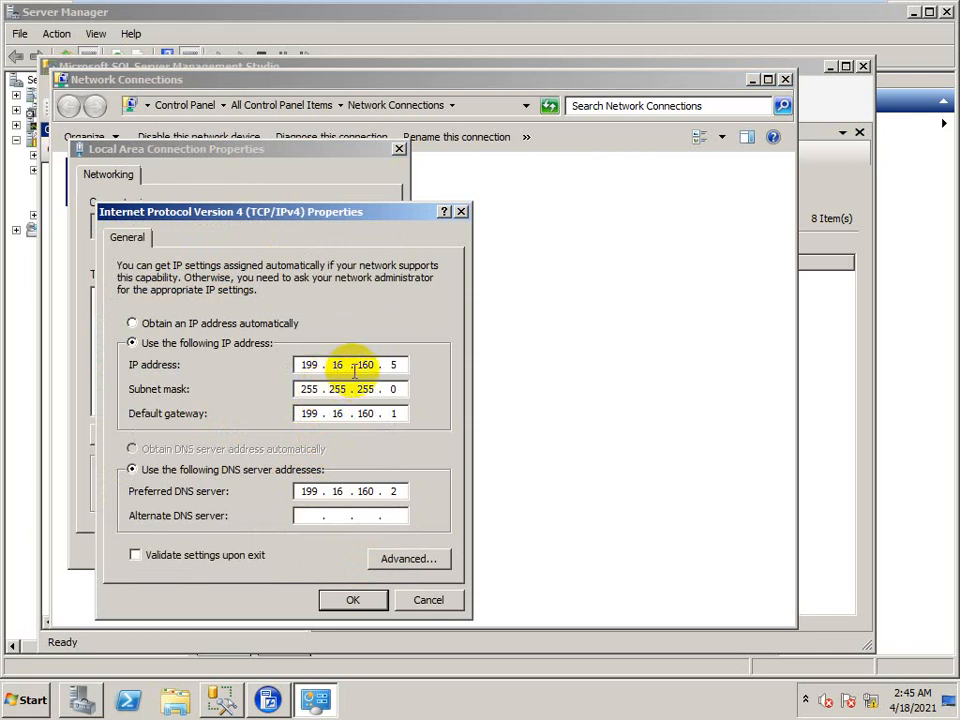
click(370, 602)
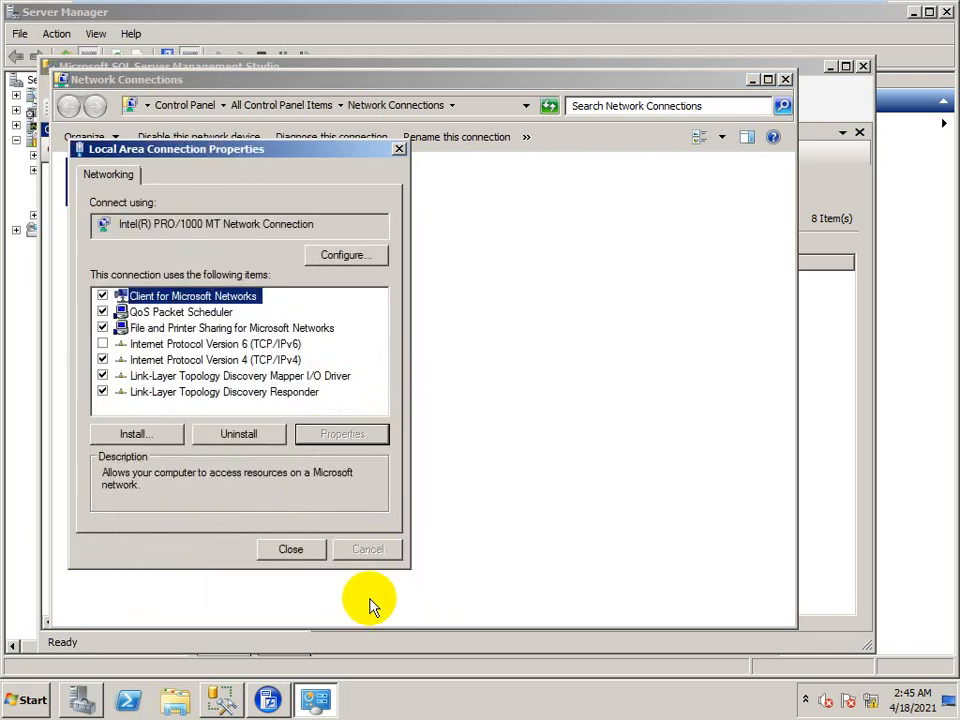
click(292, 549)
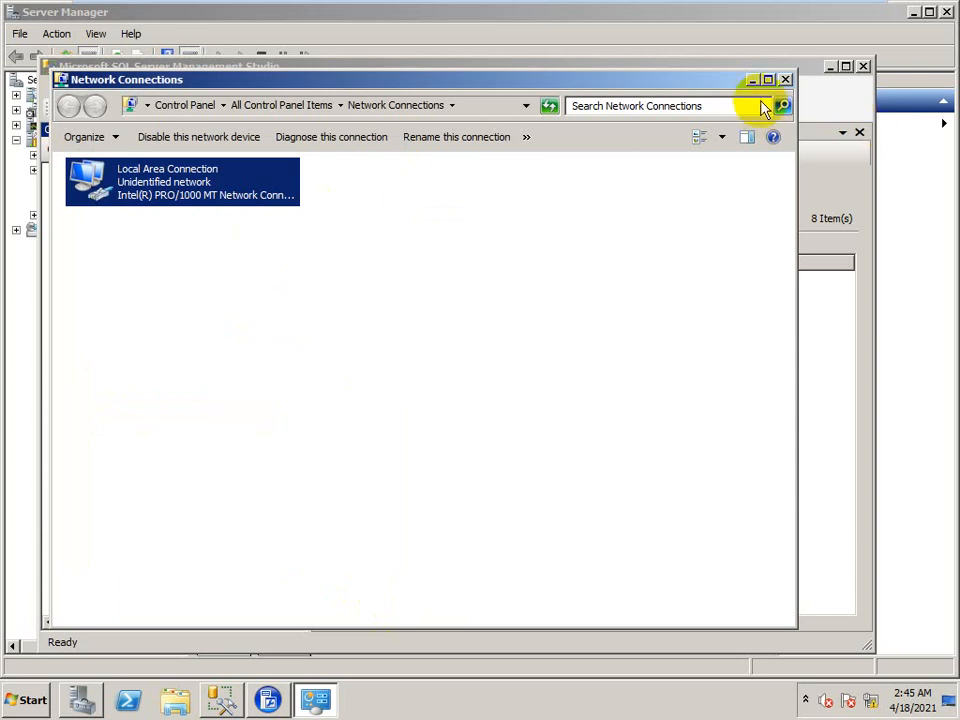
Step: Switch back to the odcctxwplic01 virtual machine and ping the corrected database server address 199.16.160.5
mouse_move(483, 5)
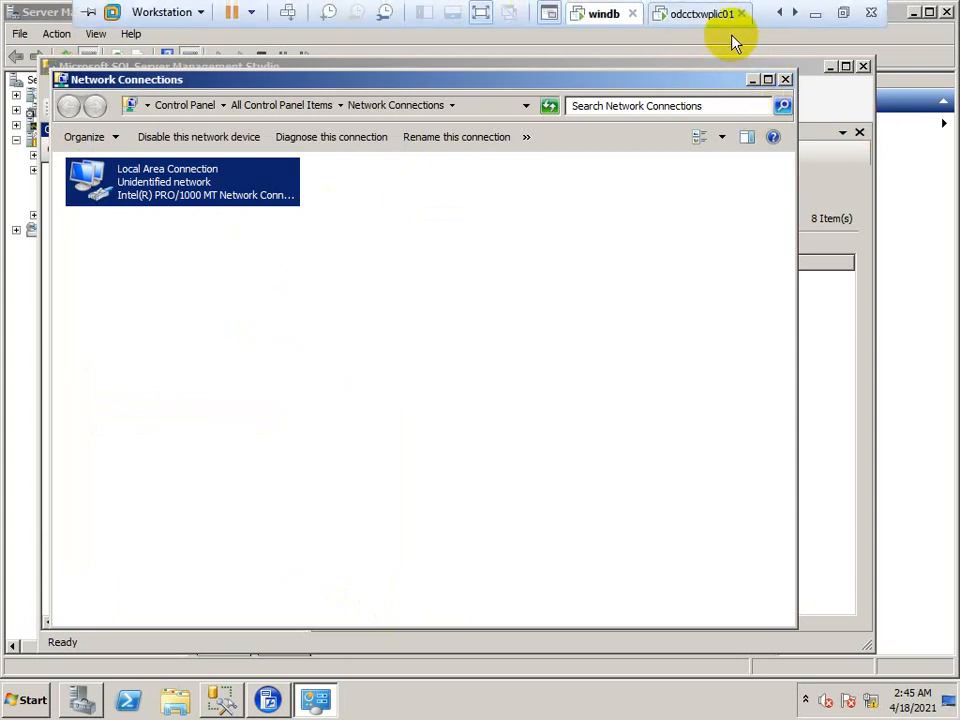
click(695, 13)
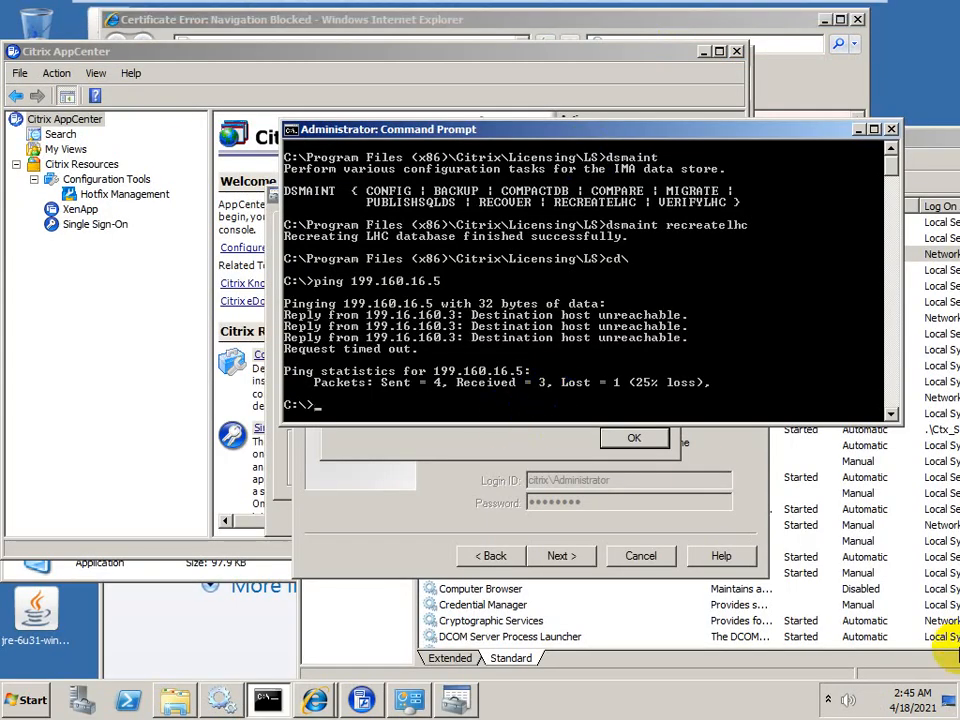
key(Up)
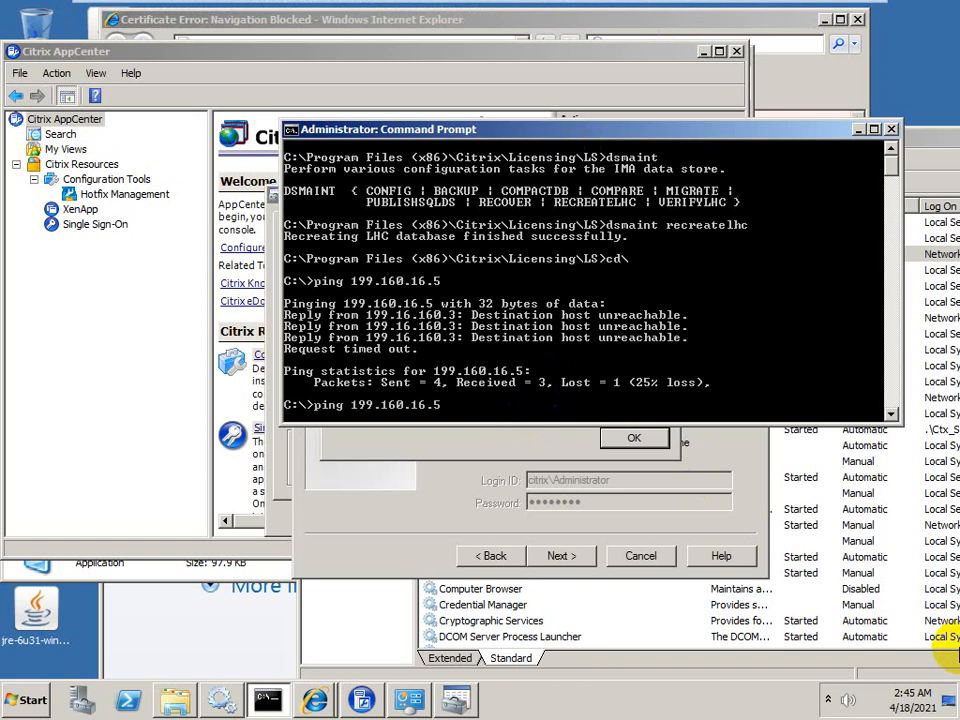
key(Left)
key(Left)
text(0)
key(Left)
key(Left)
key(Left)
key(Left)
key(BackSpace)
key(Return)
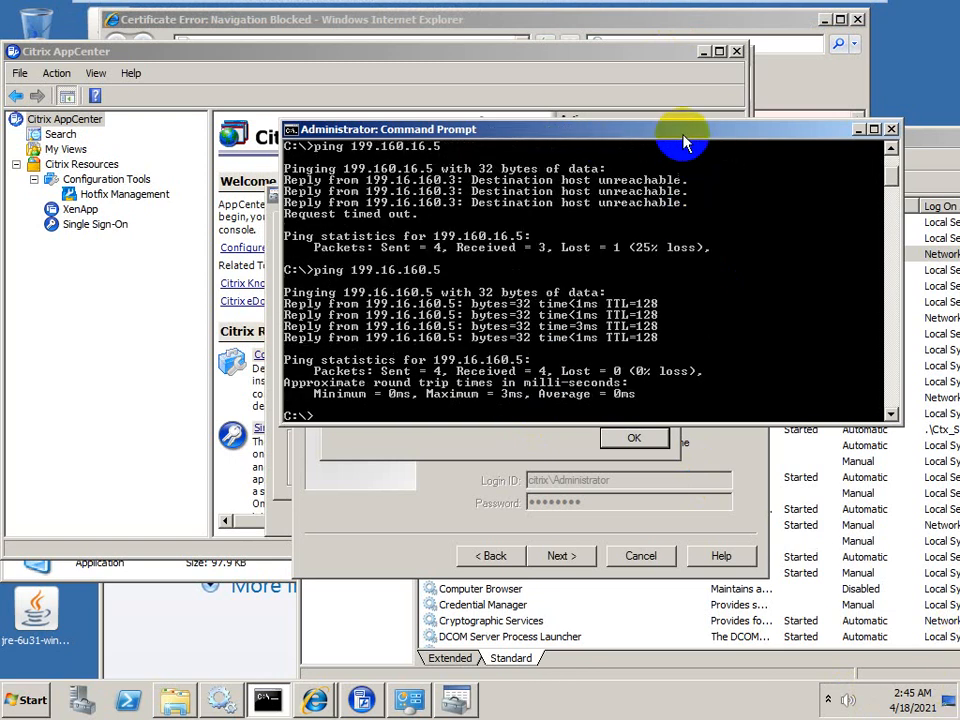
Step: Dismiss the login message, then configure the client to reach WINDB\CITRIXDB over TCP/IP with a dynamic port and retry the connection
drag(690, 131, 288, 380)
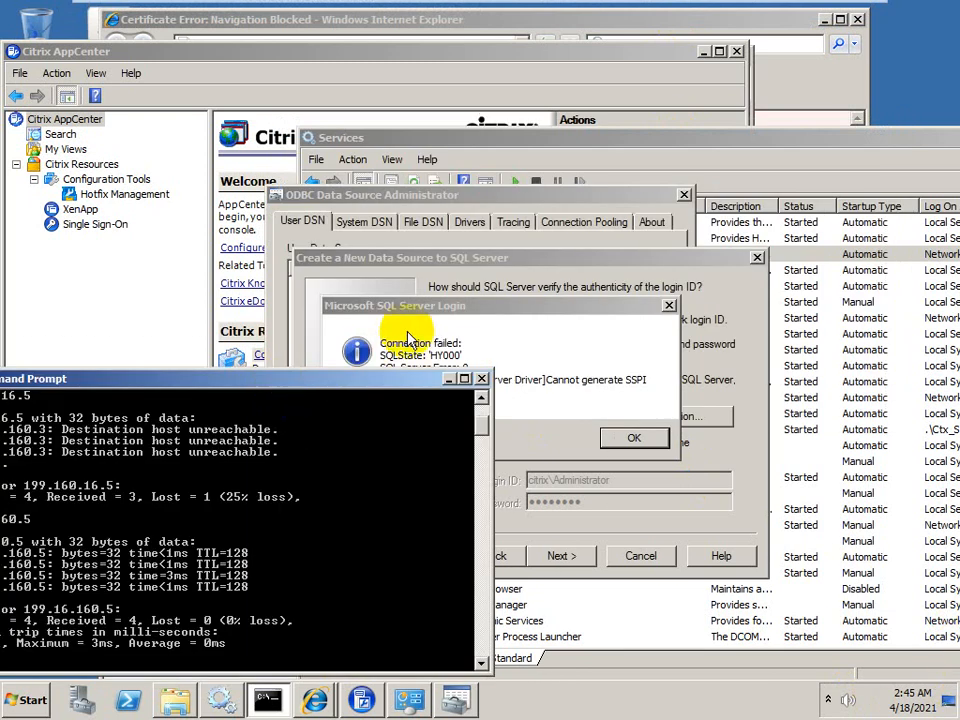
click(456, 304)
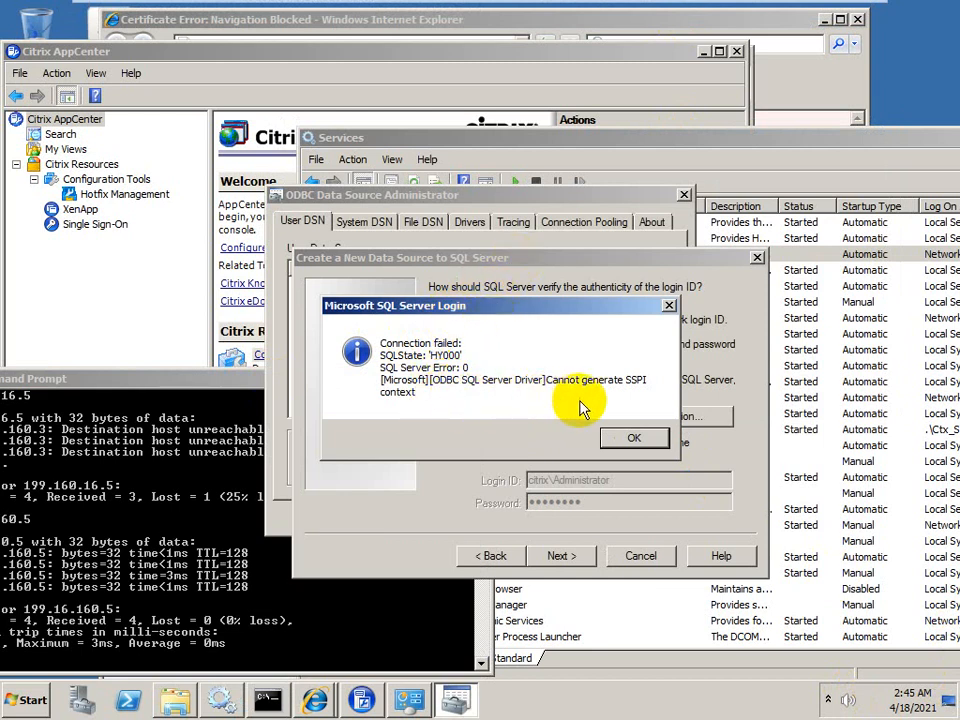
click(627, 437)
click(631, 420)
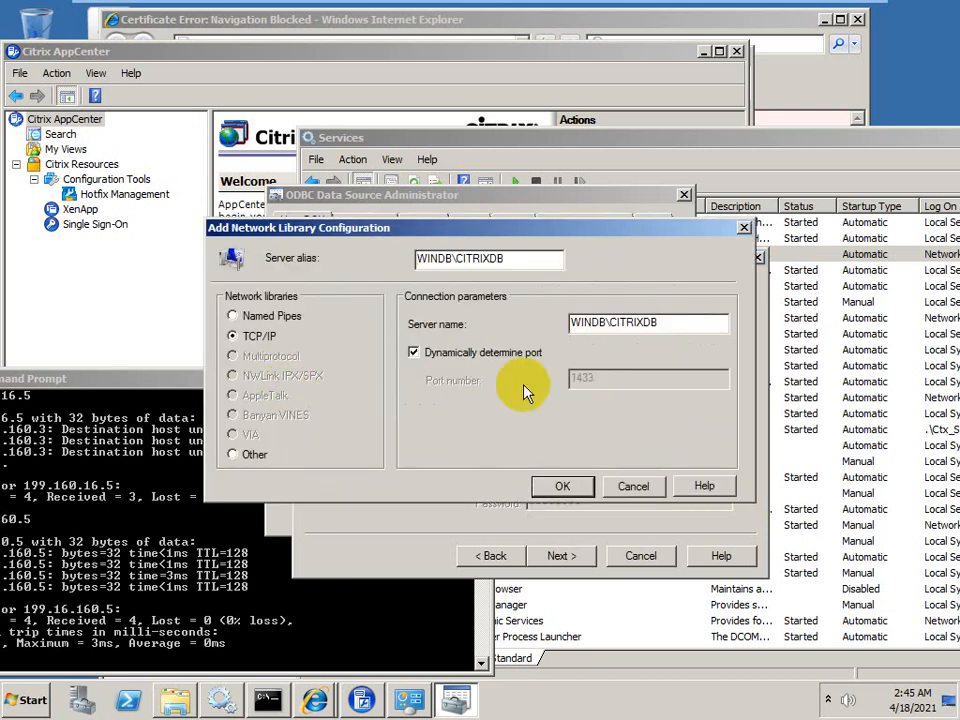
click(232, 316)
click(232, 336)
click(561, 490)
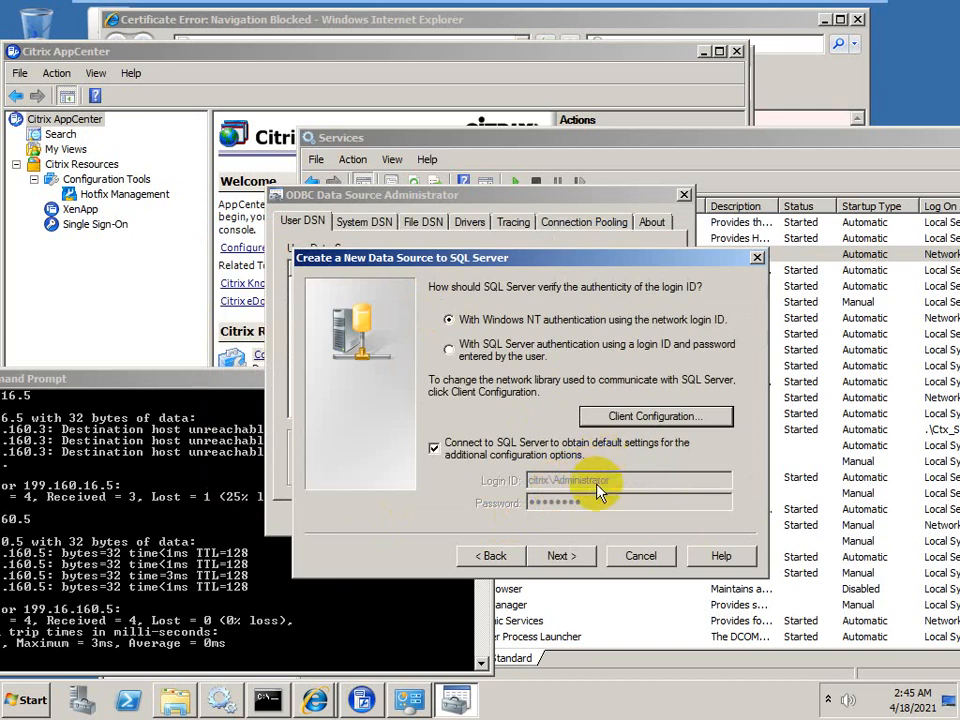
click(555, 556)
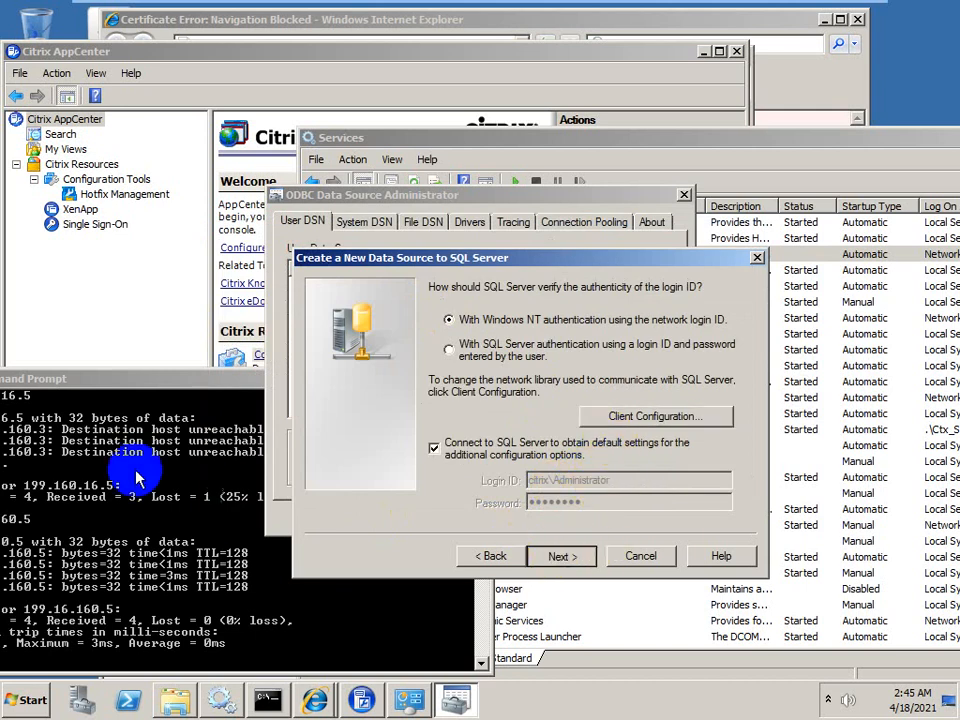
Step: Test port 1433 on 199.16.160.6 with telnet from the Command Prompt
drag(172, 388, 315, 195)
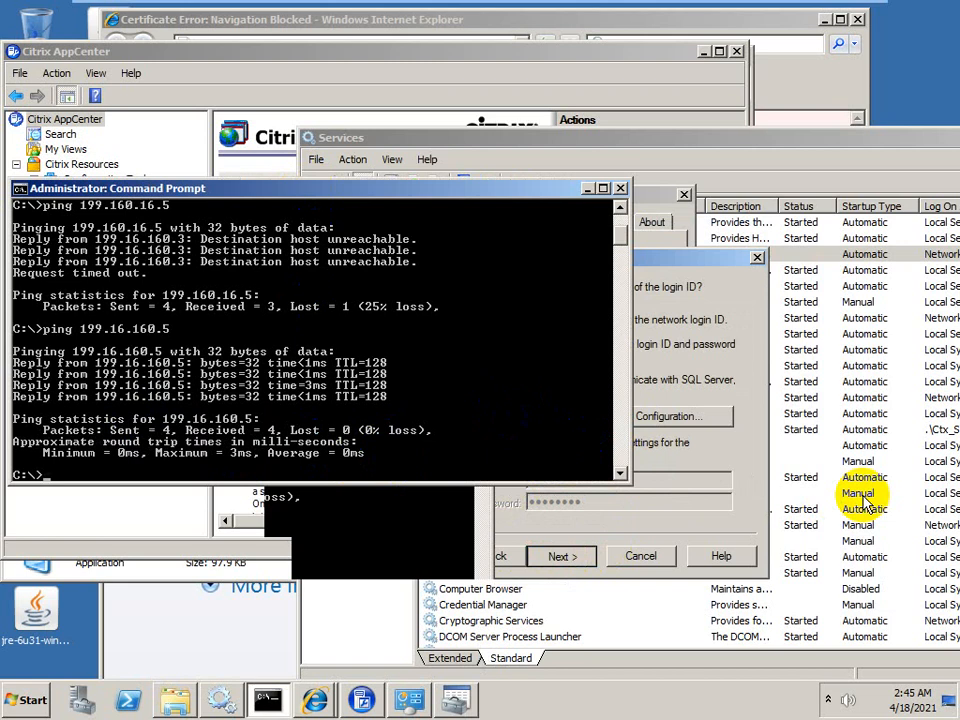
text(telnet 199.16.160.6)
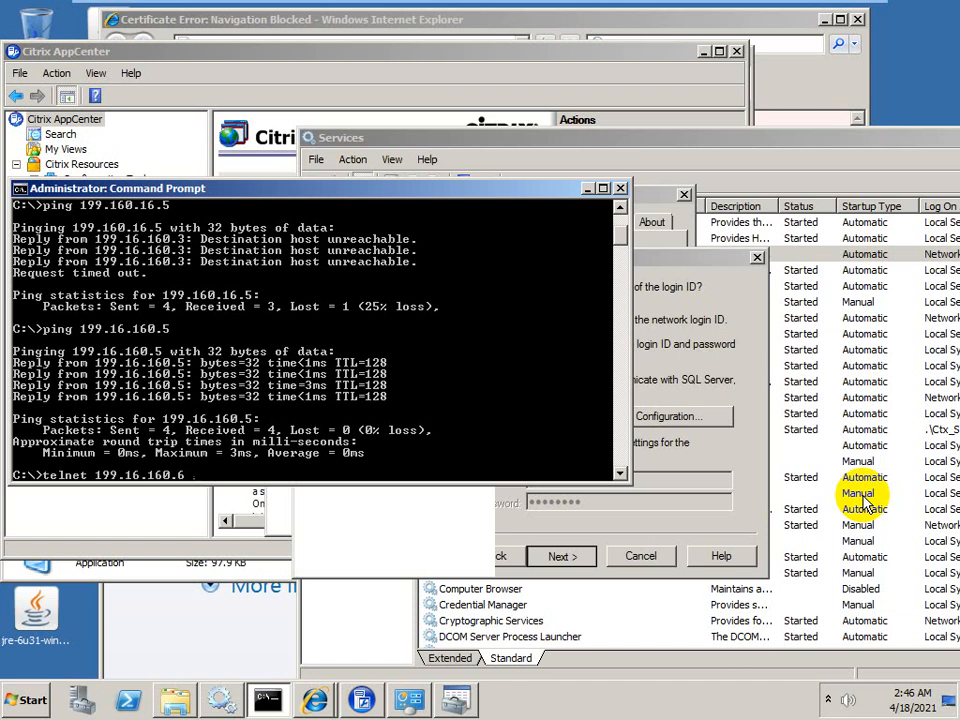
text(1423333)
key(Return)
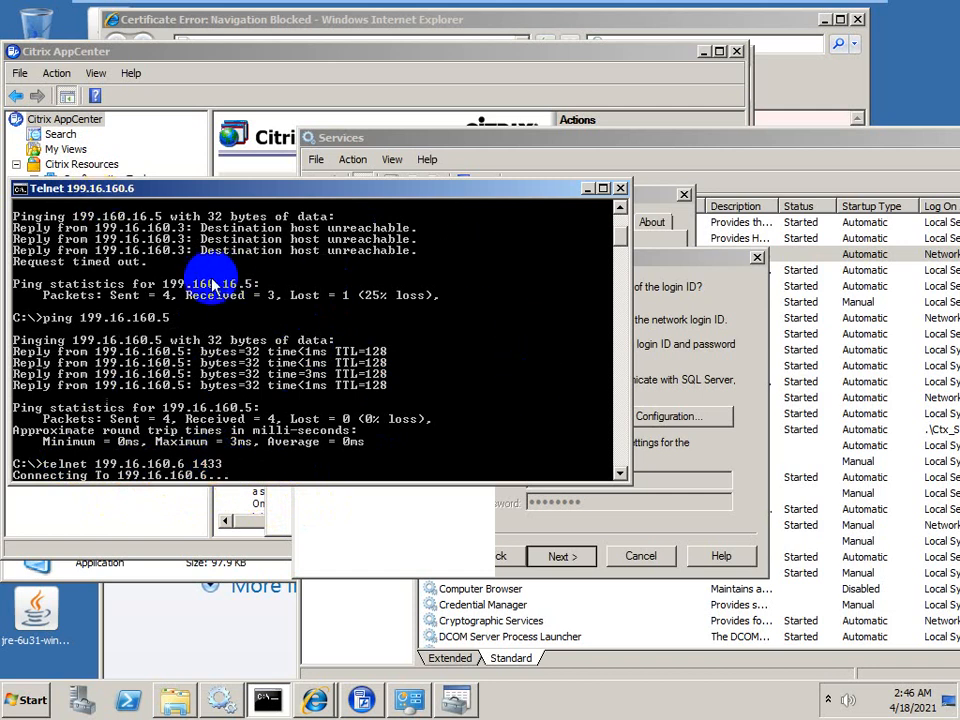
Step: Check the Windows Firewall state in Control Panel and close it
click(24, 710)
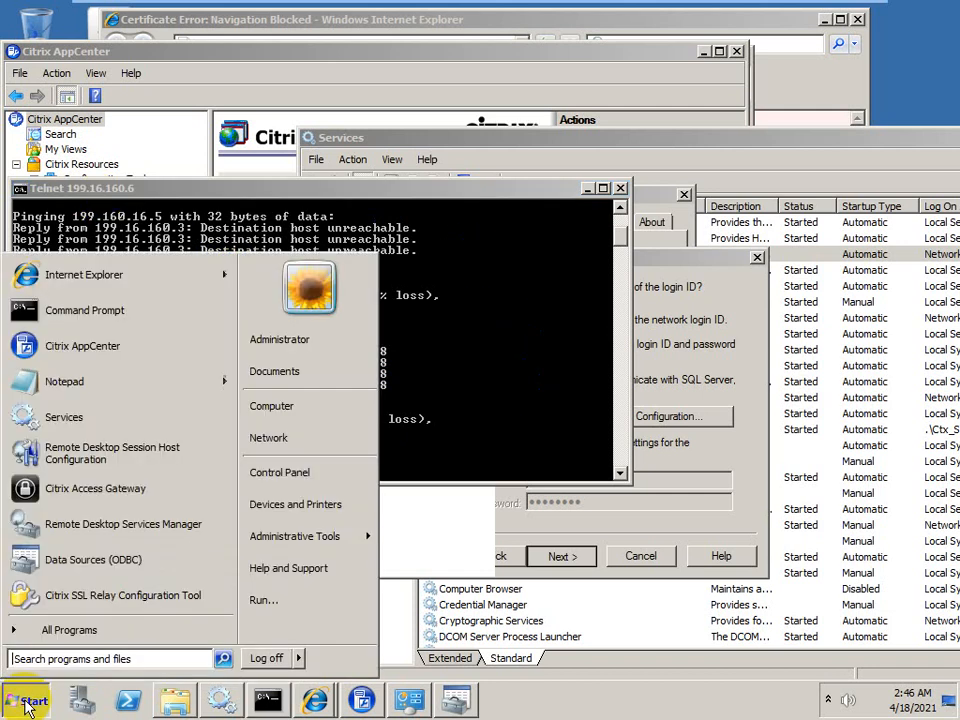
click(280, 473)
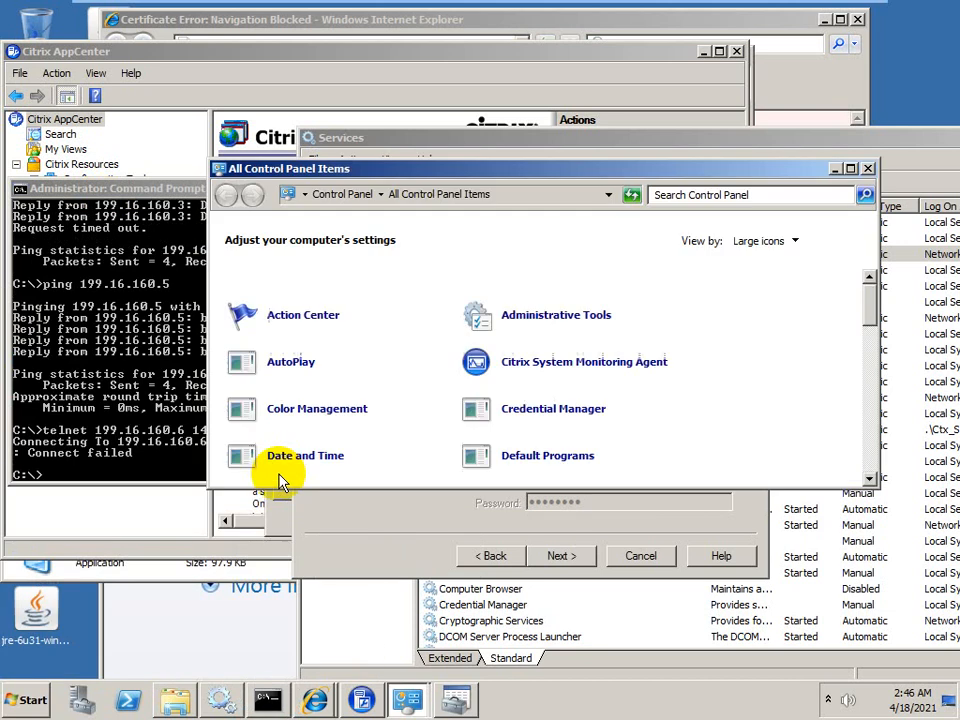
click(849, 169)
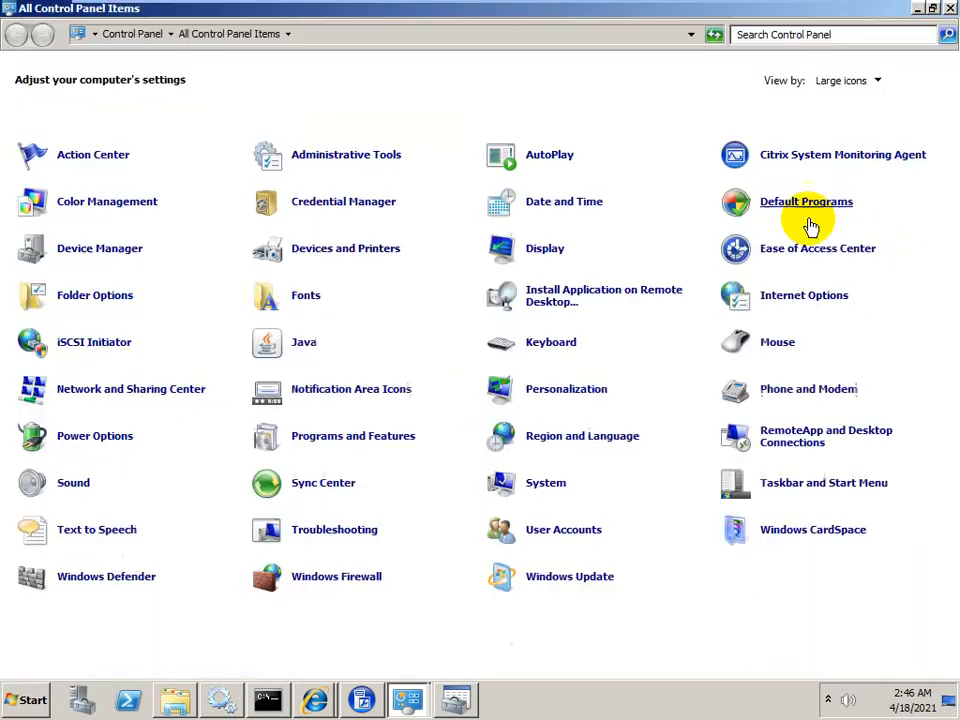
click(356, 584)
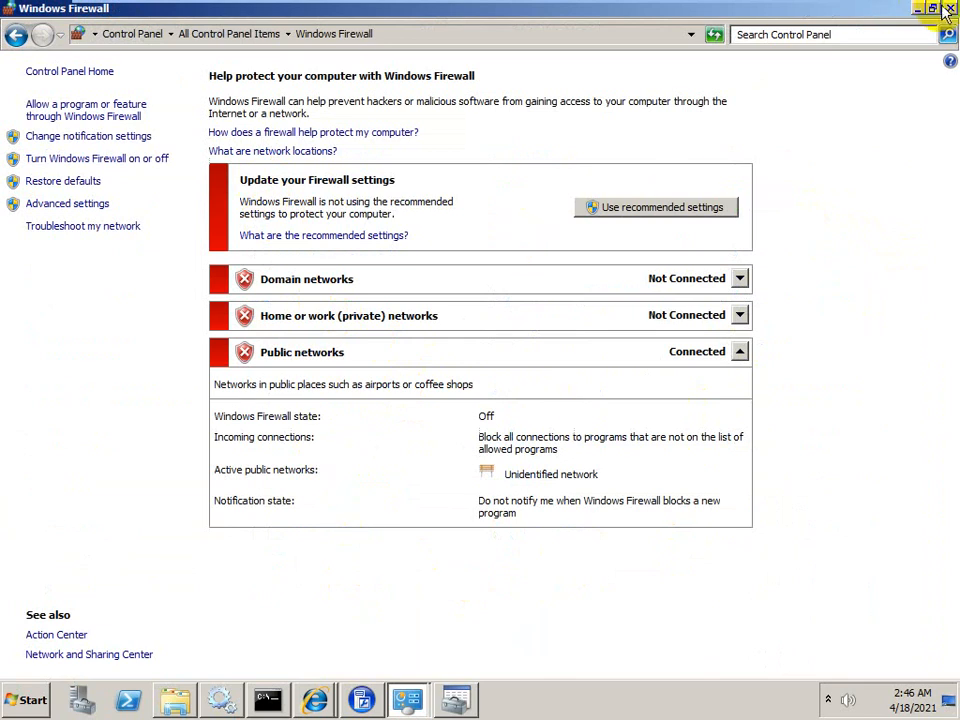
click(15, 35)
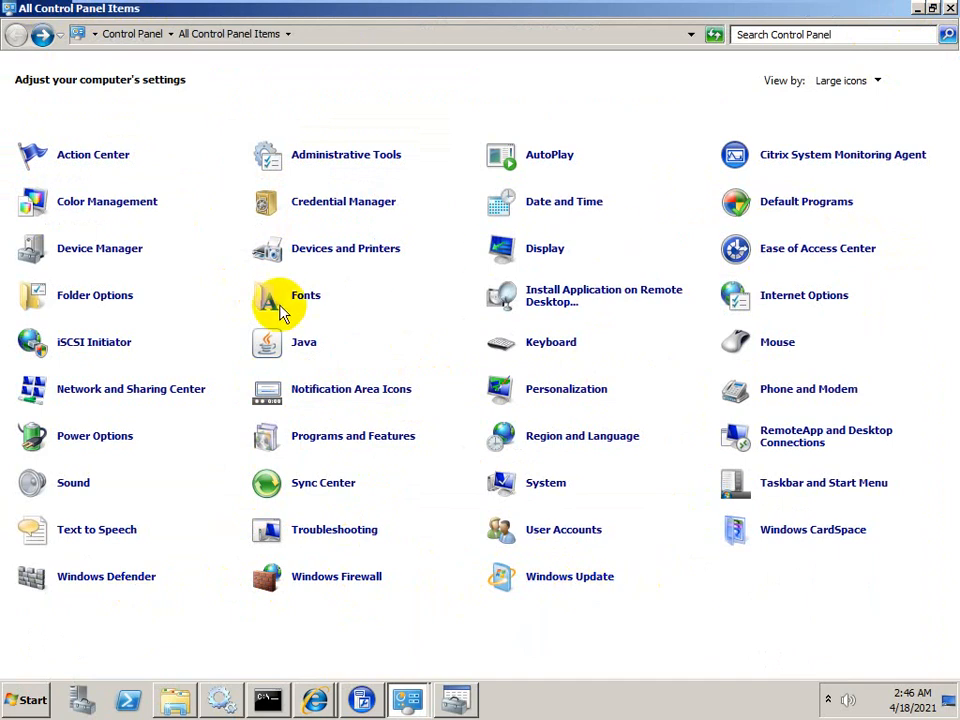
click(952, 10)
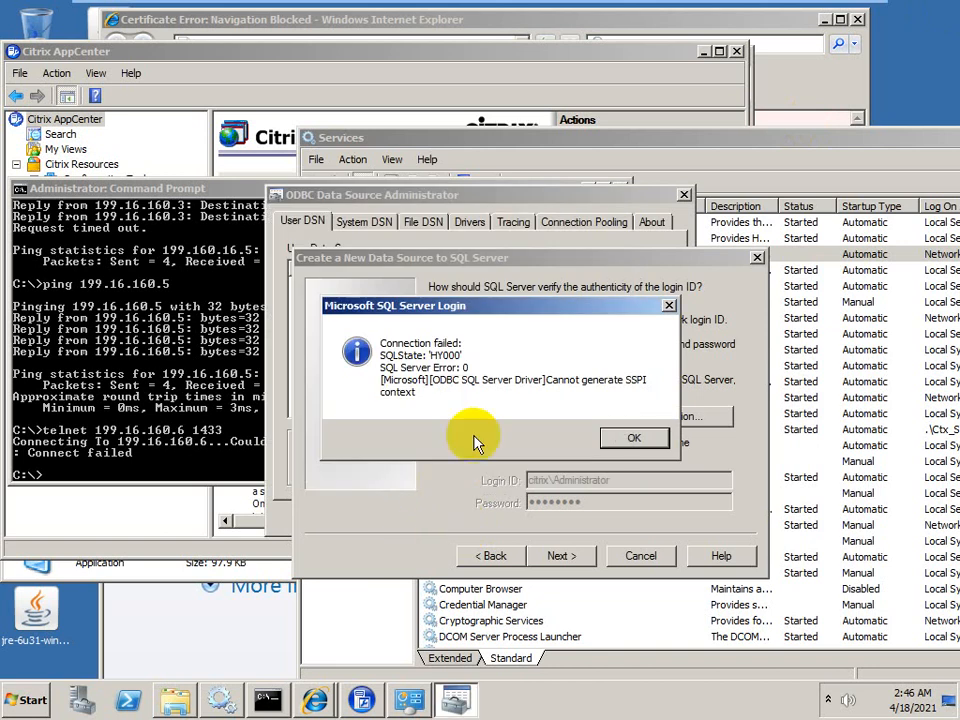
Step: Dismiss the login error, set the WINDB\CITRIXDB client configuration to fixed port 1433 instead of dynamic, and cancel the user data source wizard
click(628, 440)
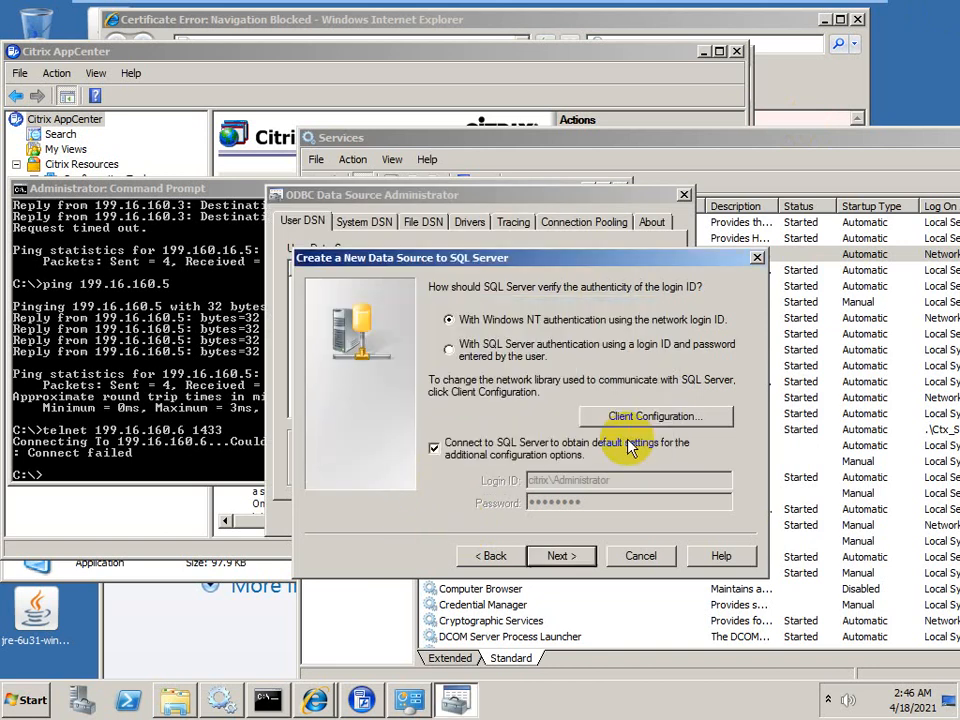
click(657, 420)
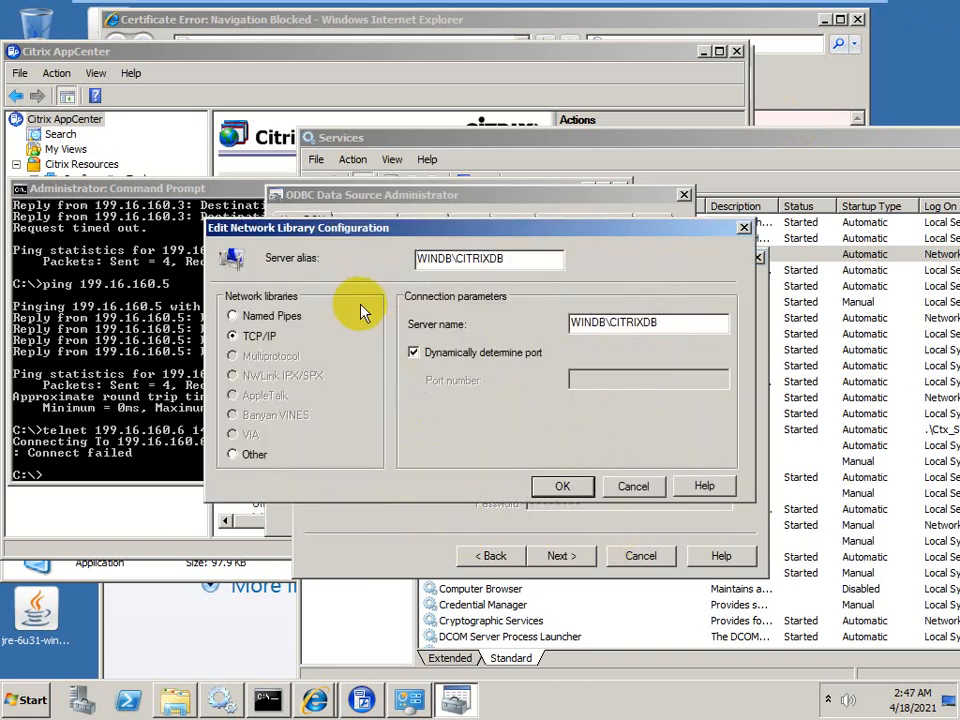
click(440, 355)
click(582, 383)
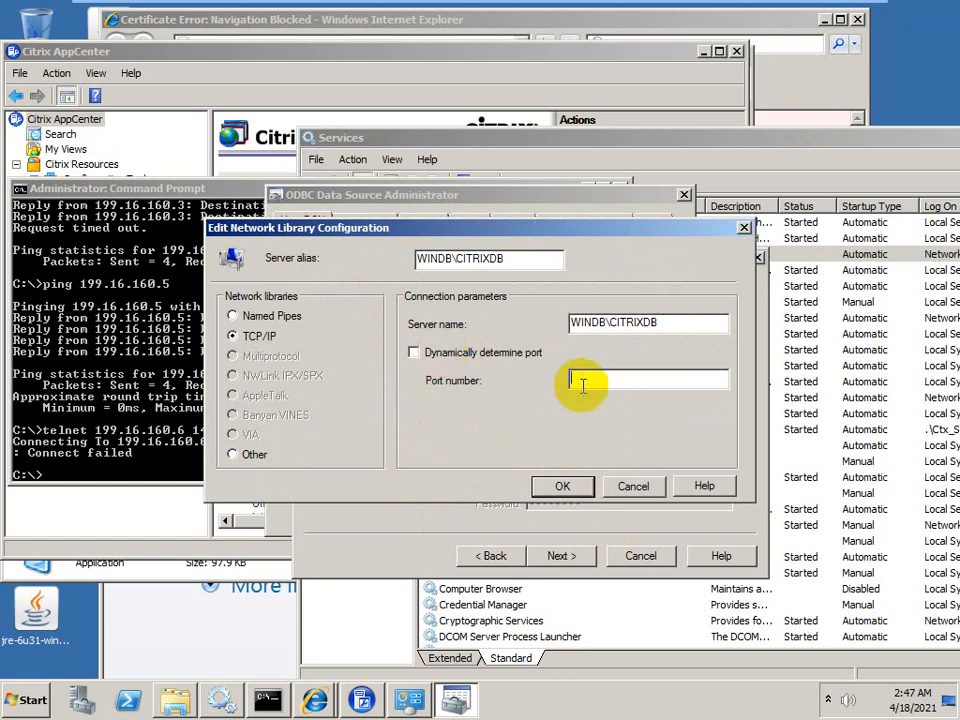
text(1433)
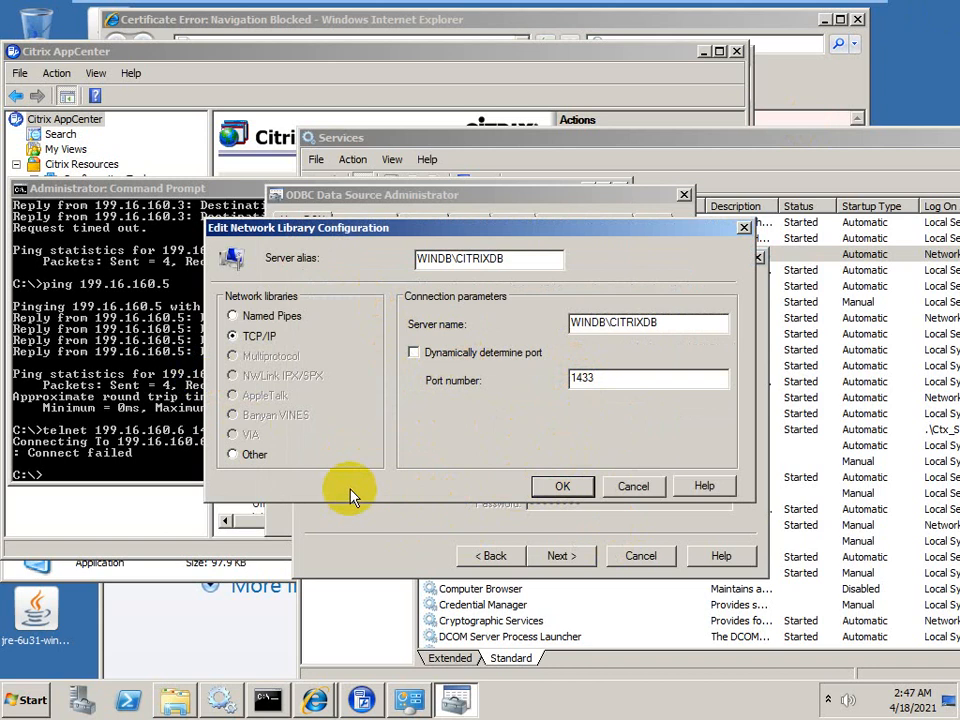
click(561, 485)
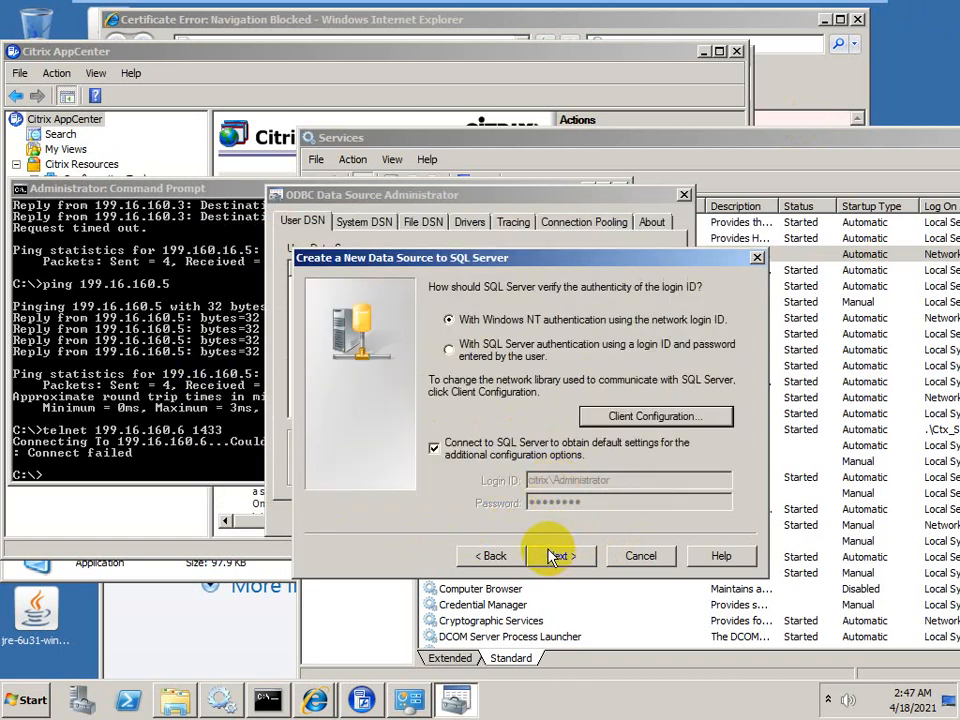
click(618, 557)
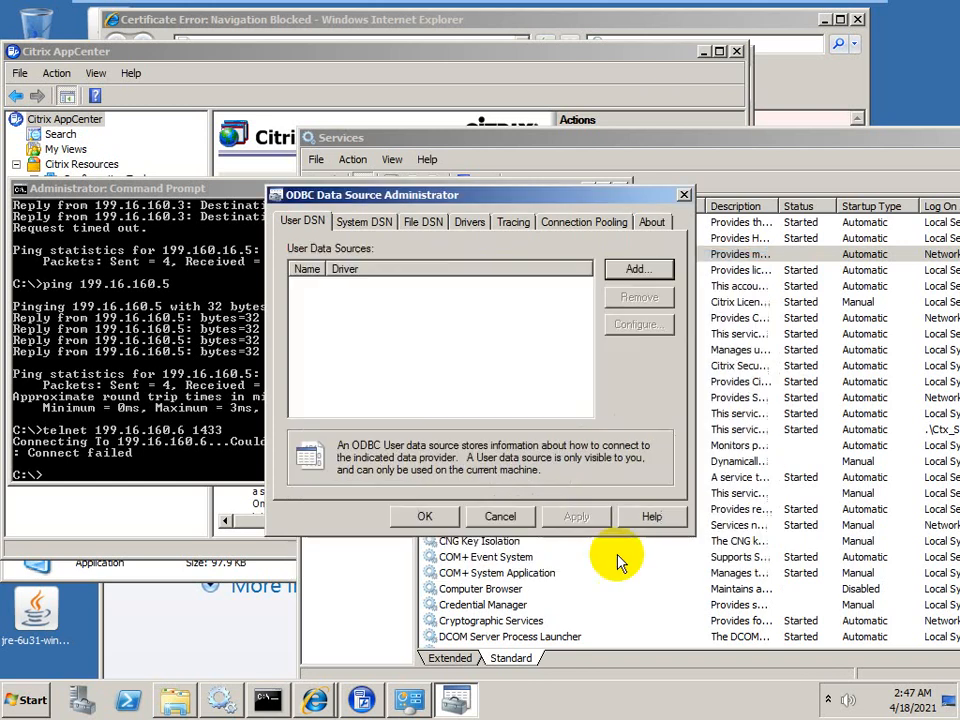
Step: Start a SQL Server system data source named mf20.dsn for WINDB\CITRIXDB and try connecting with Windows NT authentication
click(368, 226)
click(638, 269)
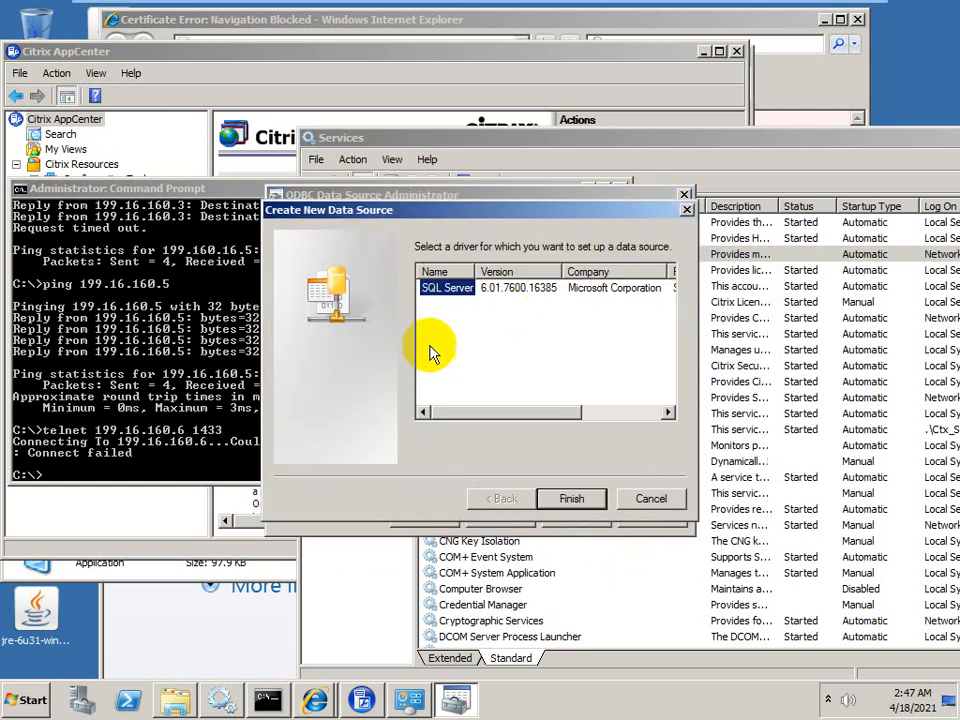
click(569, 499)
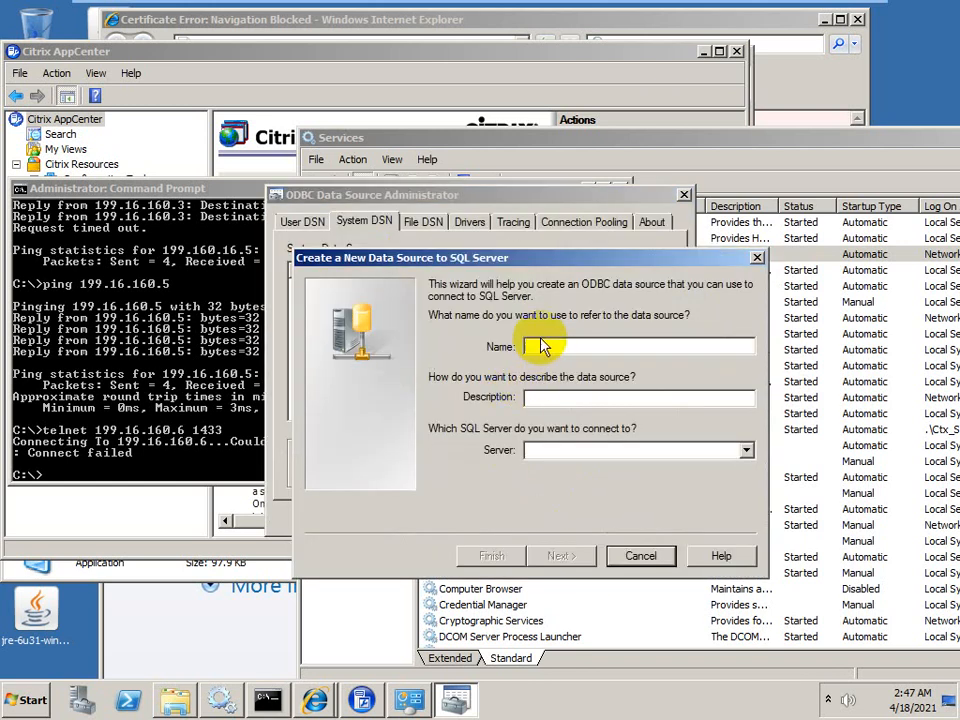
text(mf20.dsn)
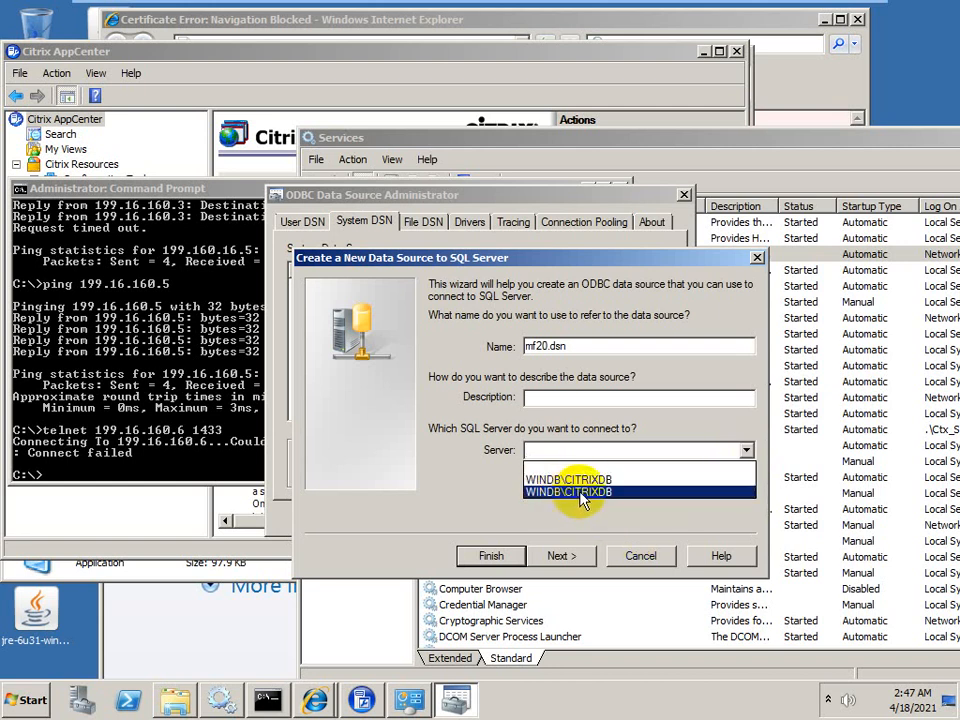
click(580, 500)
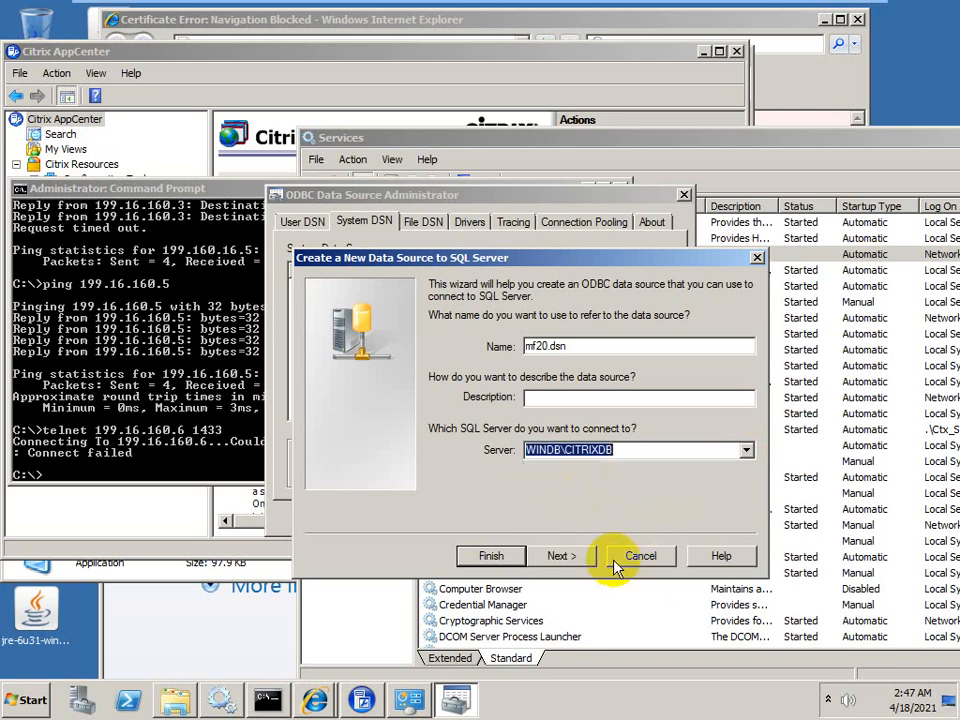
click(581, 560)
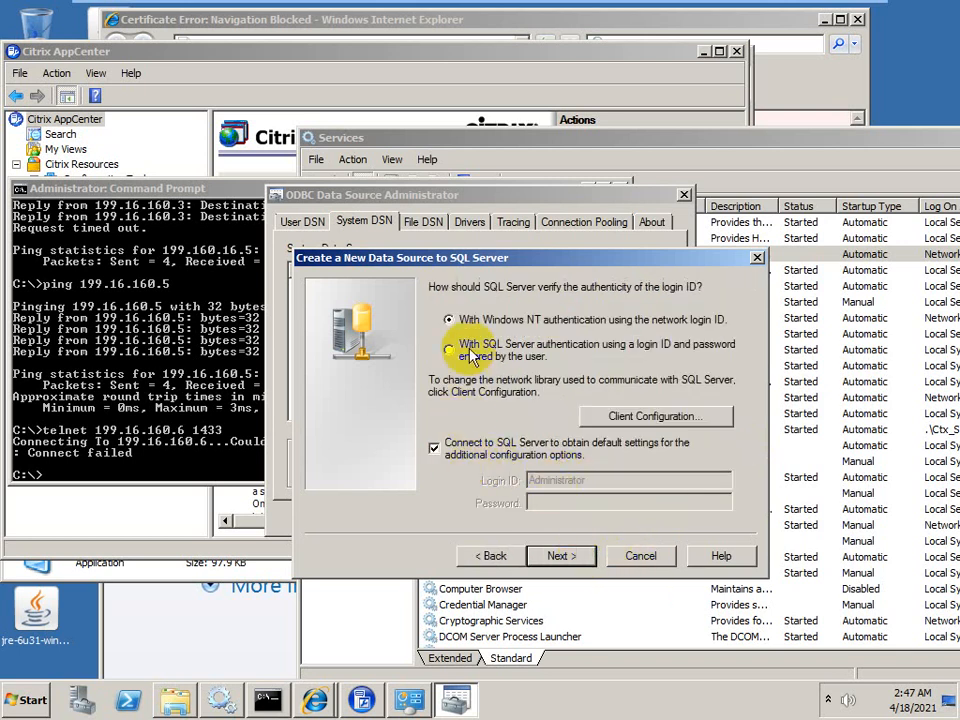
click(564, 554)
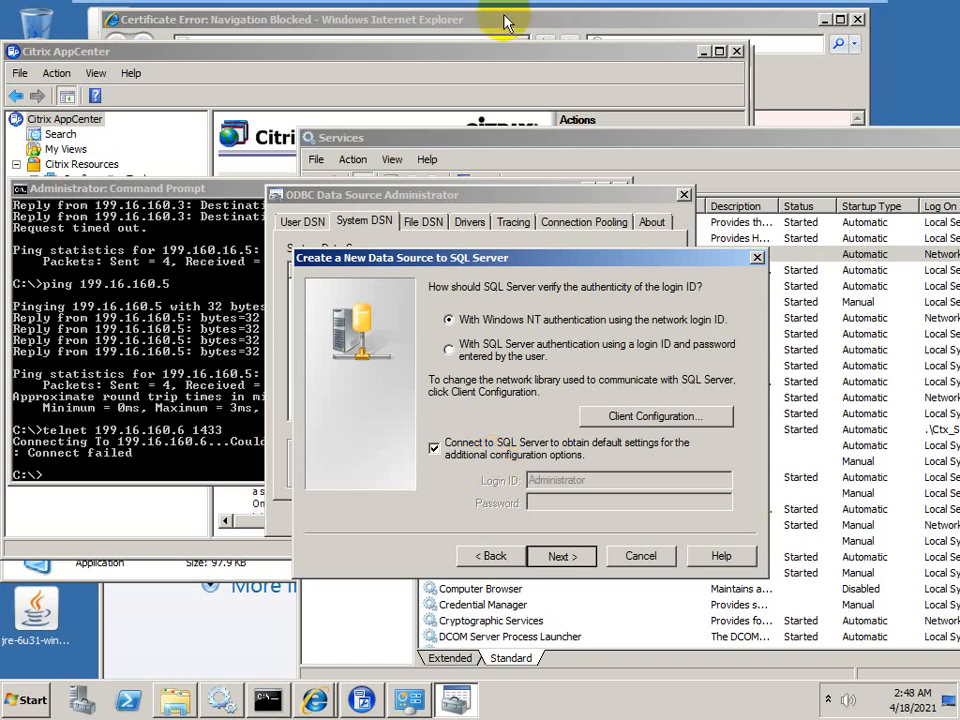
Step: Switch to the windb virtual machine and ping odcctxwplic01.citrix.com from a Command Prompt
mouse_move(546, 10)
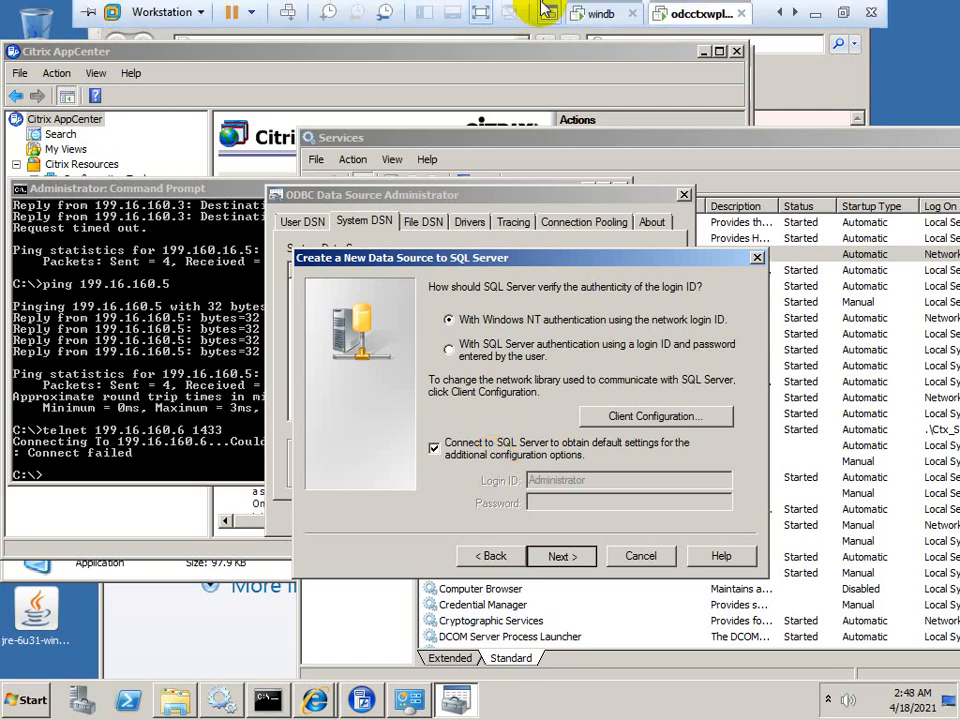
click(606, 15)
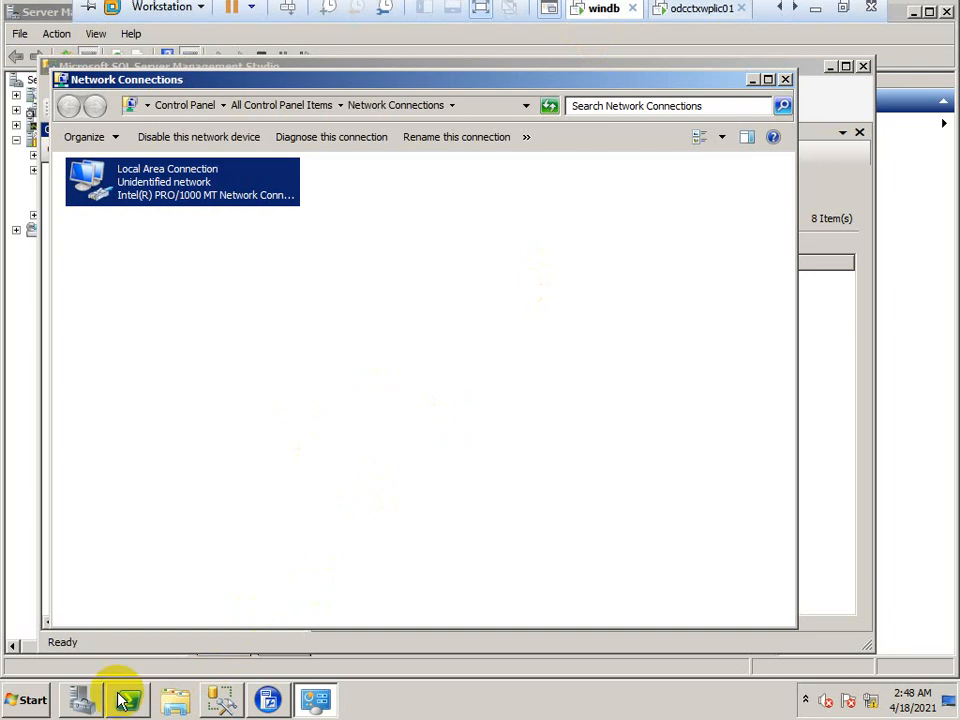
click(24, 700)
click(80, 316)
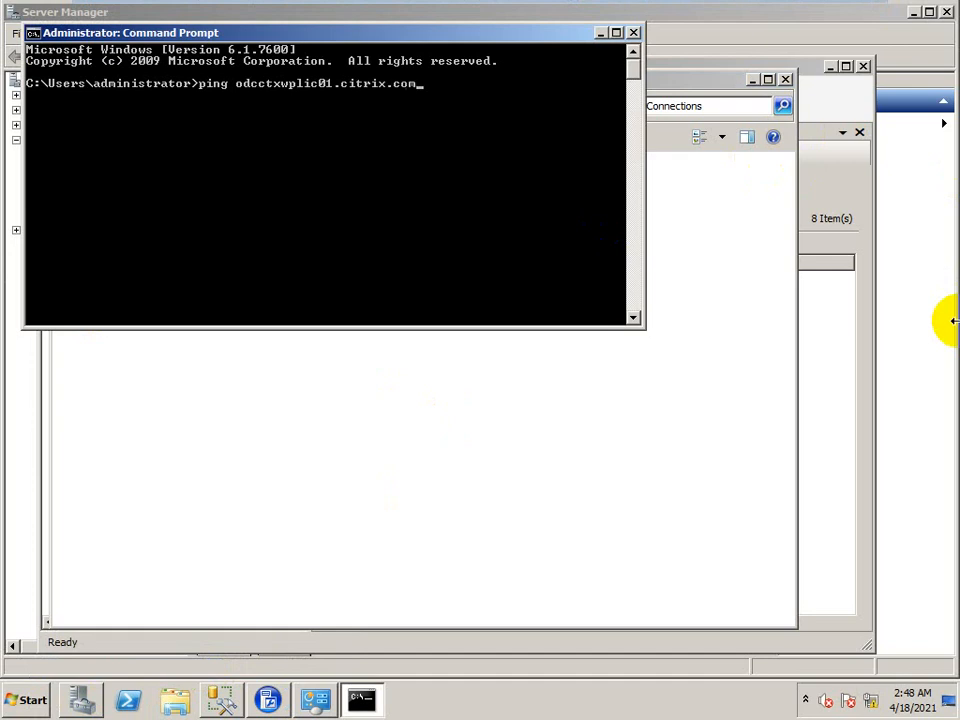
key(Return)
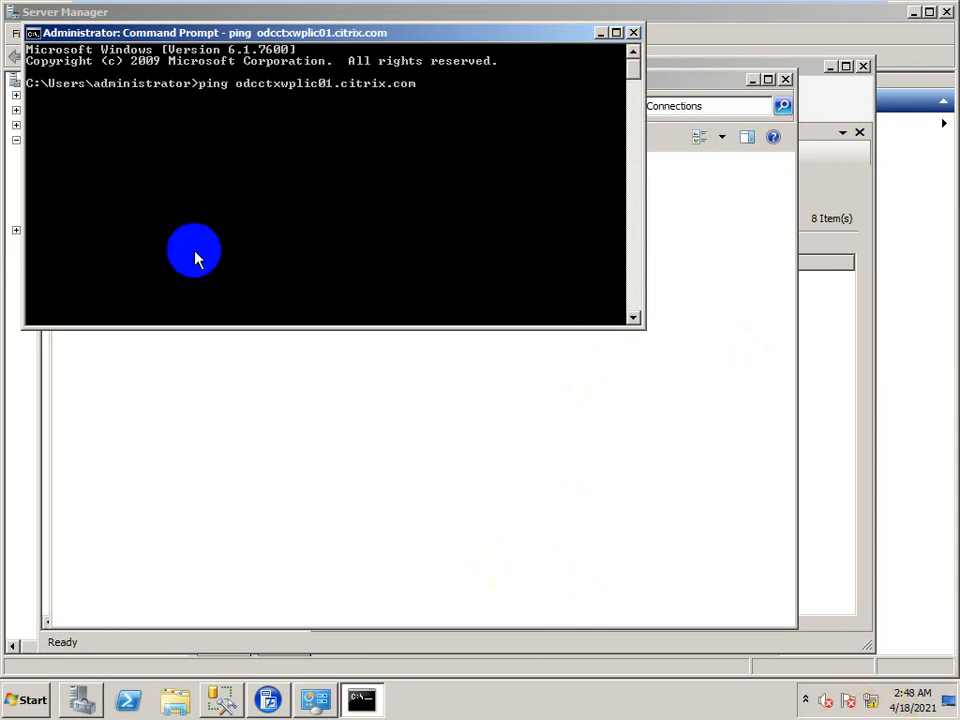
Step: Add a second network adapter with a Host-only connection to the windb virtual machine and apply the settings
mouse_move(549, 9)
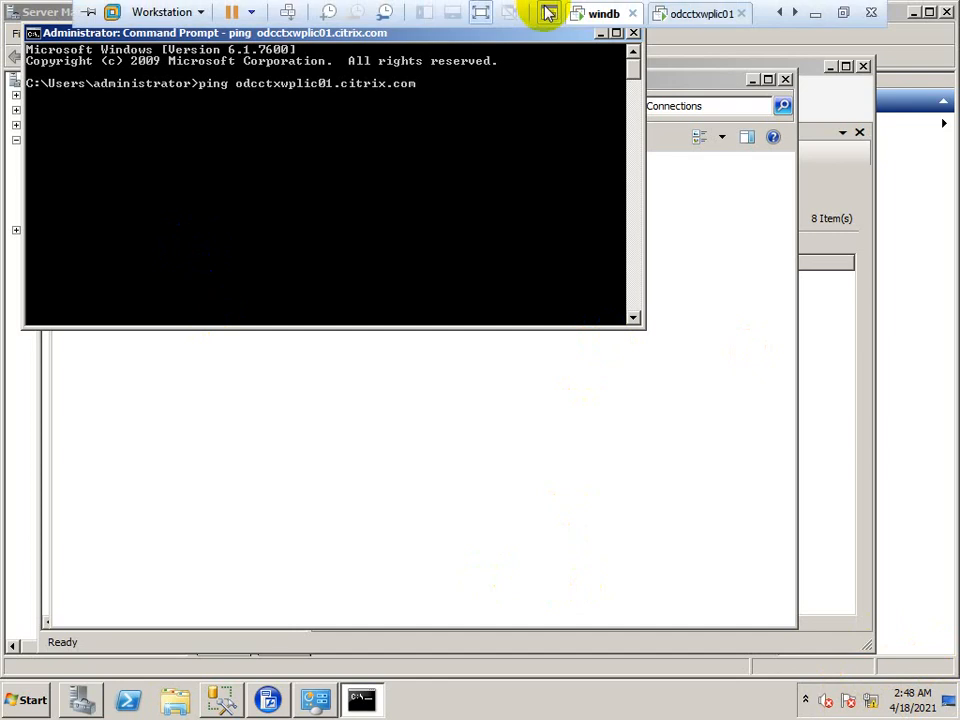
right_click(600, 14)
click(645, 265)
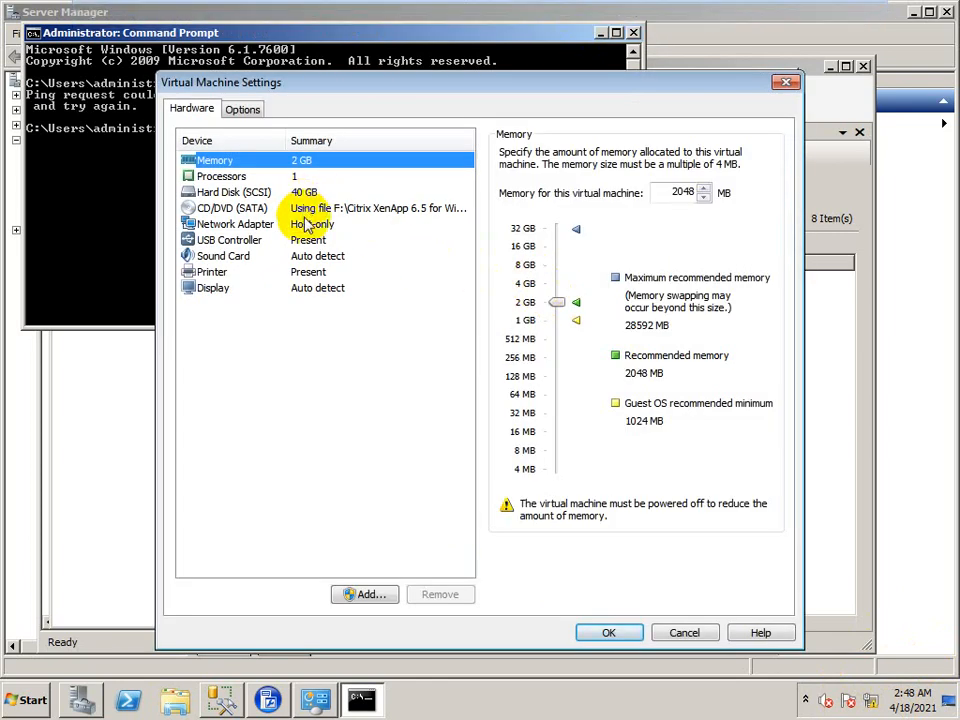
click(302, 226)
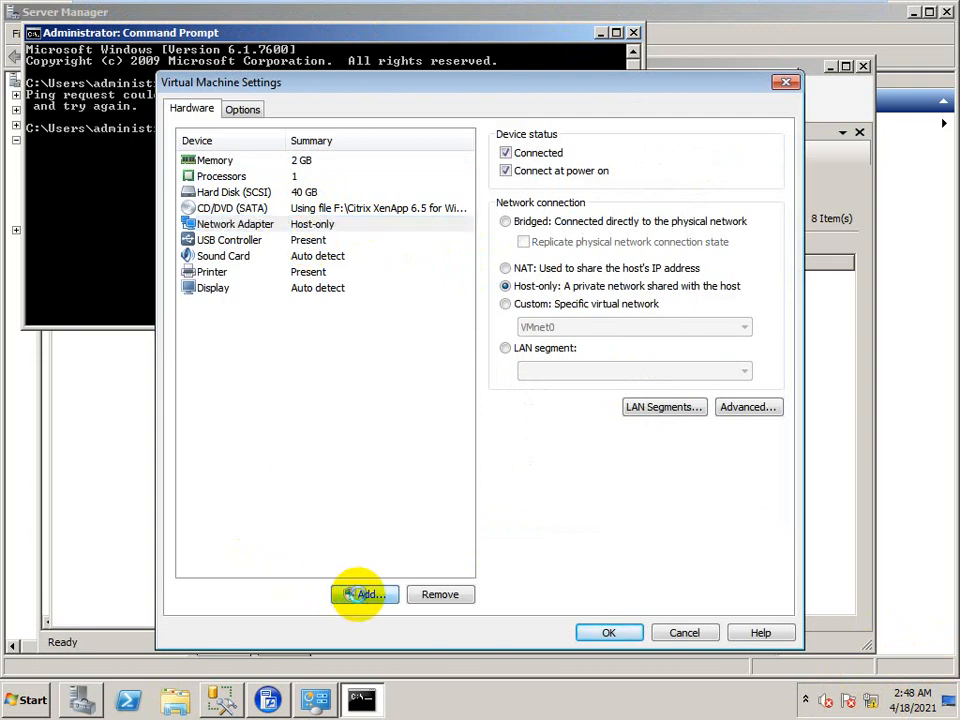
click(364, 594)
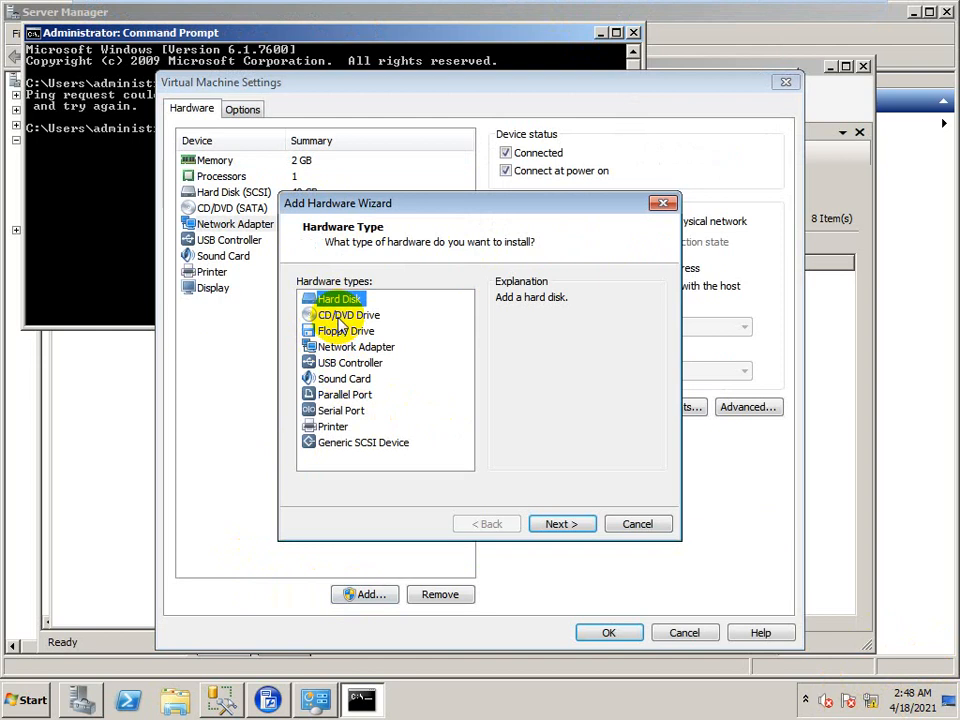
click(341, 350)
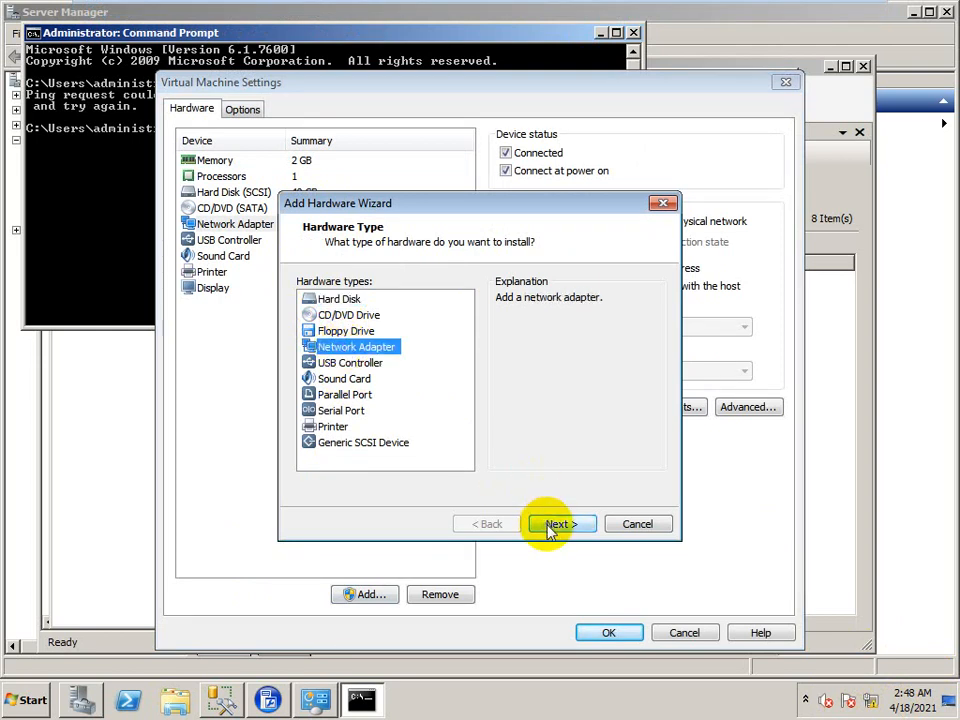
click(556, 524)
click(320, 364)
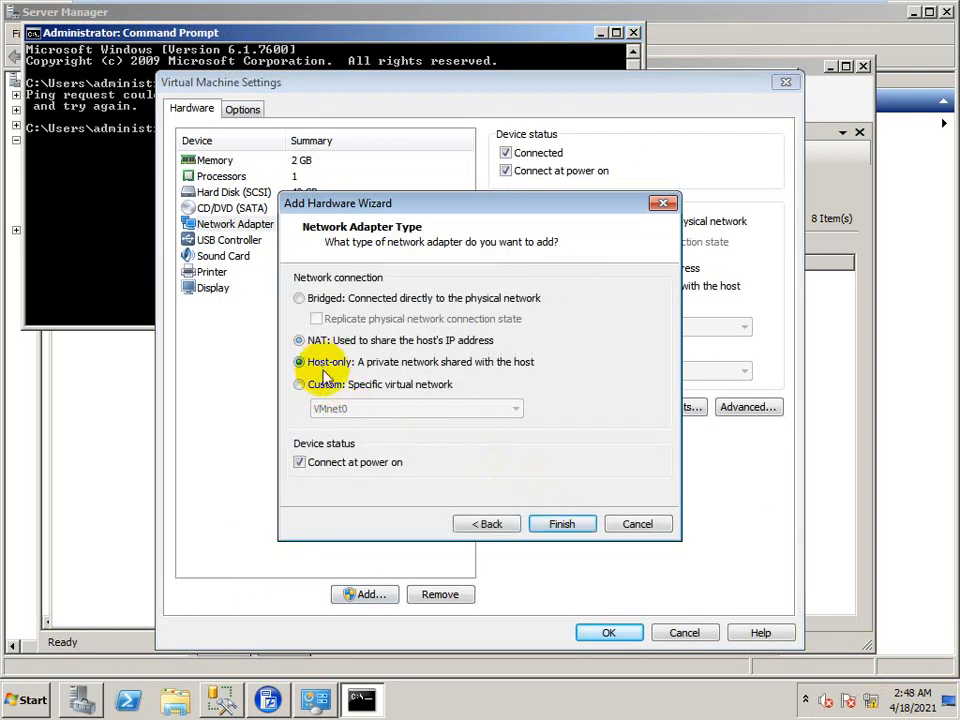
click(558, 526)
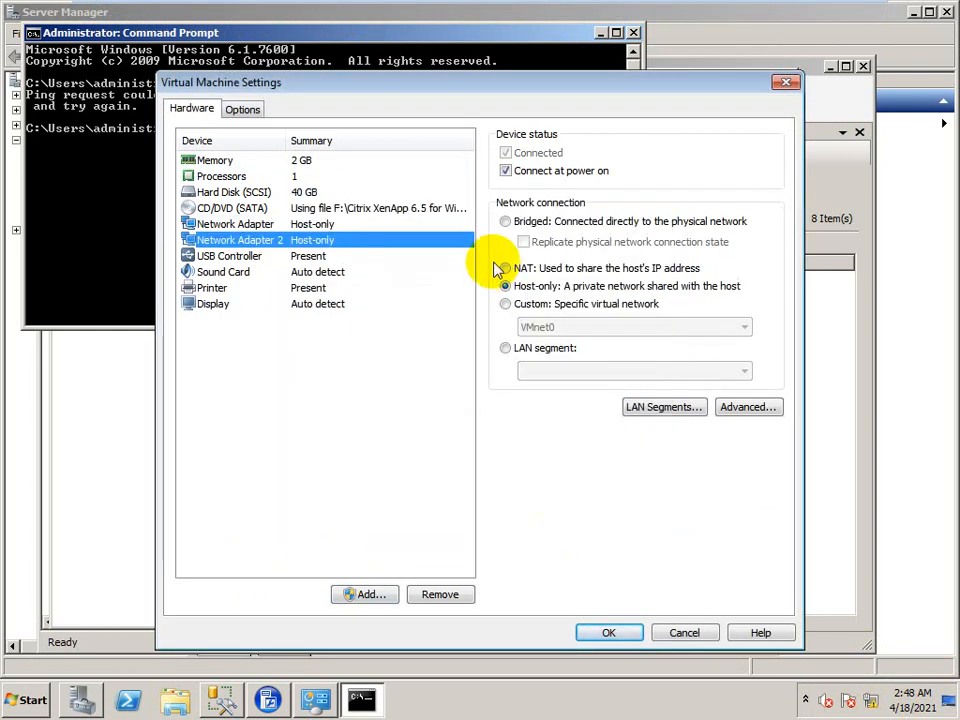
click(609, 633)
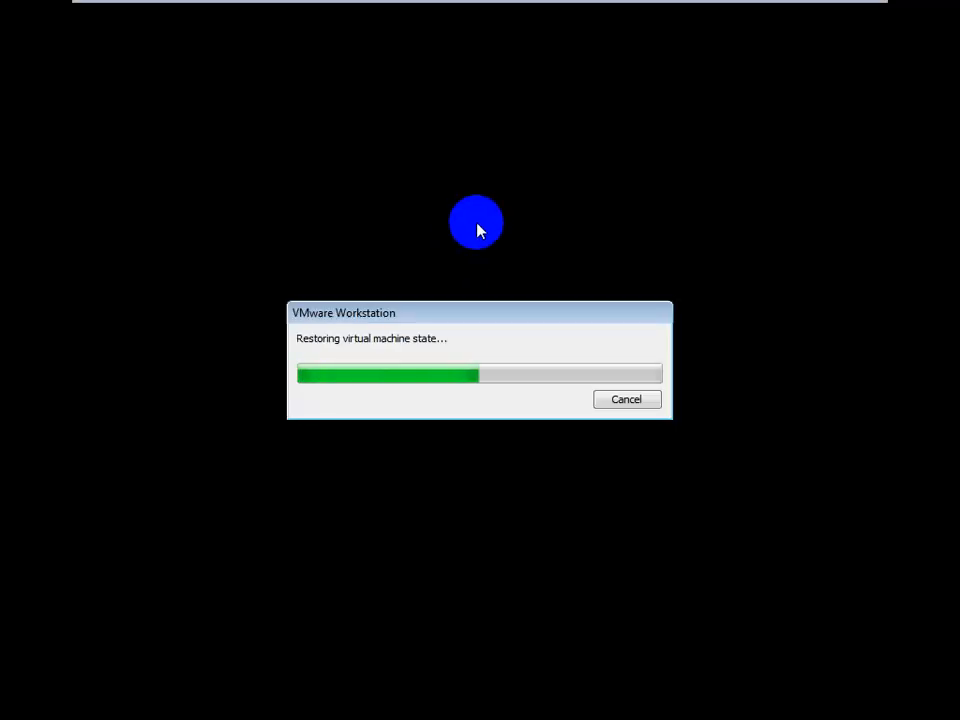
click(599, 467)
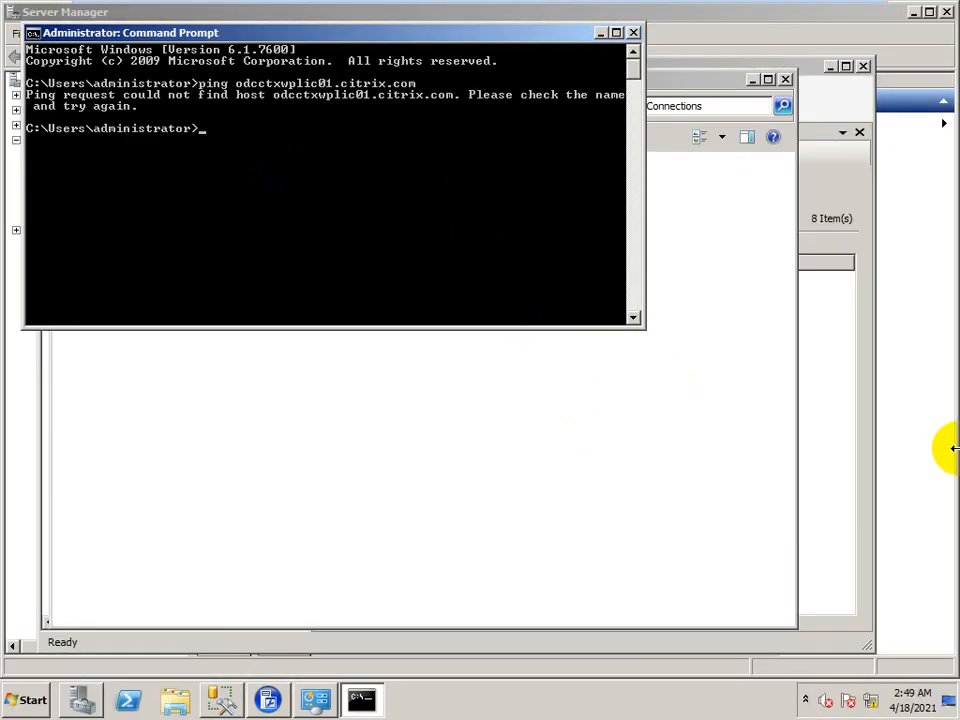
Step: Check the network adapters in the windb virtual machine's settings and close them without changes
click(336, 215)
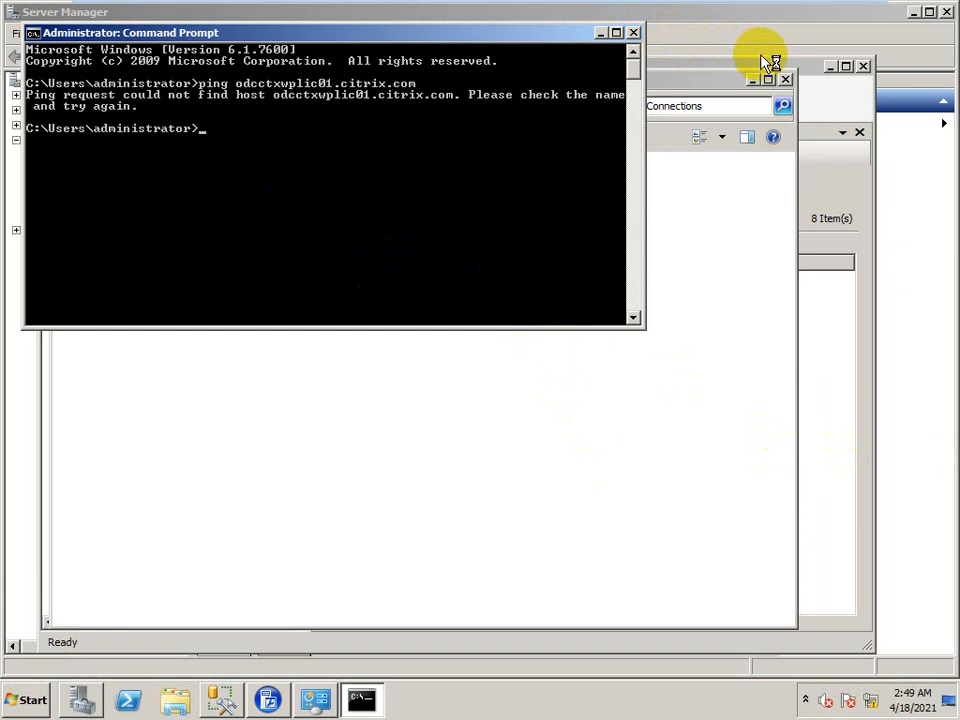
click(420, 150)
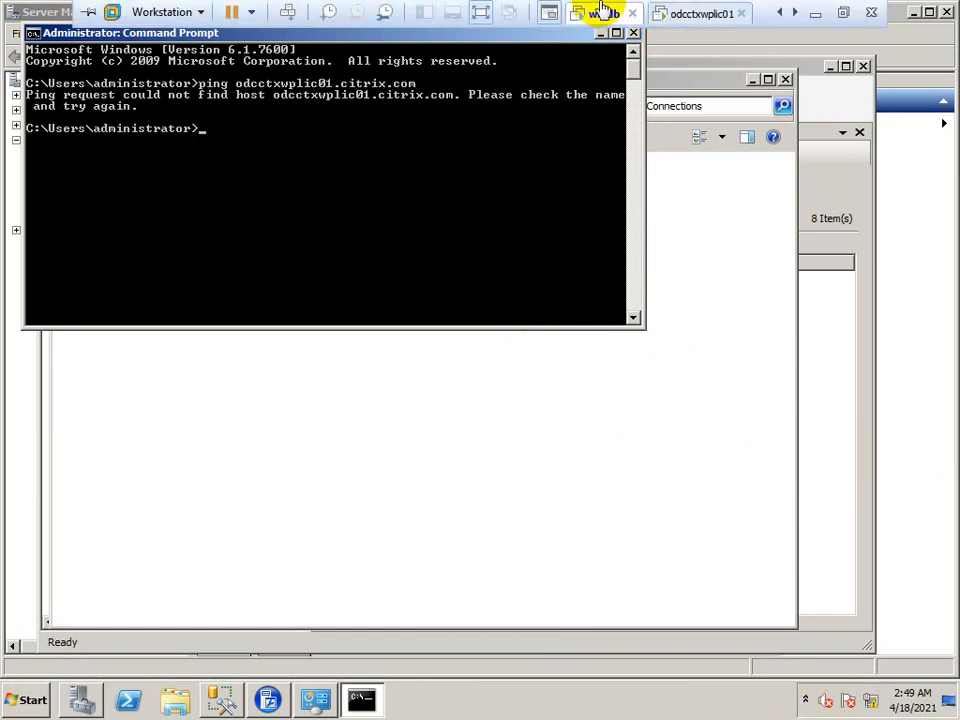
right_click(606, 11)
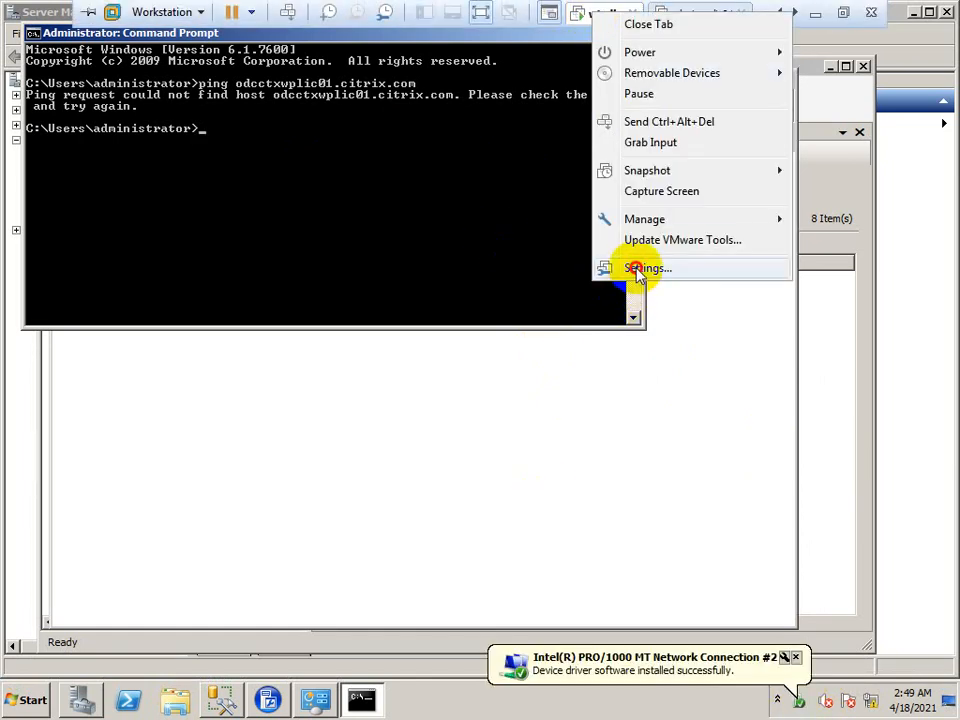
click(640, 268)
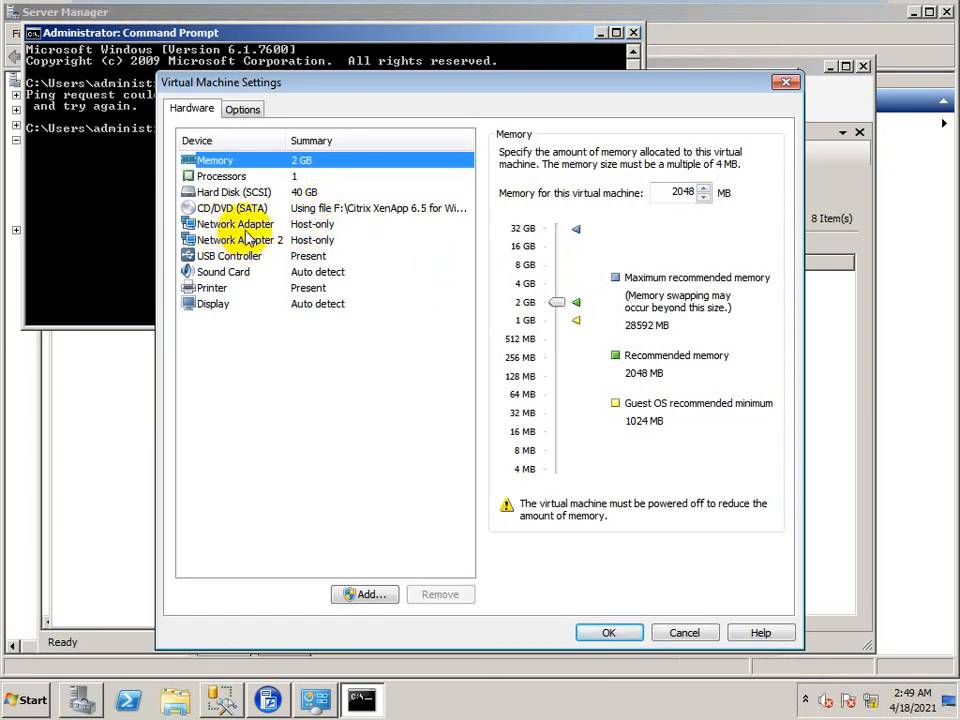
click(785, 82)
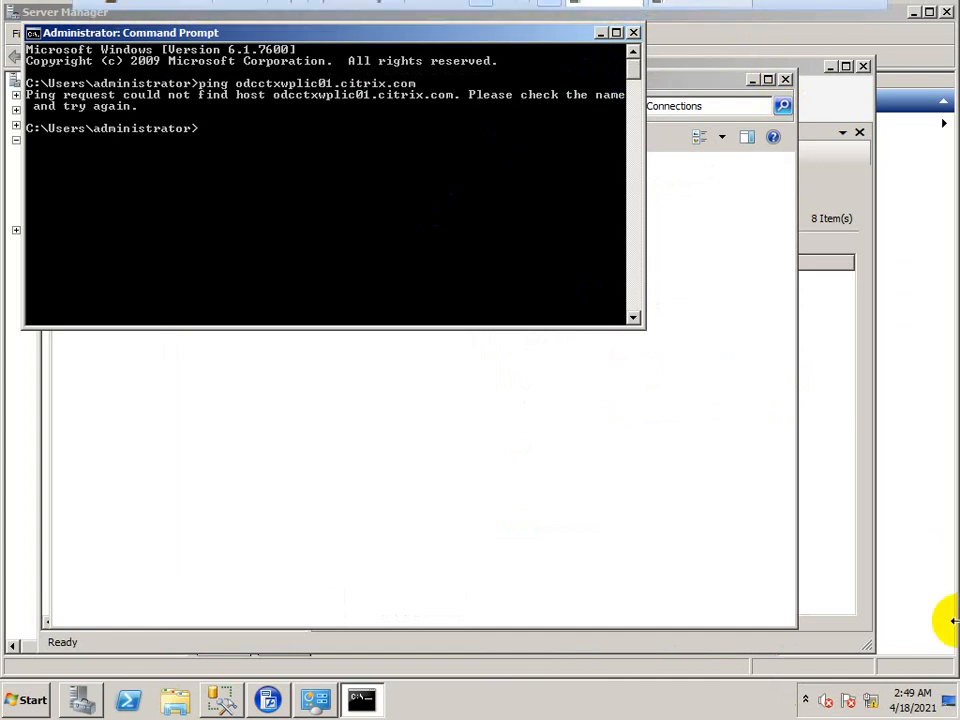
Step: Ping odcctxwplic01.citrix.com again and find the ODCCTXWPLIC01 host record in the citrix.com DNS zone on the windowsAD machine
key(Up)
key(Return)
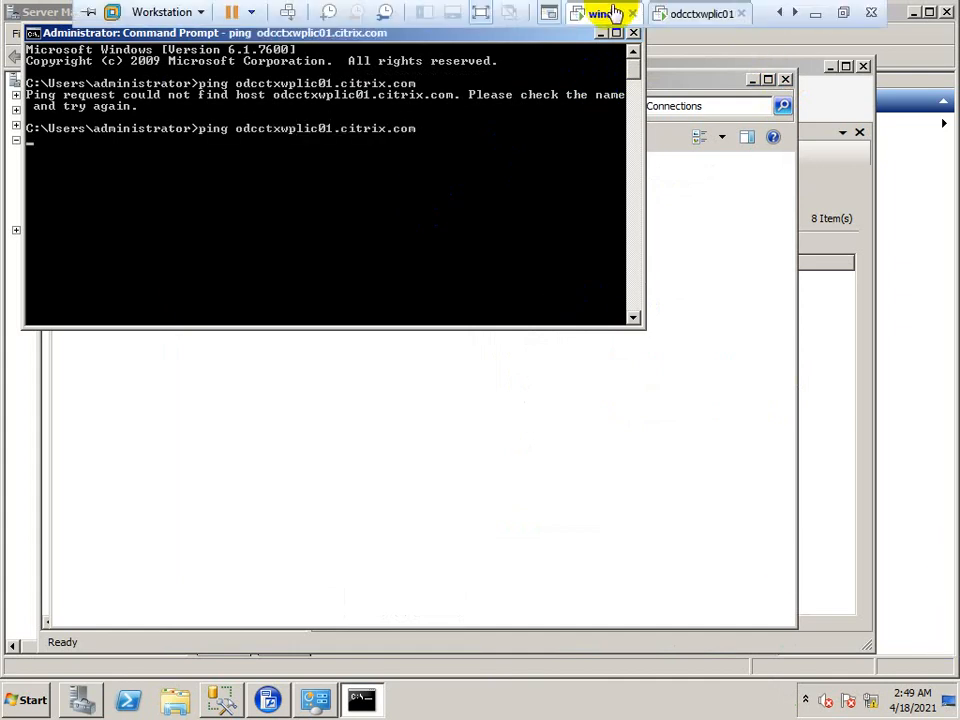
click(779, 12)
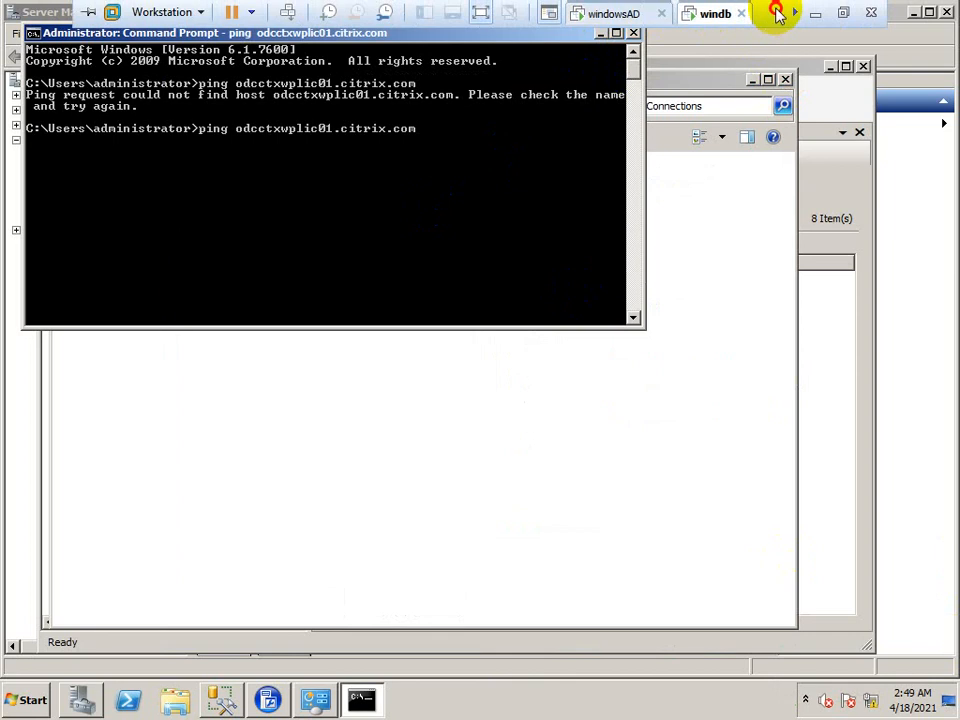
click(621, 18)
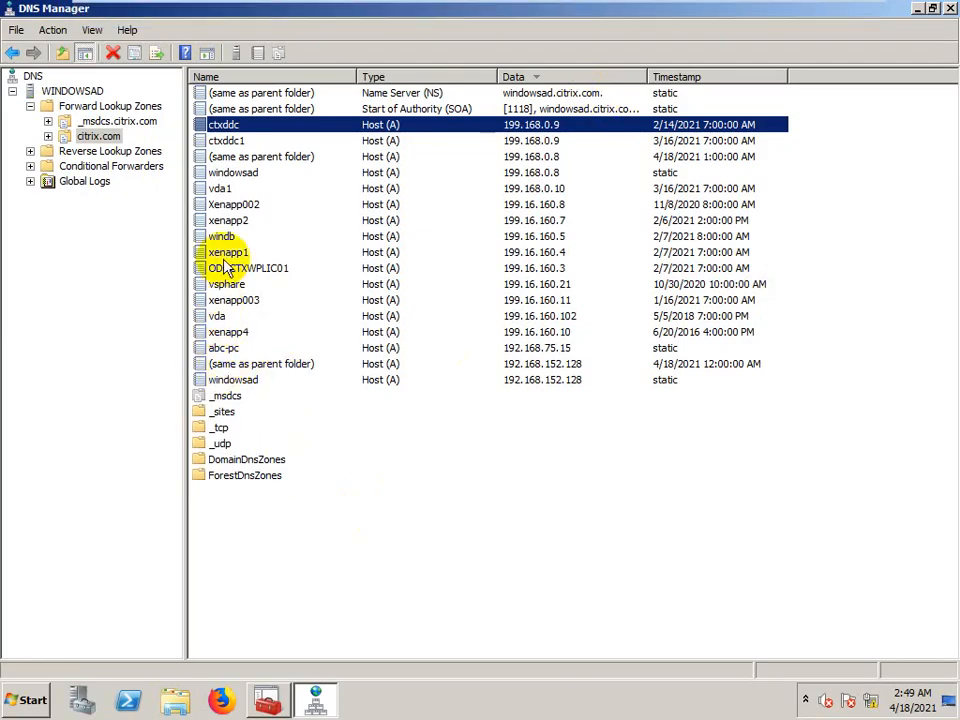
click(246, 268)
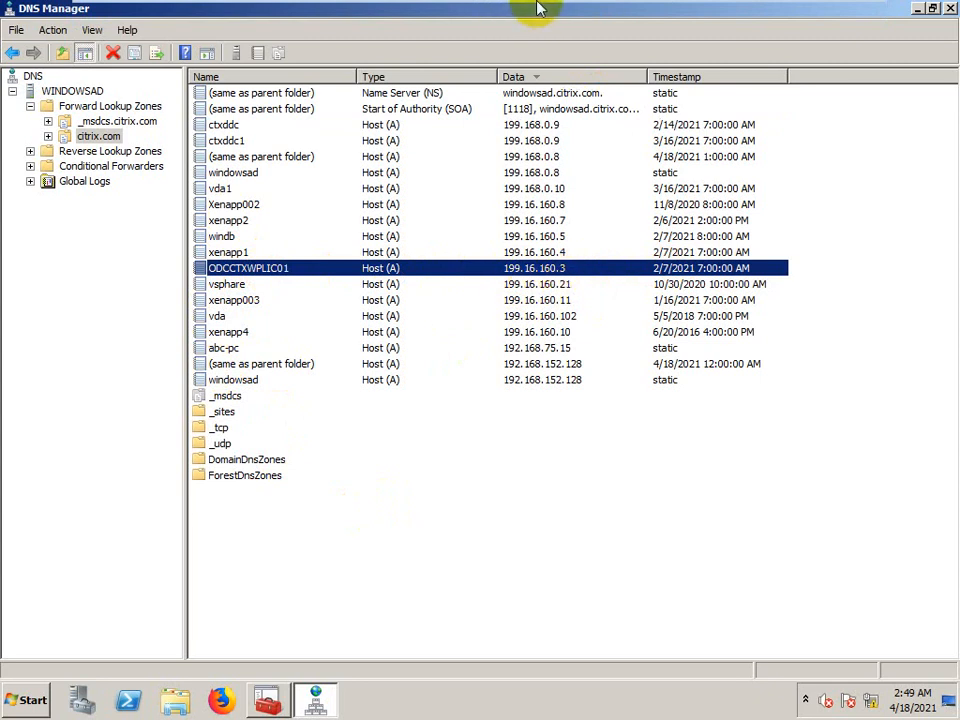
Step: Return to the windb machine and ping 199.16.160.3 from the command prompt
mouse_move(542, 8)
click(706, 14)
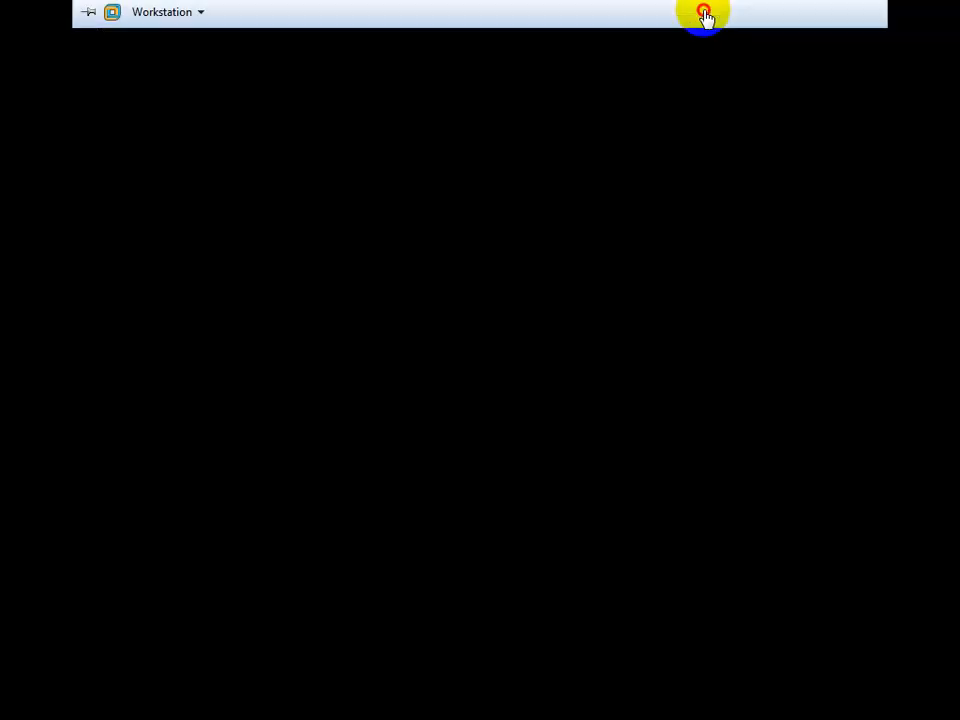
text(ping 199.16.160.3)
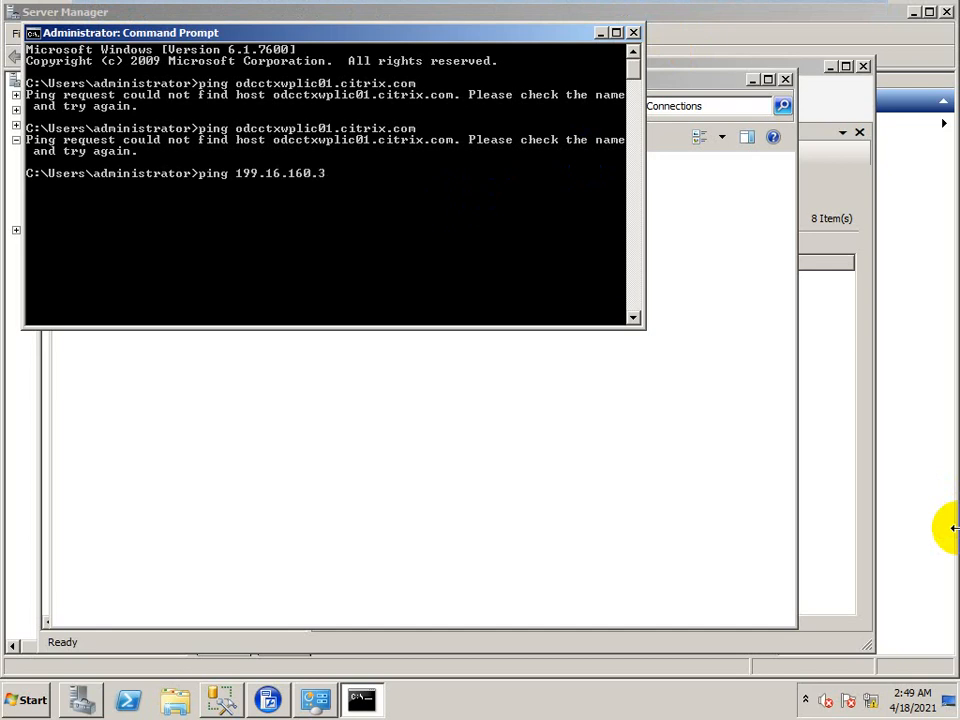
key(Return)
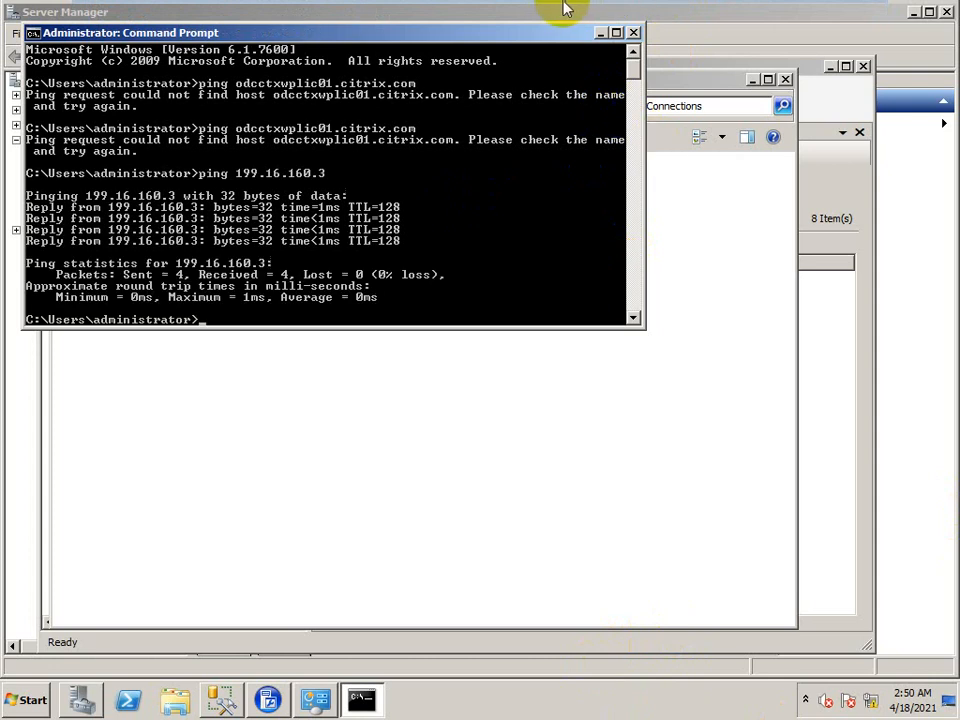
Step: Switch to the odcctxwplic01 machine, dismiss the SQL Server login error and cancel creating the new data source
mouse_move(598, 6)
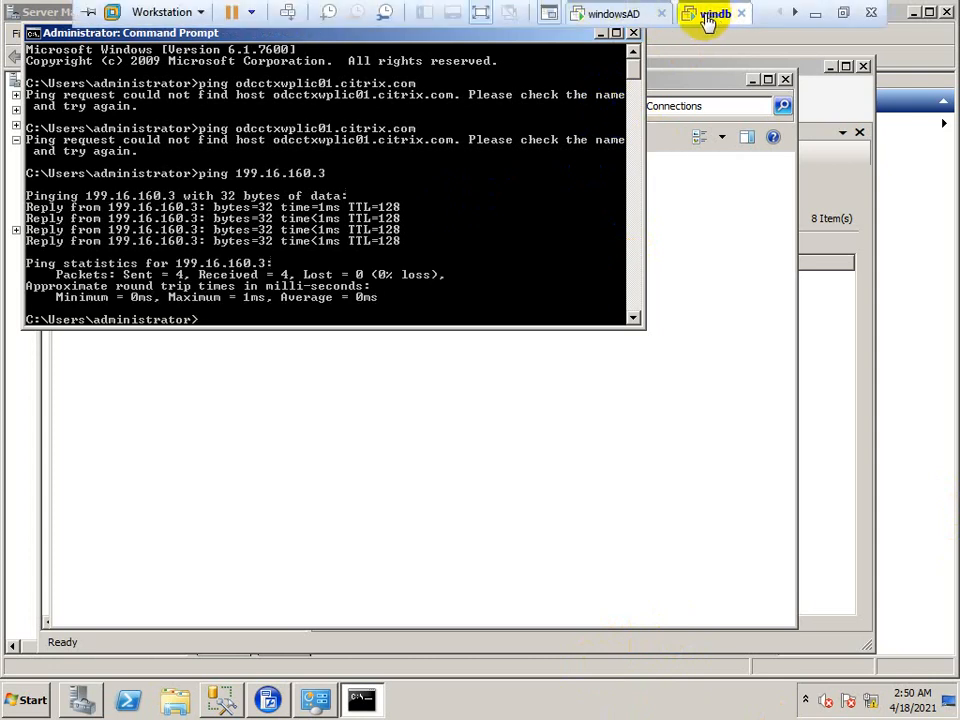
click(798, 14)
click(738, 17)
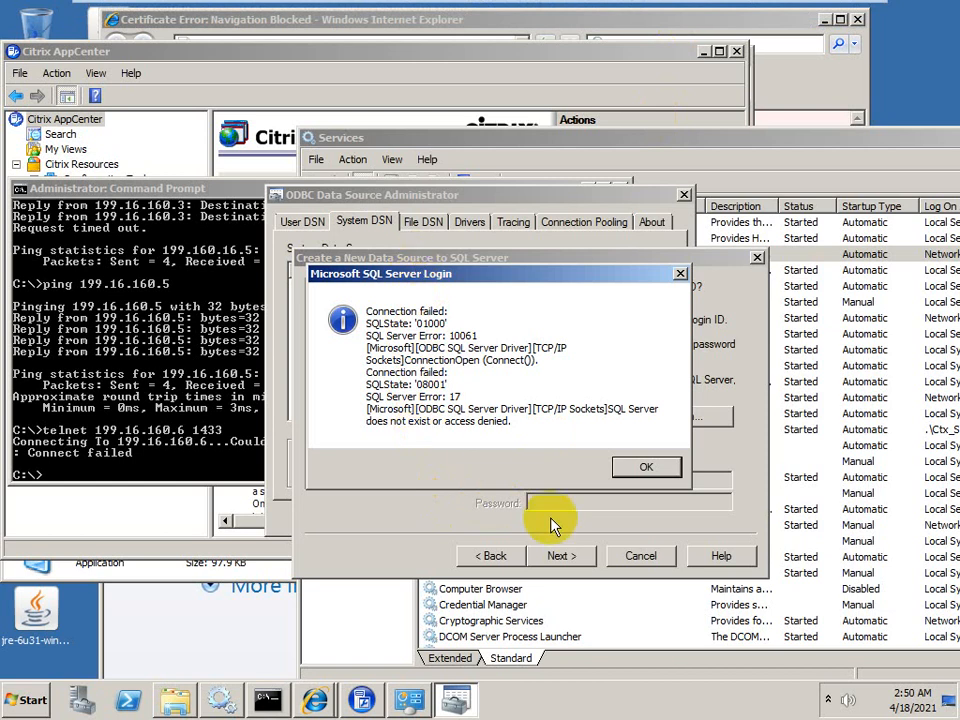
click(645, 470)
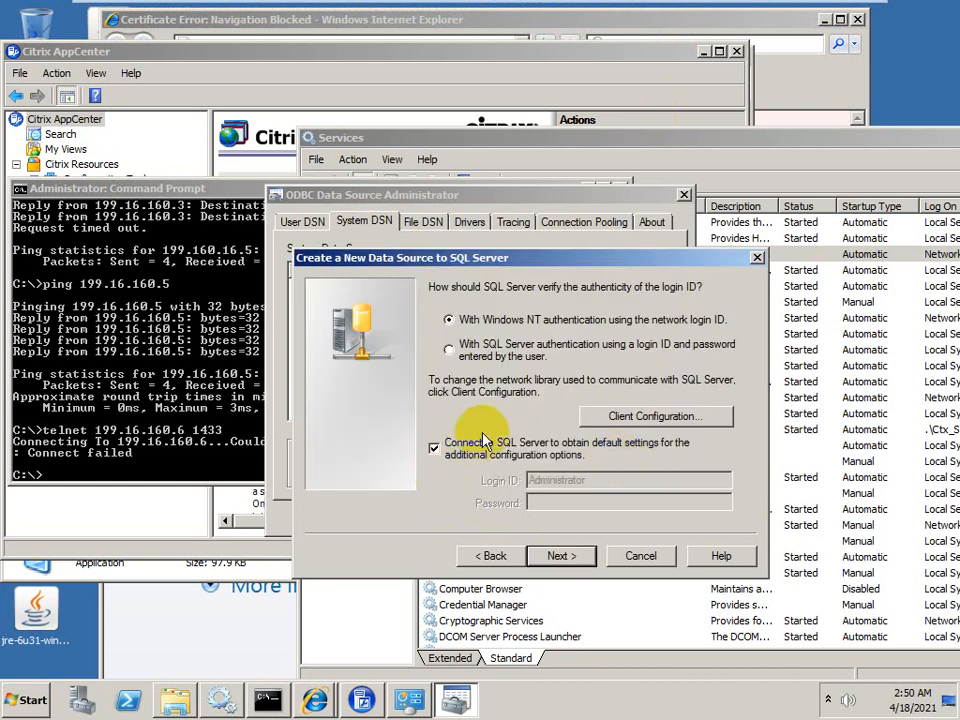
click(640, 556)
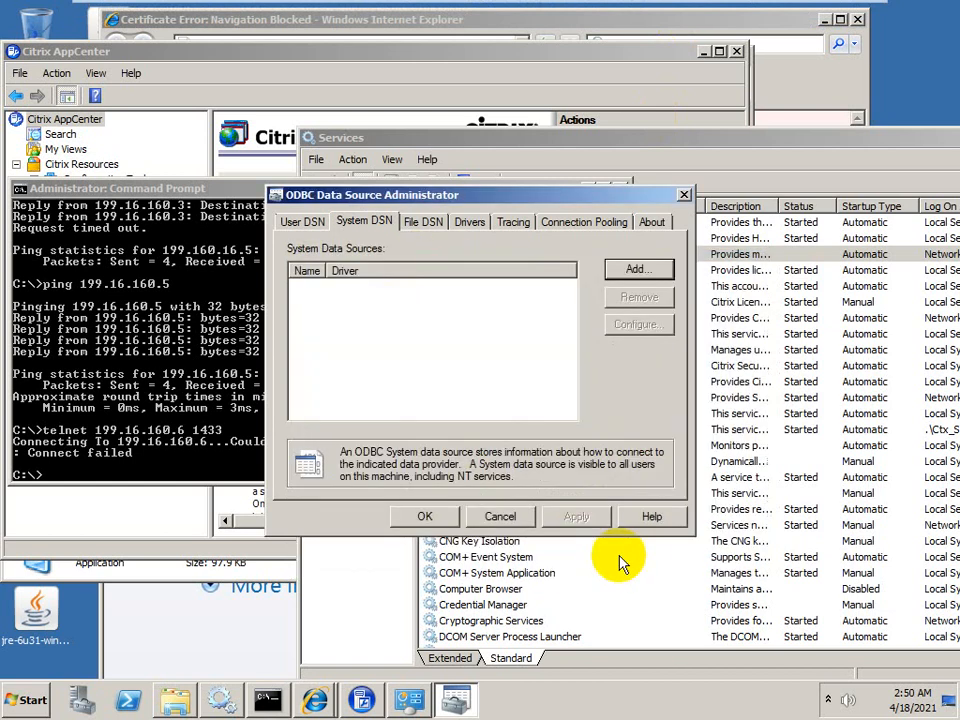
Step: Review the file data sources and installed ODBC drivers, and start ODBC tracing
click(418, 222)
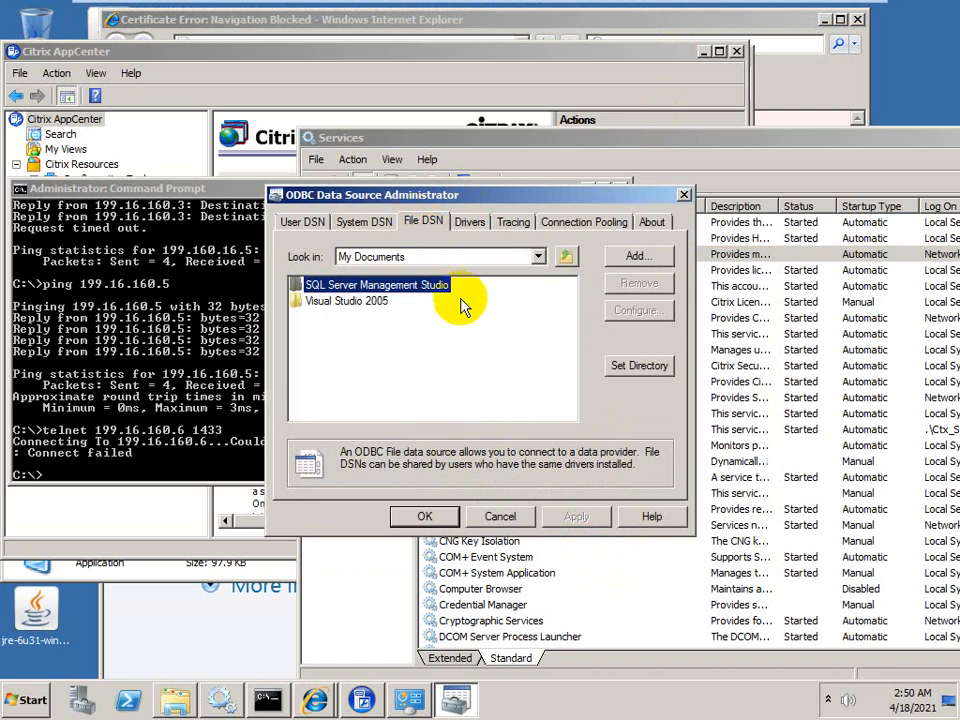
click(462, 223)
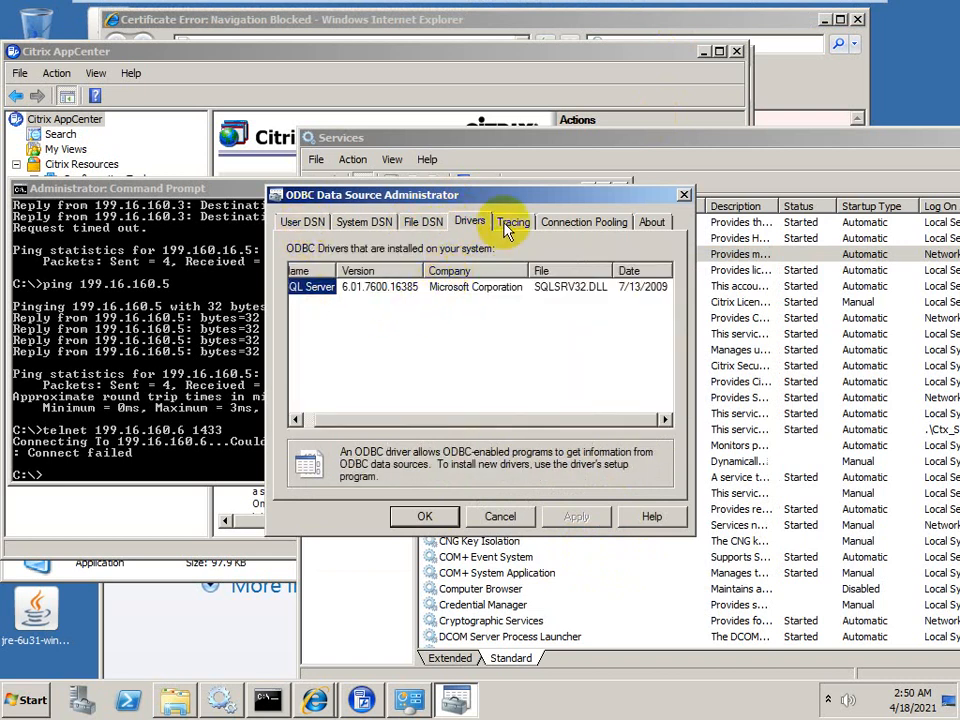
click(510, 224)
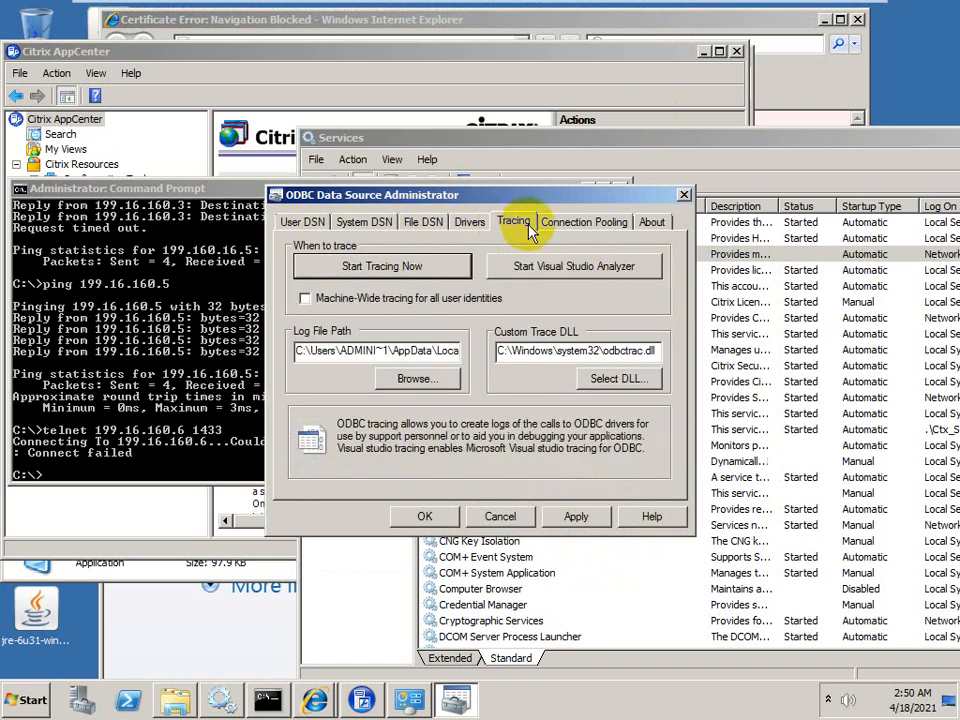
click(386, 272)
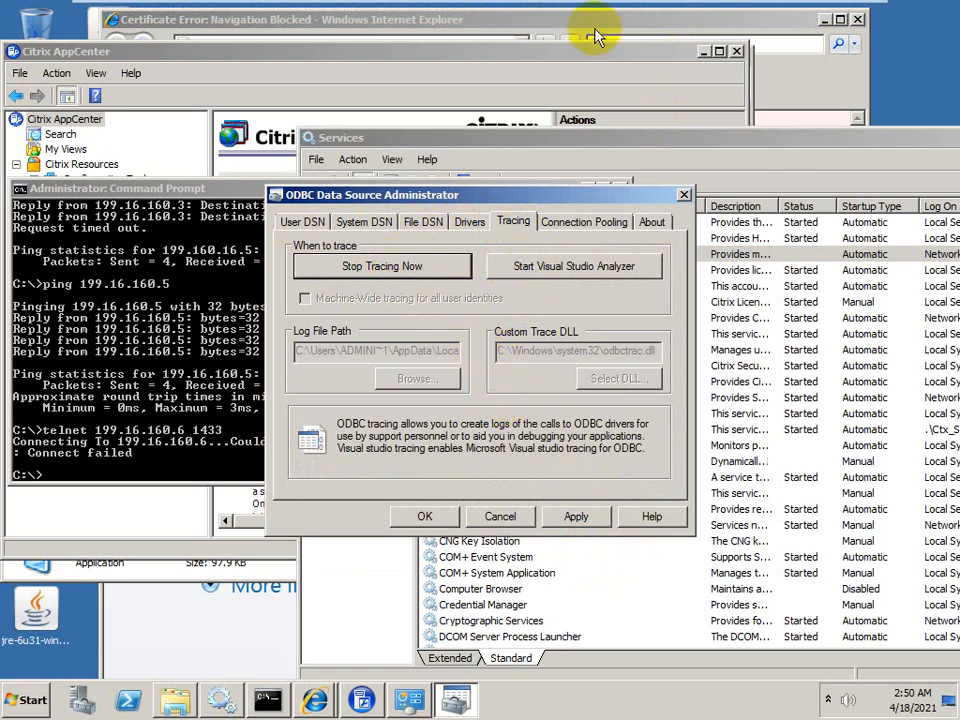
mouse_move(580, 8)
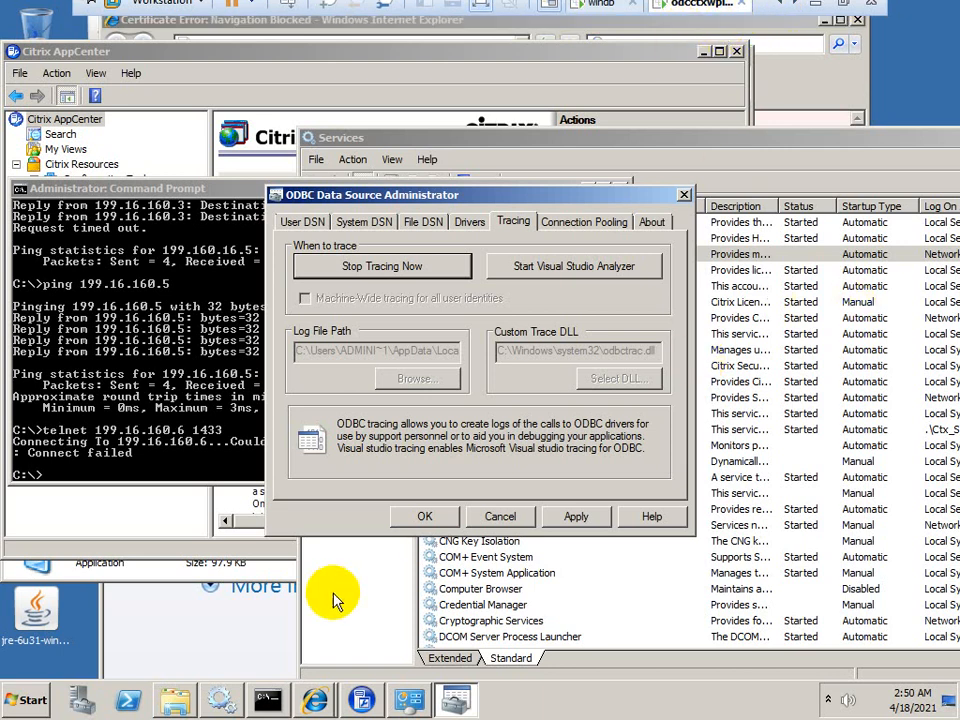
mouse_move(268, 703)
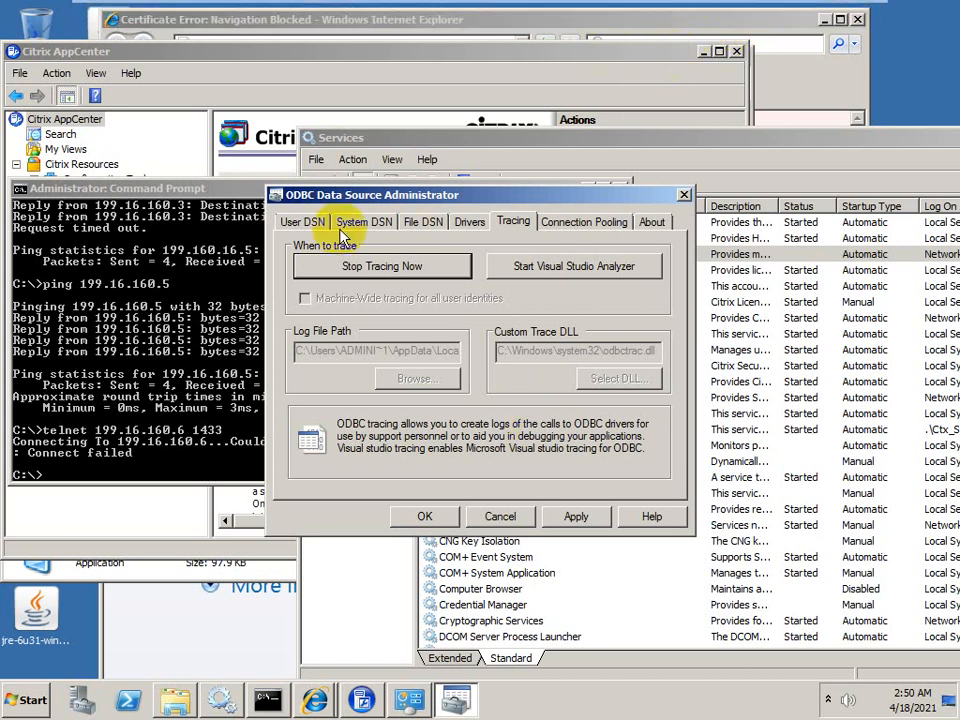
mouse_move(757, 10)
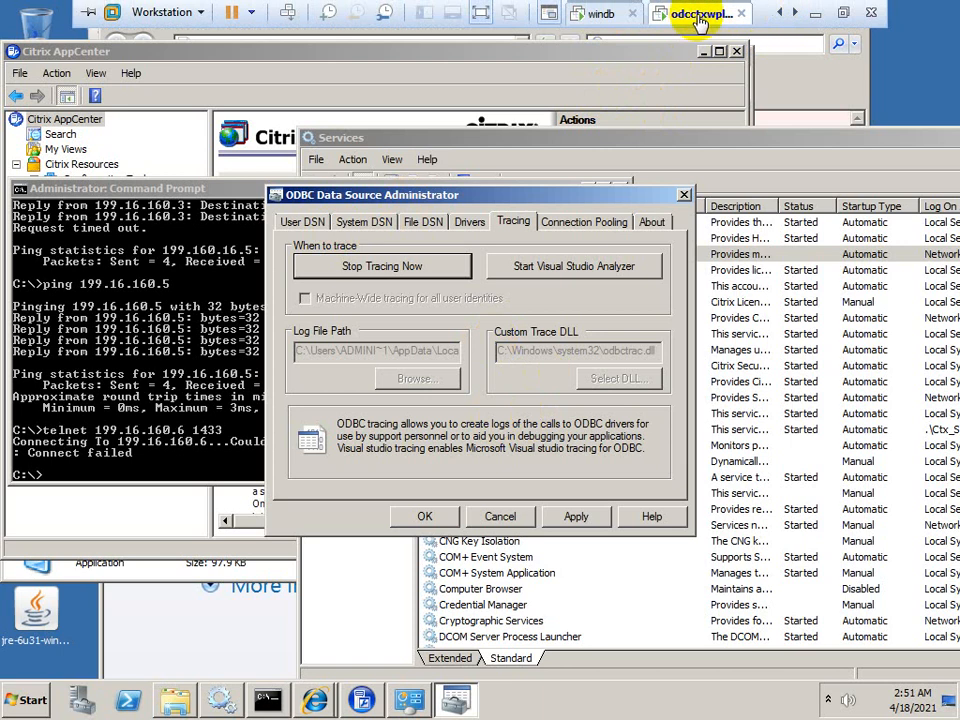
Step: Open the Network Connections window on the odcctxwplic01 machine by running ncpa.cpl
click(27, 700)
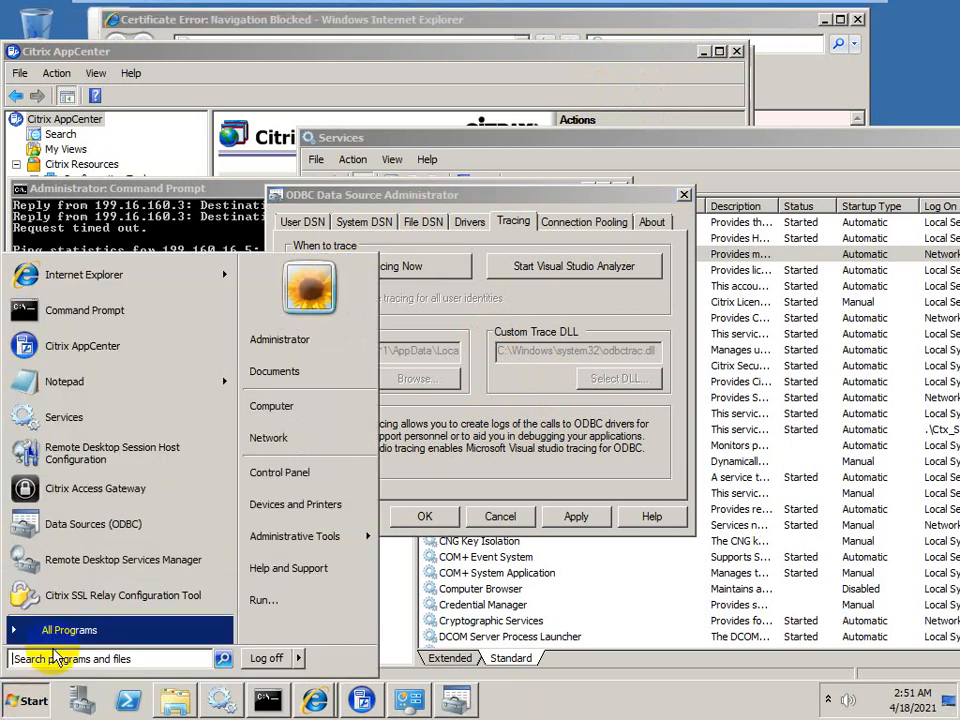
click(57, 658)
text(n)
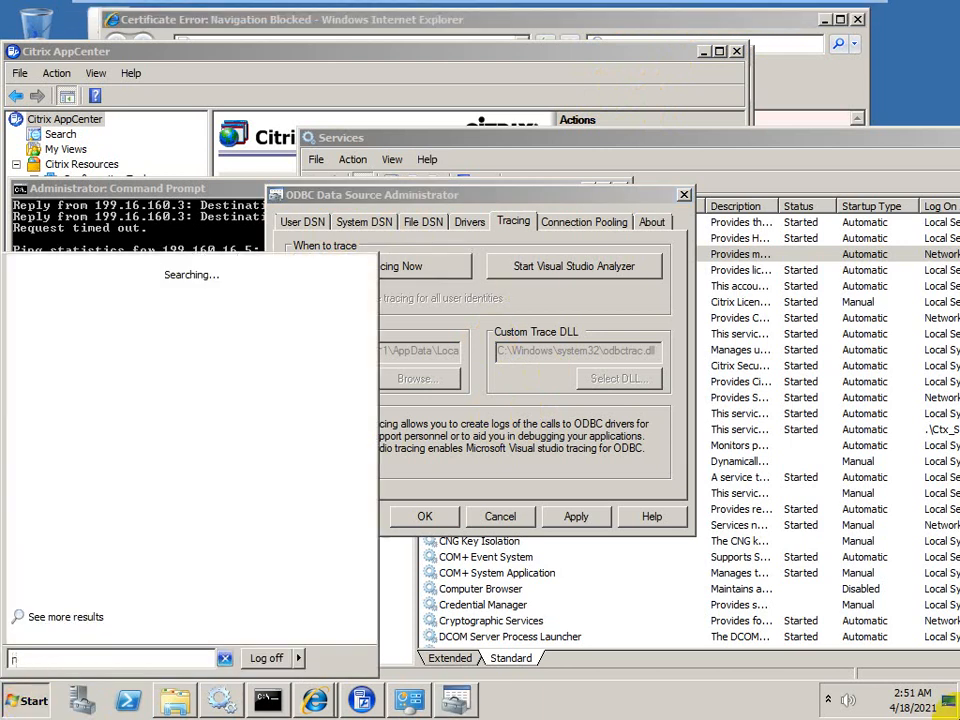
text(cpa.cpl)
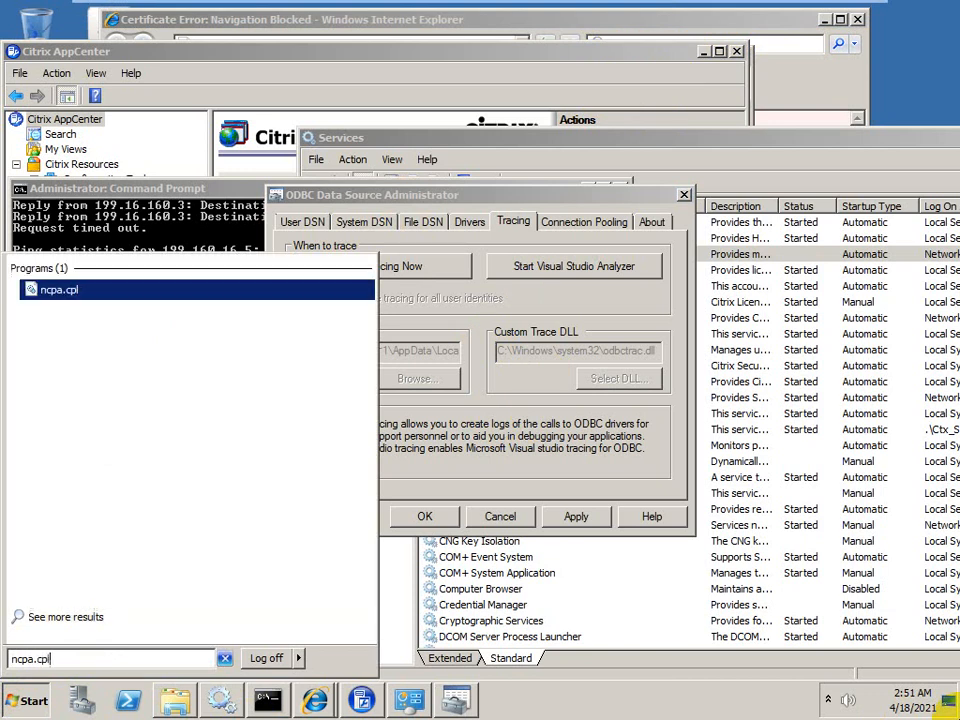
key(Return)
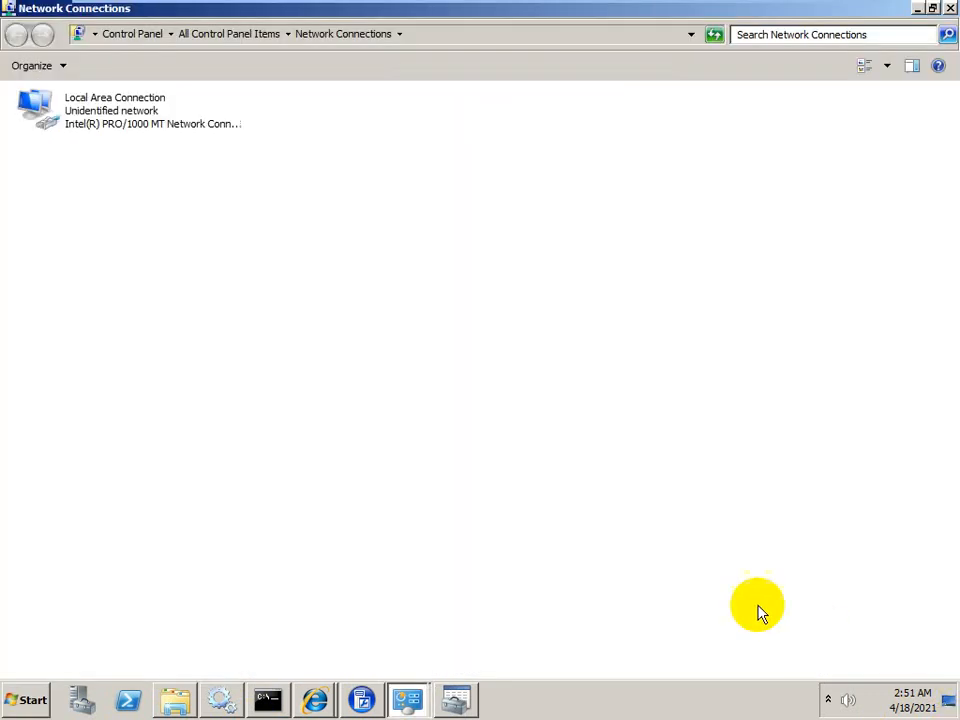
Step: Examine the Local Area Connection's TCP/IPv4 address and DNS settings, and close the Network Connections window
right_click(119, 116)
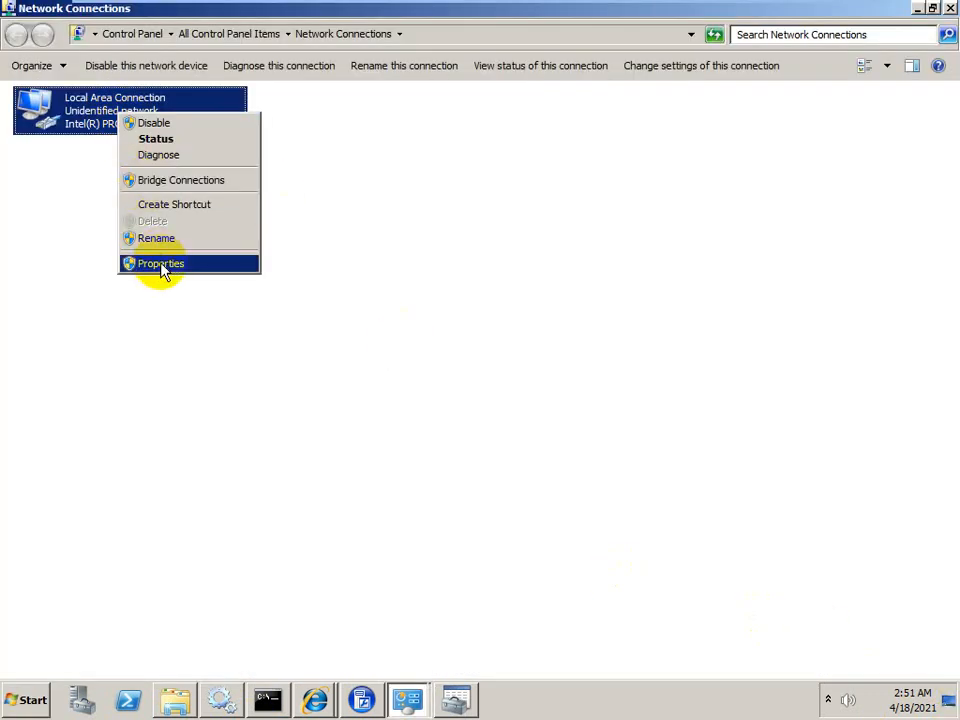
click(162, 265)
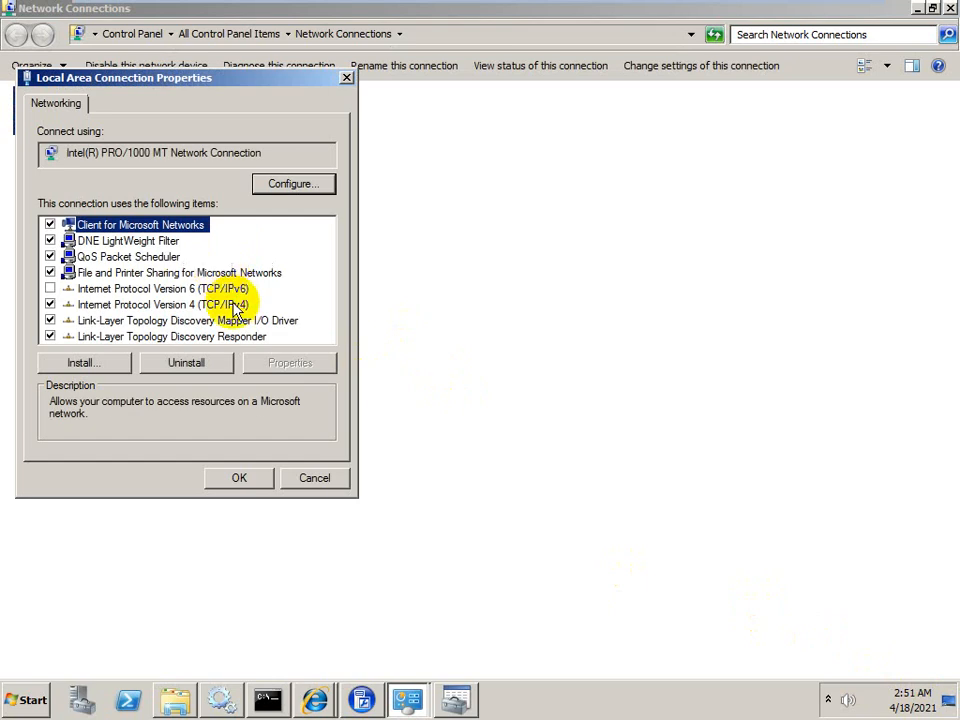
click(228, 304)
click(268, 366)
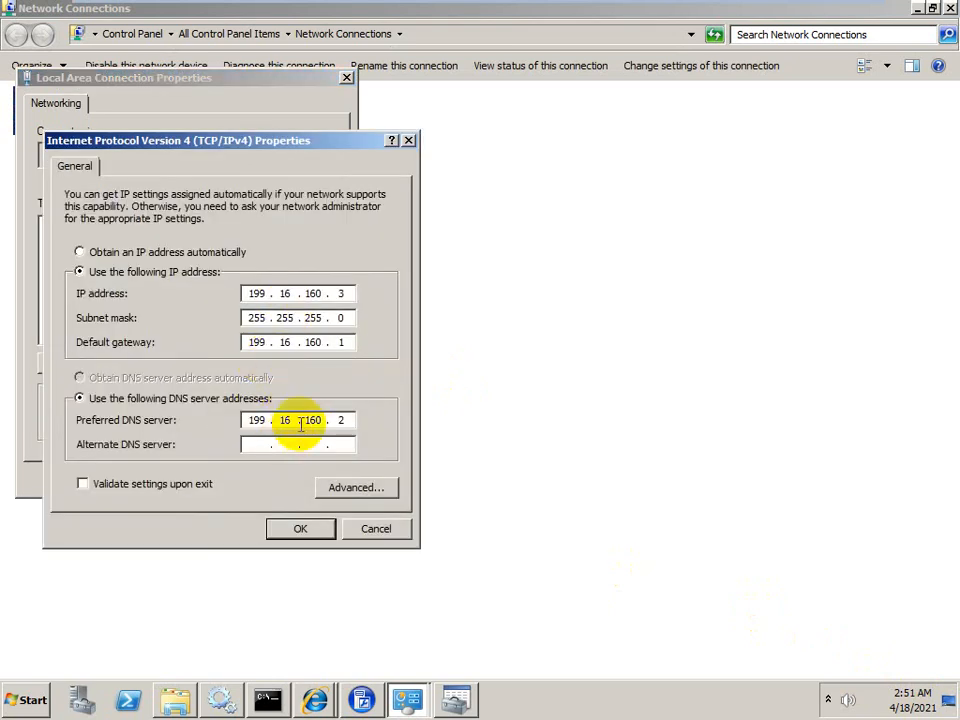
click(350, 528)
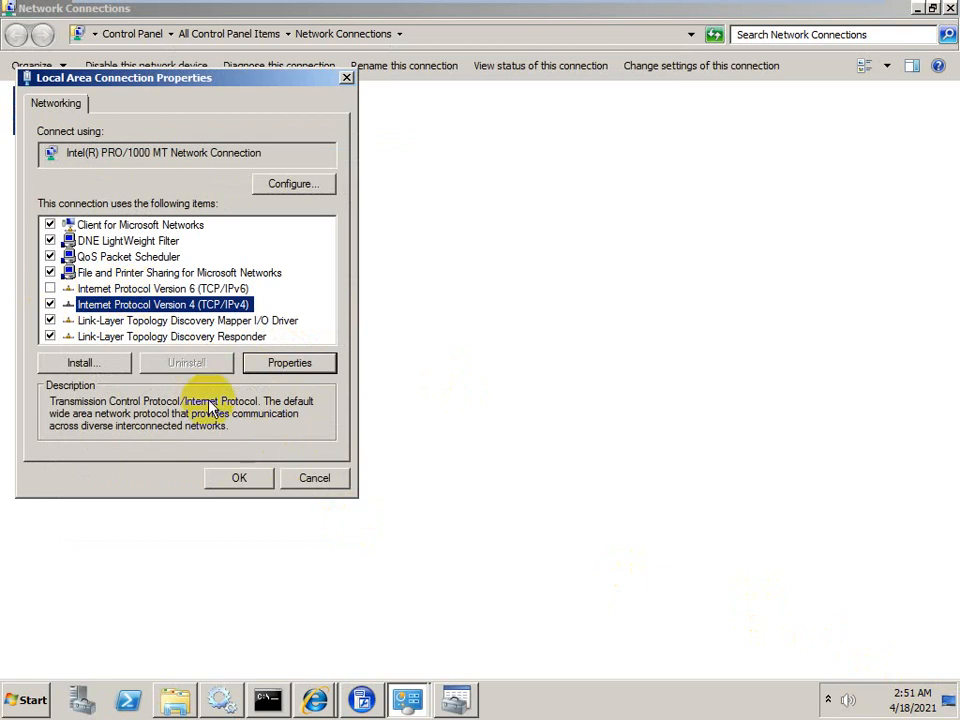
click(239, 478)
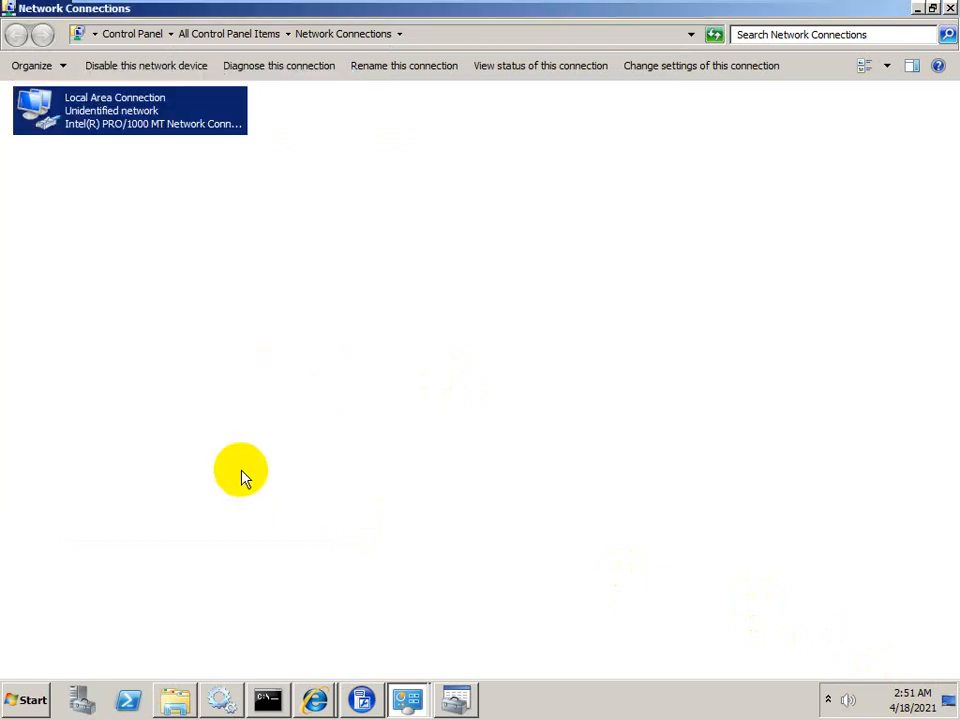
click(950, 10)
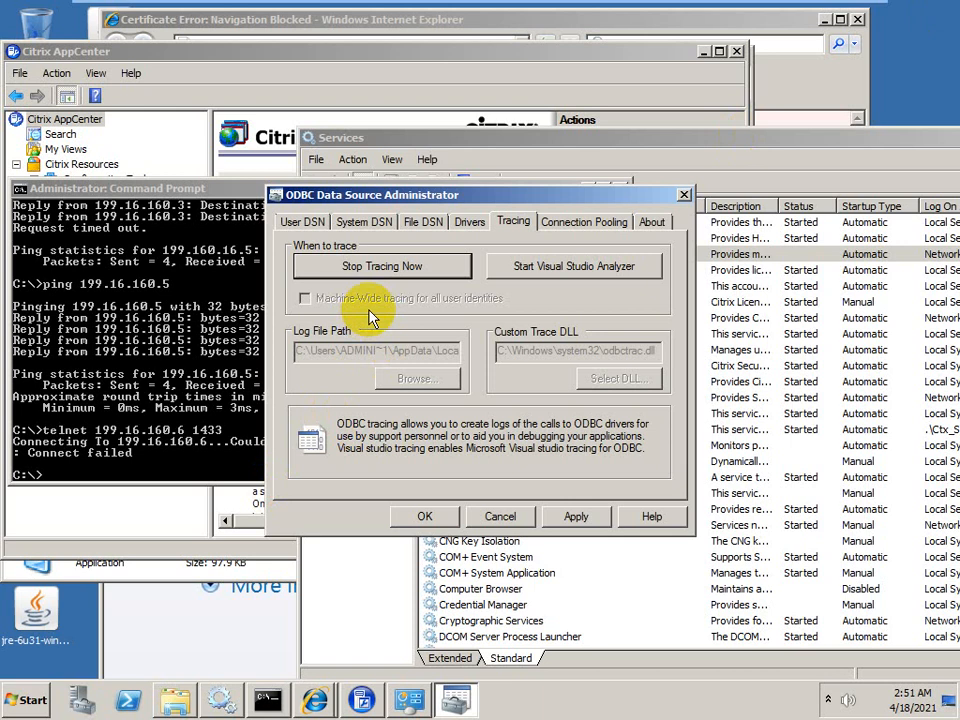
Step: Review the ODBC connection pooling settings and return to the list of system data sources
click(576, 222)
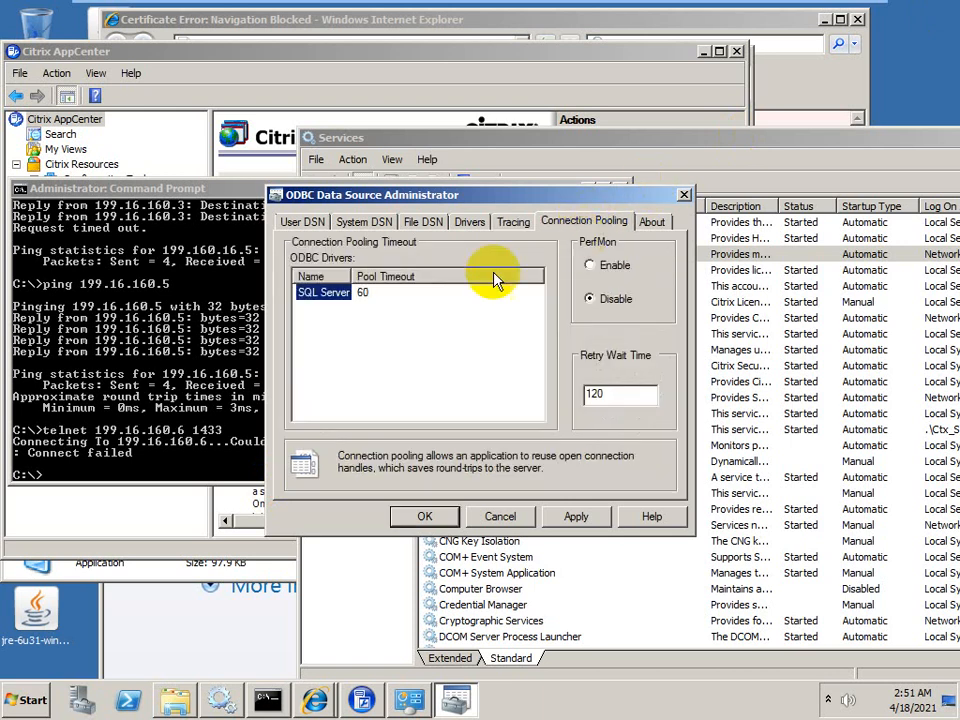
click(355, 221)
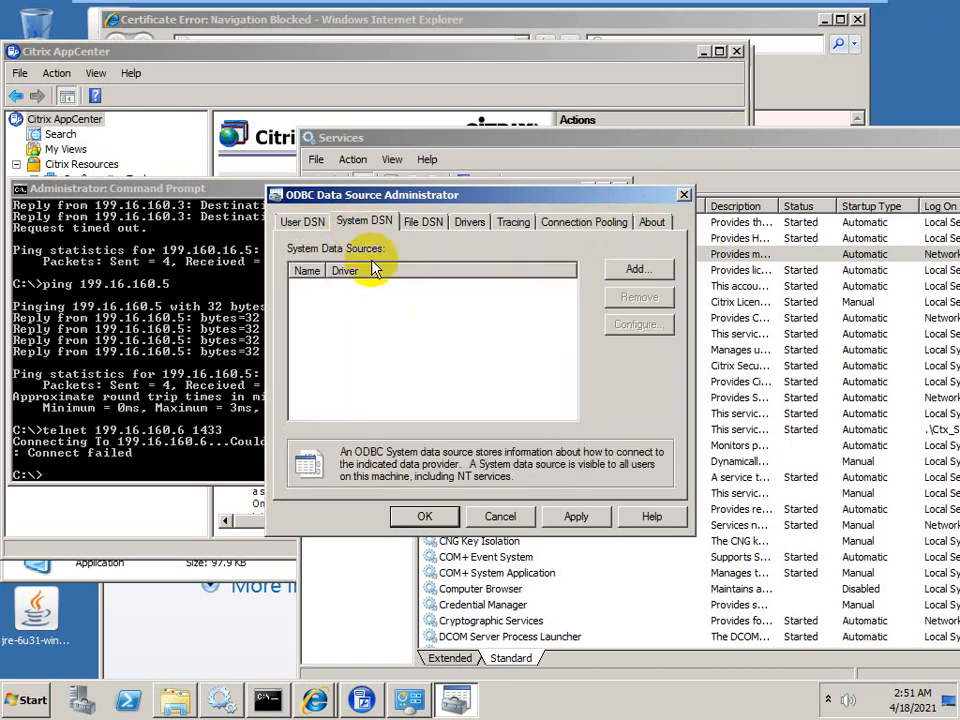
Step: Start a new system data source that uses the SQL Server driver and name it mf20.dsn
click(632, 272)
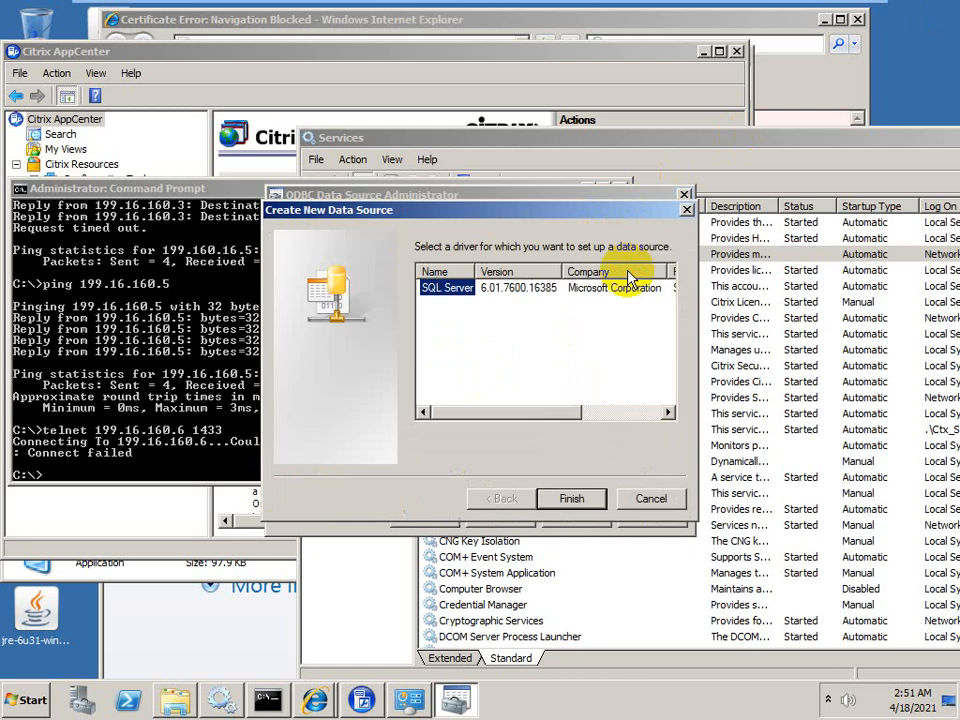
click(521, 292)
double_click(439, 290)
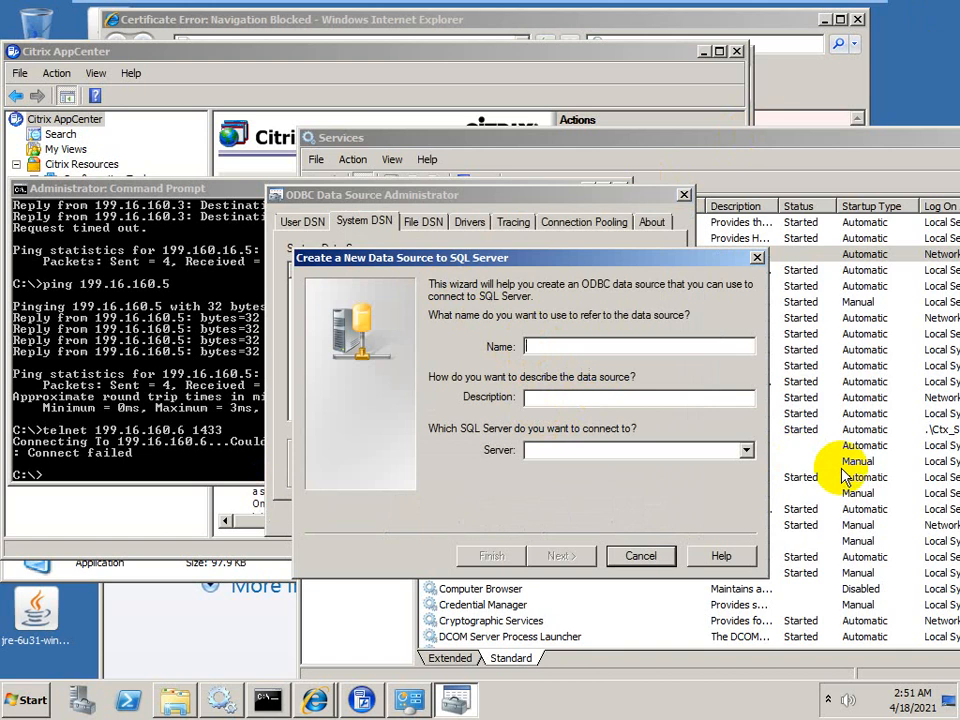
text(mf20.dsn)
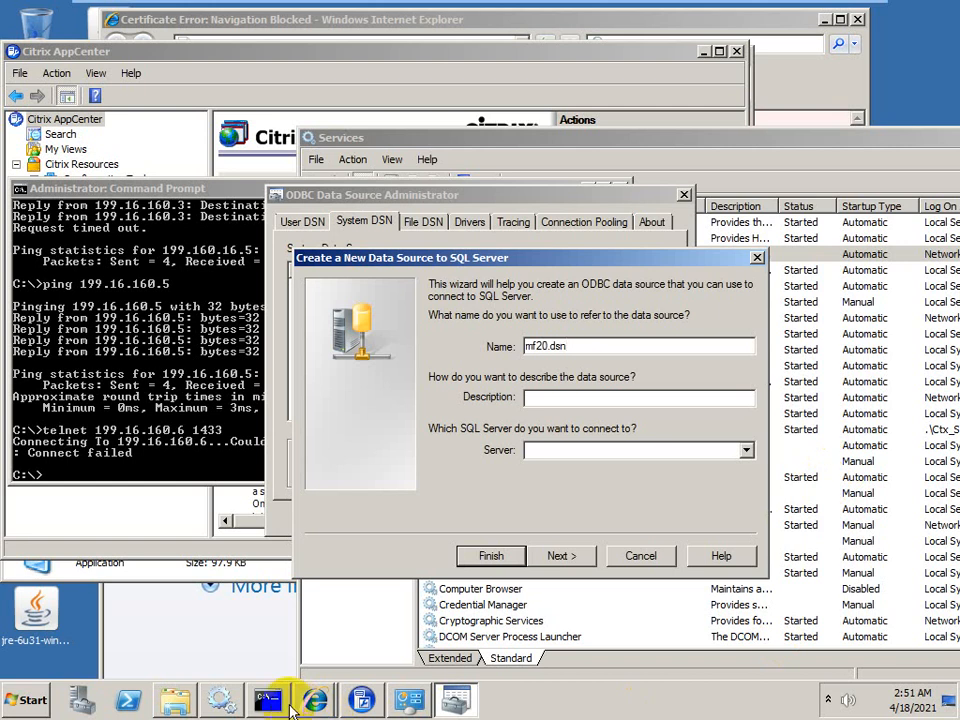
Step: Move mf20.dsn from the Citrix Independent Management Architecture folder to the desktop and close the folder window
click(174, 700)
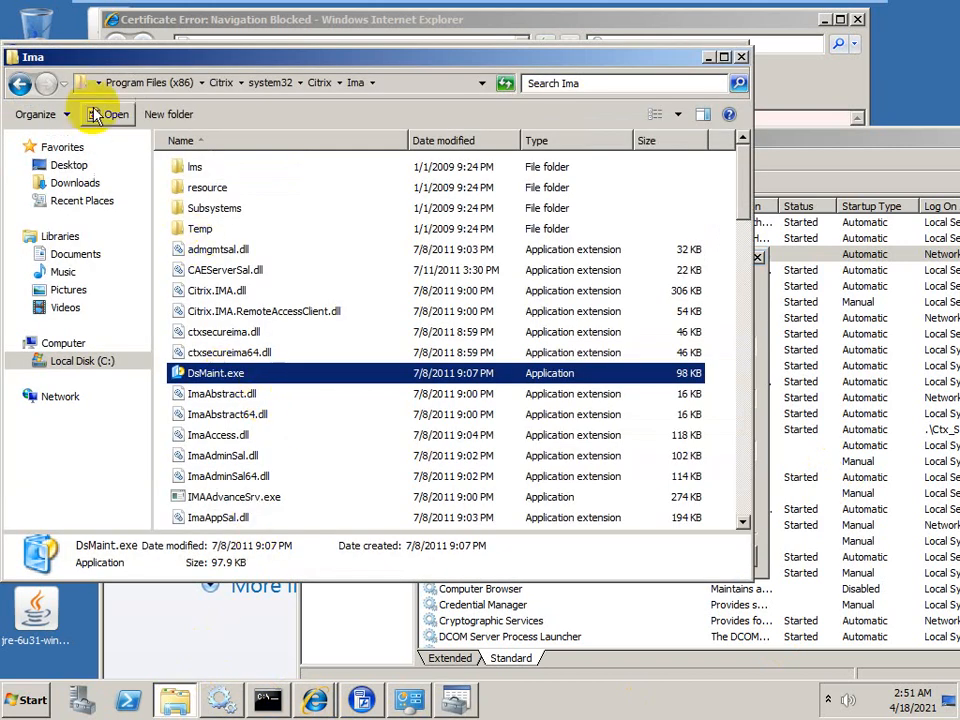
click(220, 84)
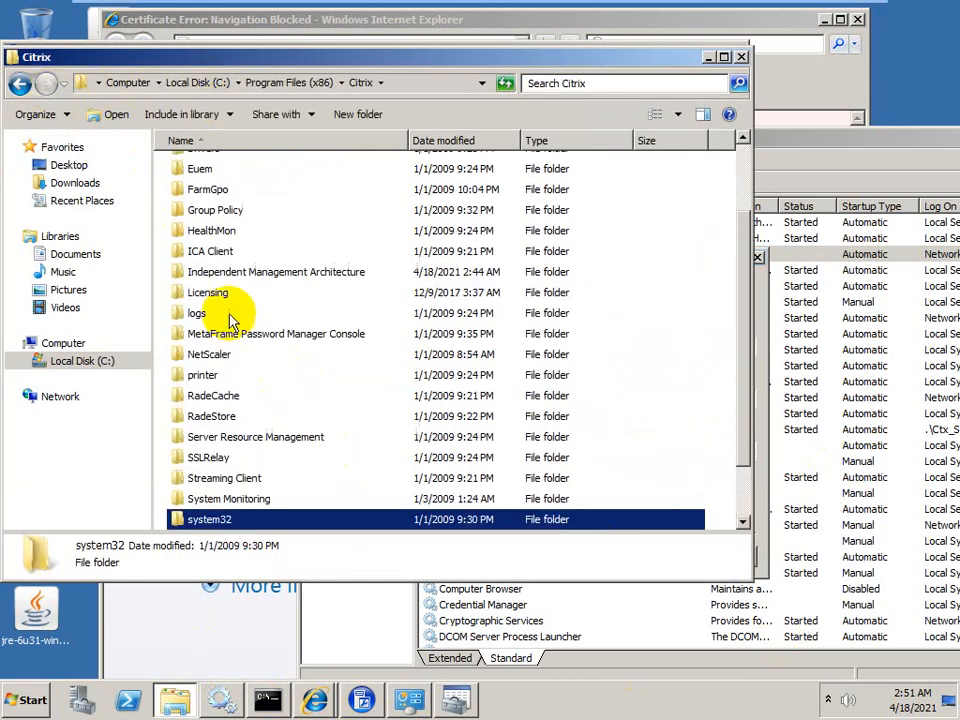
double_click(228, 273)
click(190, 249)
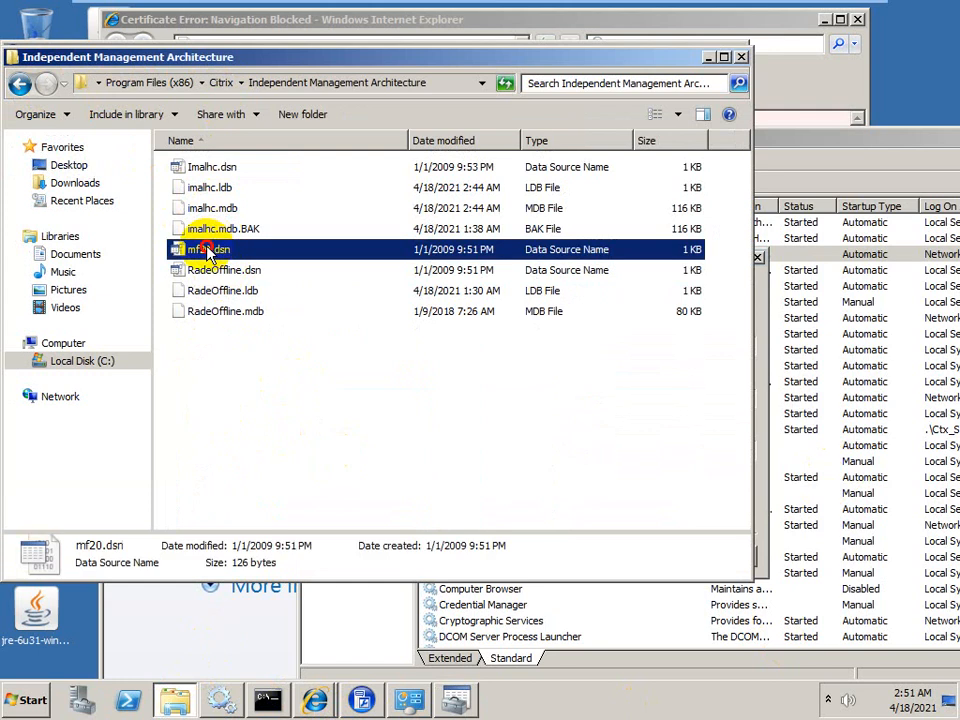
right_click(206, 250)
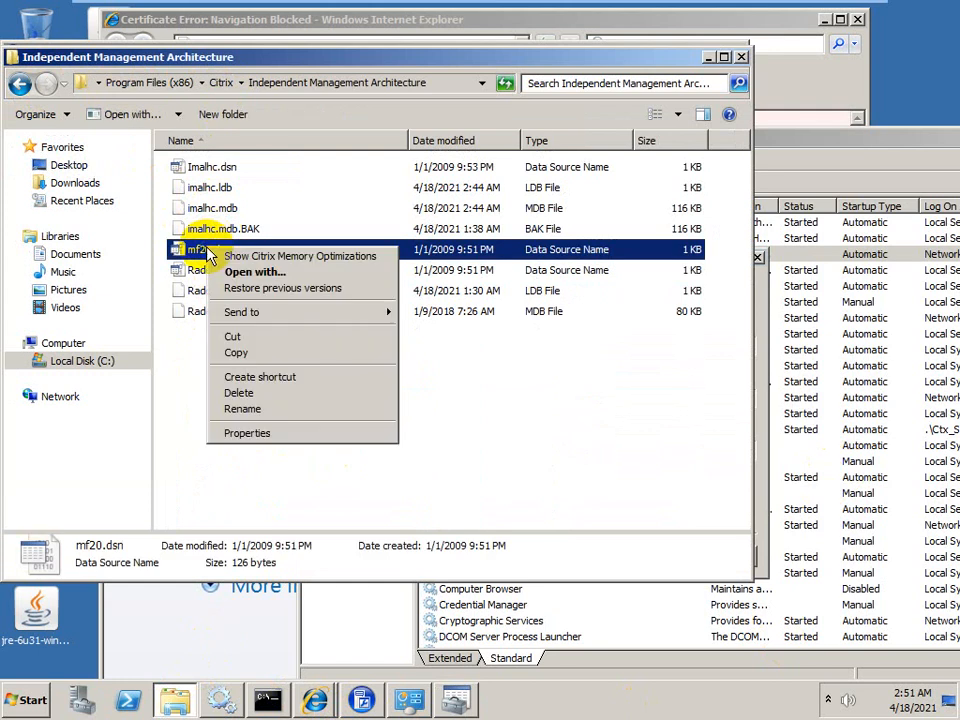
click(232, 336)
right_click(893, 75)
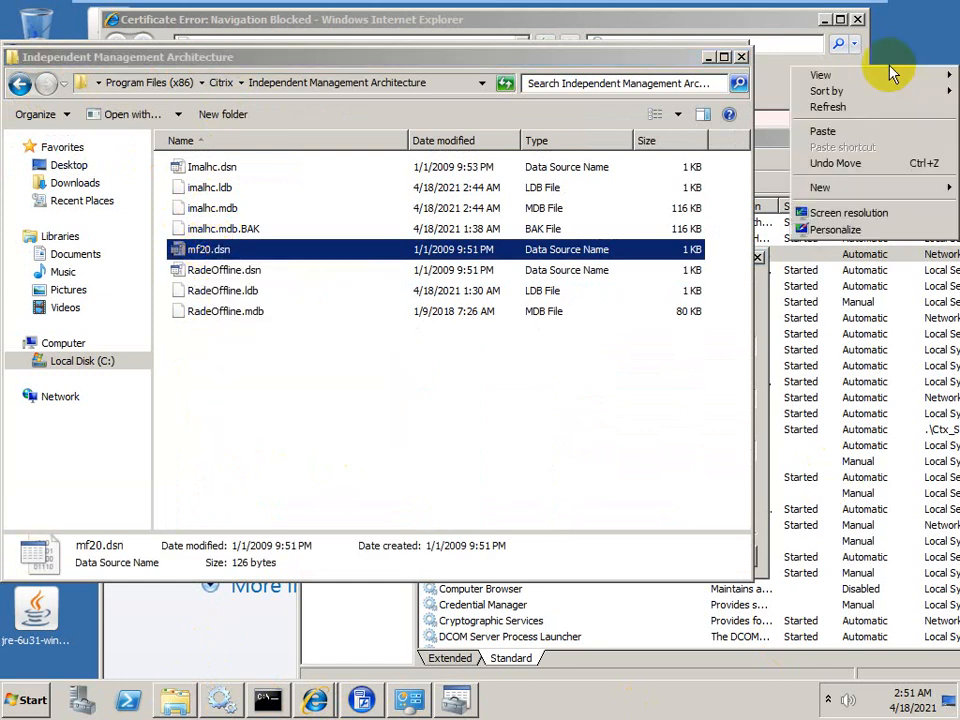
click(822, 132)
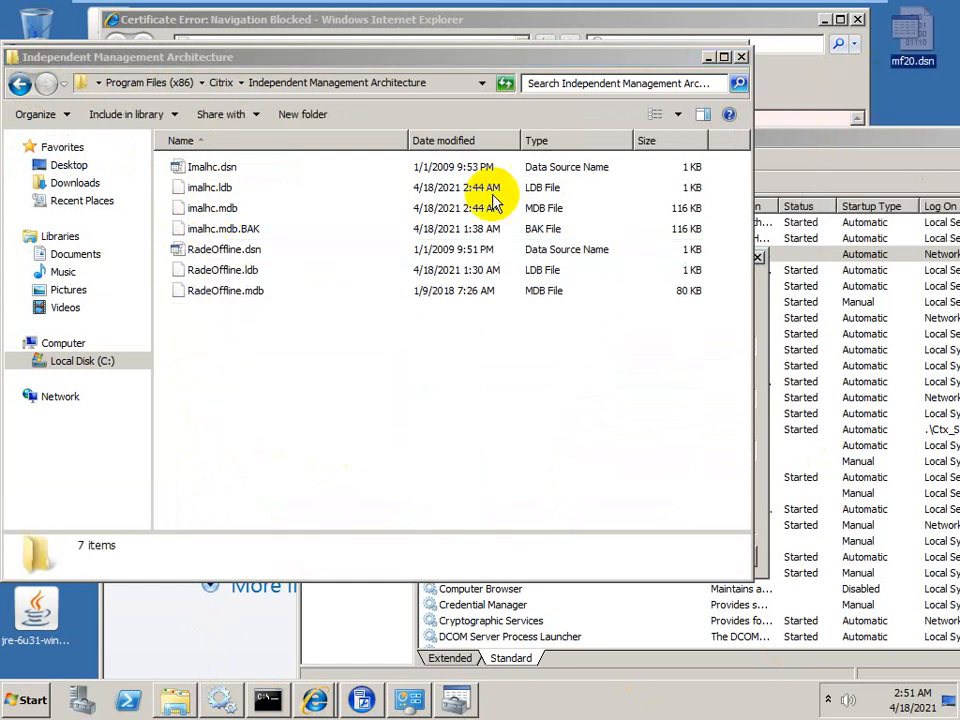
click(740, 57)
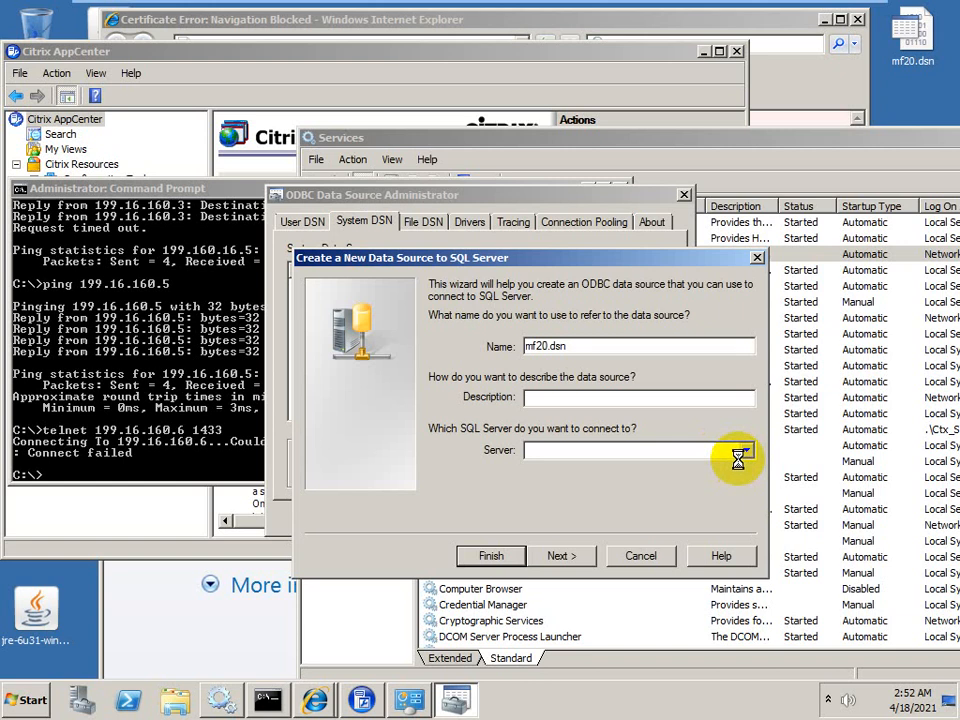
Step: Connect the data source to WINDB\CITRIXDB with SQL Server authentication, entering login ID citrix\Administrator and the account password, and continue the wizard
click(575, 487)
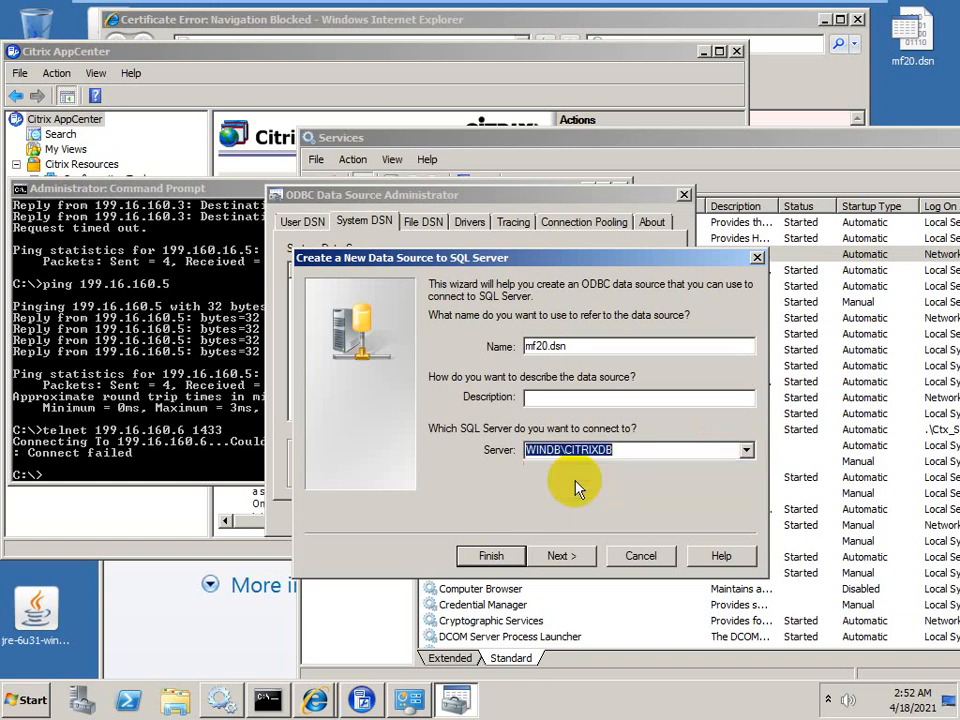
click(561, 560)
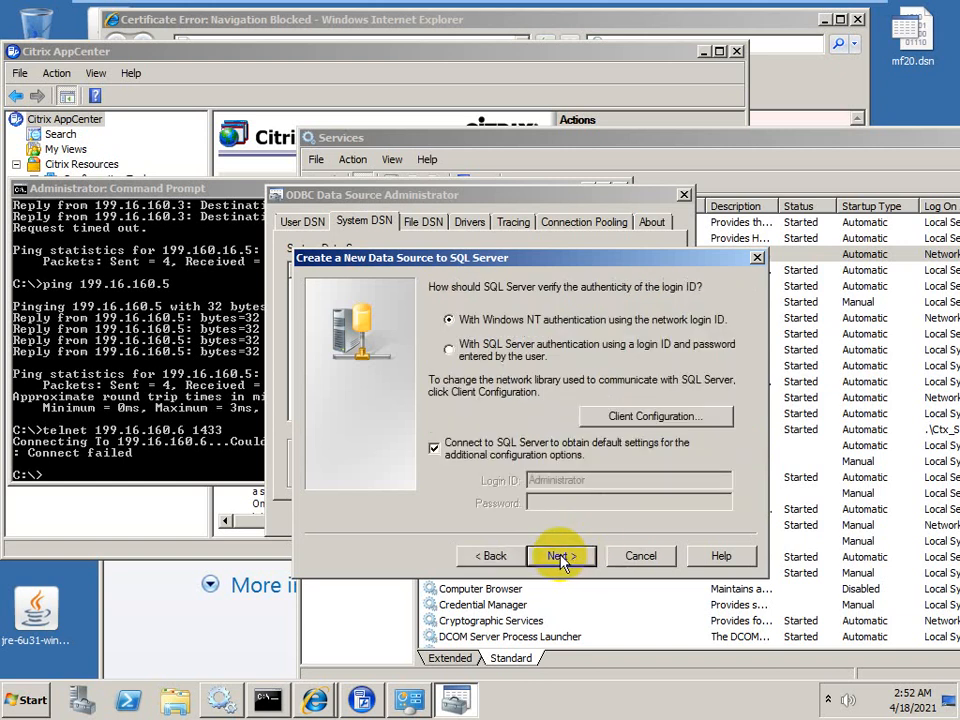
click(434, 449)
click(449, 349)
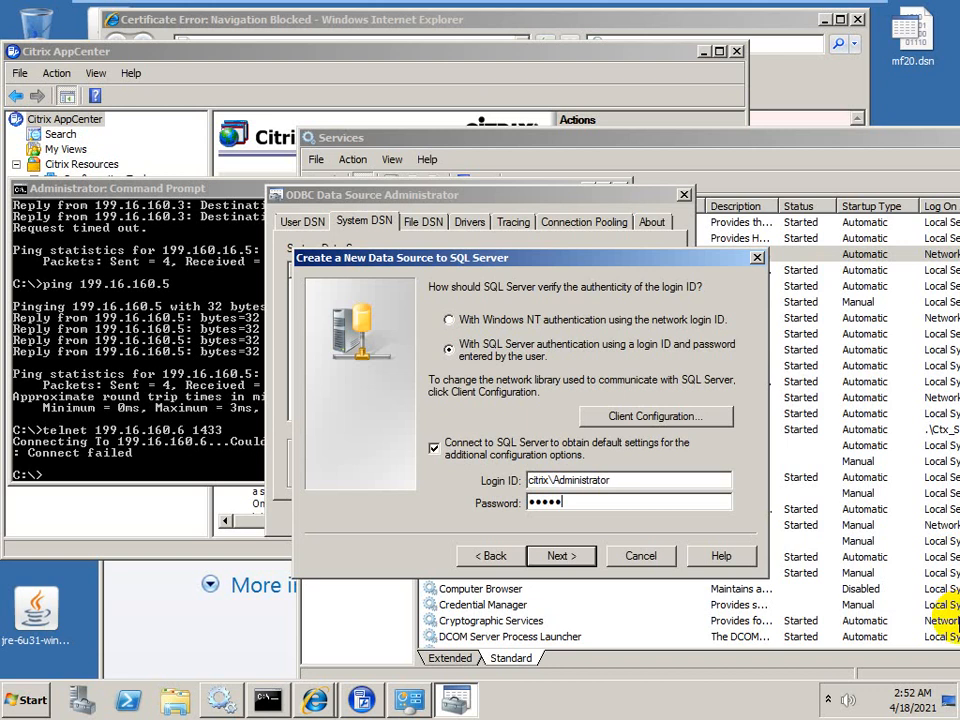
click(556, 555)
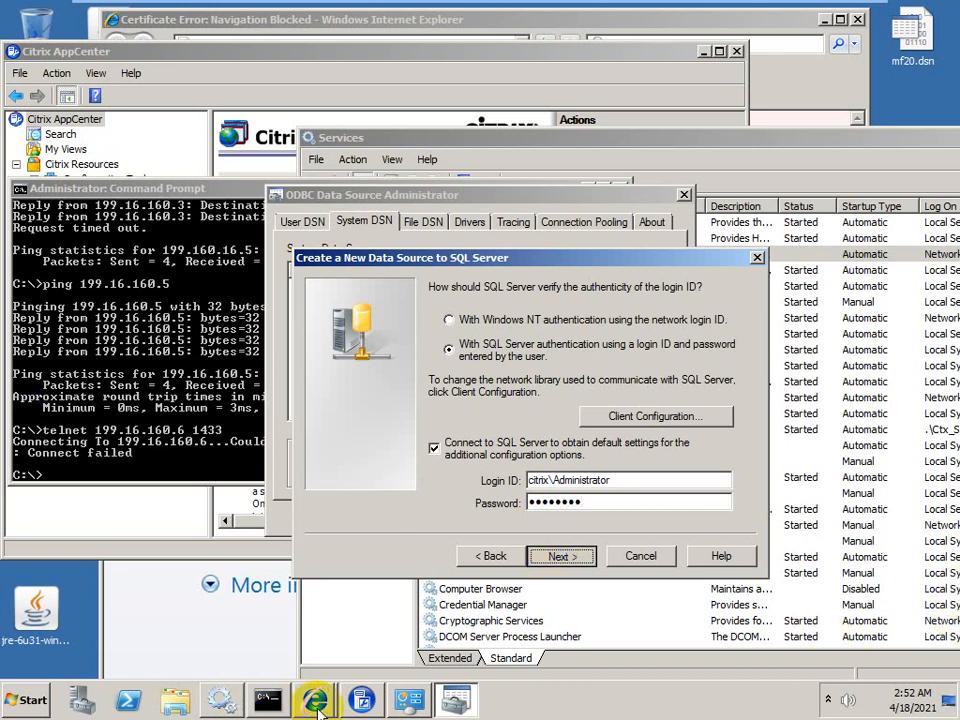
Step: Look through the Citrix folder in Program Files (x86), including XenApp and system32, for the available farm command-line utilities
click(176, 704)
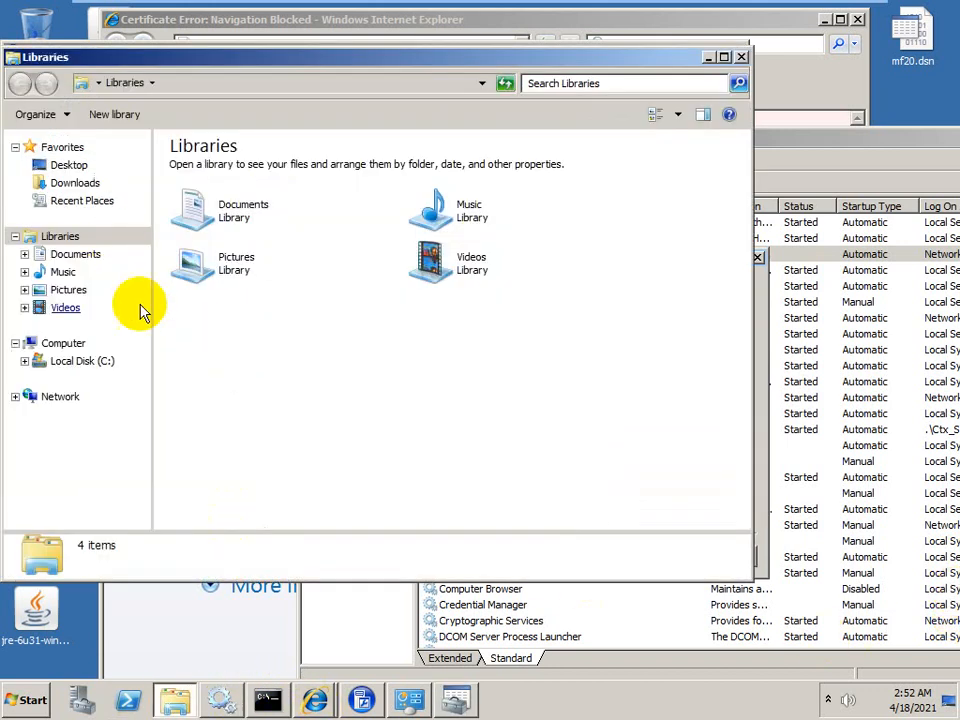
click(75, 366)
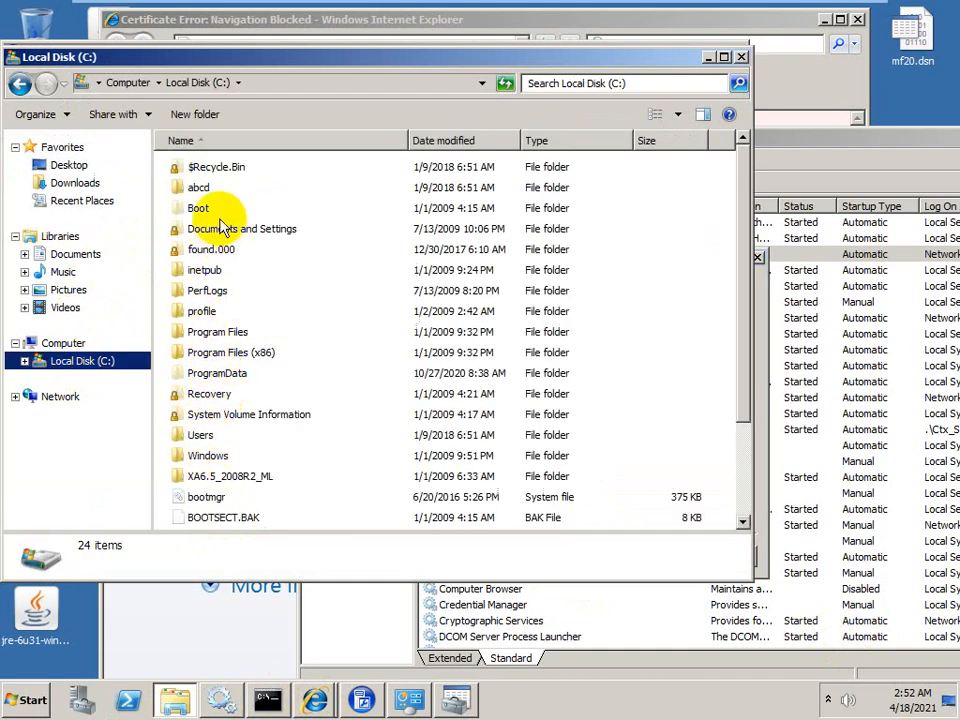
double_click(199, 352)
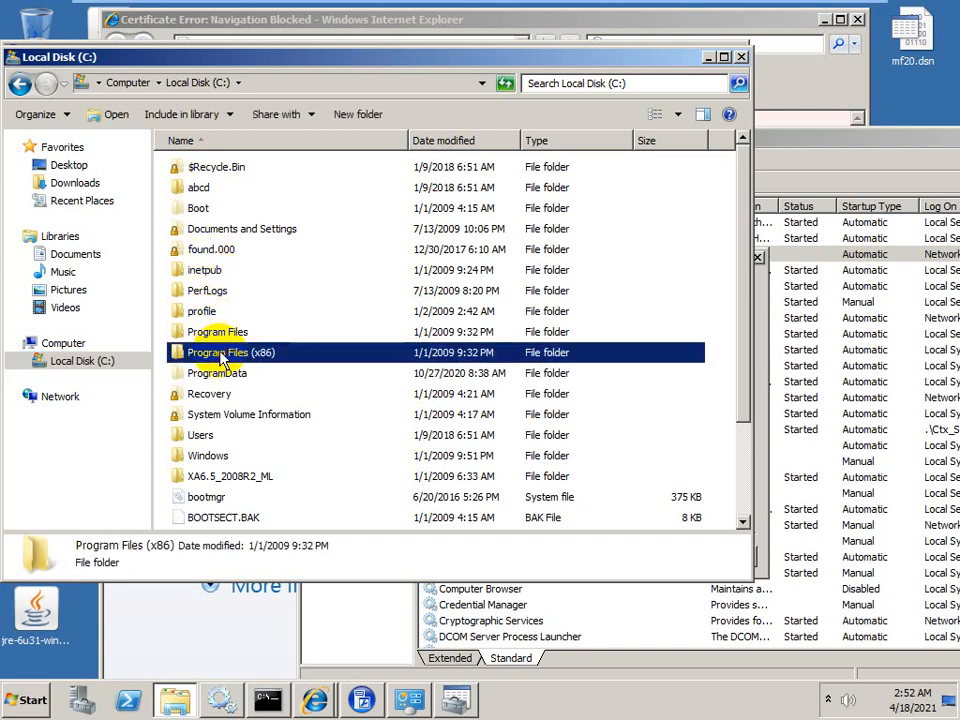
click(200, 168)
double_click(200, 168)
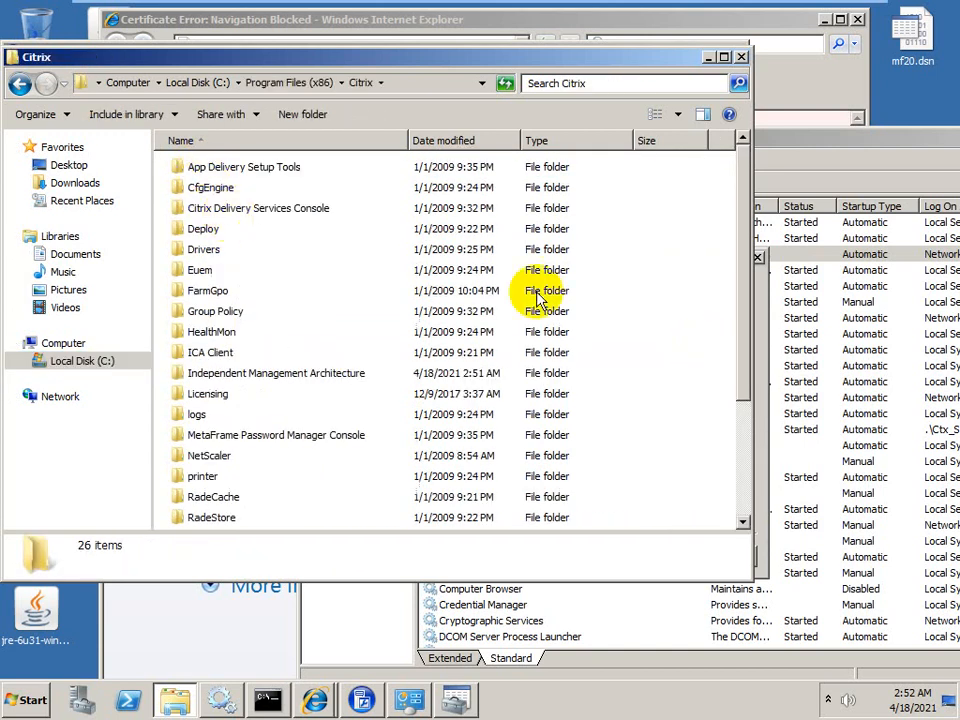
drag(748, 318, 739, 446)
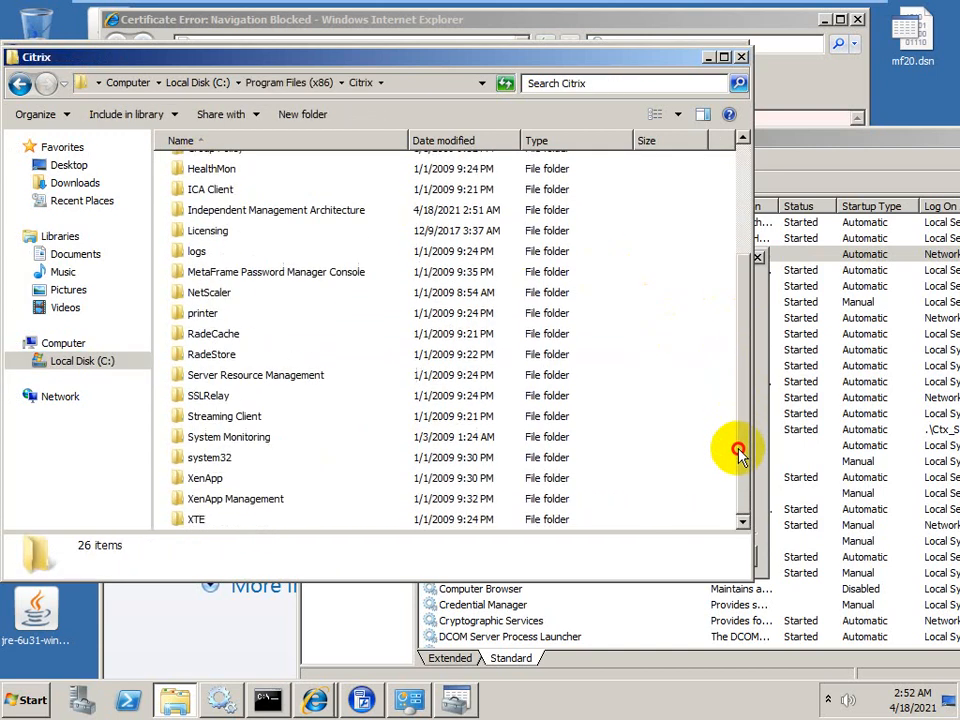
double_click(210, 481)
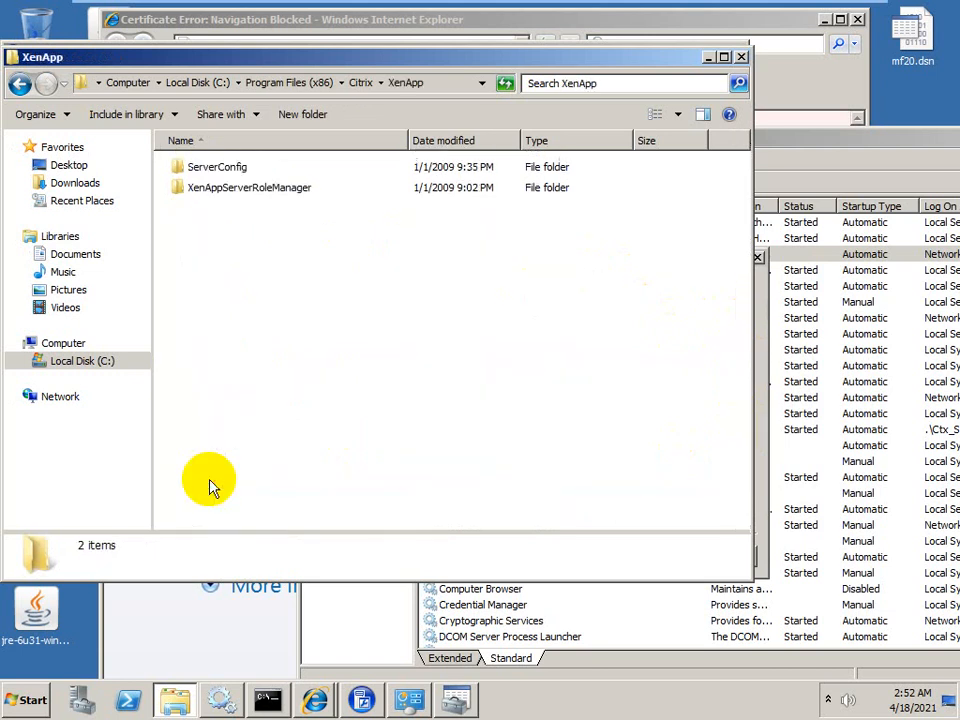
click(22, 86)
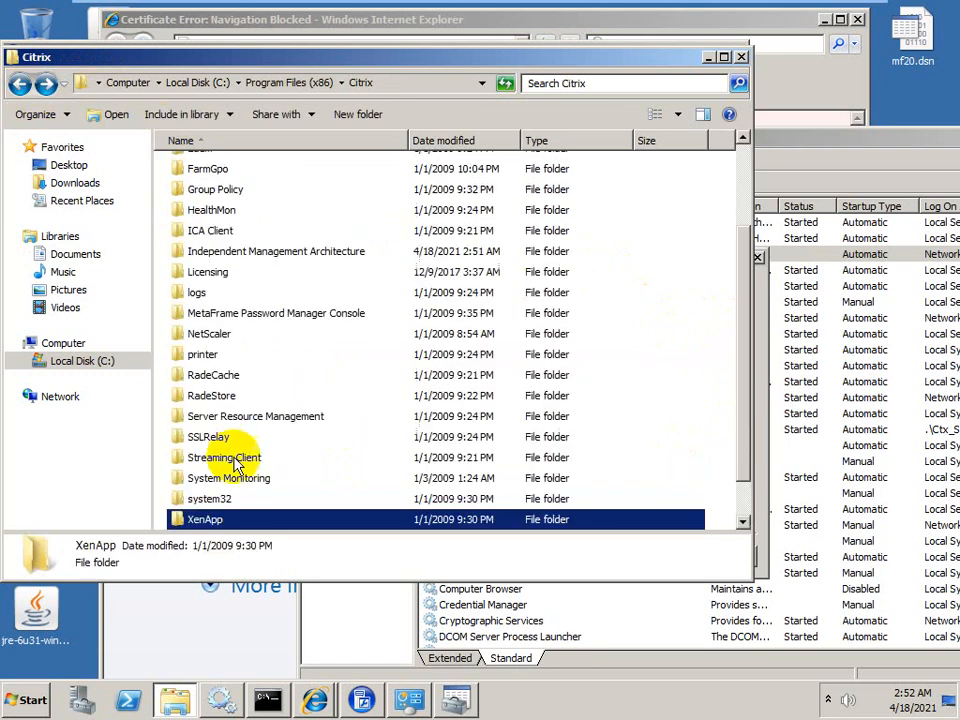
double_click(229, 503)
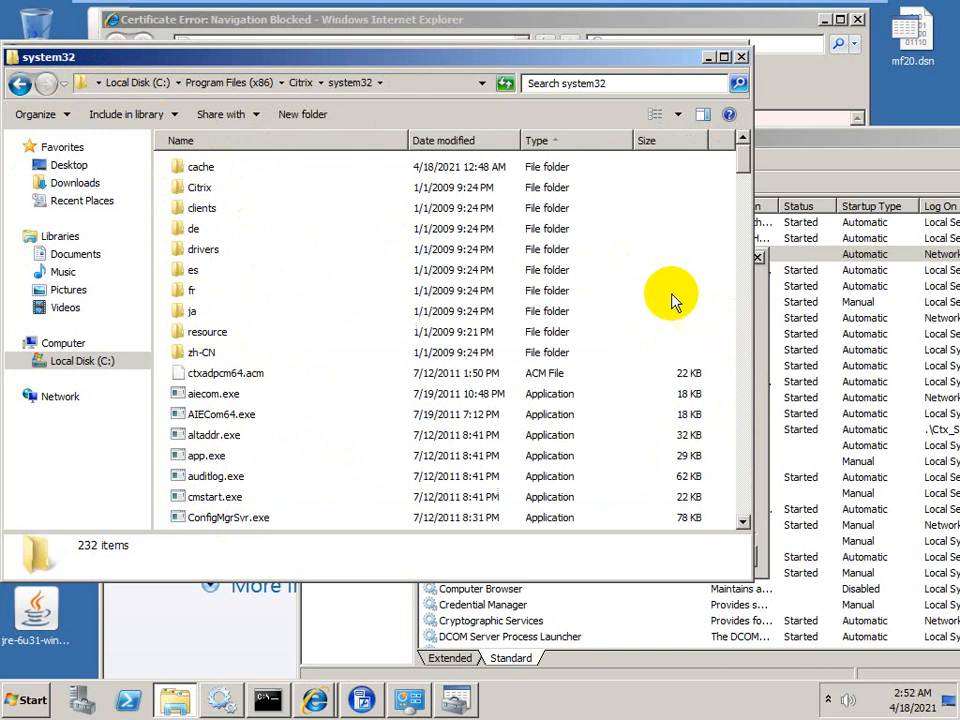
drag(744, 163, 734, 200)
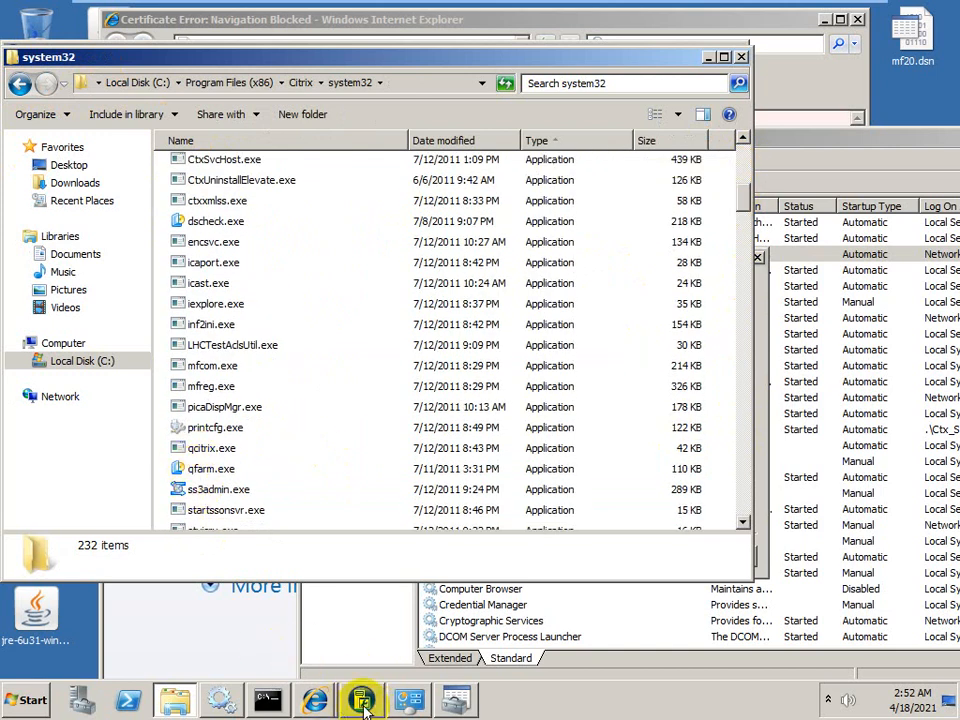
Step: Run the qfarm command in the Command Prompt to query the Citrix farm
click(267, 699)
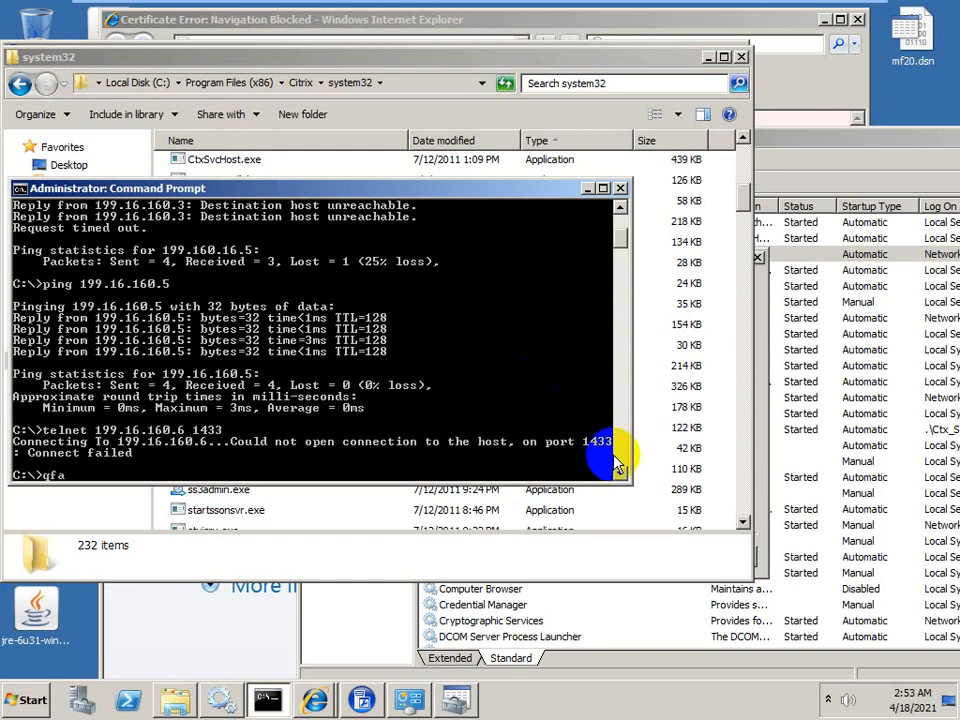
text(qfarm)
key(Return)
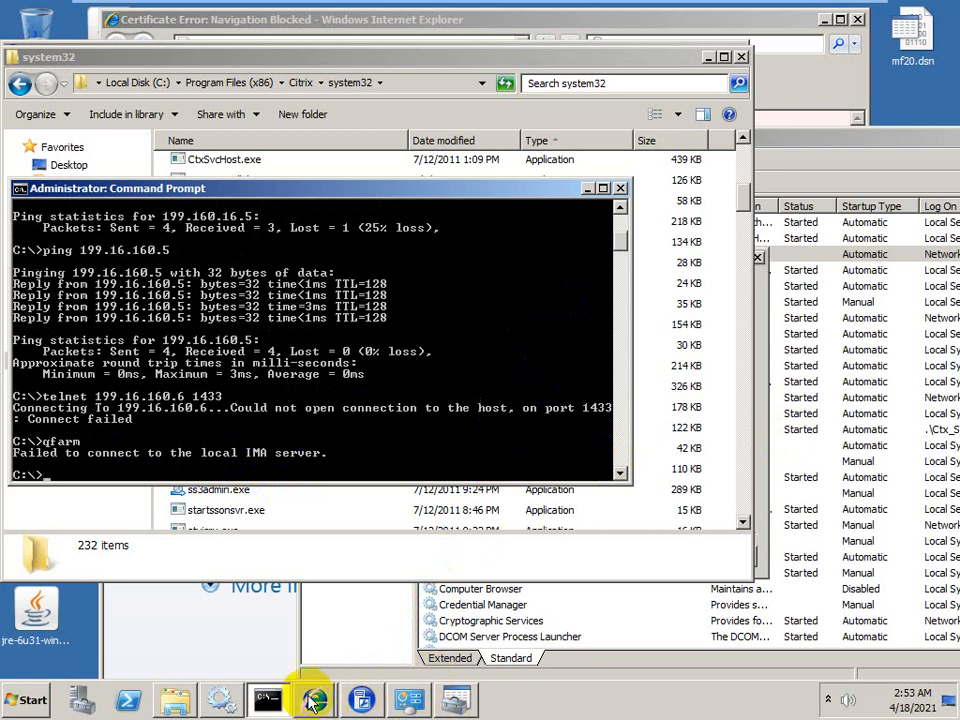
Step: Check the Services start error for Citrix Independent Management Architecture, and minimize the virtual machine to reach the host desktop
click(228, 706)
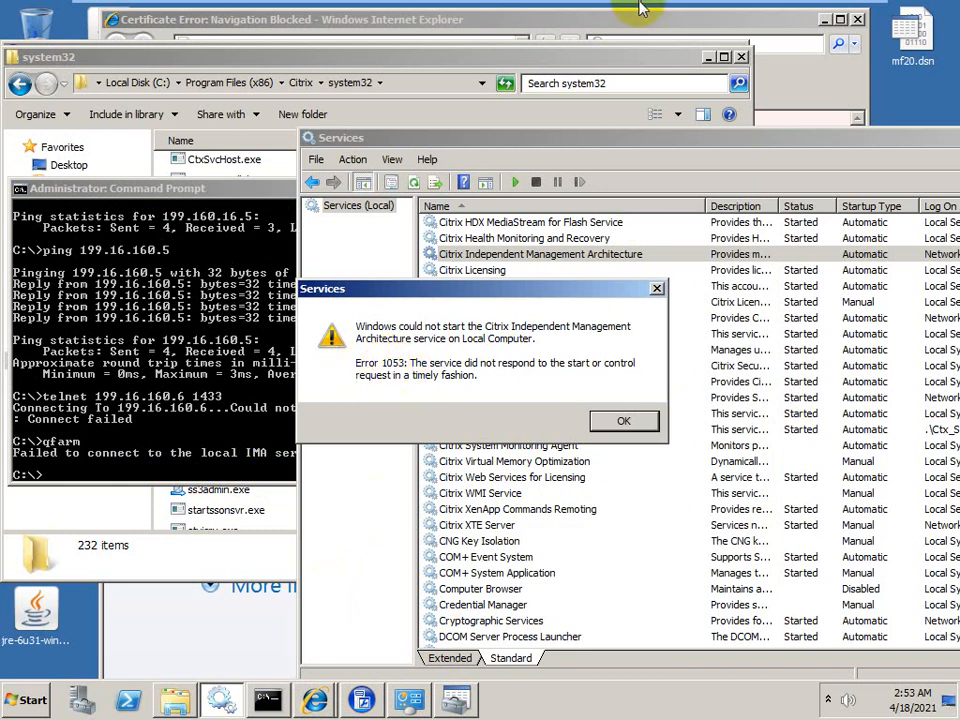
mouse_move(645, 9)
click(815, 18)
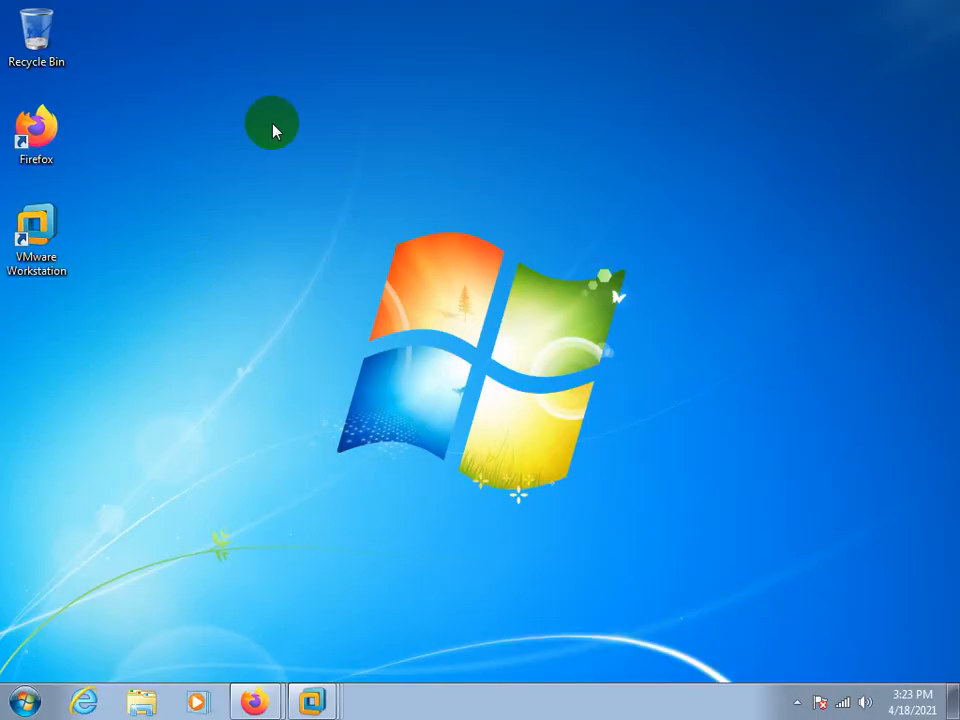
Step: Switch to Firefox and open google.com in the tab showing the Citrix website
click(250, 704)
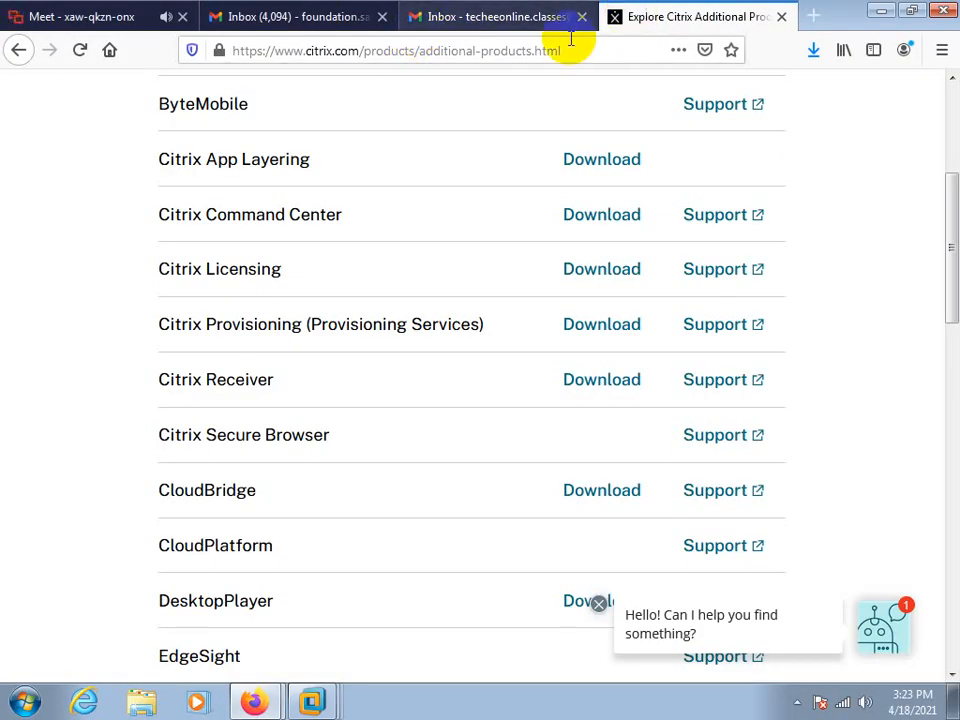
click(17, 52)
click(17, 52)
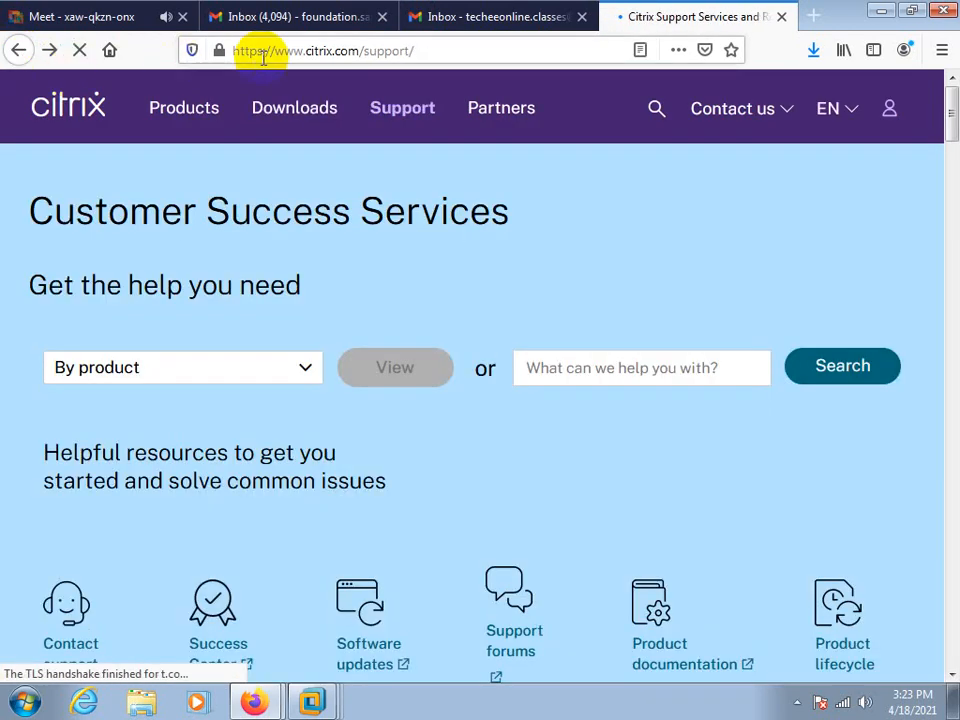
click(289, 46)
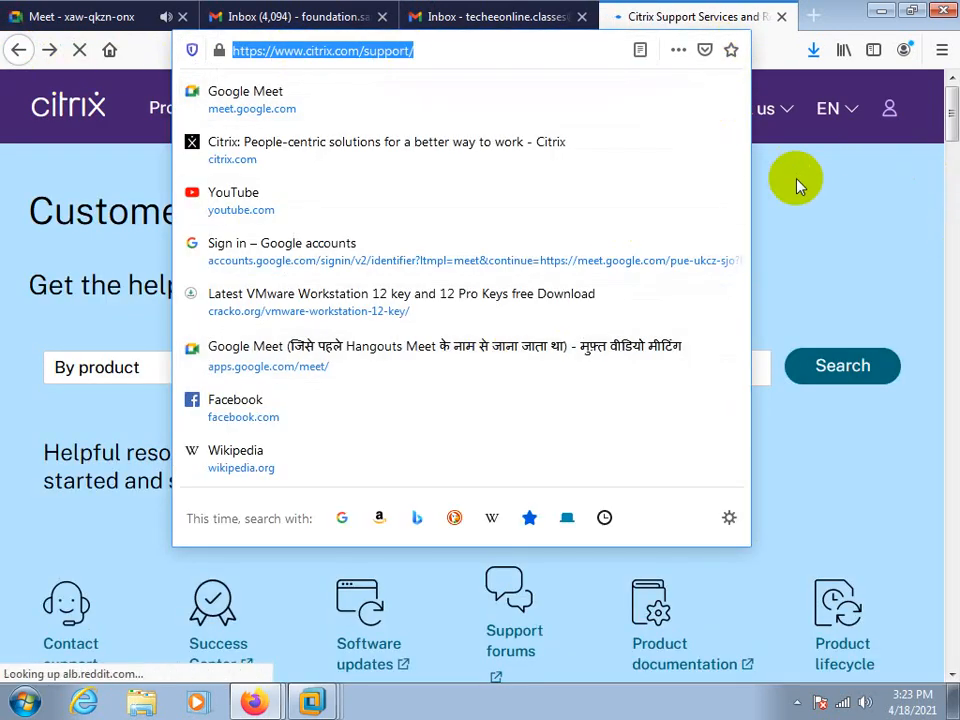
text(gp)
key(BackSpace)
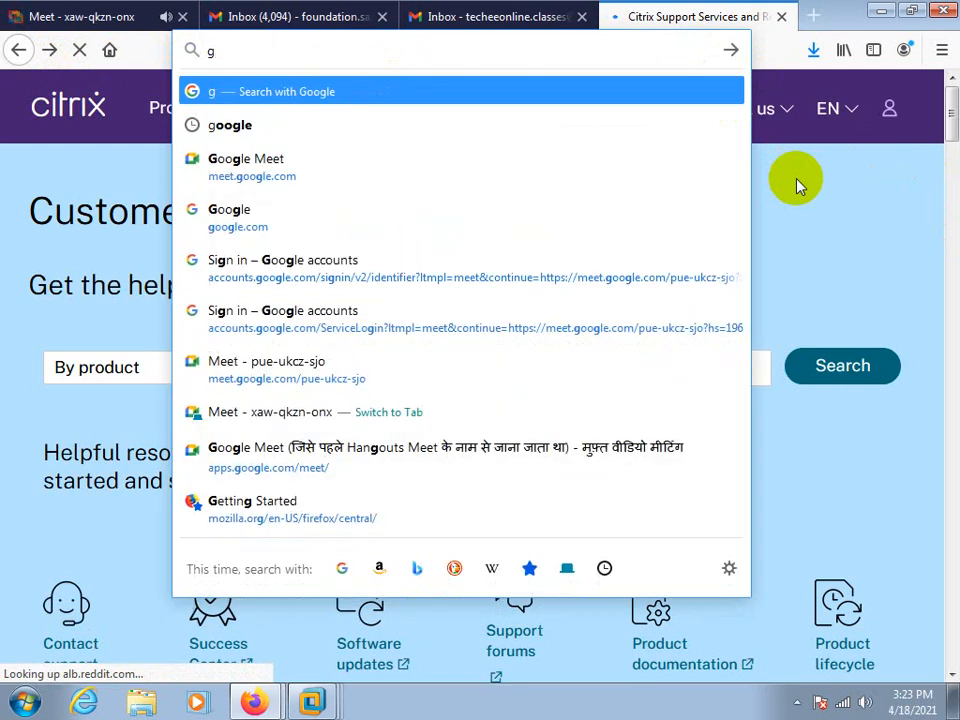
text(oogle.com/)
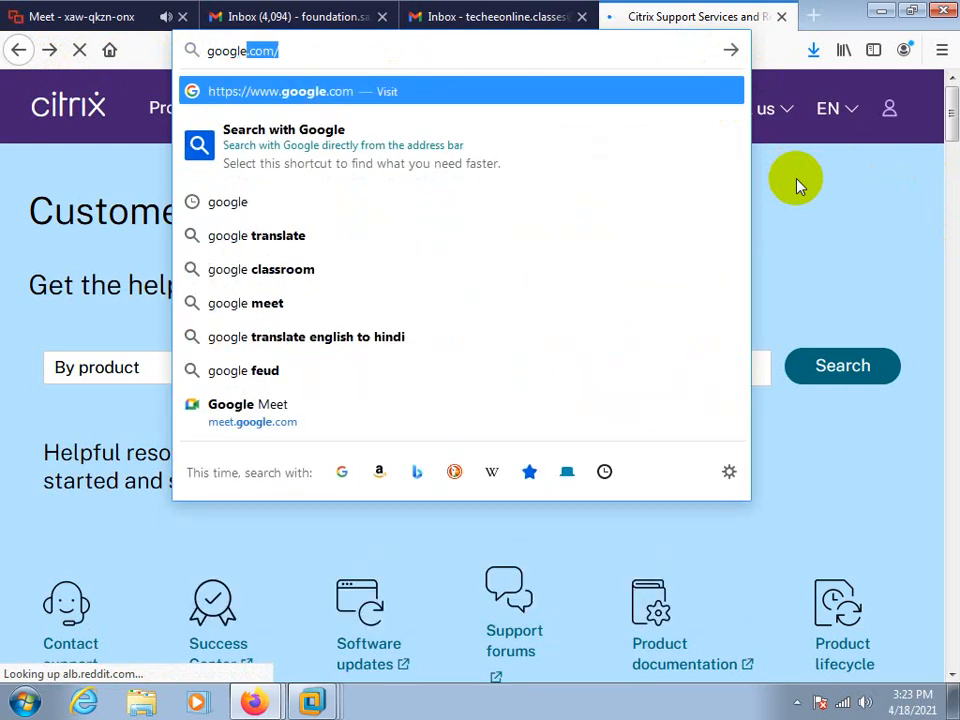
key(Return)
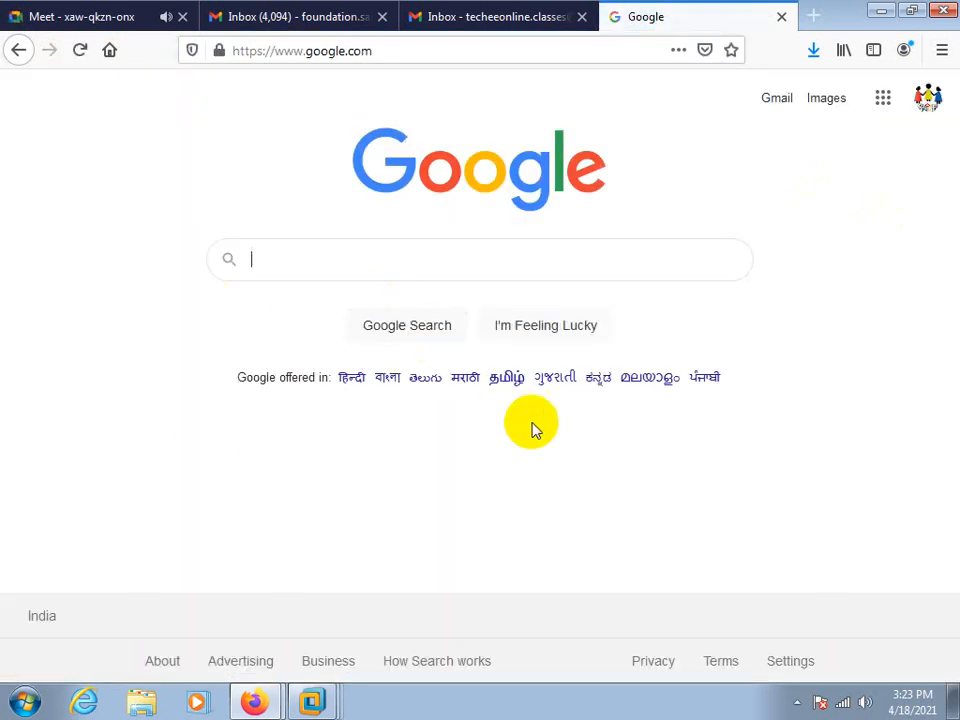
Step: Search Google for "citrix xenapp Error 1053"
text(Err)
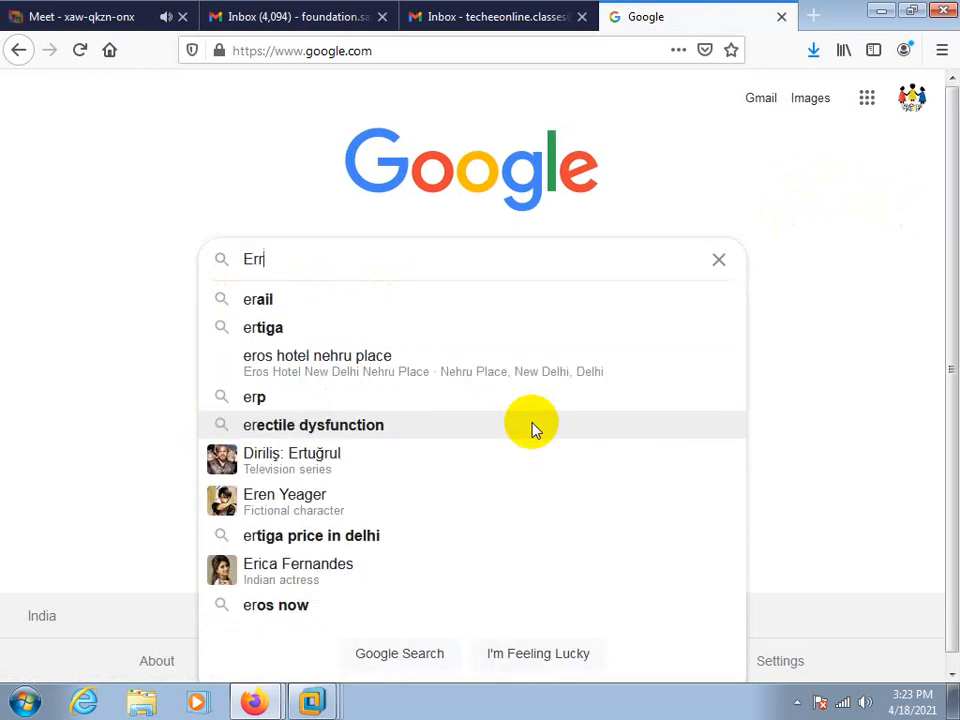
text(or 10)
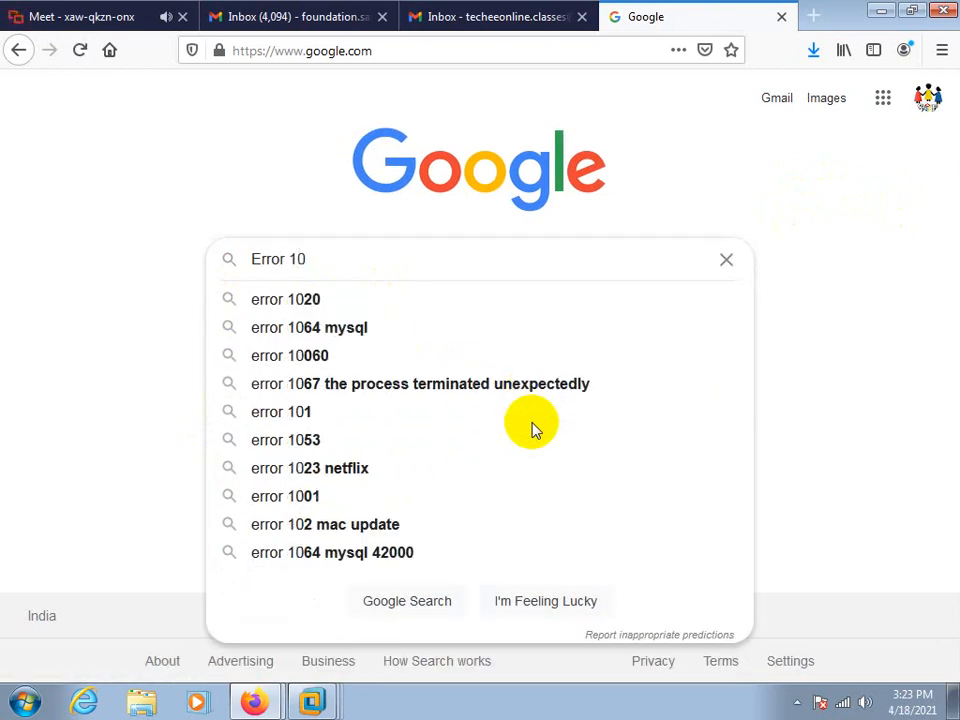
text(53)
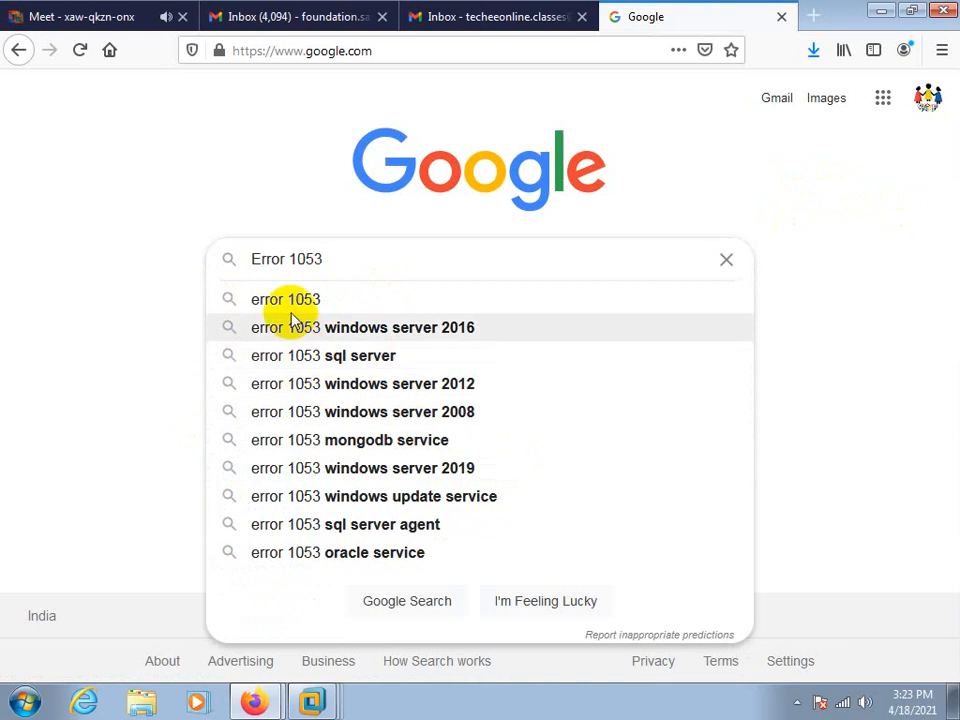
click(252, 259)
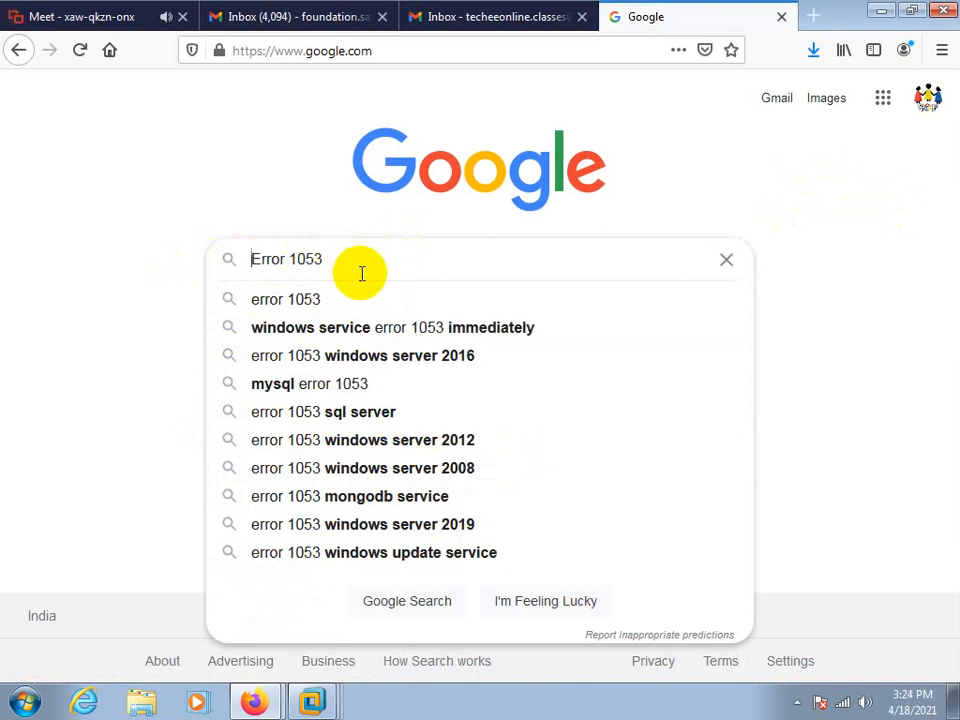
text(citrix xenapp)
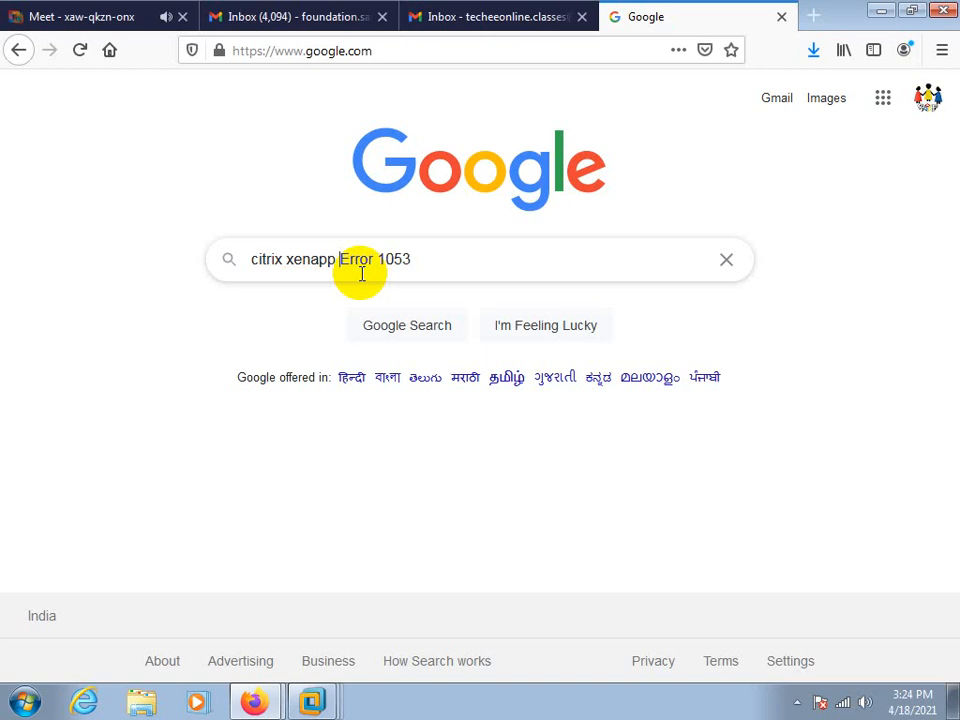
key(Return)
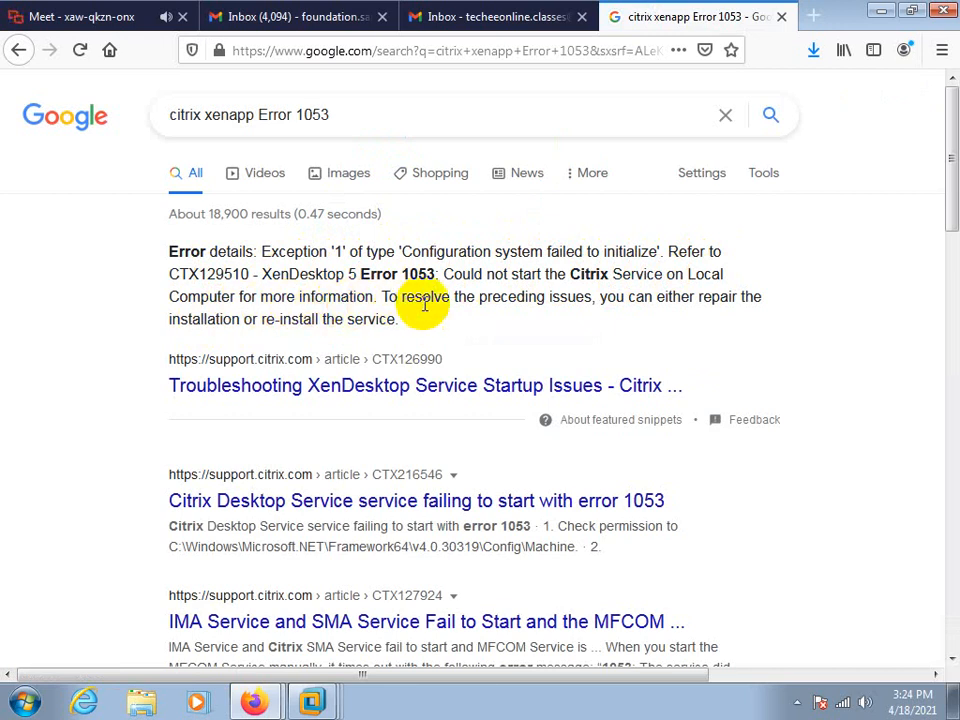
Step: Open the CTX126990, CTX216546 and CTX127924 Citrix support results in separate new tabs
right_click(308, 393)
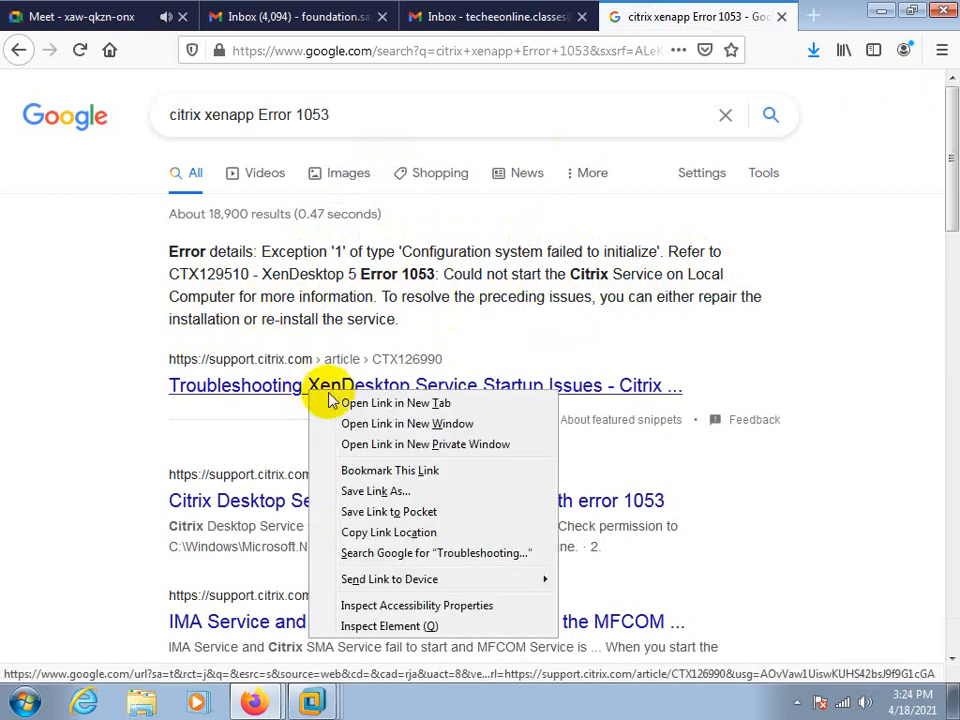
click(340, 401)
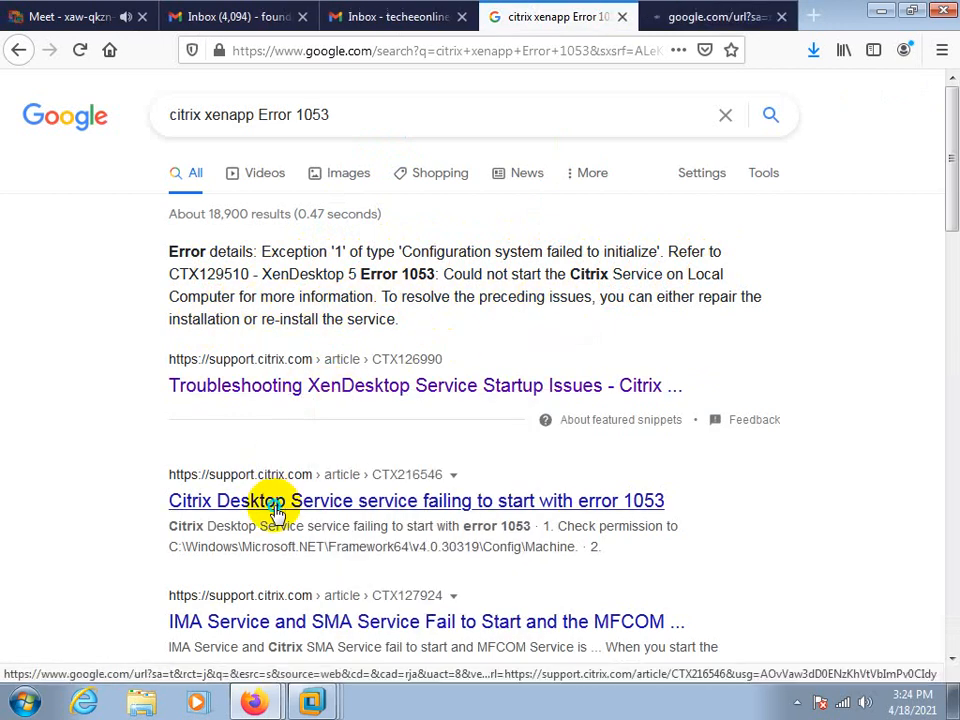
right_click(275, 508)
click(321, 272)
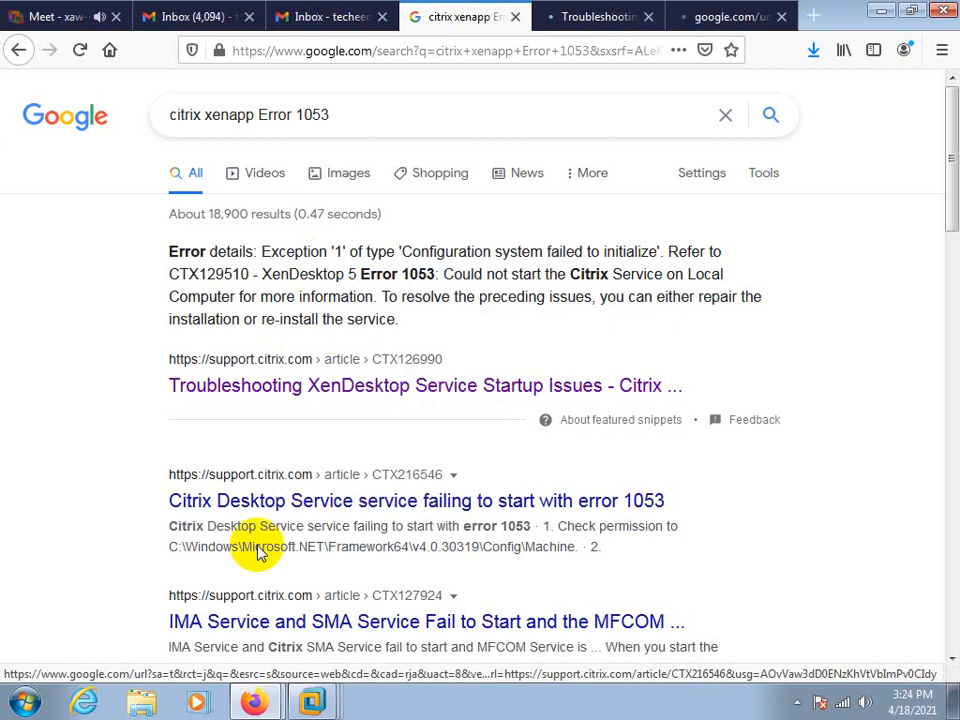
right_click(250, 621)
click(295, 386)
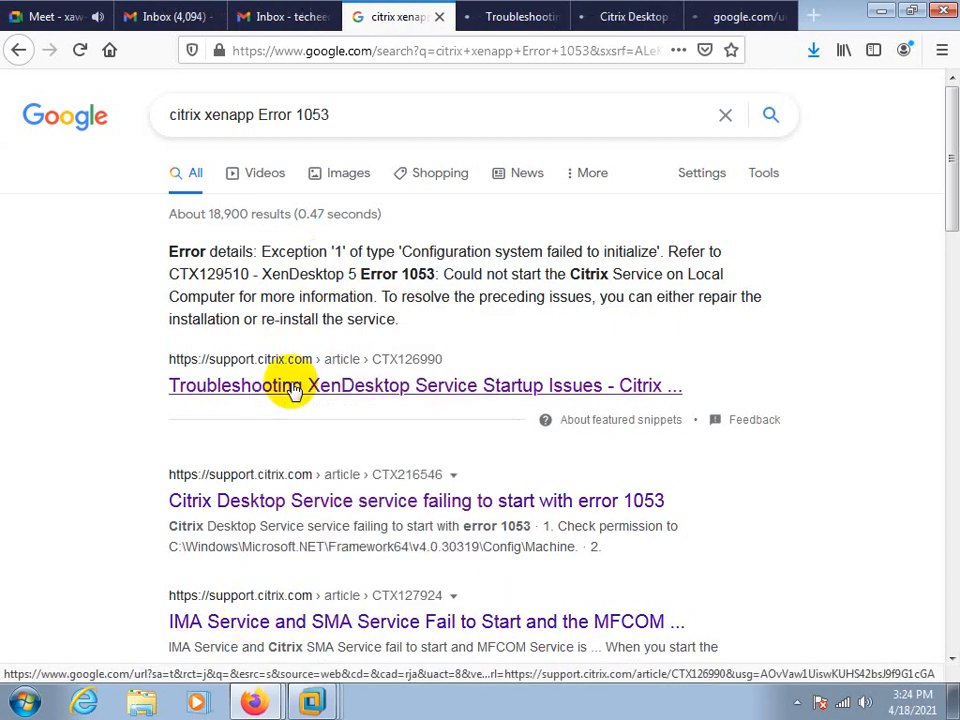
Step: Read the XenDesktop service startup troubleshooting article and the symptoms section of the Citrix Desktop Service error 1053 article
click(499, 17)
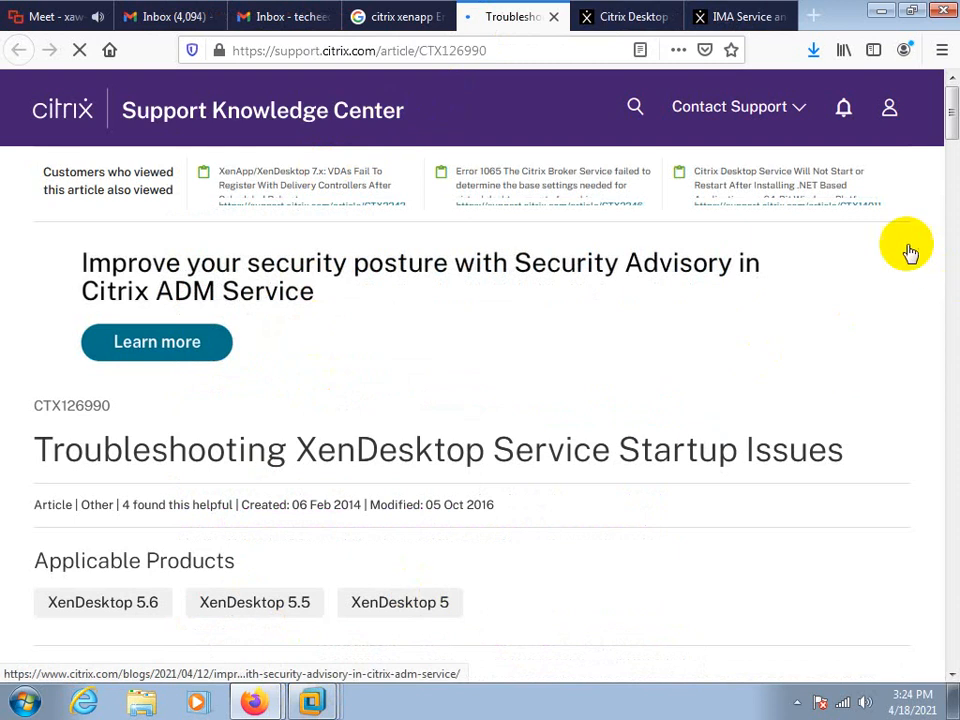
drag(953, 120, 948, 320)
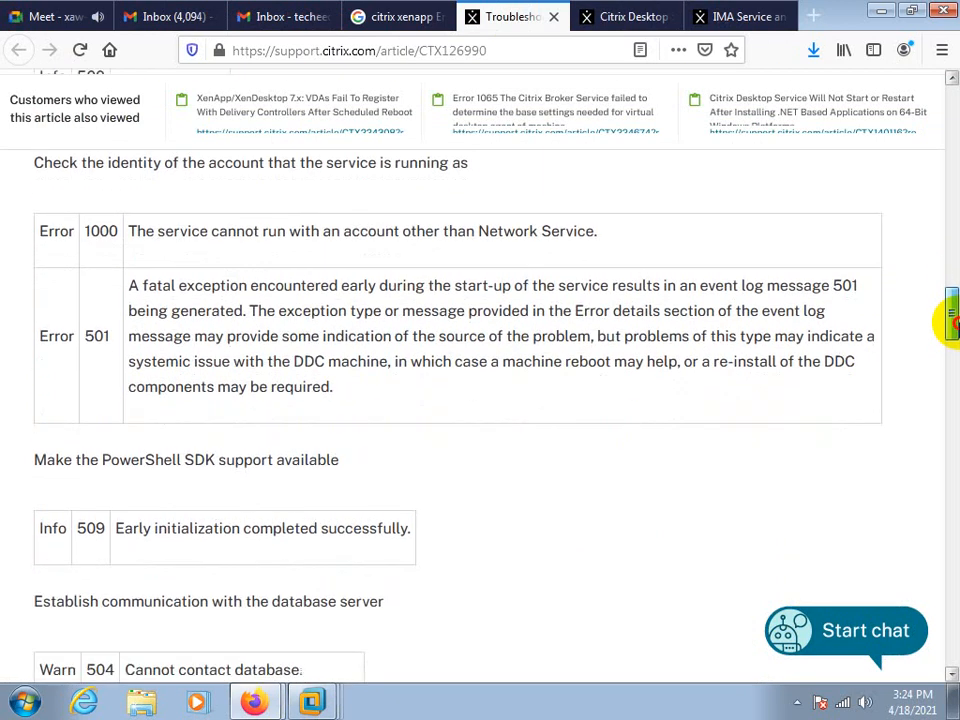
click(610, 18)
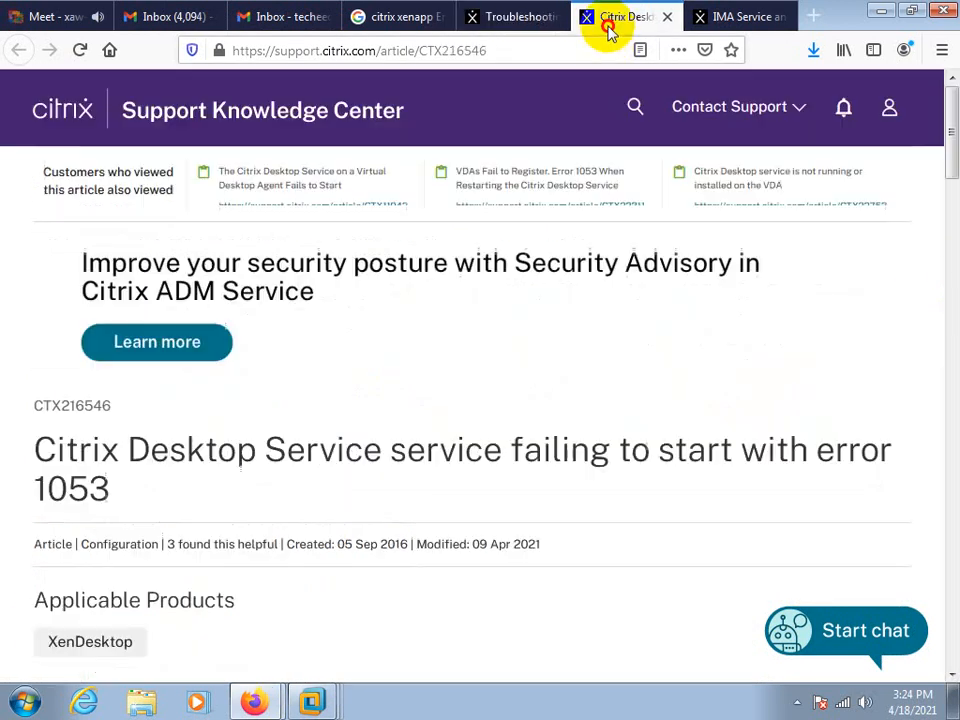
drag(952, 140, 948, 214)
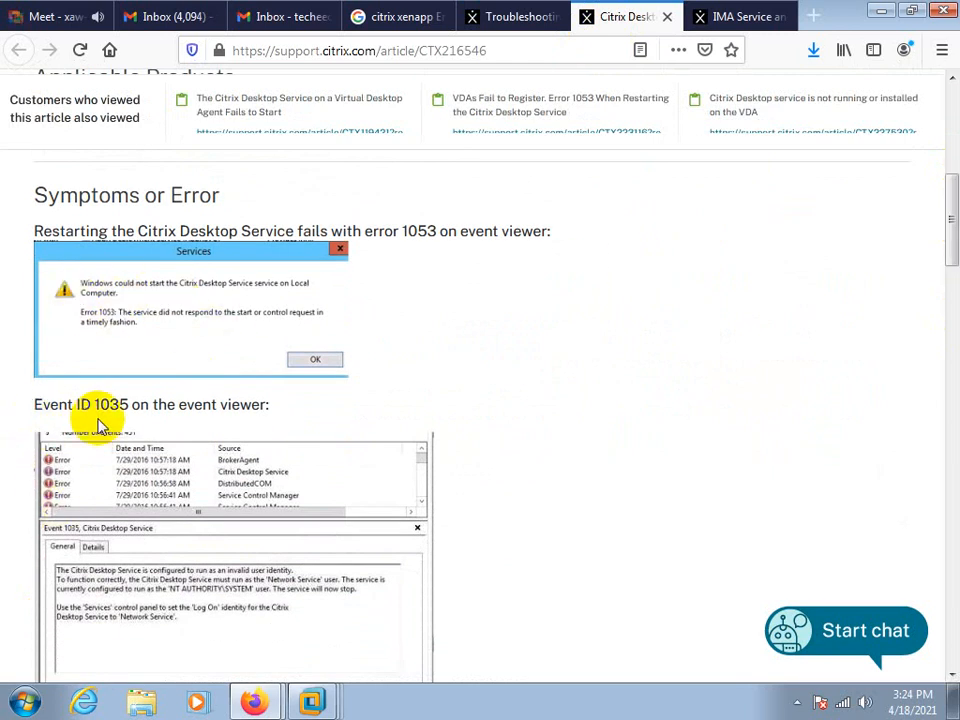
Step: Switch back to the virtual machine and dismiss the Services error for Citrix Independent Management Architecture
click(313, 705)
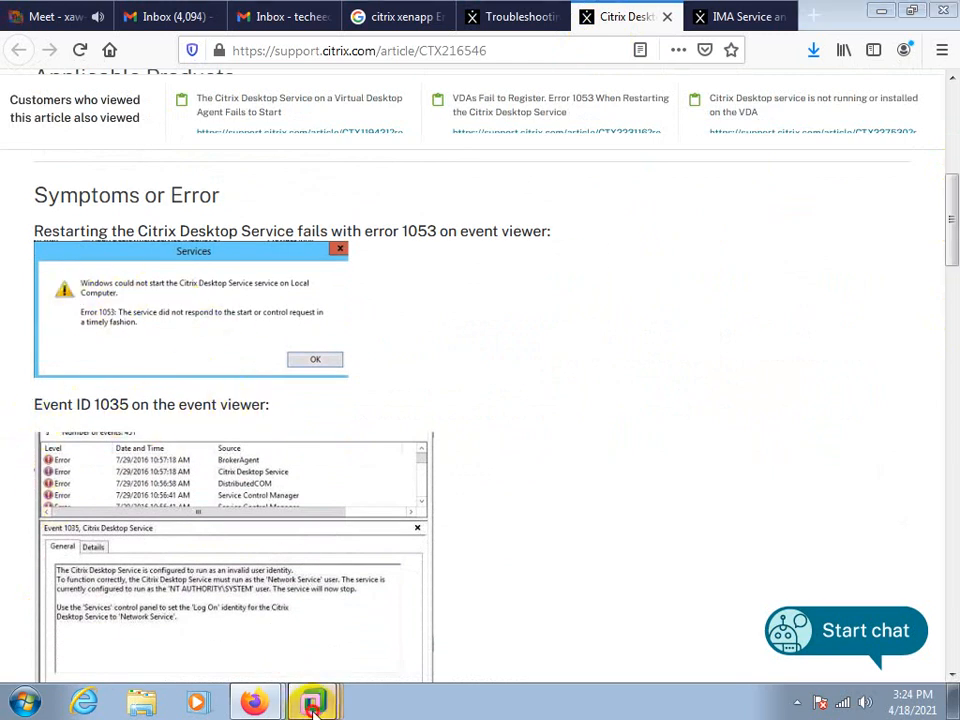
click(290, 583)
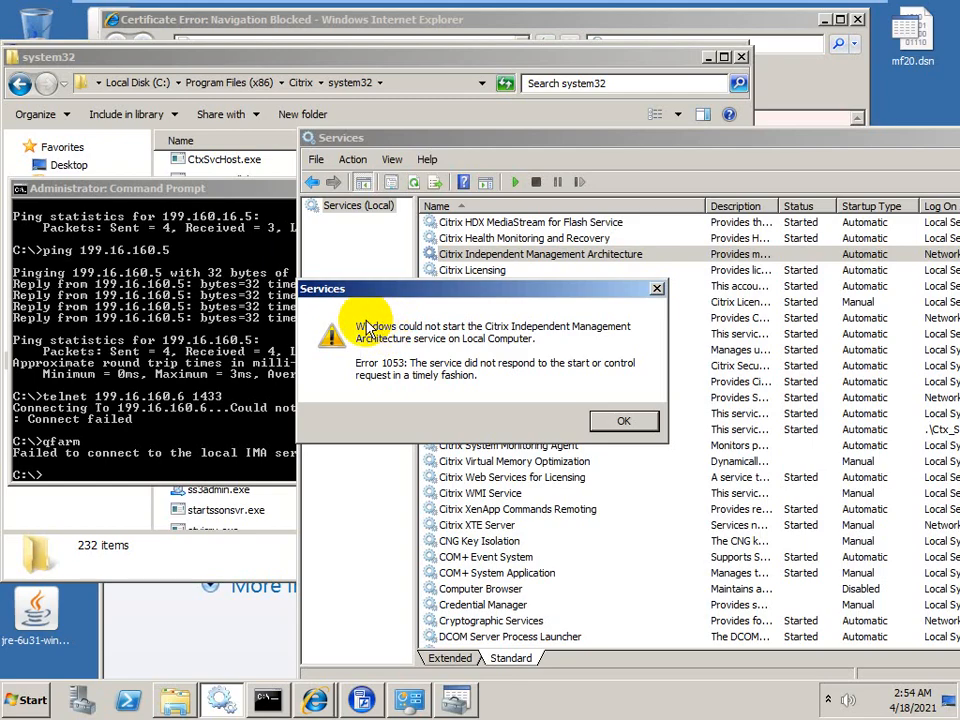
click(592, 424)
Step: Launch Event Viewer with eventvwr and show the Application log under Windows Logs
click(30, 700)
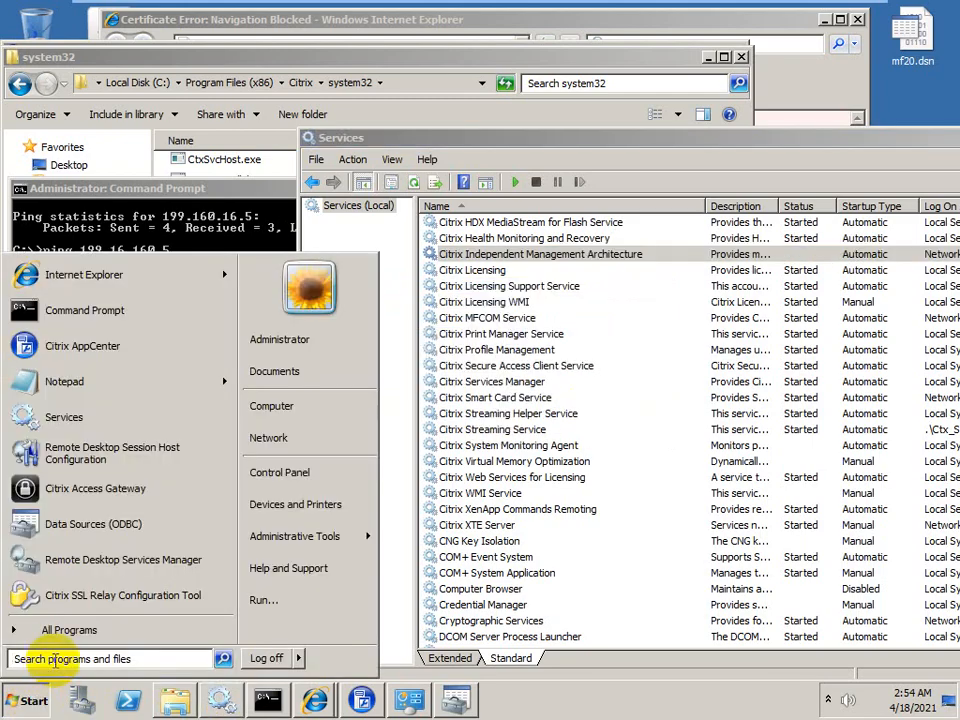
text(e)
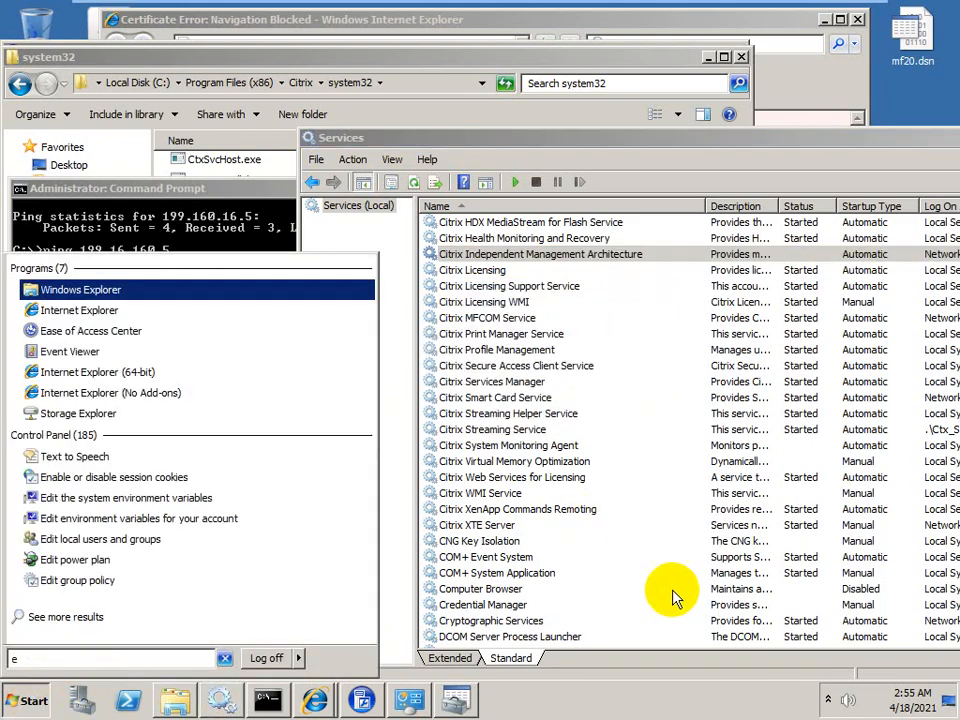
text(ventvwr)
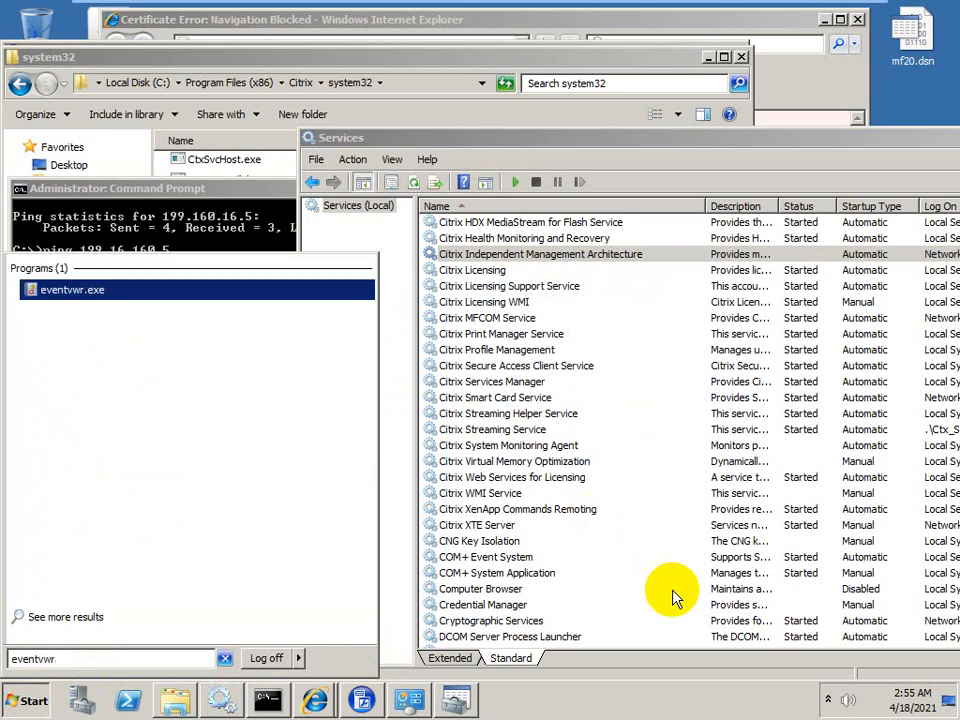
key(Return)
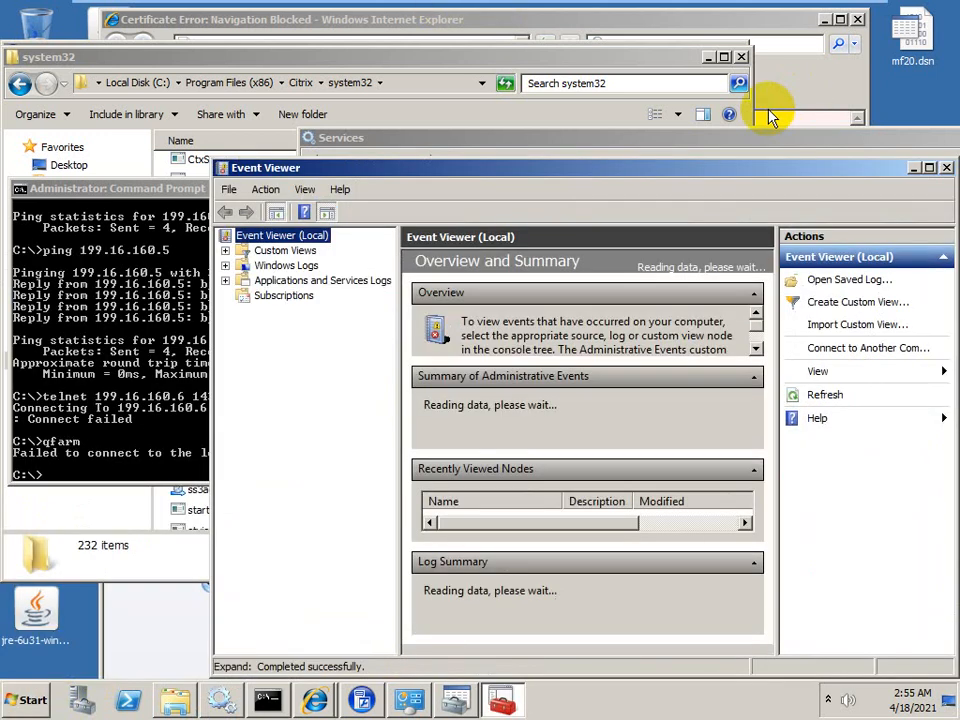
click(225, 266)
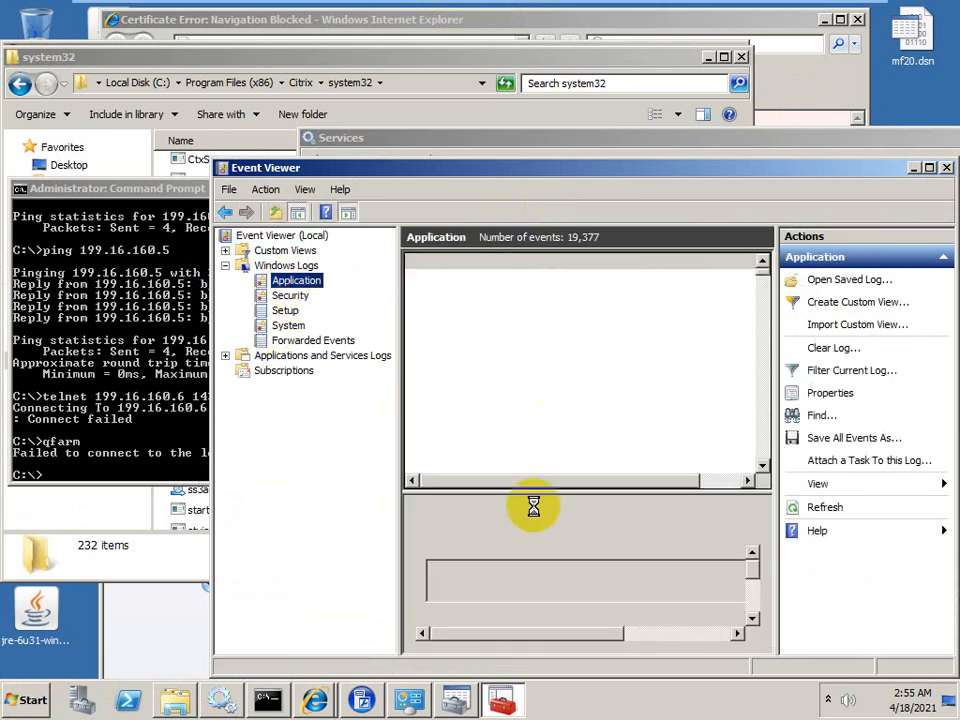
Step: Dismiss the SQL Server login error, cancel the new data source setup, and close the ODBC Data Source Administrator
click(455, 699)
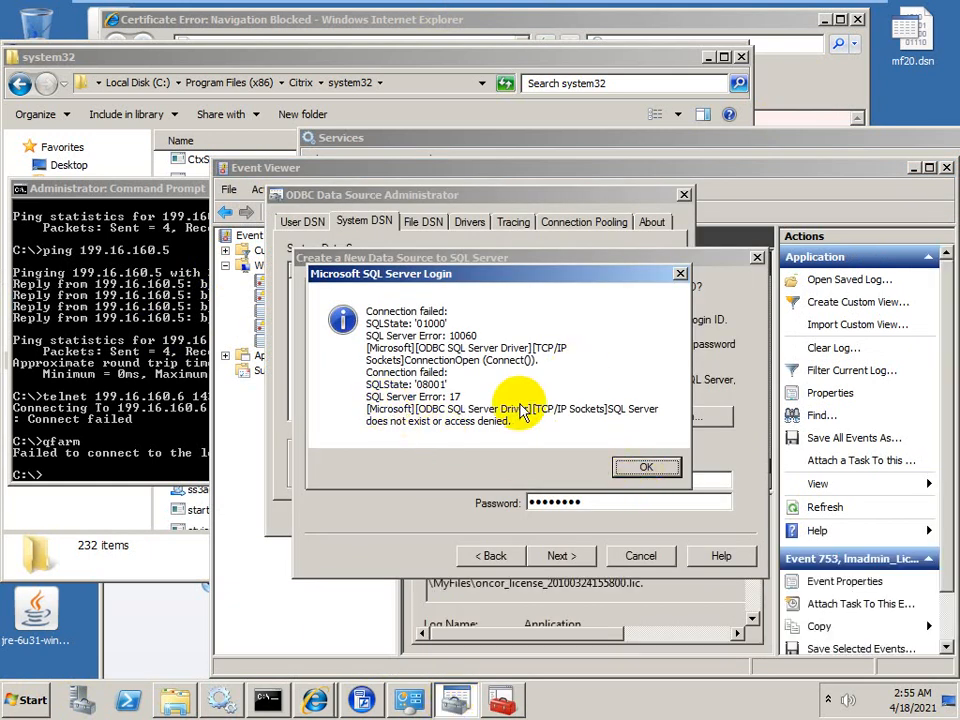
click(629, 468)
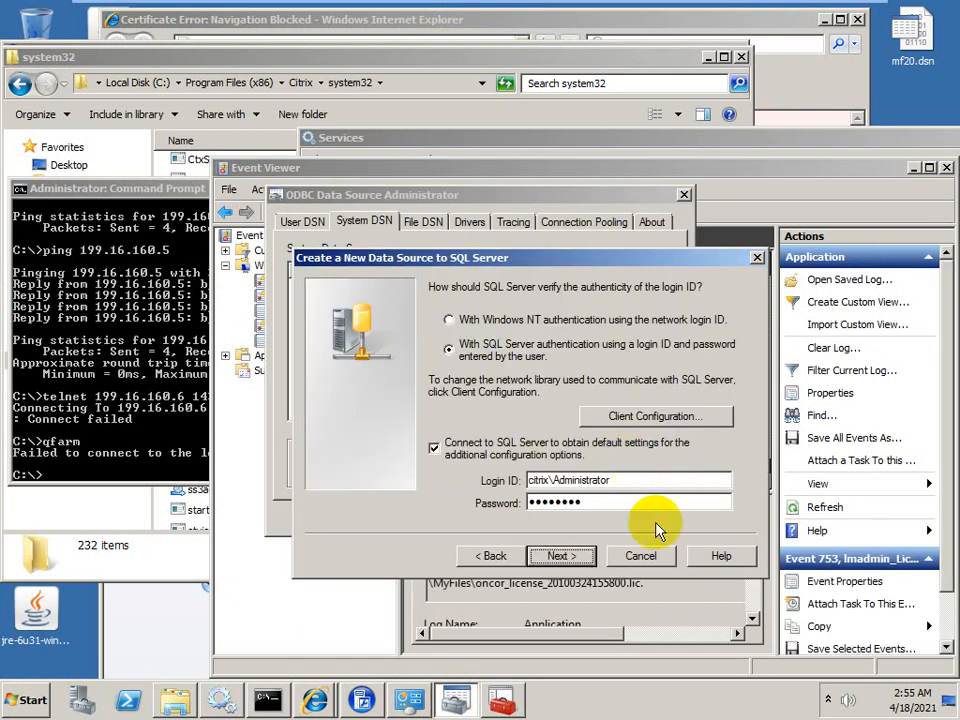
click(636, 556)
click(684, 197)
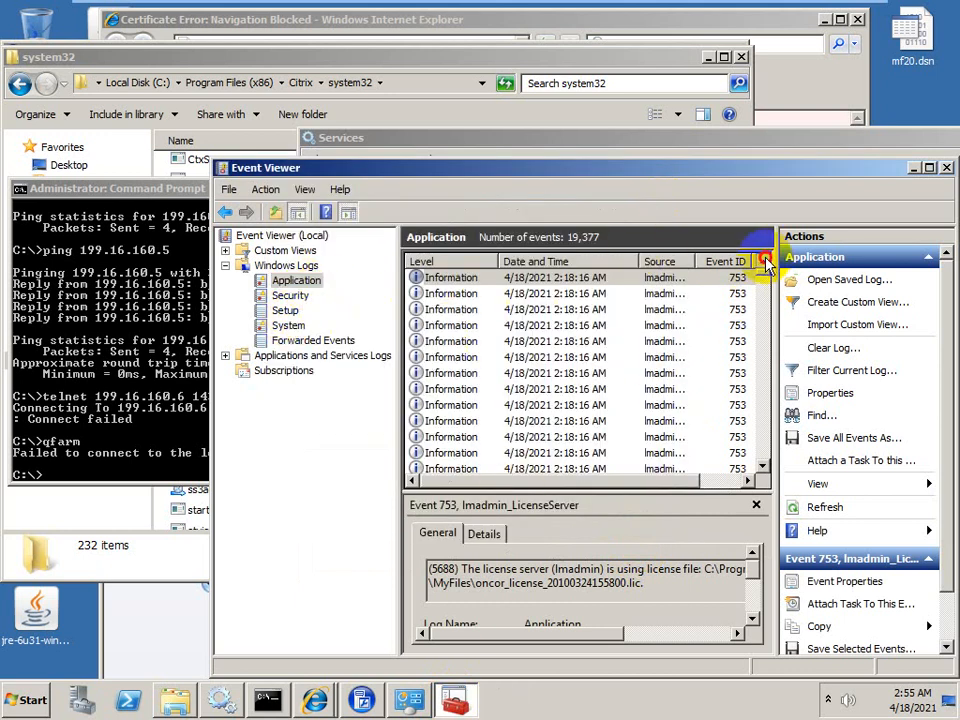
Step: Look through the Security and Setup logs in Event Viewer and bring up the System log
click(290, 295)
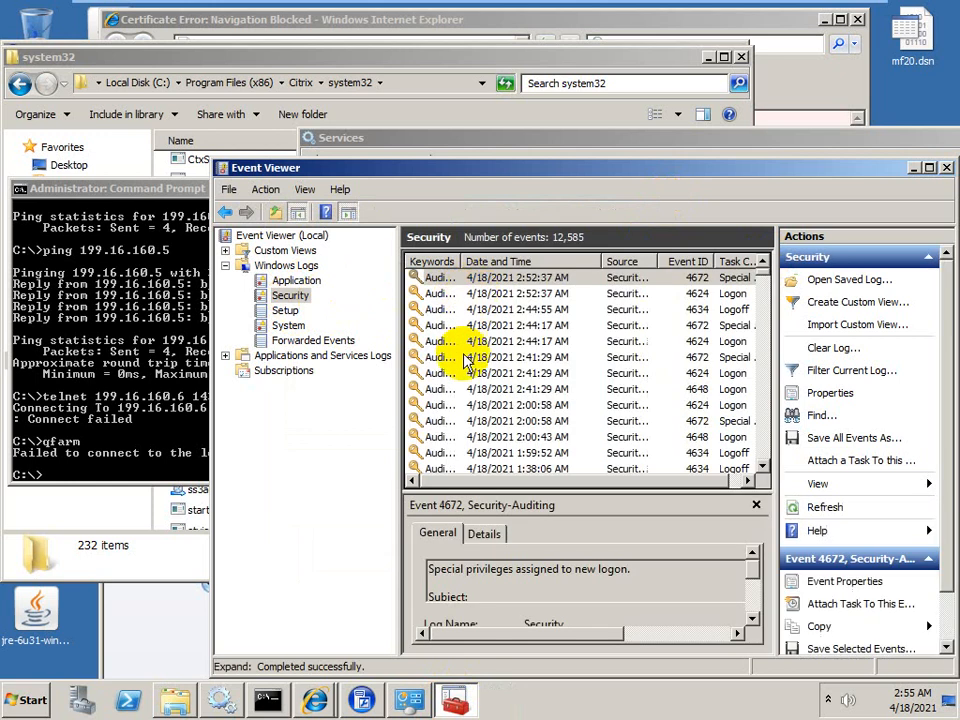
click(284, 310)
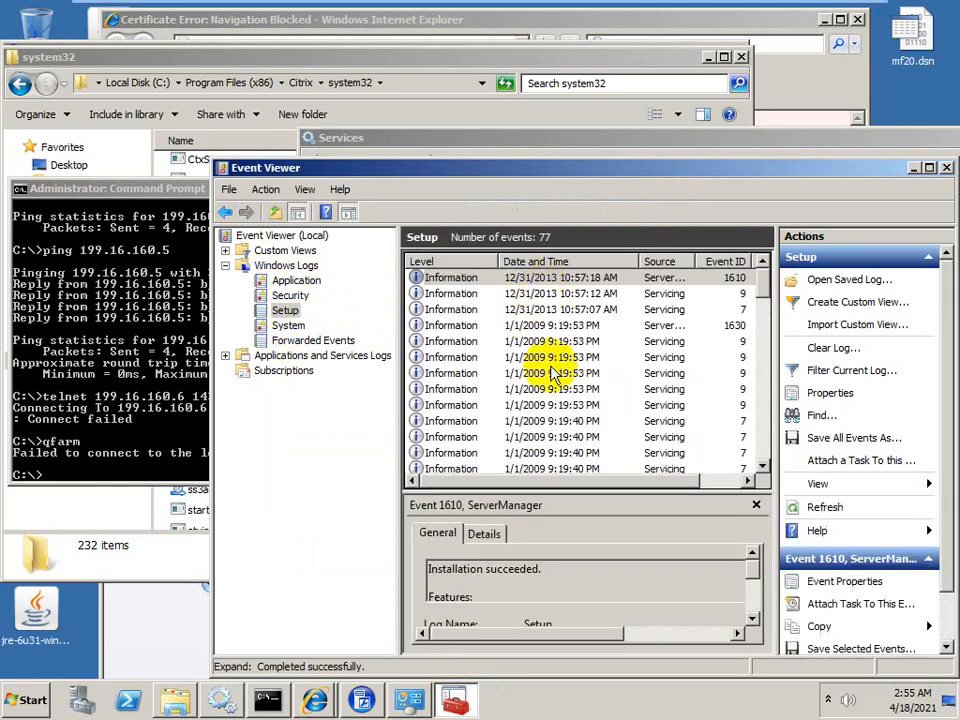
click(286, 326)
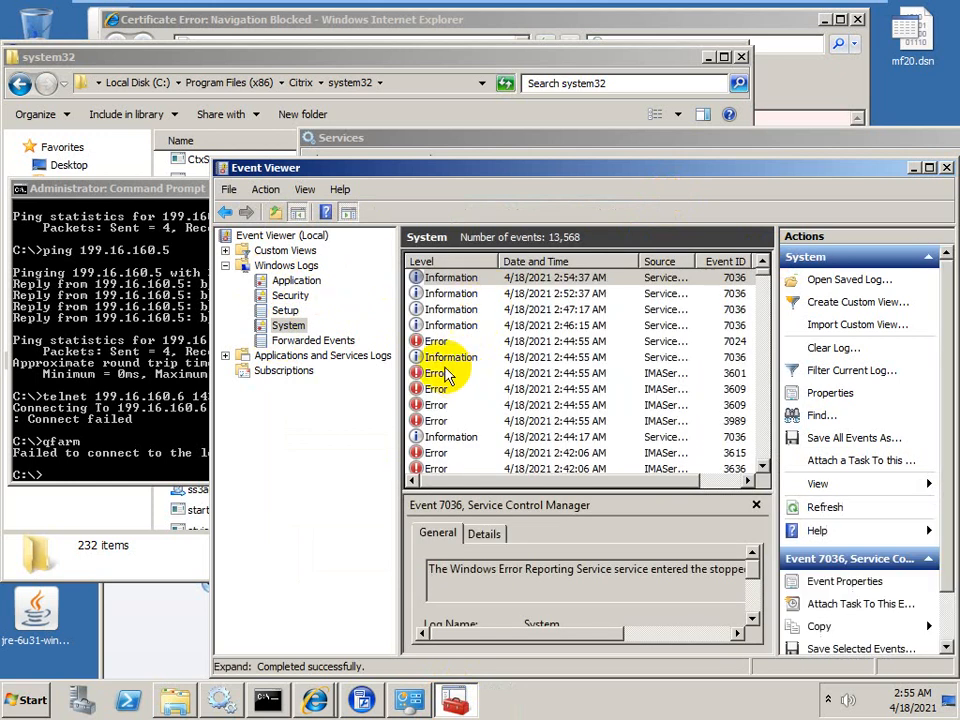
Step: Read the full description of the Service Control Manager error with event ID 7024 in the System log
click(445, 341)
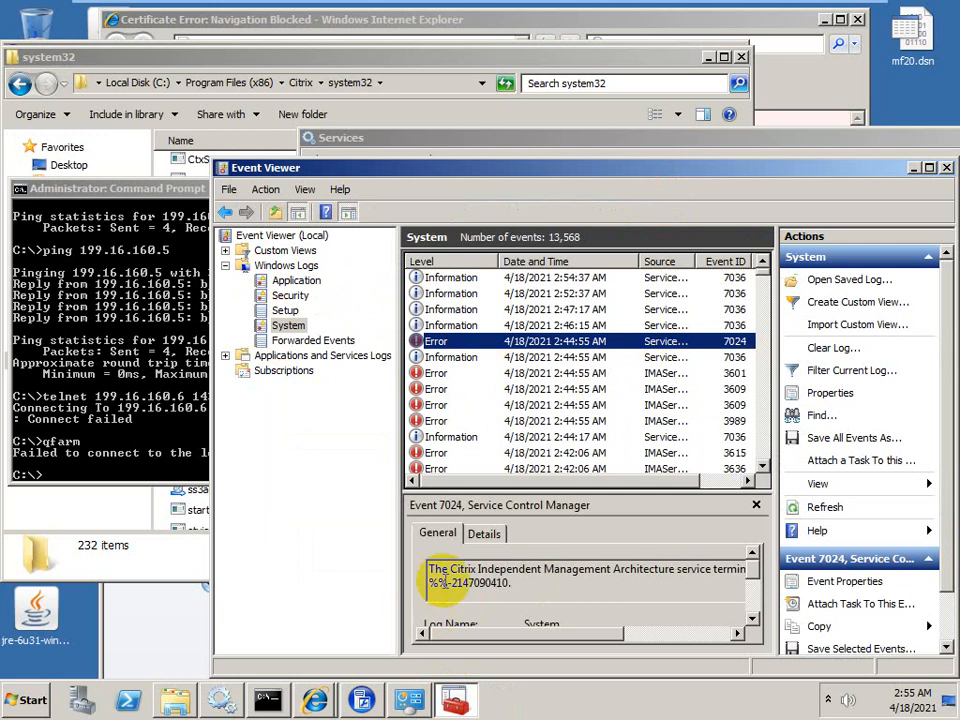
drag(430, 575, 615, 565)
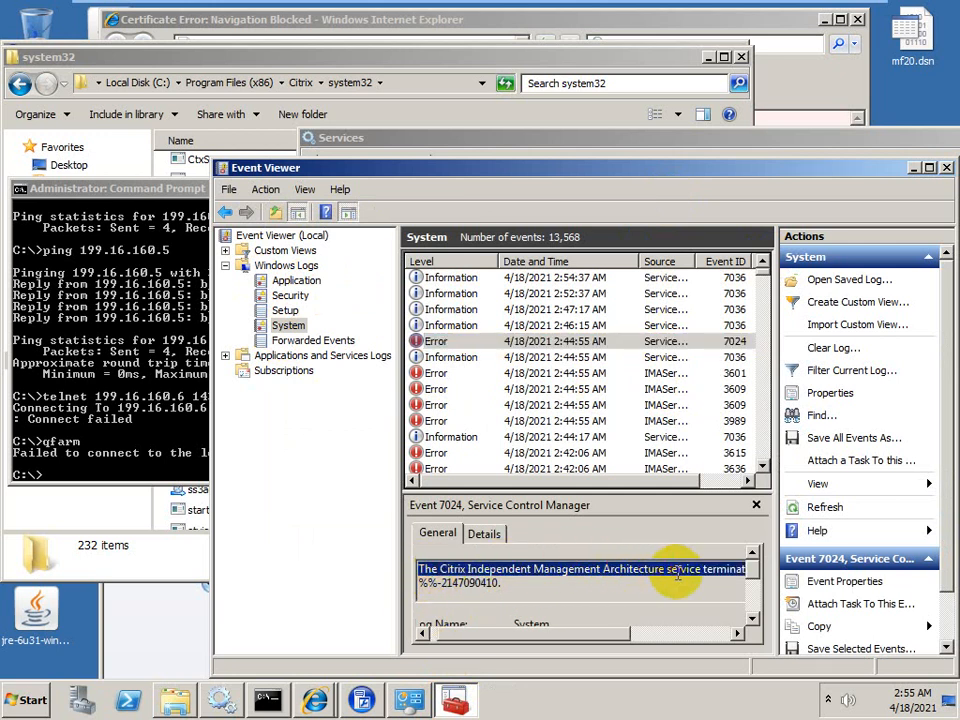
drag(595, 635, 707, 648)
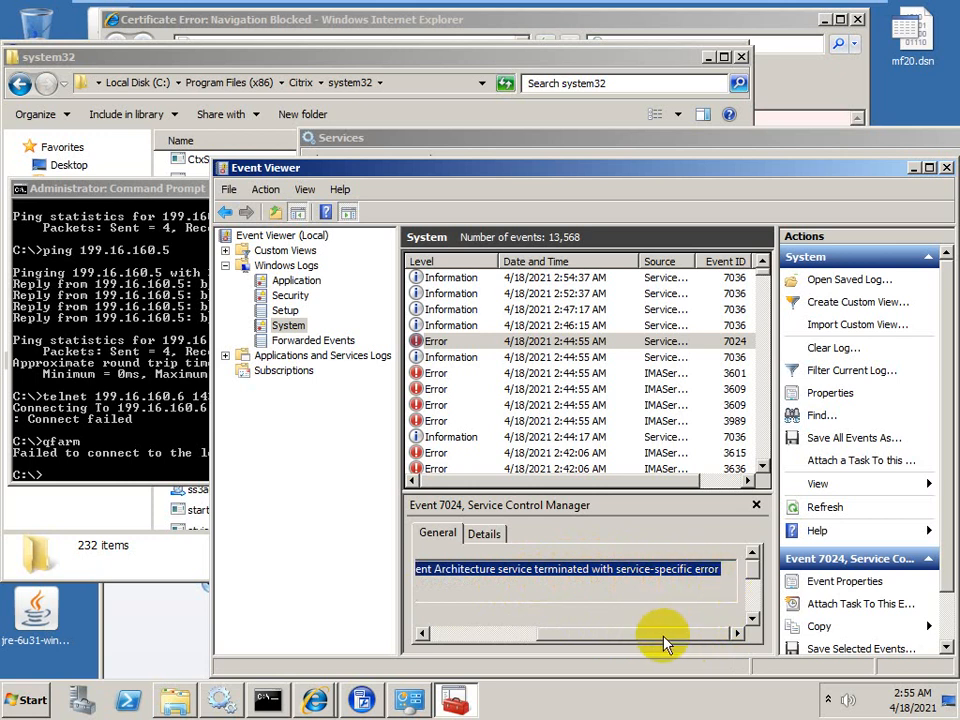
drag(665, 643, 465, 610)
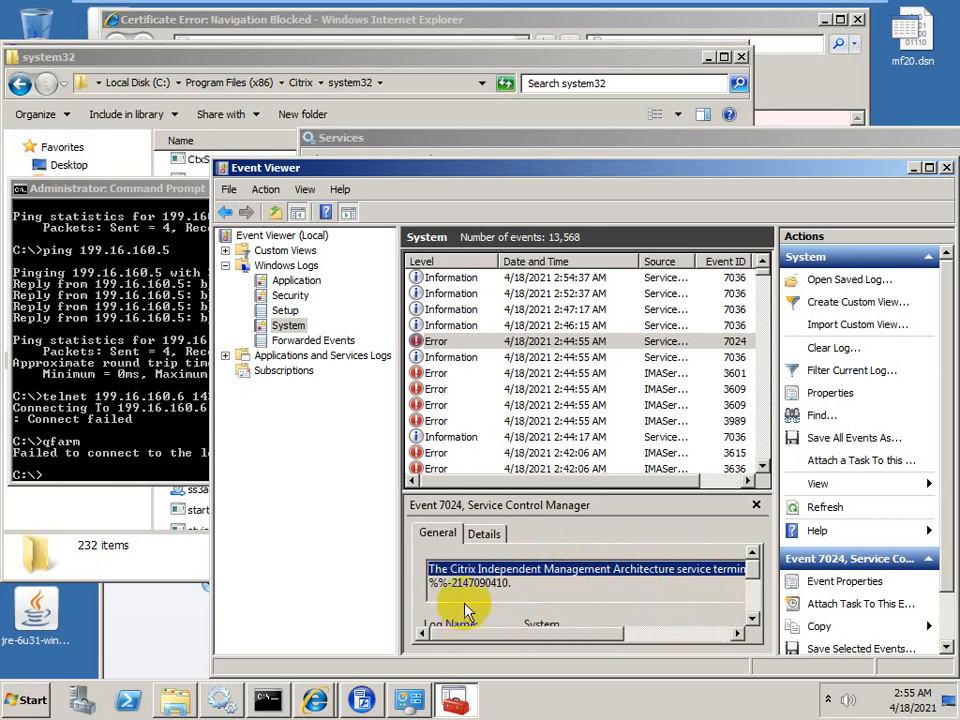
Step: Examine the IMAService error descriptions for event 3601 and the first event 3609 in the System log
click(434, 376)
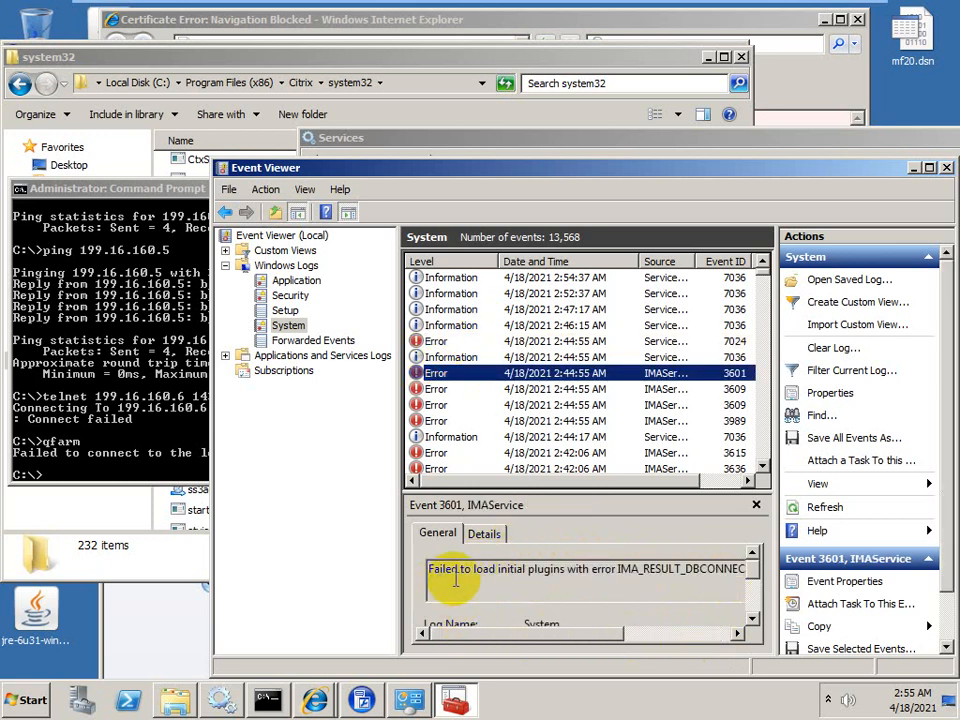
drag(570, 633, 720, 633)
drag(429, 566, 549, 569)
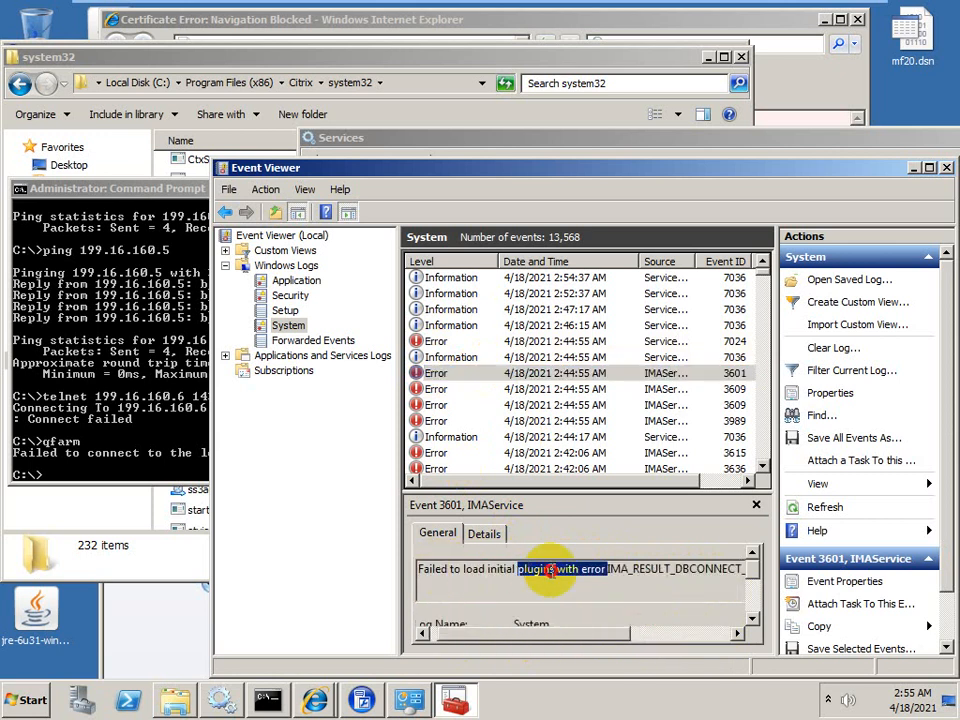
click(648, 569)
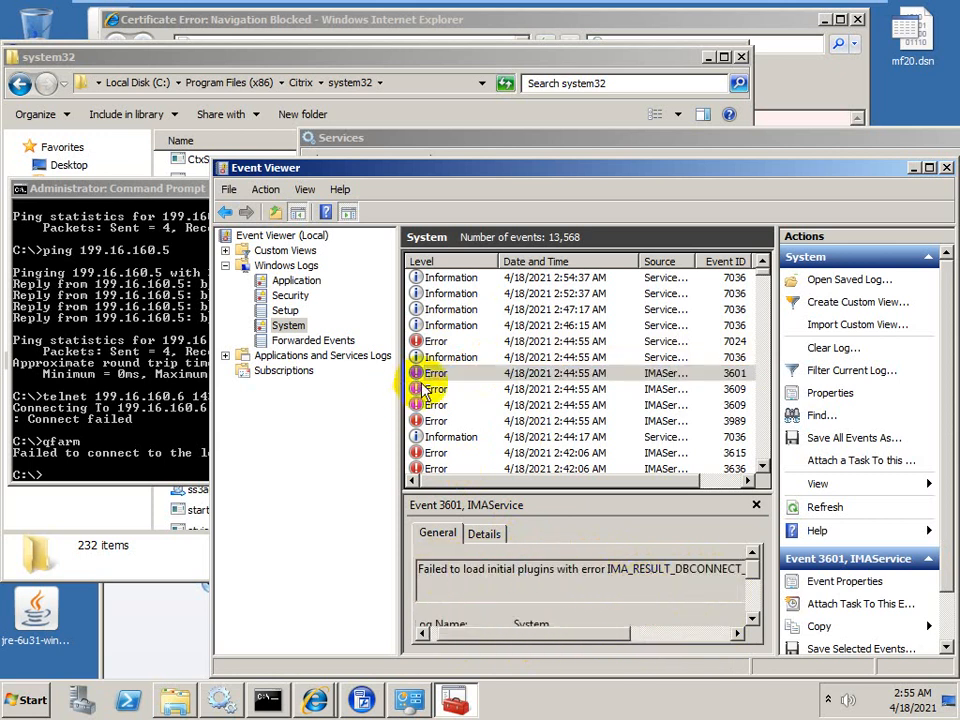
click(427, 389)
click(487, 569)
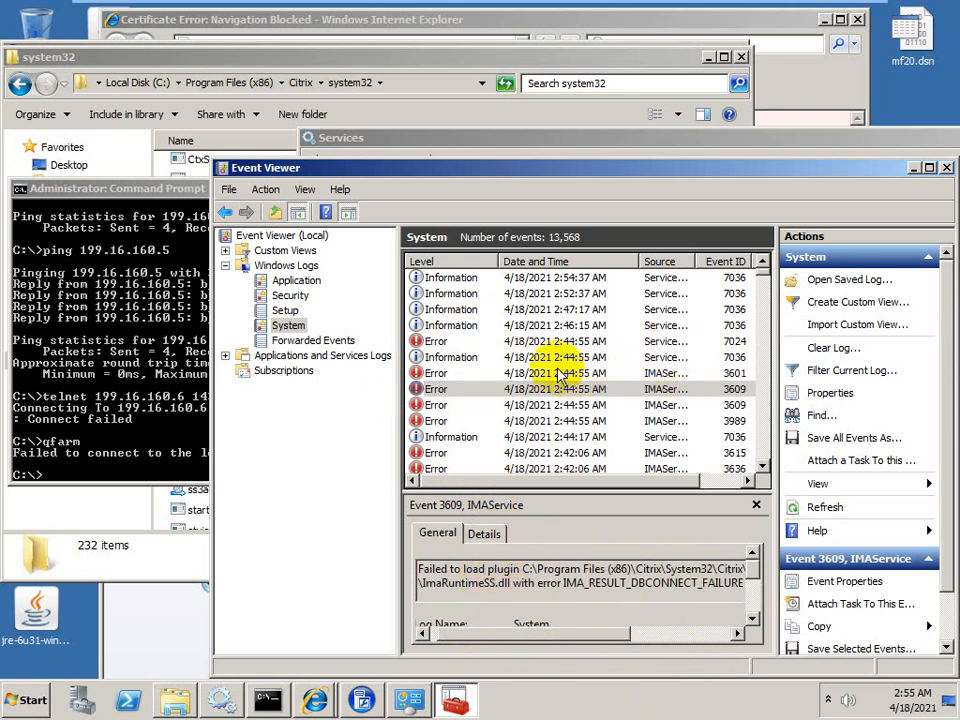
Step: Check the Citrix AppCenter console, then bring up the Services list and reposition its window clear of the other windows
click(362, 703)
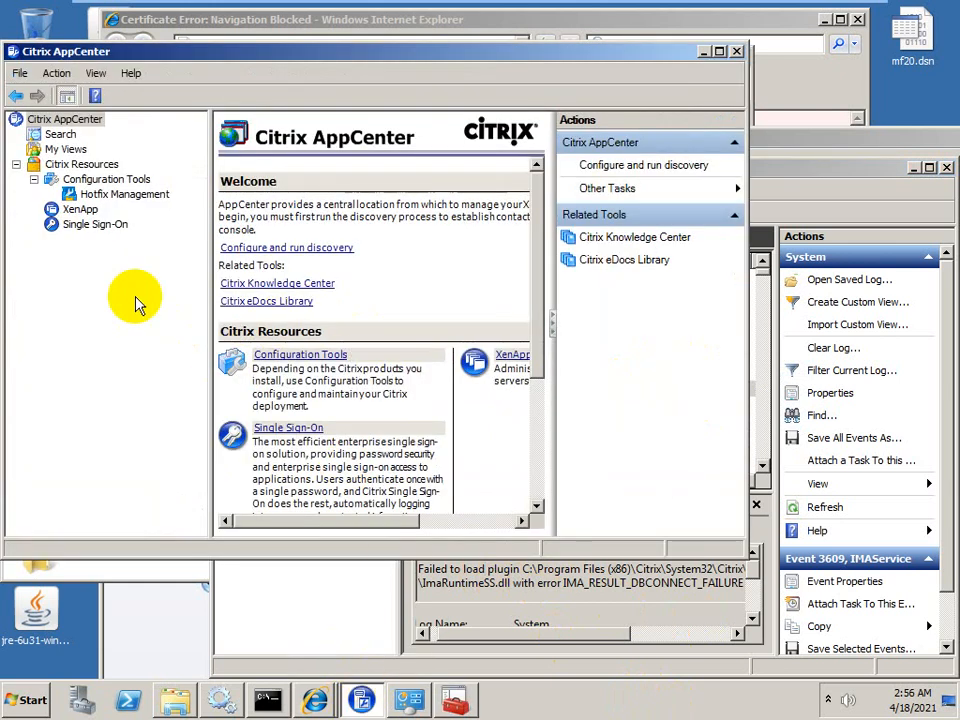
click(704, 52)
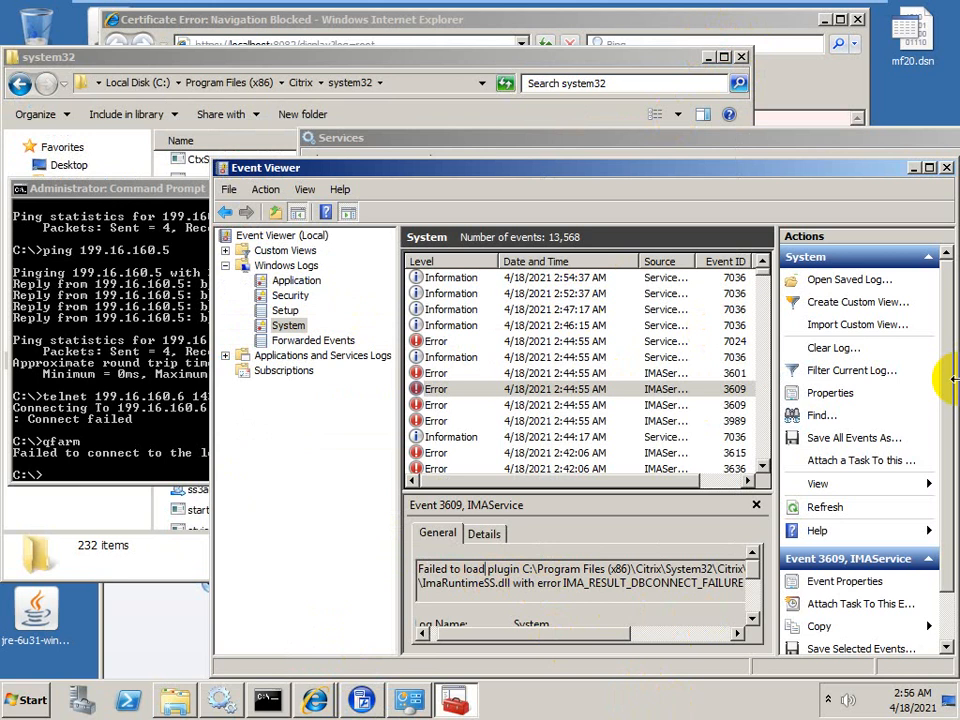
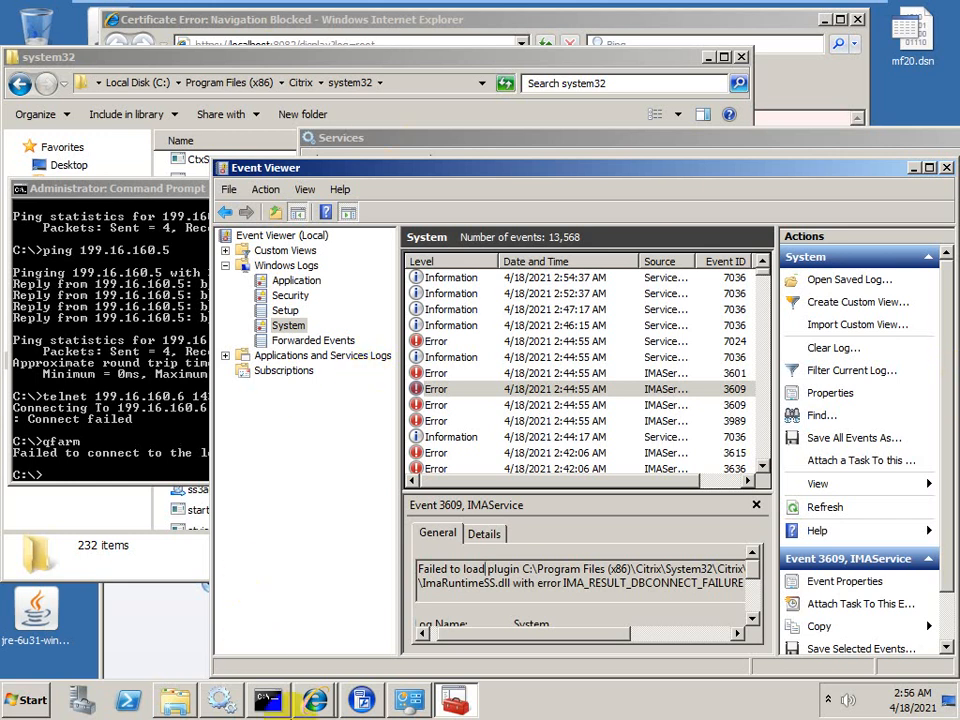
click(222, 700)
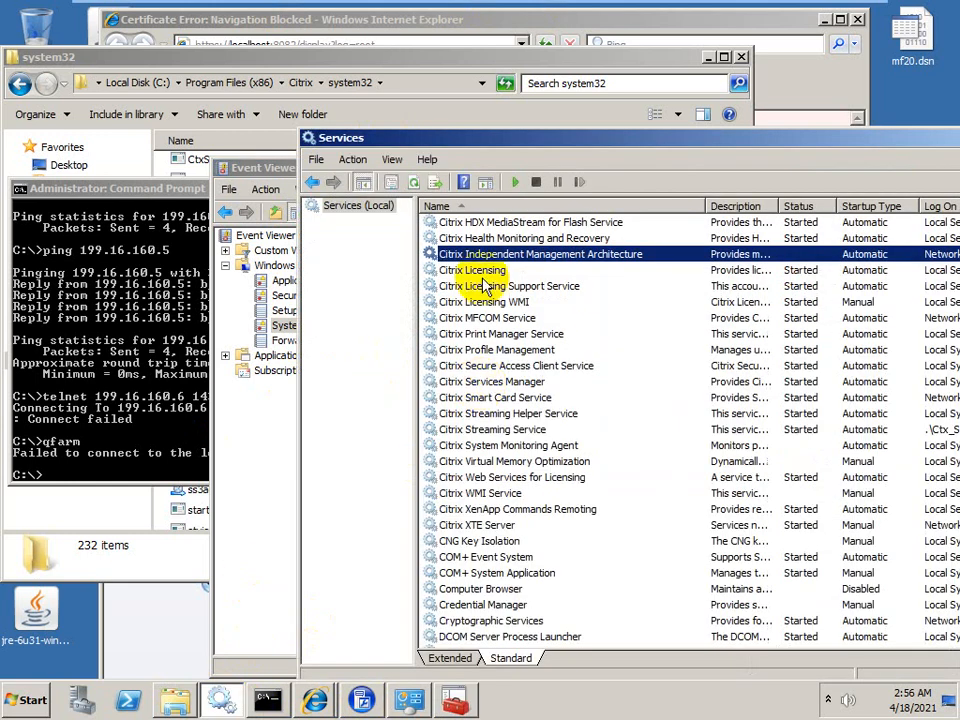
drag(563, 137, 443, 78)
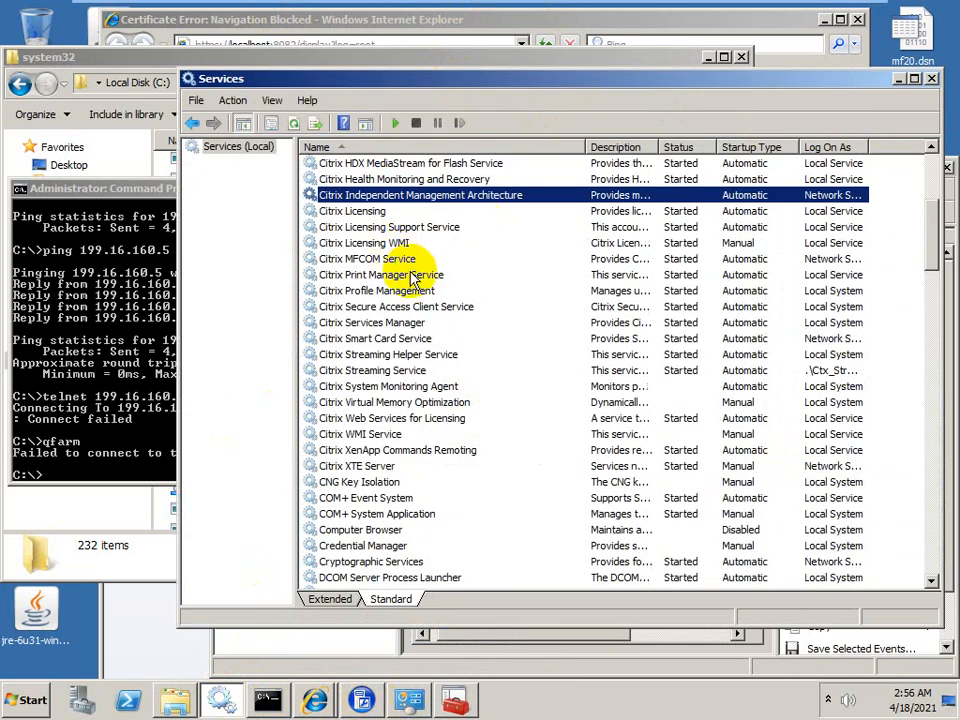
Step: Copy mf20.dsn from the desktop into the Independent Management Architecture folder under Program Files (x86)\Citrix
right_click(912, 32)
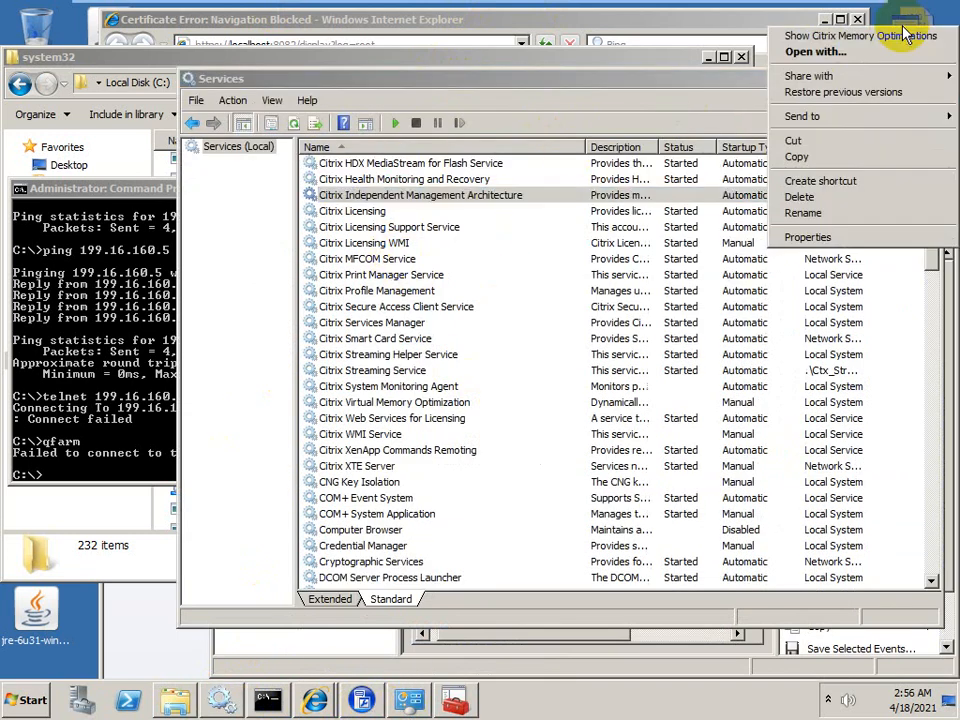
click(798, 156)
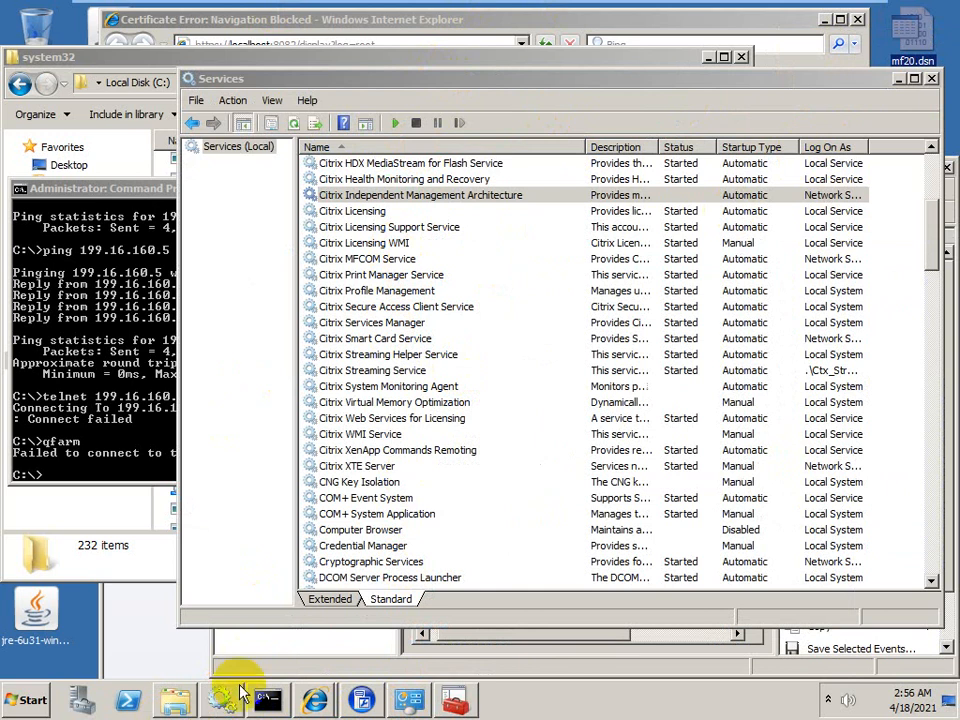
click(178, 698)
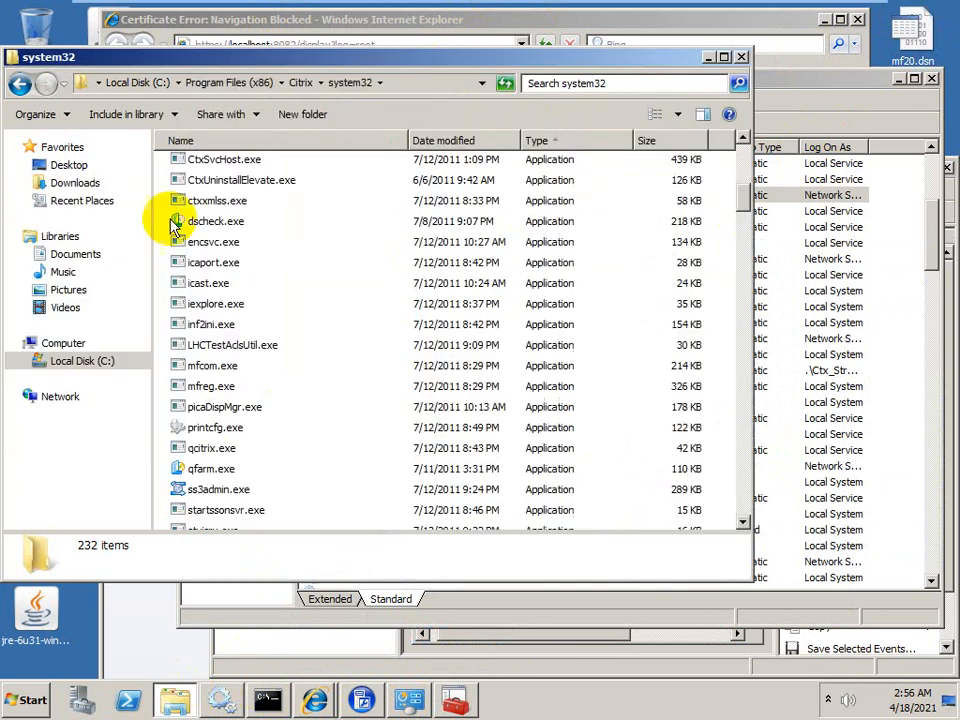
click(215, 84)
double_click(214, 166)
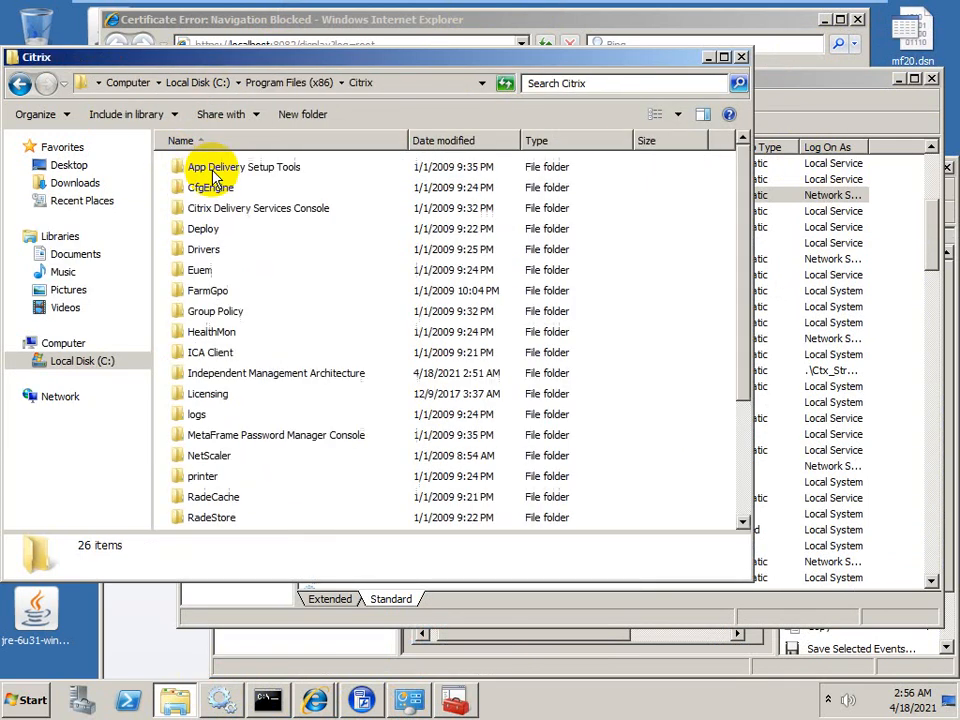
double_click(262, 382)
right_click(295, 352)
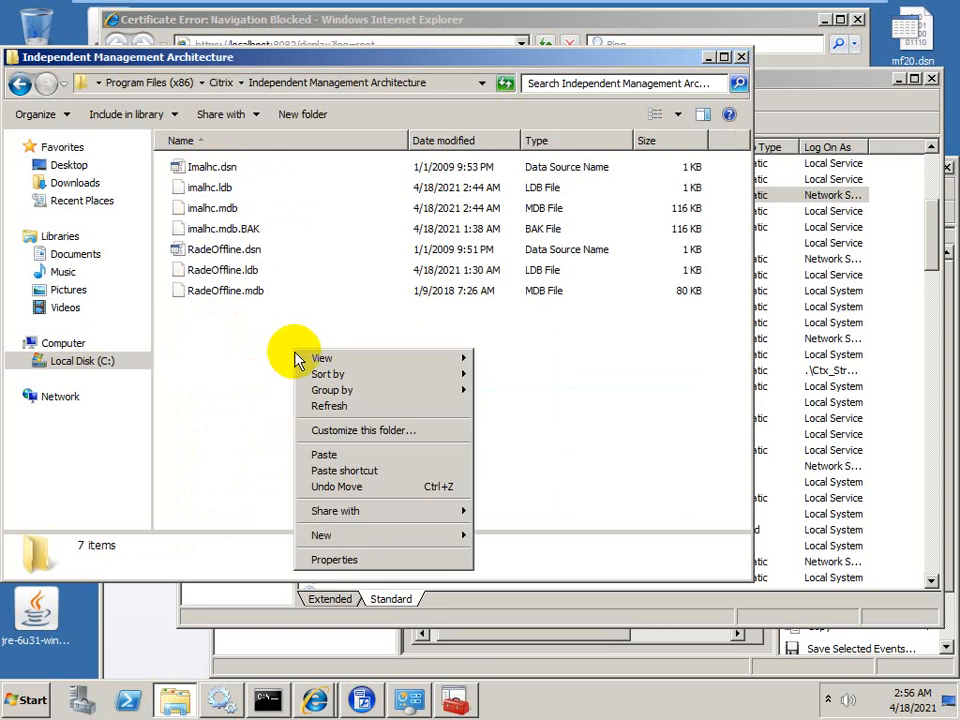
click(340, 458)
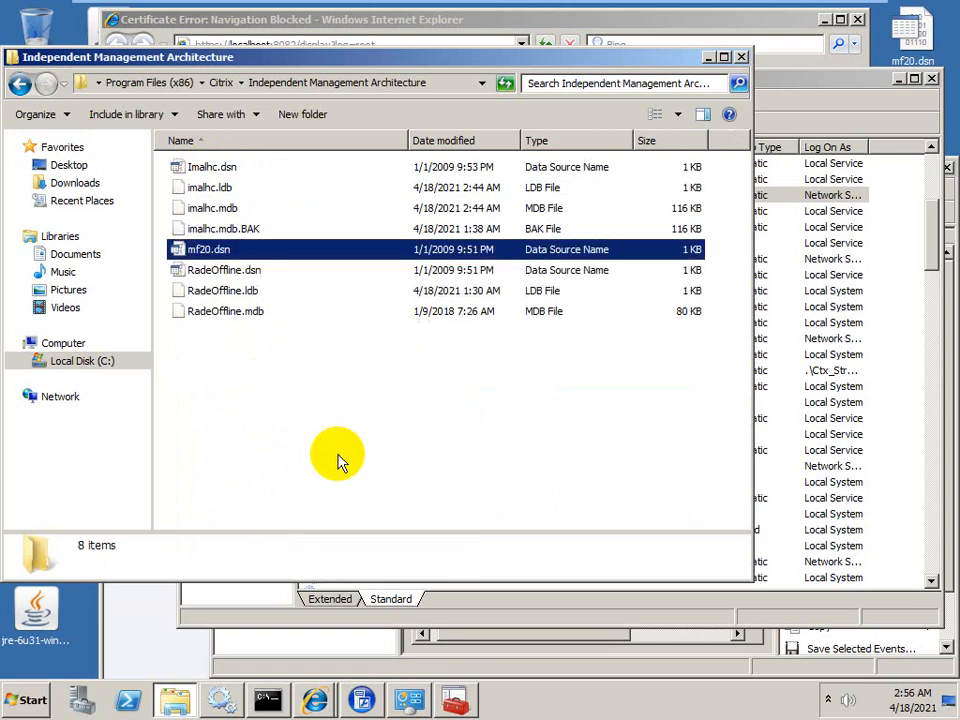
Step: Rename imalhc.mdb to imalhc1.mdb and check the status of the Citrix Independent Management Architecture service
click(213, 212)
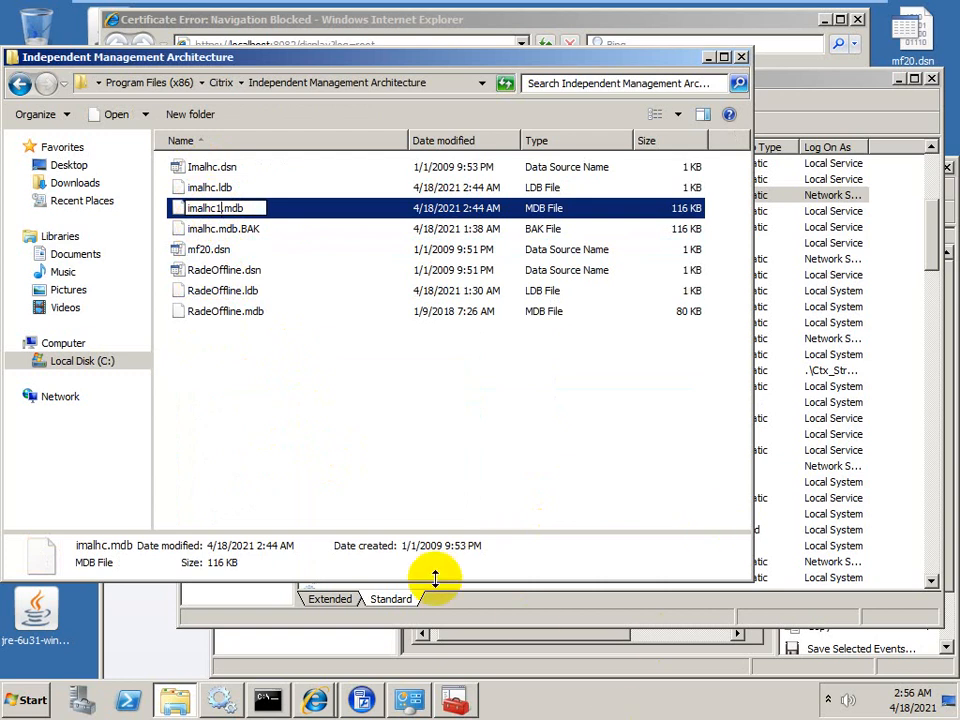
click(400, 456)
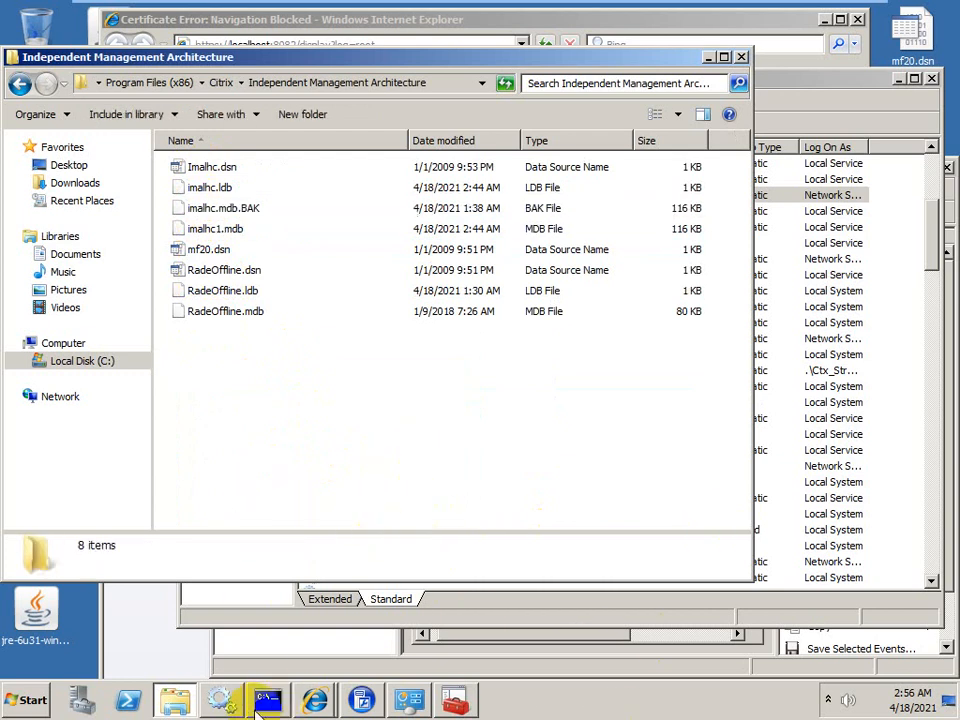
click(222, 700)
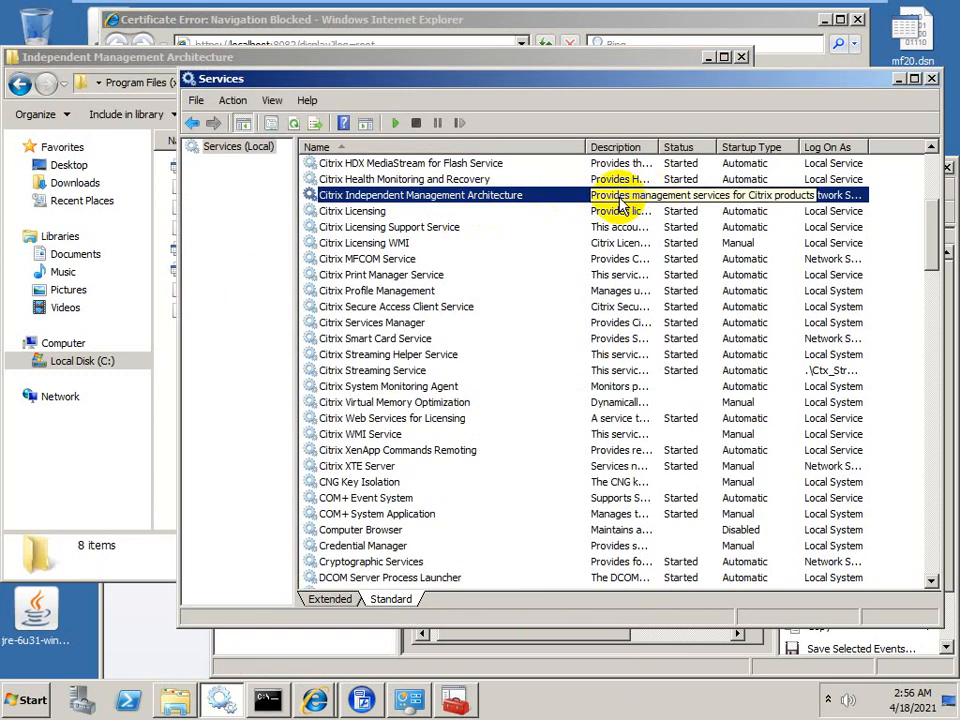
Step: Recreate the local host cache with dsmaint recreatelhc and check the files in the Independent Management Architecture folder
click(267, 700)
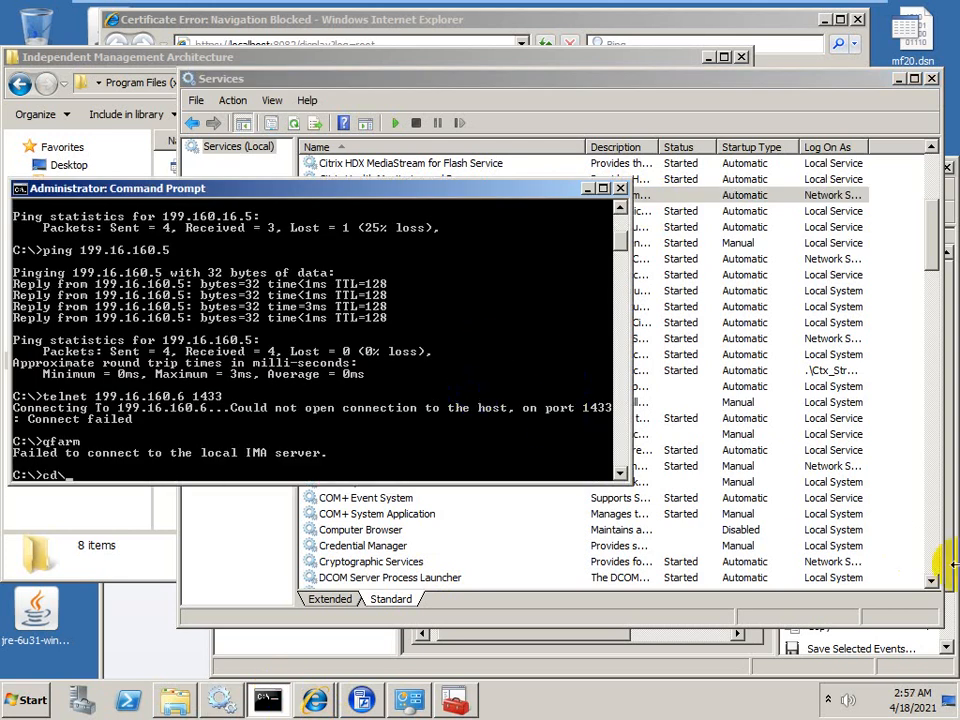
key(Return)
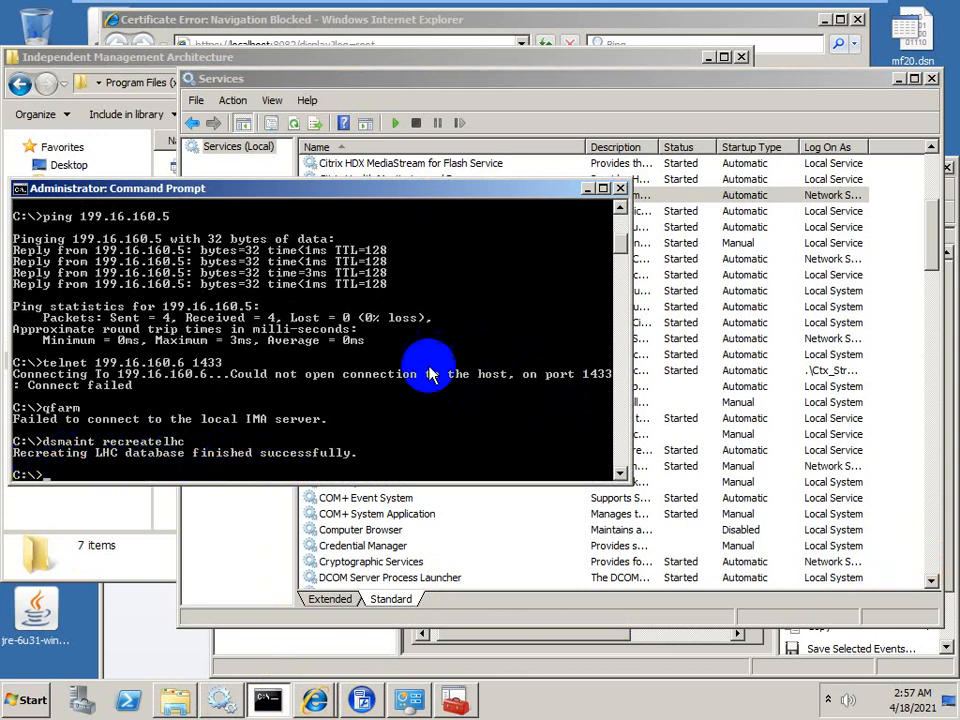
click(174, 700)
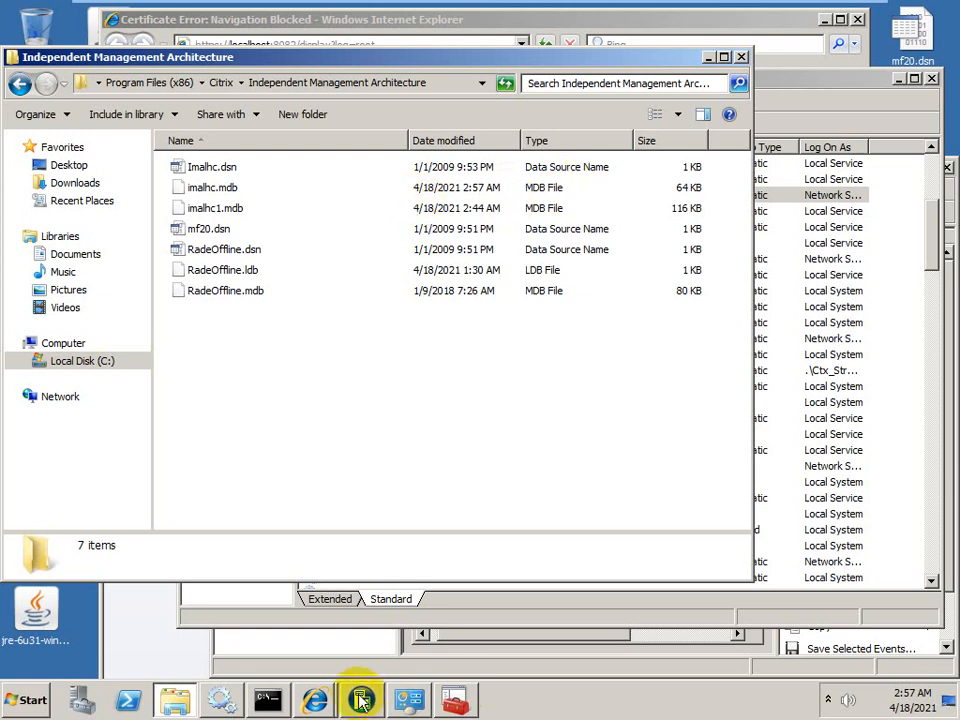
Step: Try to start the Citrix Independent Management Architecture service
click(221, 699)
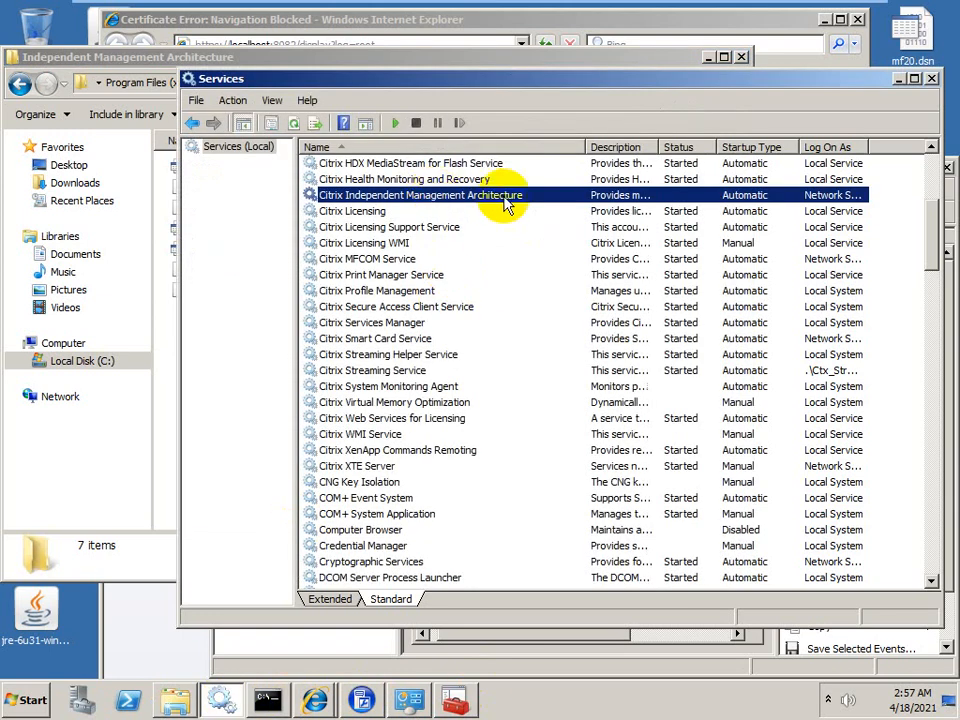
click(394, 123)
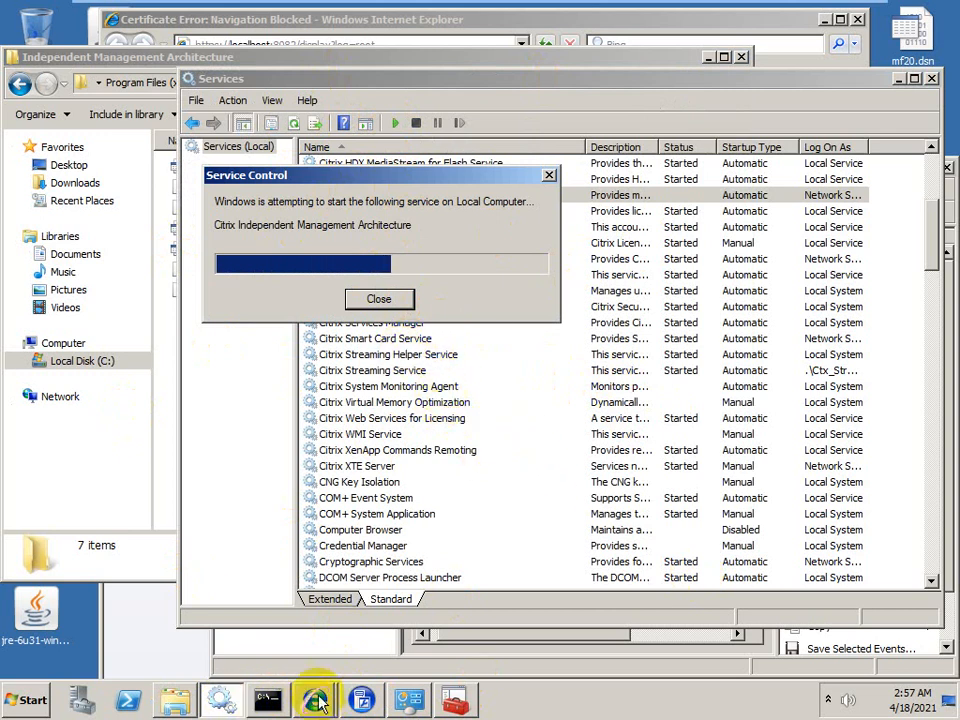
mouse_move(311, 712)
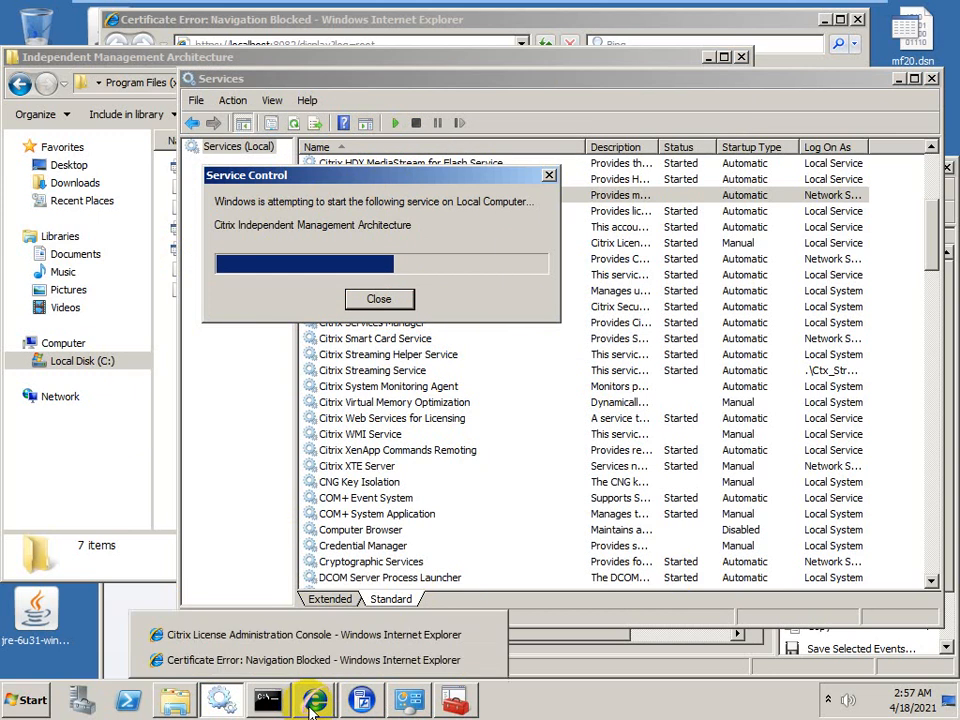
mouse_move(218, 708)
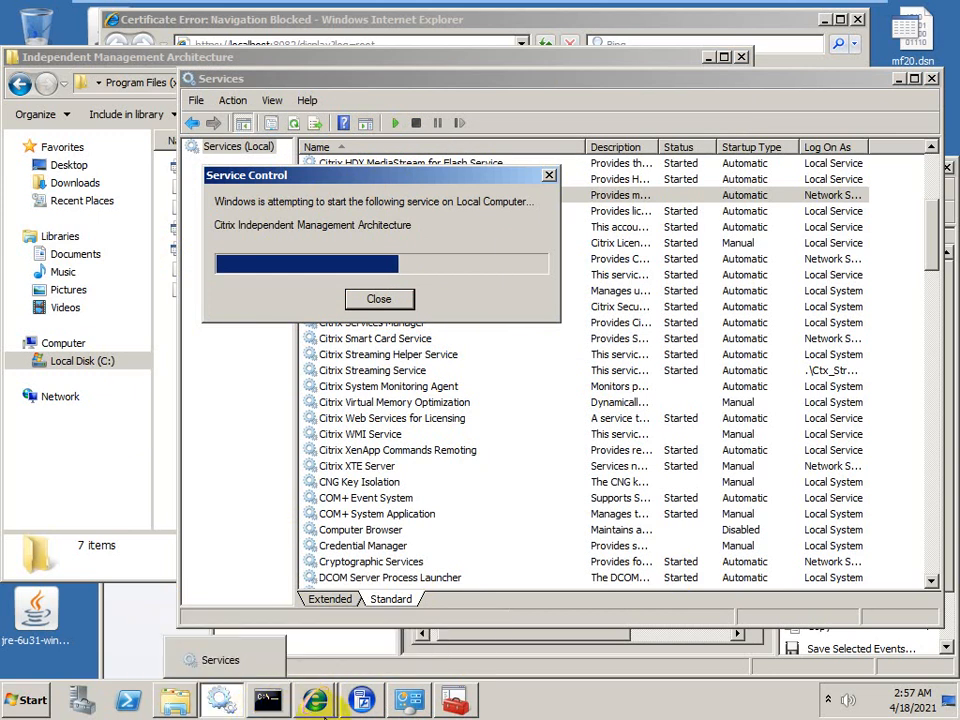
Step: Look up dscheck.exe in Citrix's system32 folder and run dscheck at the command prompt to validate the data store
click(174, 700)
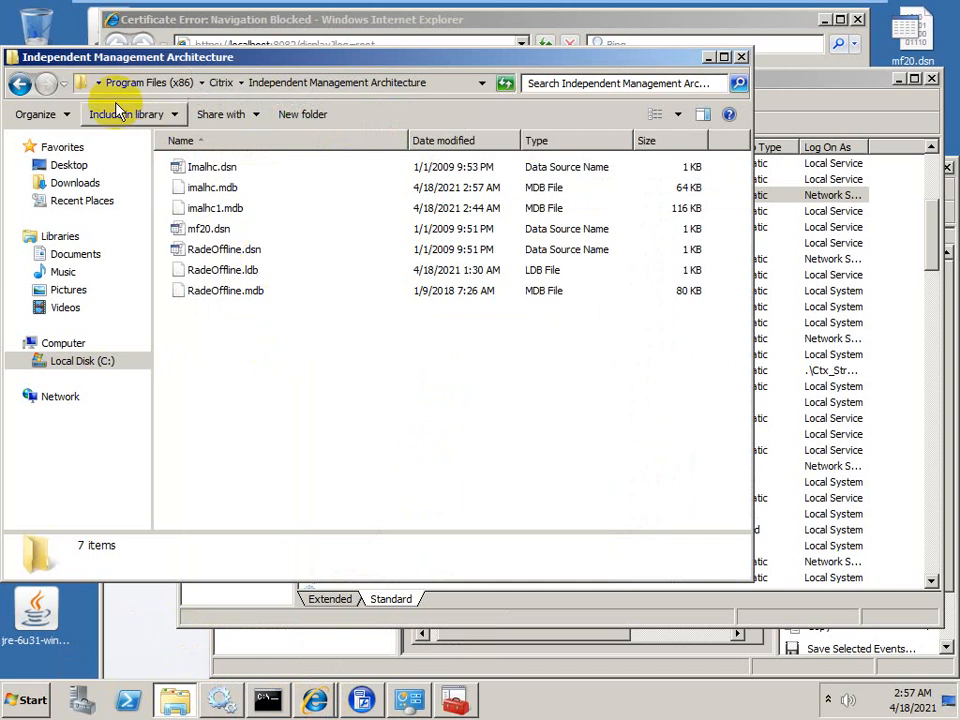
click(220, 83)
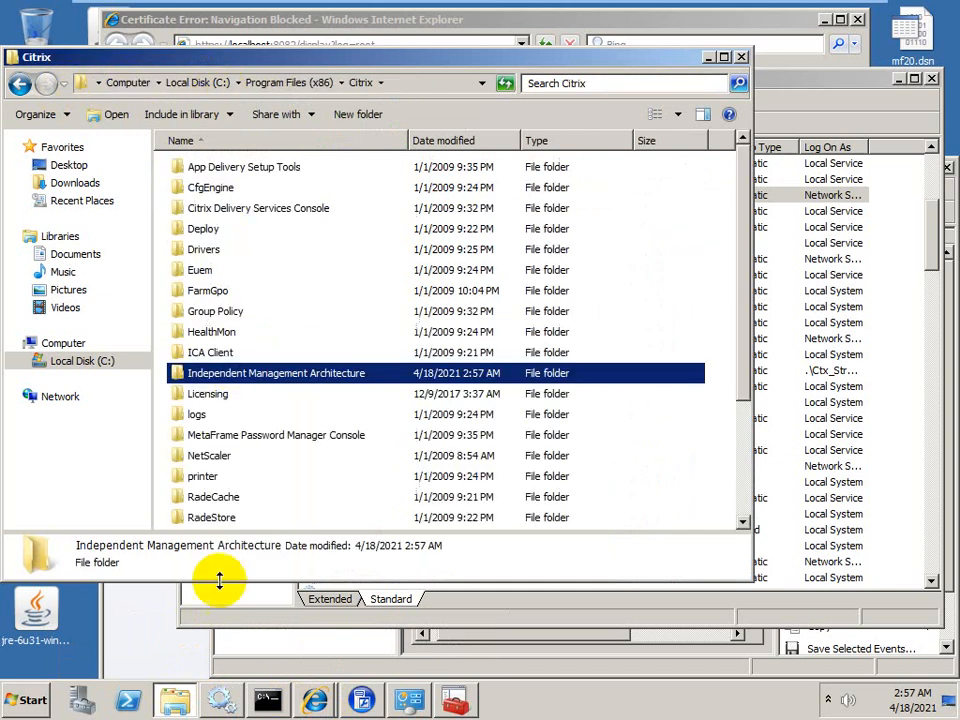
scroll(737, 272, down, 3)
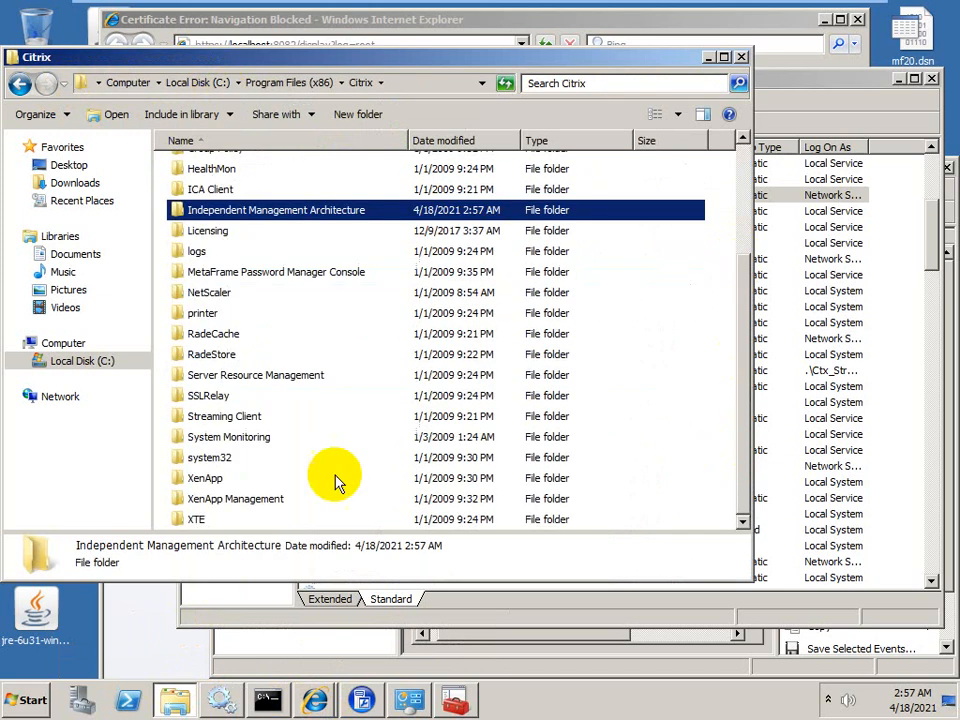
double_click(220, 461)
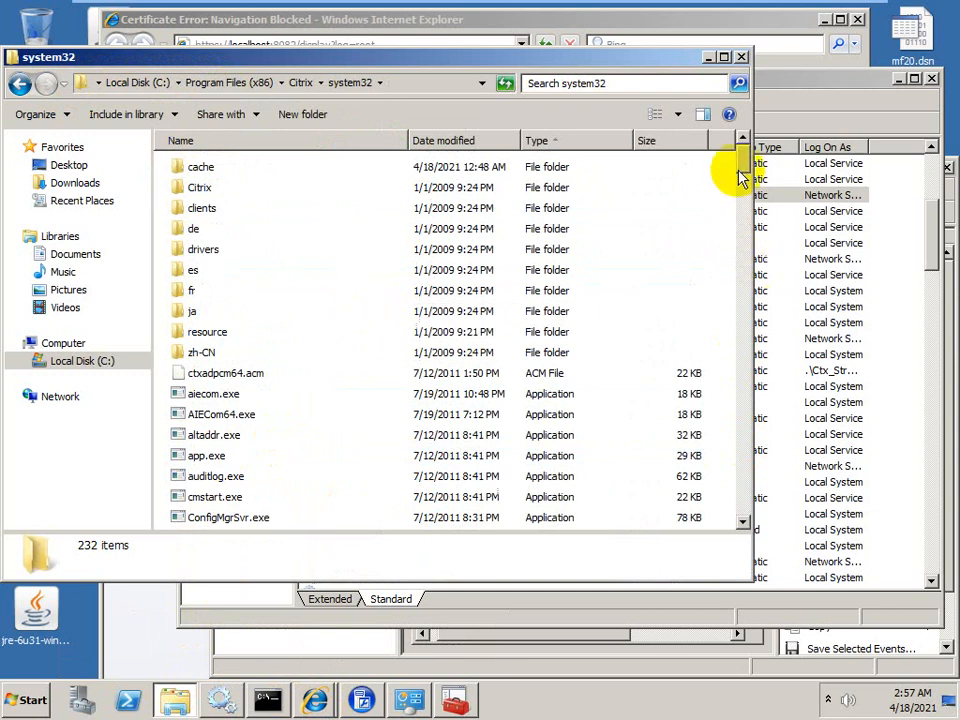
scroll(742, 168, down, 2)
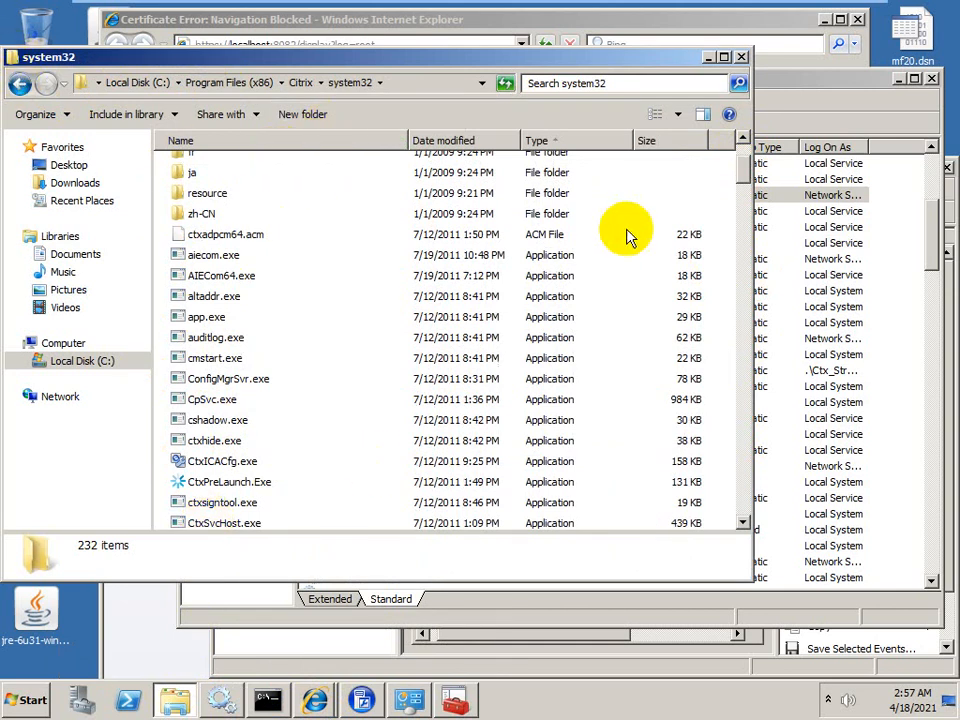
drag(748, 176, 744, 206)
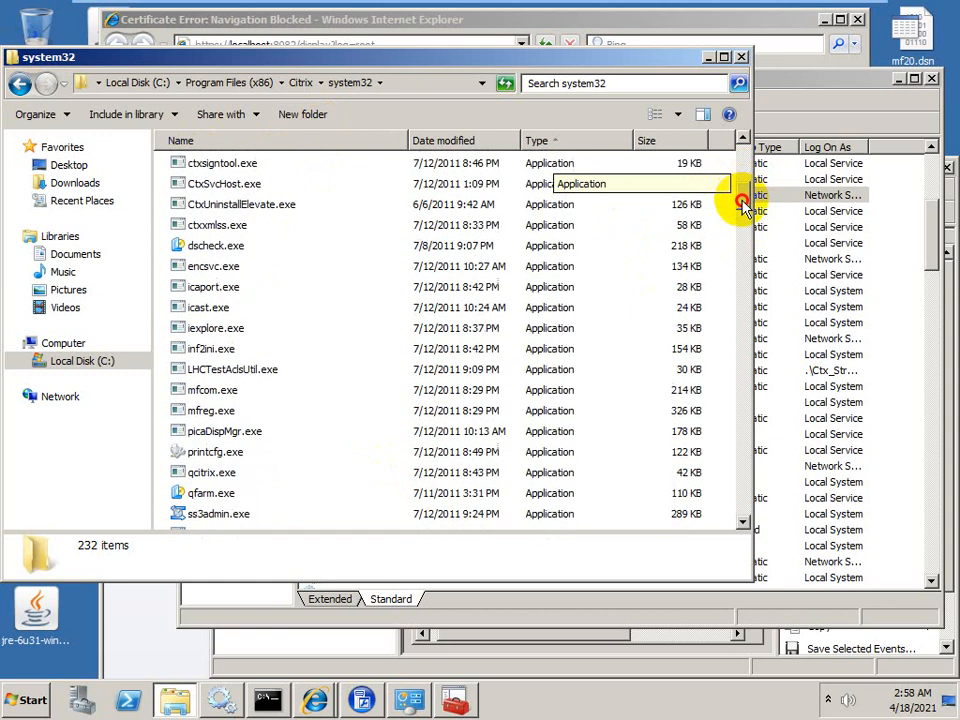
drag(744, 206, 739, 141)
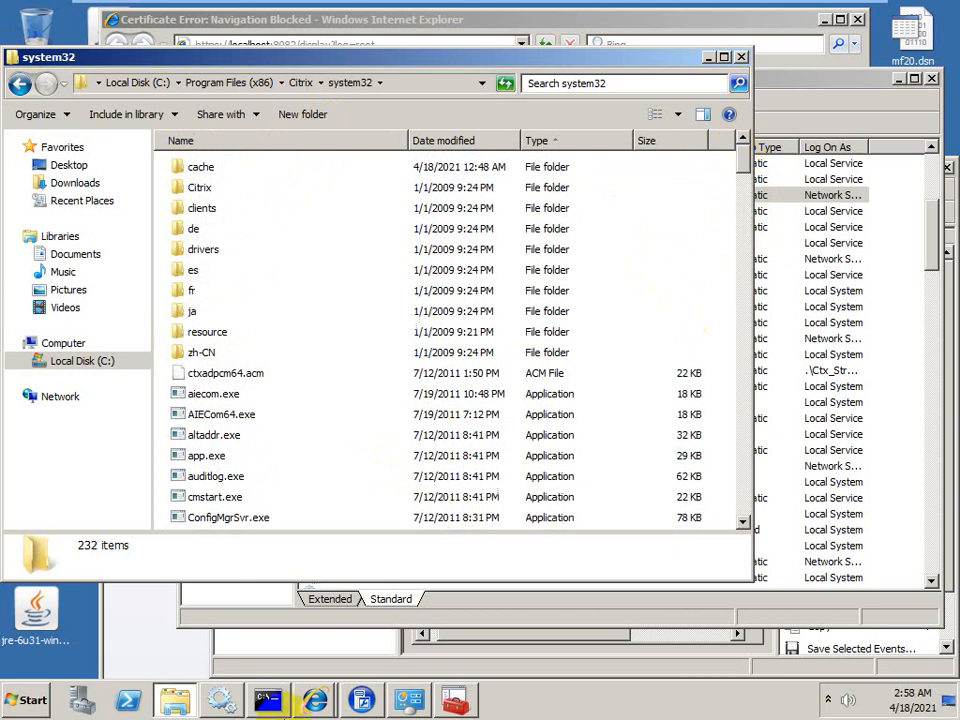
mouse_move(281, 708)
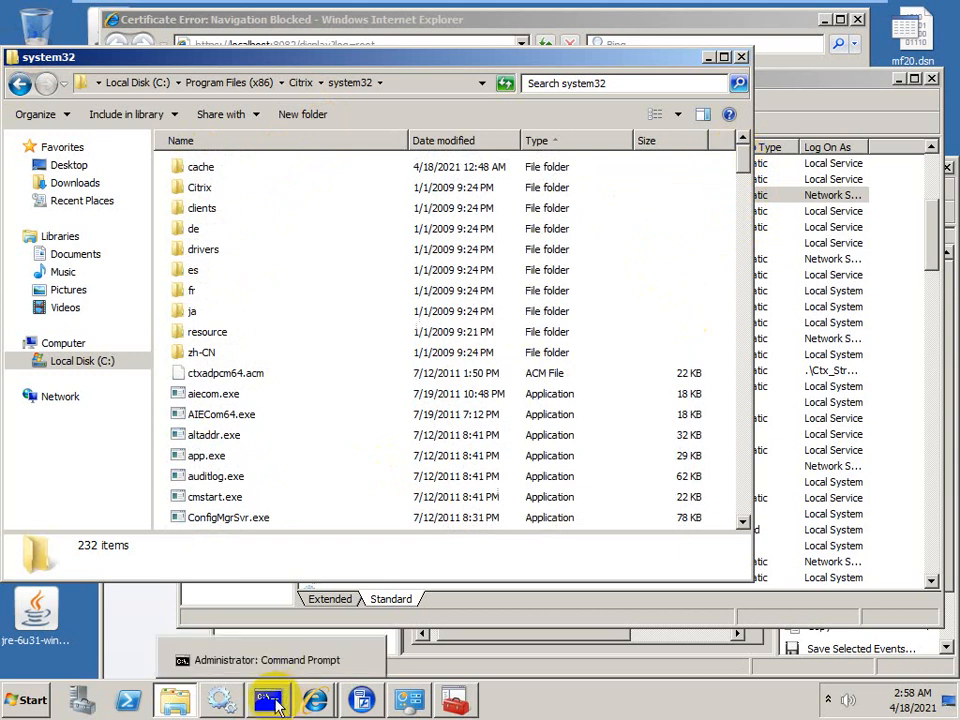
click(743, 522)
drag(743, 522, 744, 525)
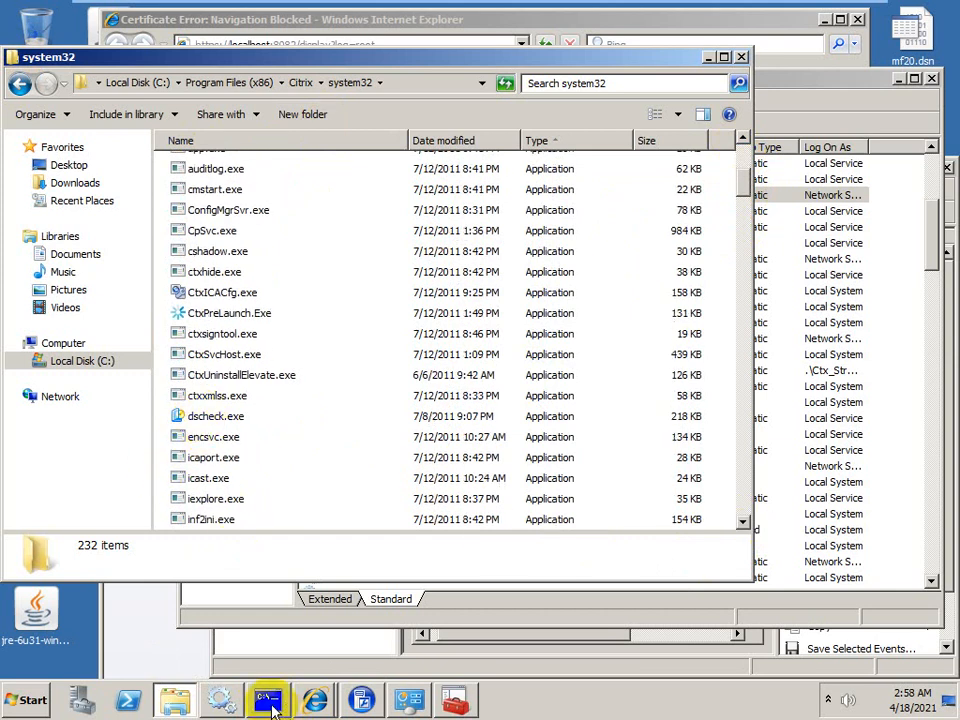
click(270, 703)
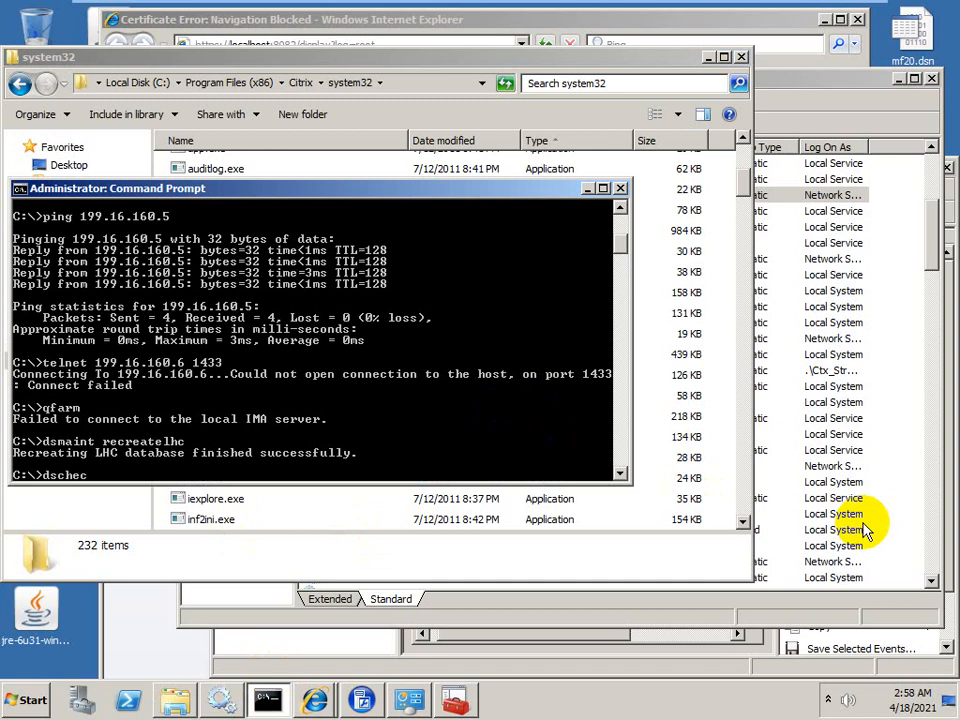
key(Return)
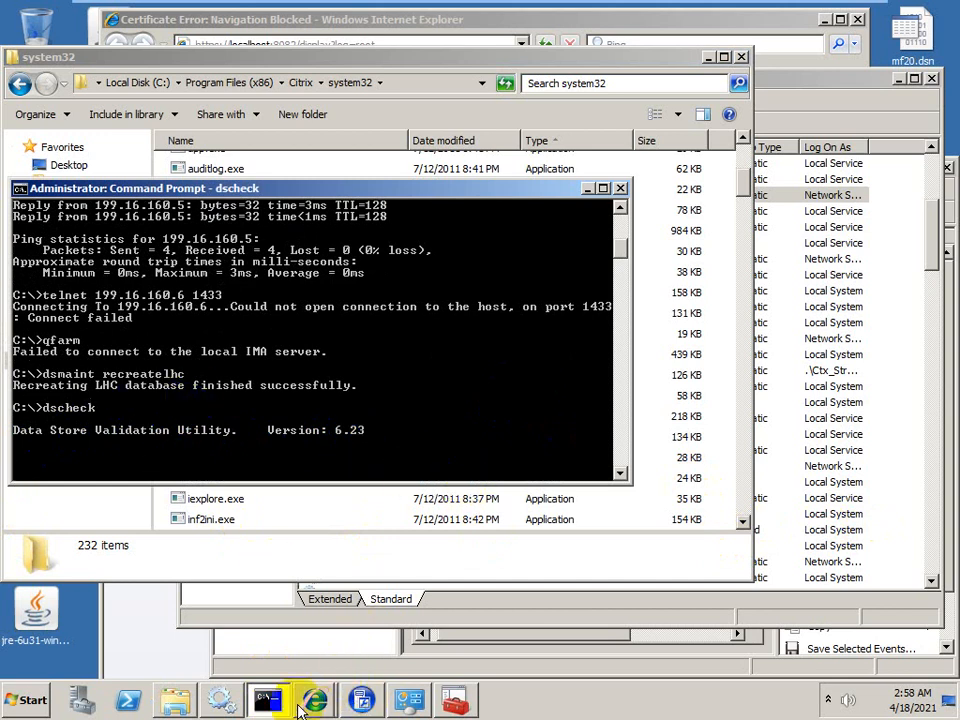
Step: Check the start progress of the Citrix Independent Management Architecture service, then switch to the Citrix support article in the host's browser
click(210, 700)
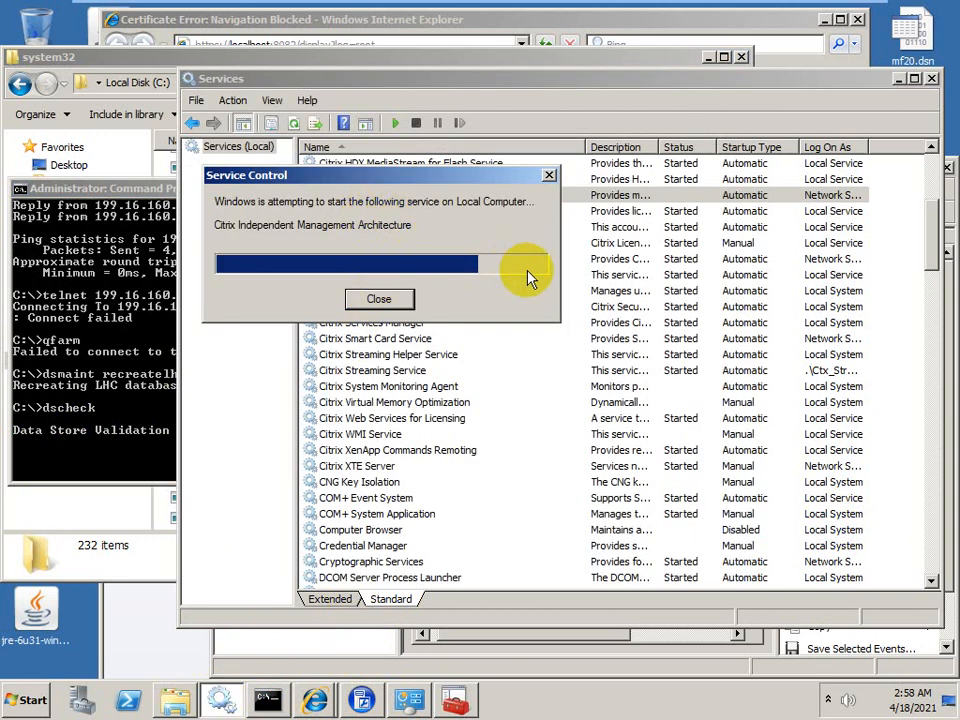
mouse_move(795, 8)
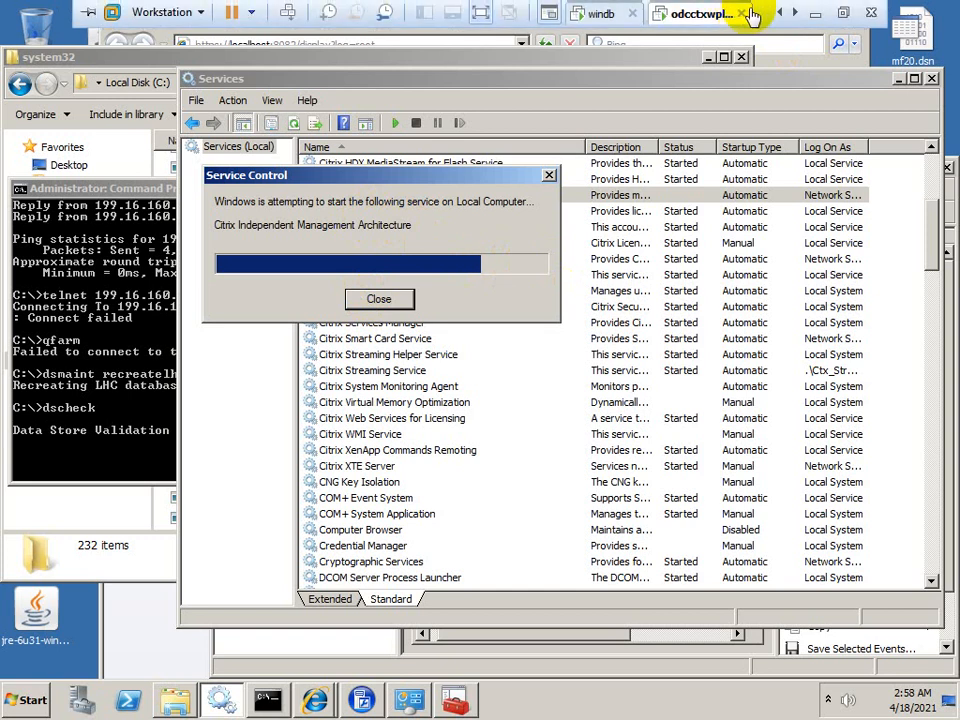
click(812, 14)
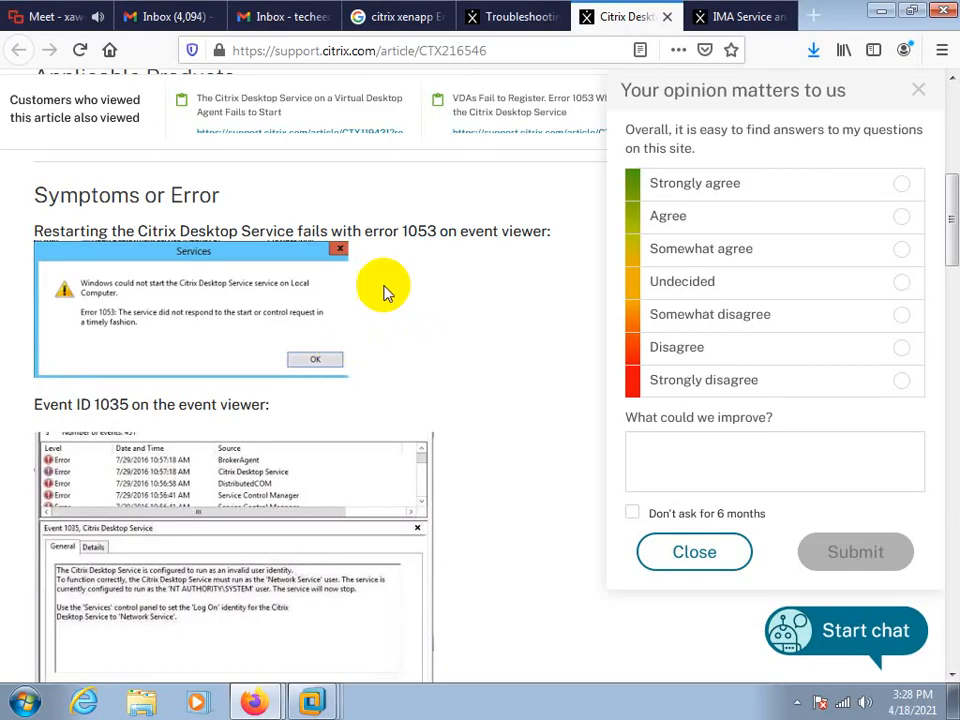
Step: Return to the Google results and search for "citrix xenapp ima tools"
click(398, 27)
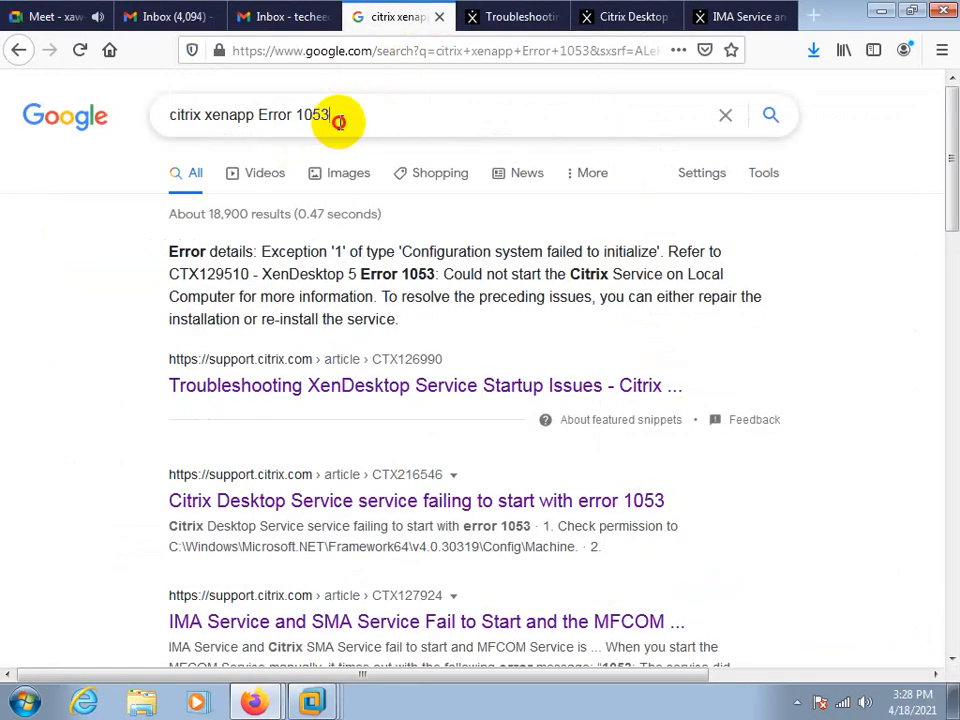
click(336, 118)
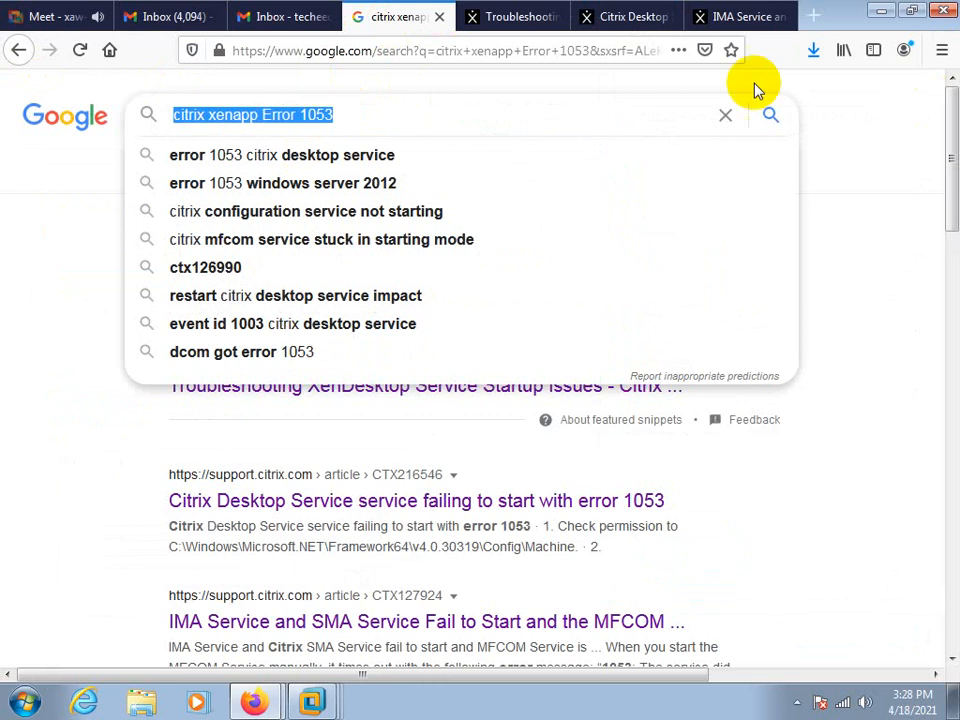
click(260, 115)
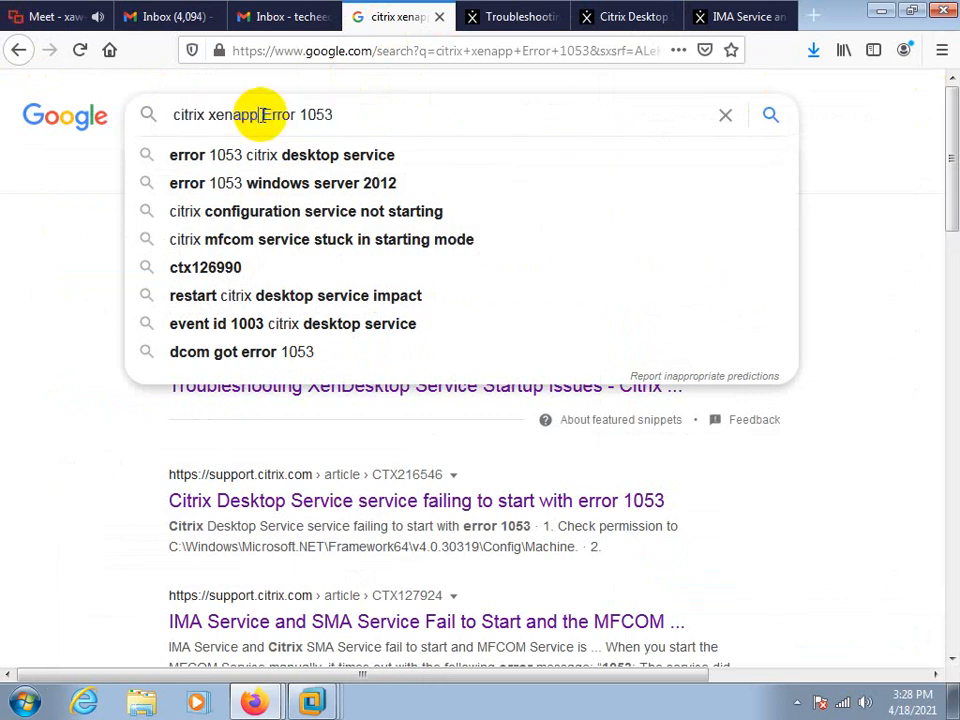
drag(262, 115, 373, 111)
text(i)
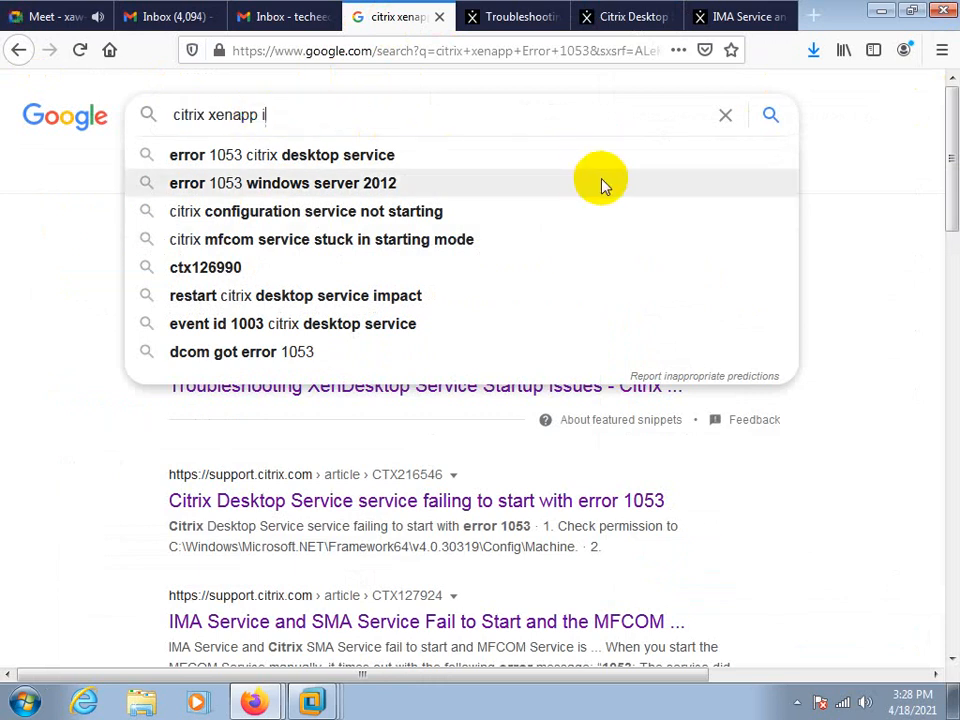
text(ma)
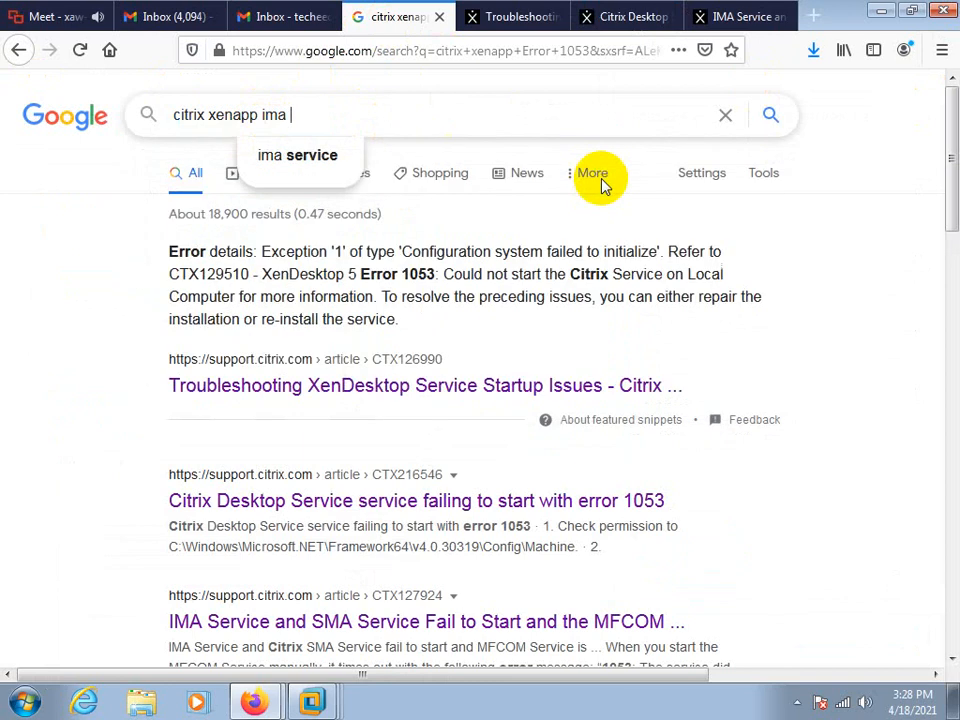
text( too)
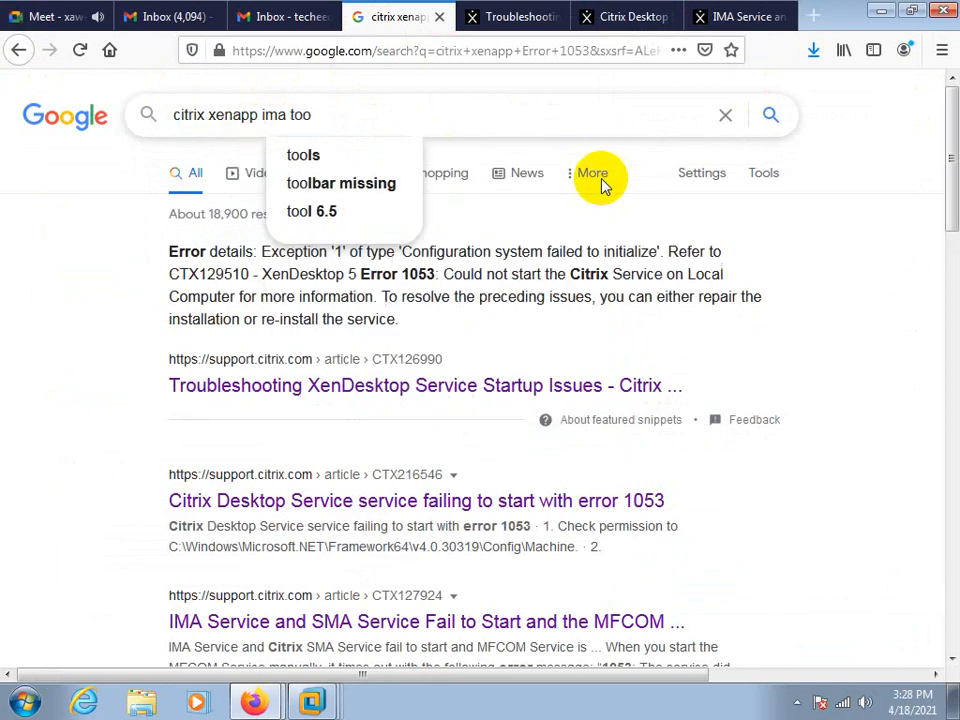
click(303, 157)
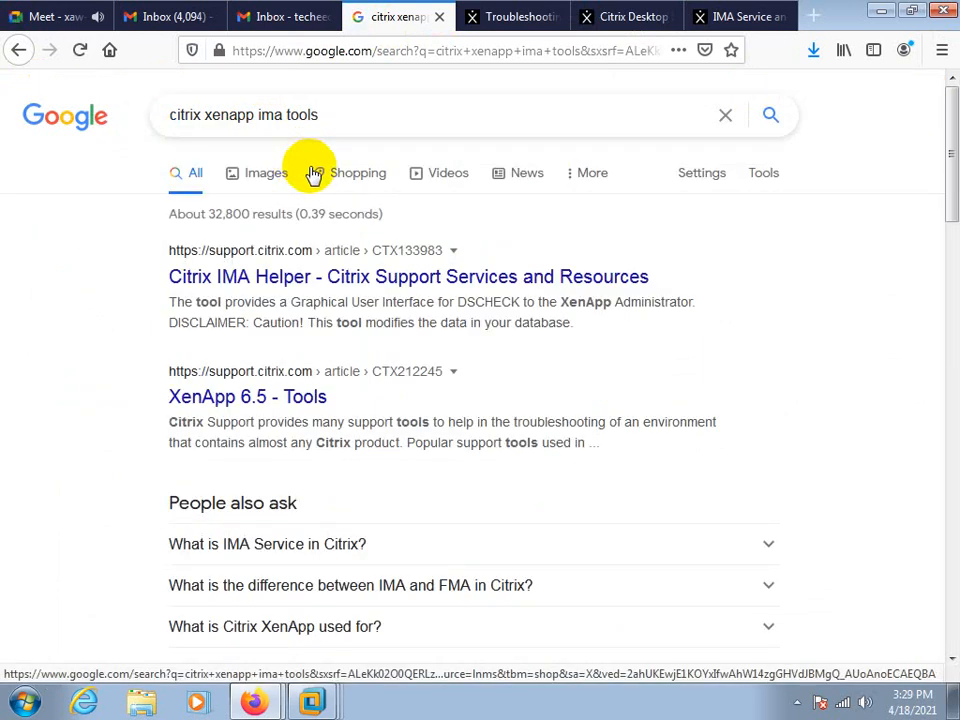
Step: Open the "XenApp 6.5 - Tools" result in a new browser tab and copy the article's web address
right_click(258, 401)
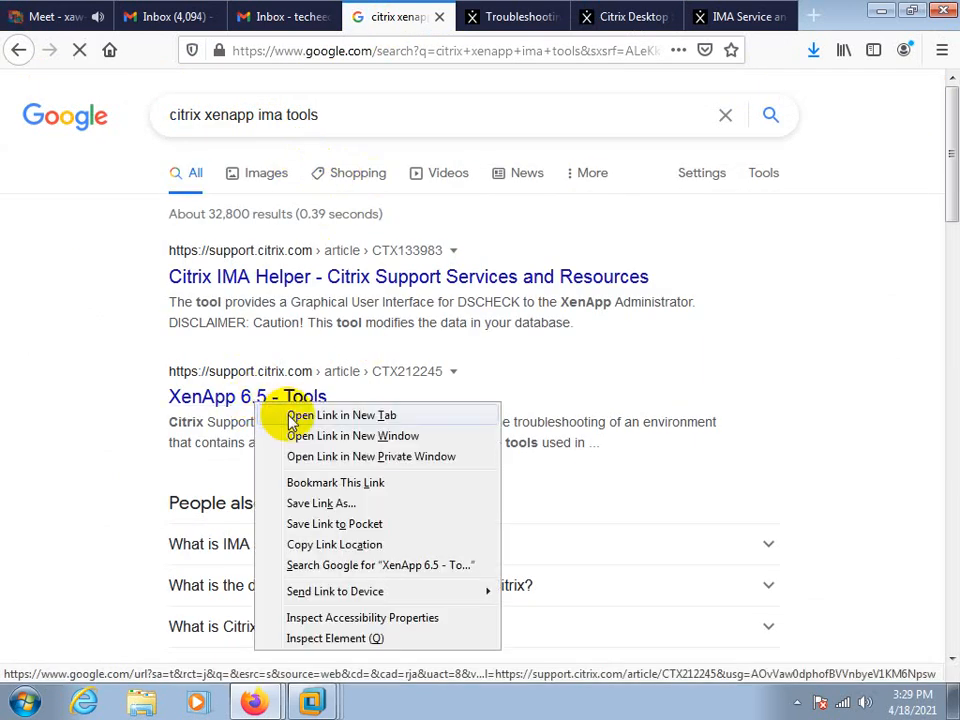
click(290, 417)
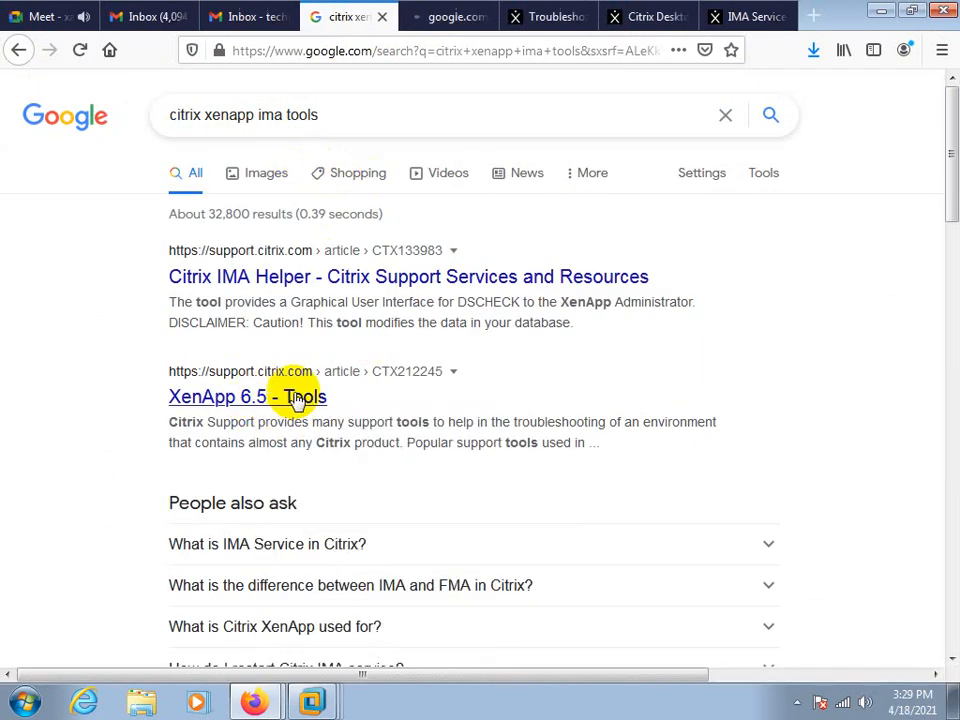
click(440, 28)
click(349, 47)
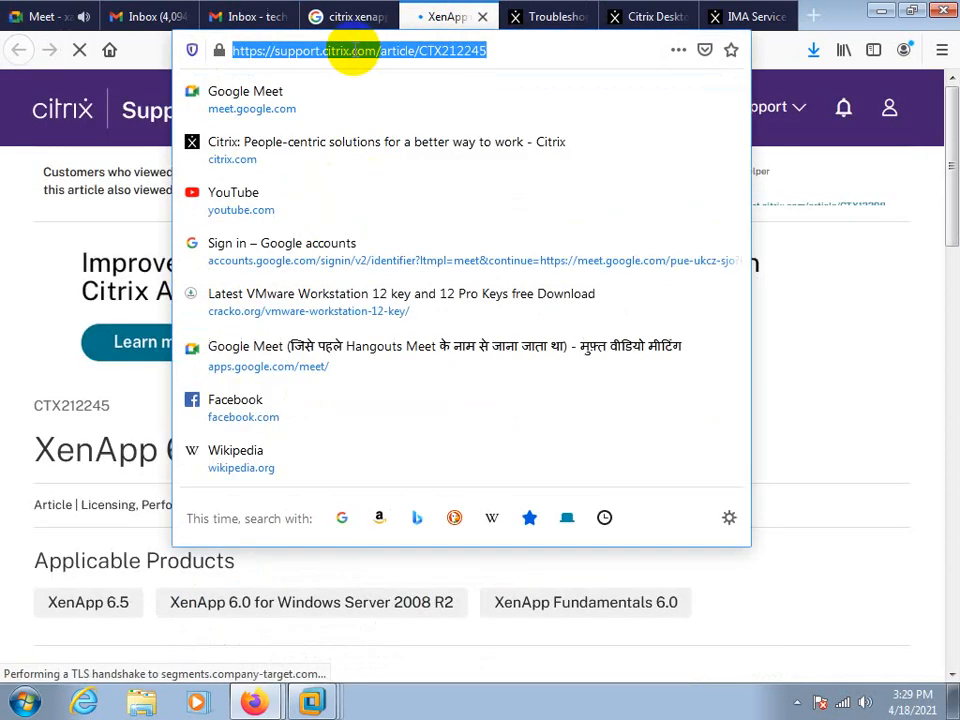
right_click(358, 52)
click(398, 111)
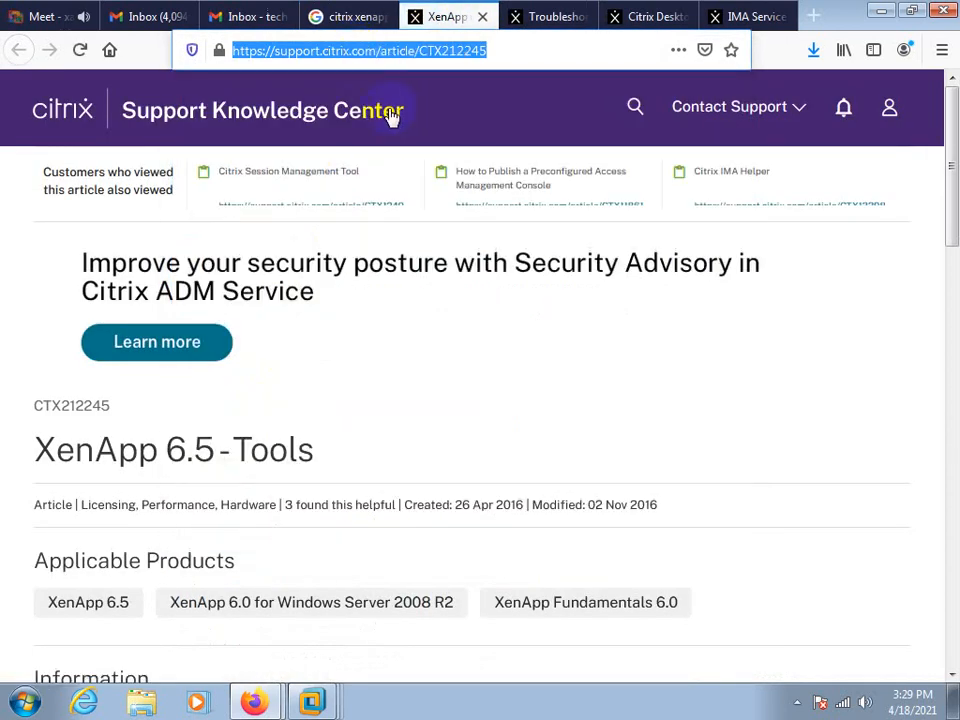
Step: Send the copied XenApp 6.5 tools article link to everyone in the Google Meet chat
click(42, 16)
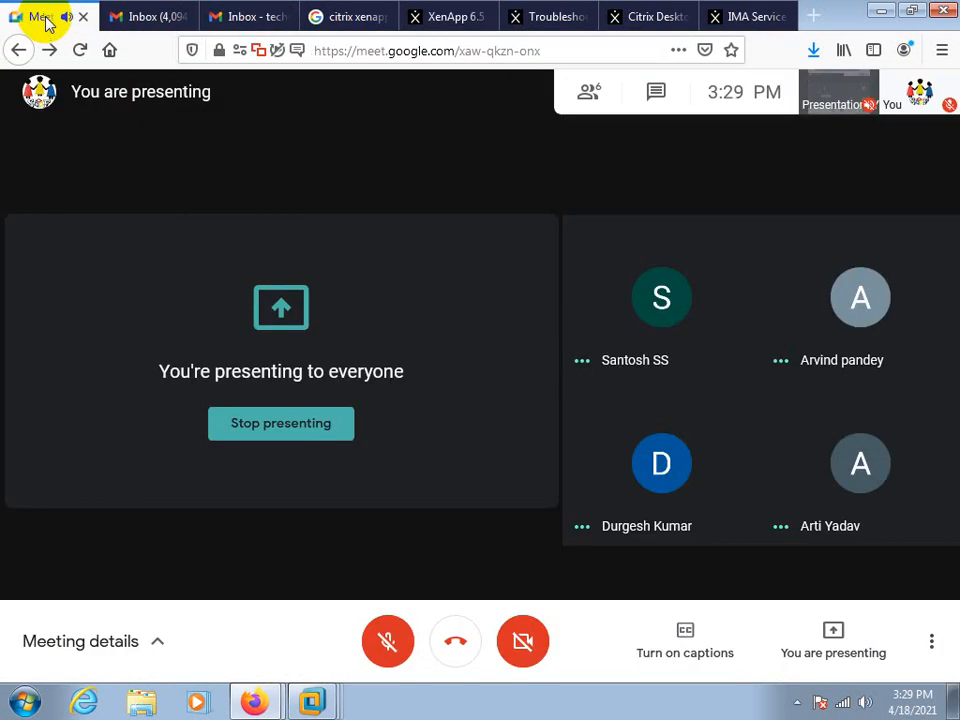
click(668, 112)
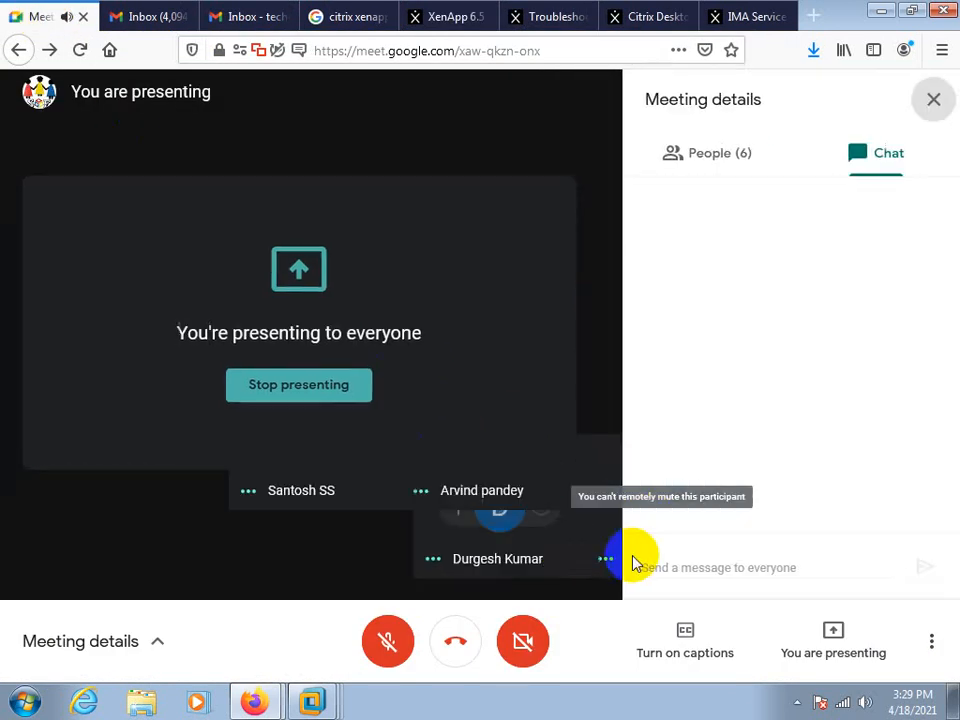
right_click(659, 567)
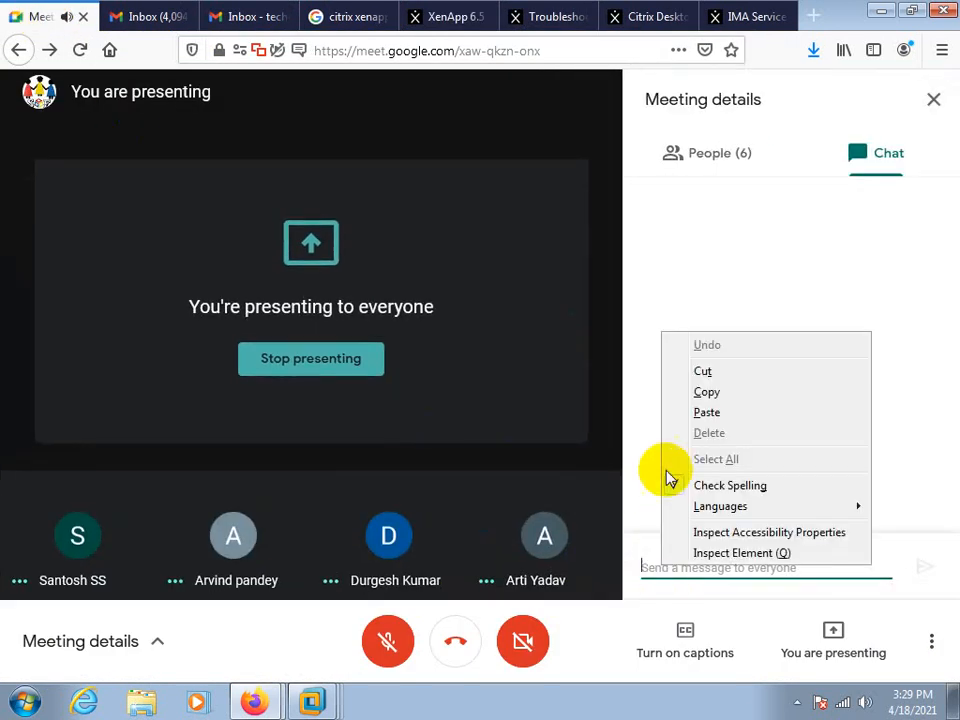
click(704, 410)
key(Return)
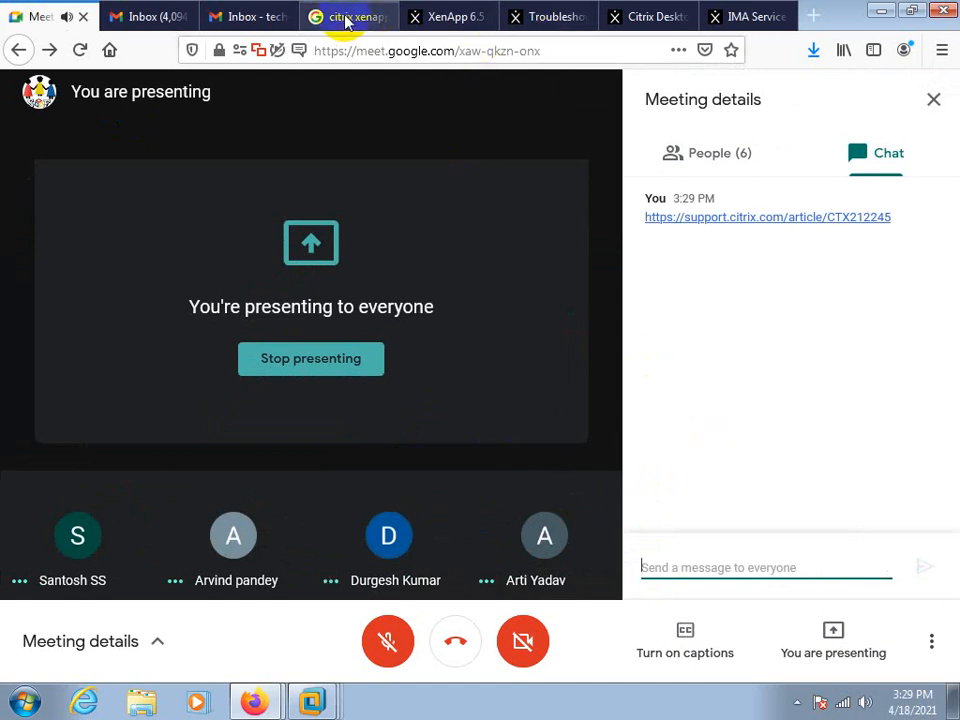
Step: Read the solution steps in Citrix article CTX127924 on the IMA and SMA services failing to start, including the IPSEC Service setting
click(441, 18)
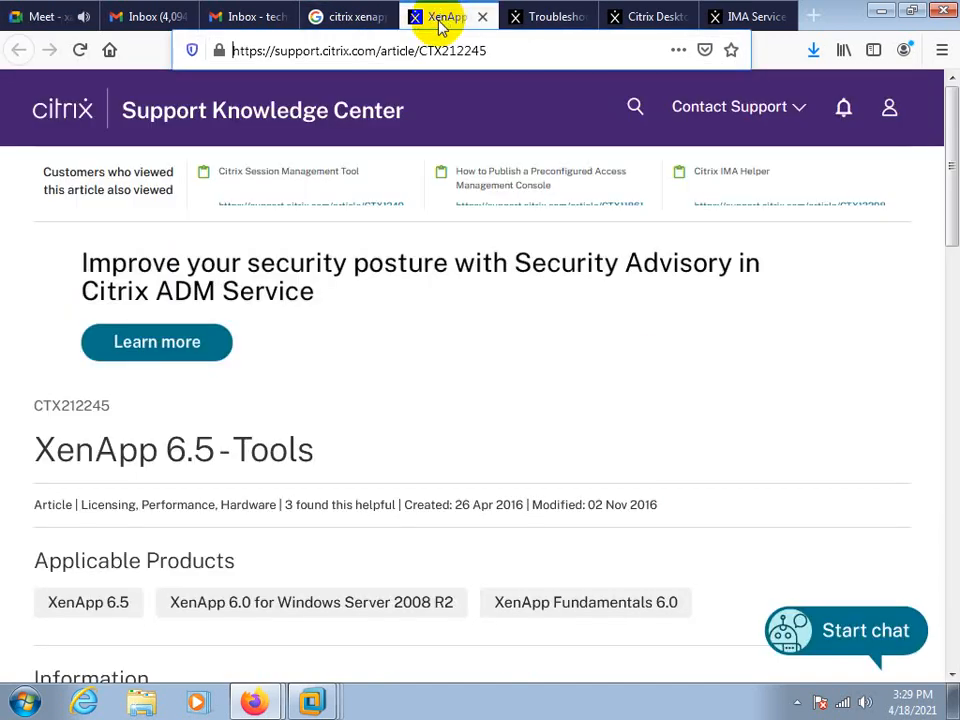
click(740, 18)
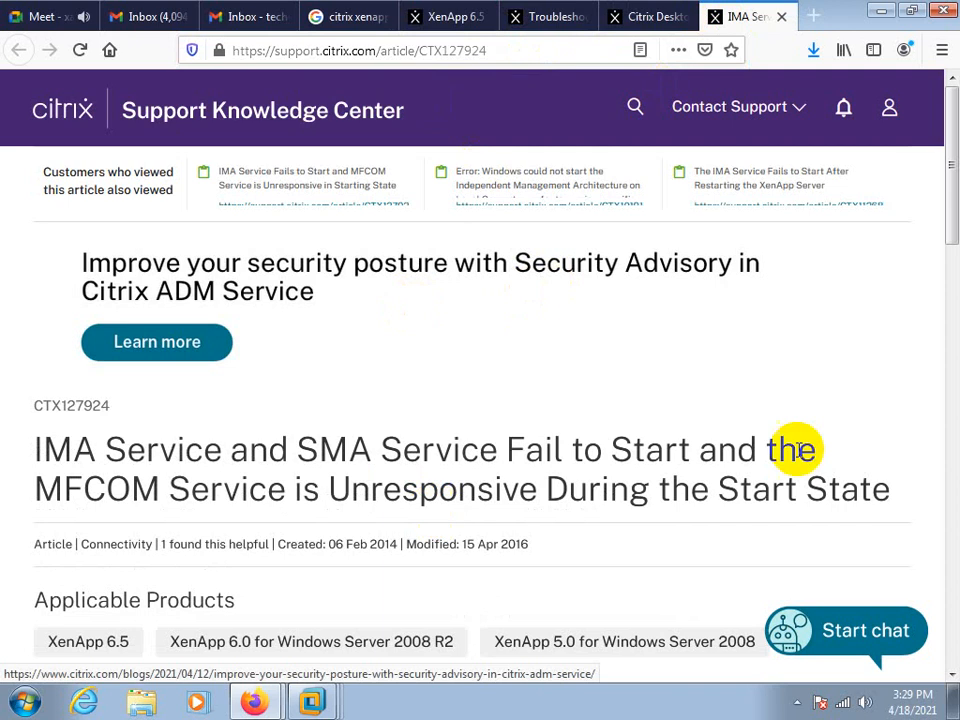
drag(950, 220, 951, 390)
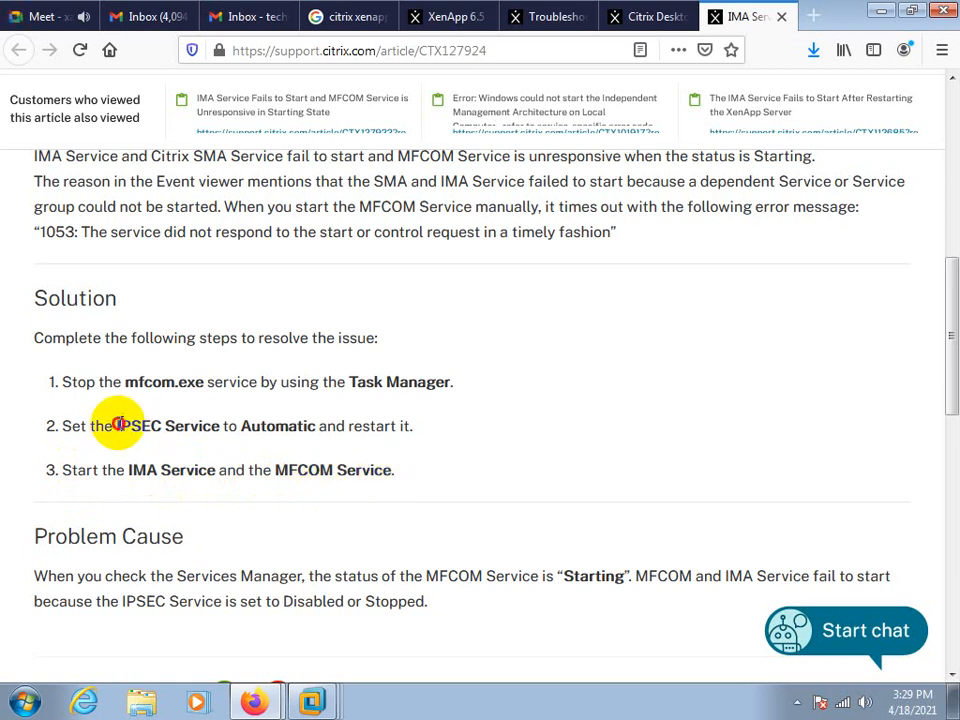
drag(118, 424, 199, 424)
Step: Switch to the server virtual machine, dismiss the error 1053 message and locate the MFCom service in Task Manager's services list
click(311, 700)
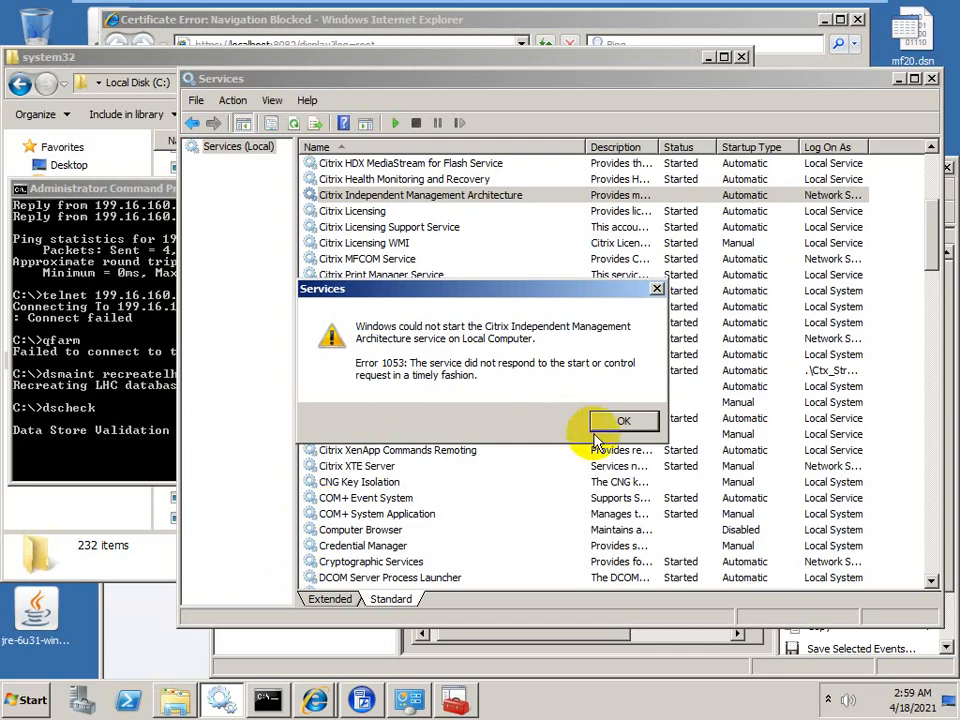
click(606, 423)
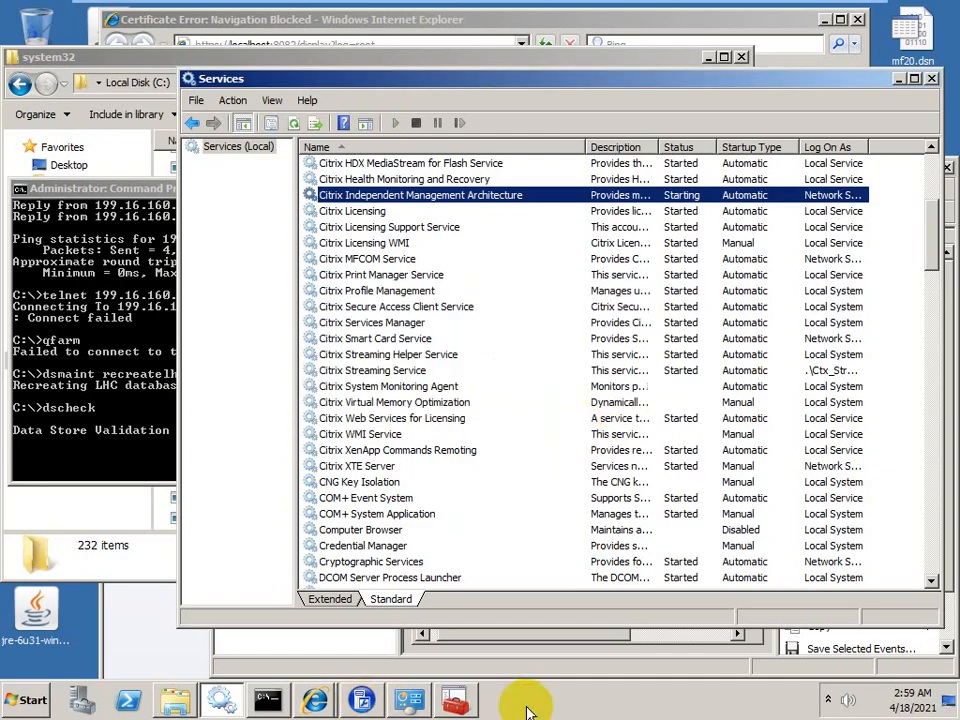
right_click(578, 706)
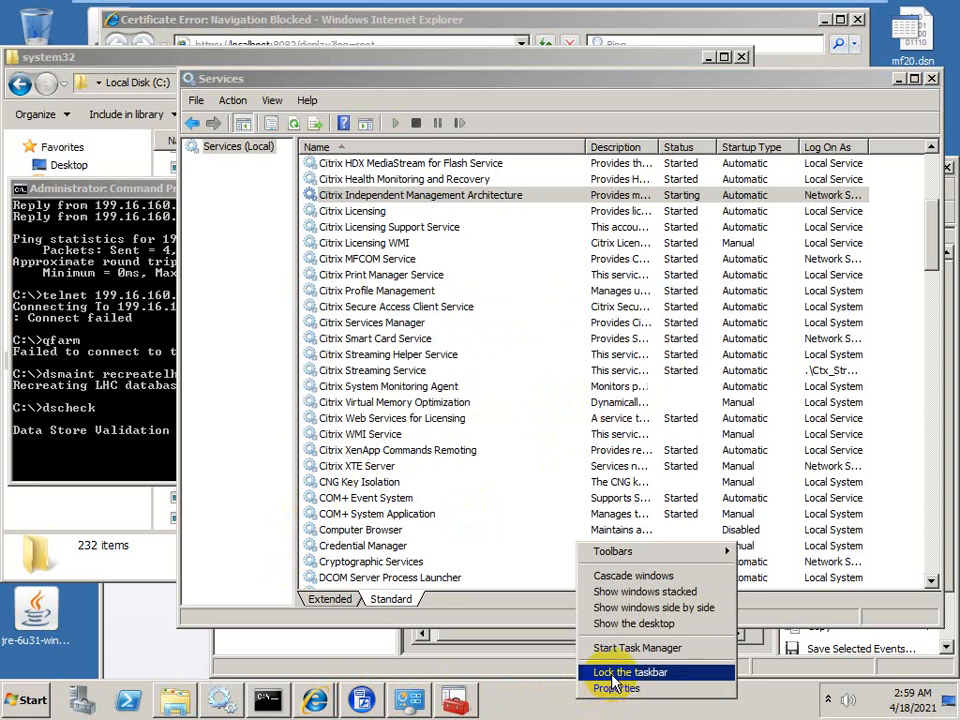
click(596, 646)
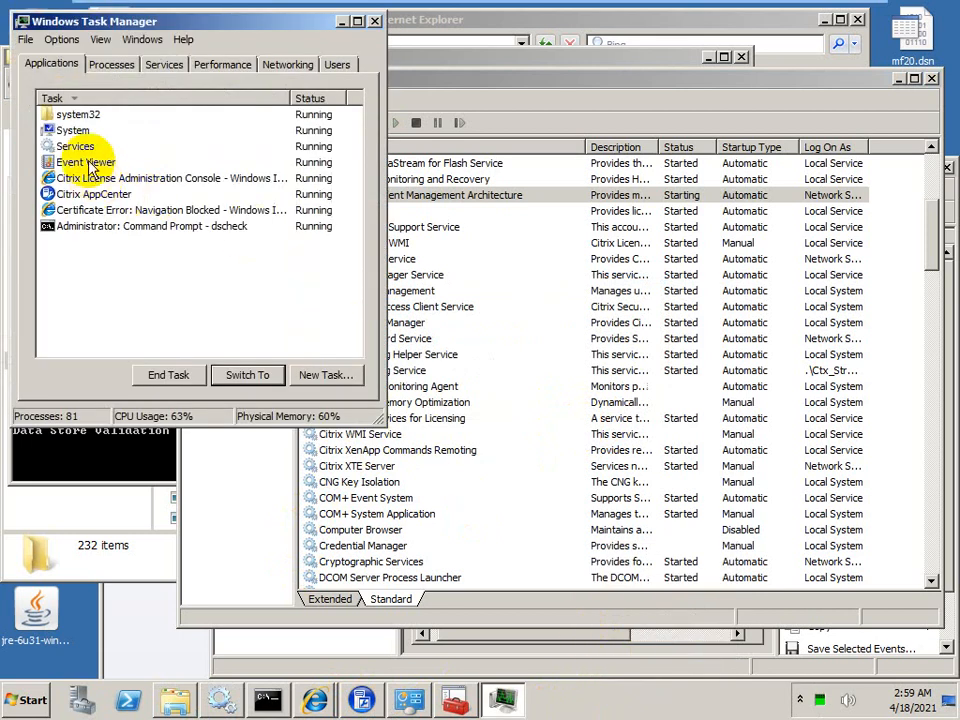
click(168, 67)
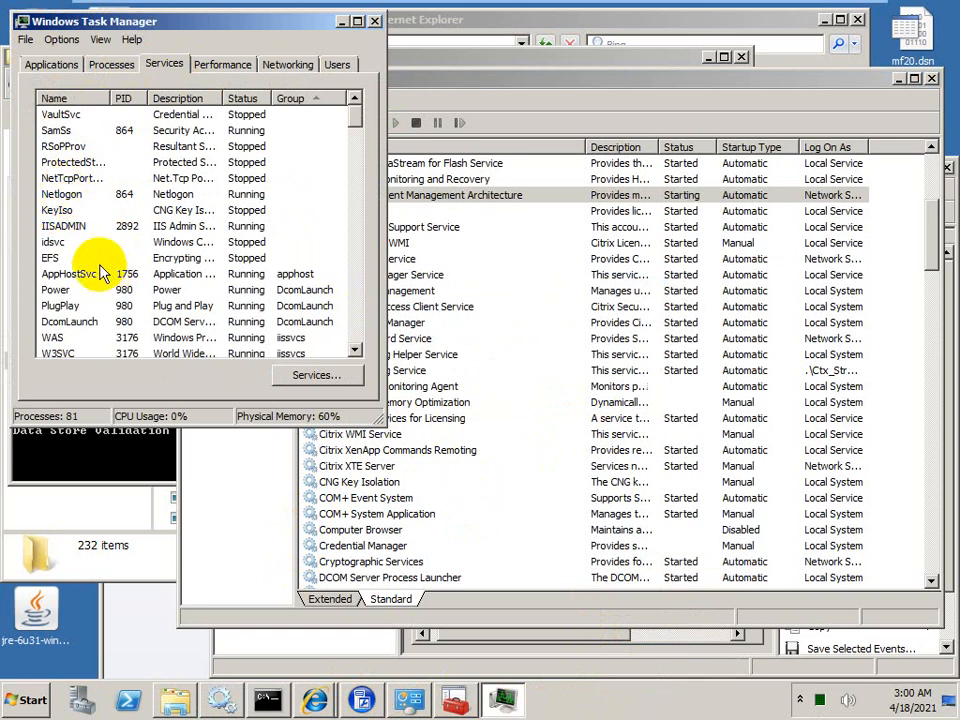
click(75, 226)
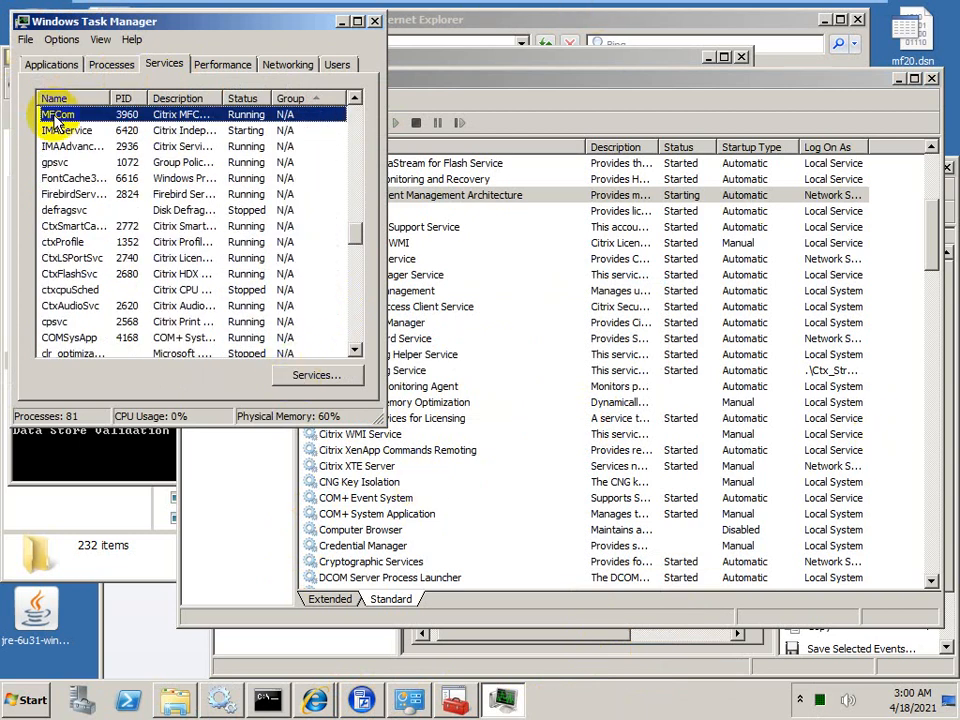
Step: Stop the Citrix MFCOM Service in the Services console
click(314, 376)
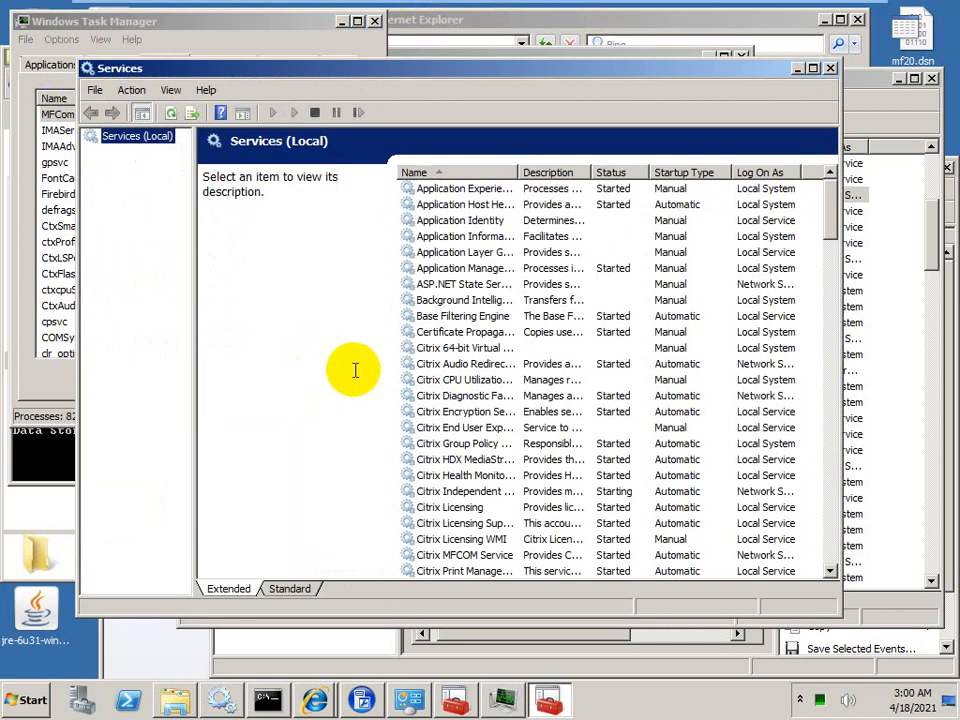
click(420, 411)
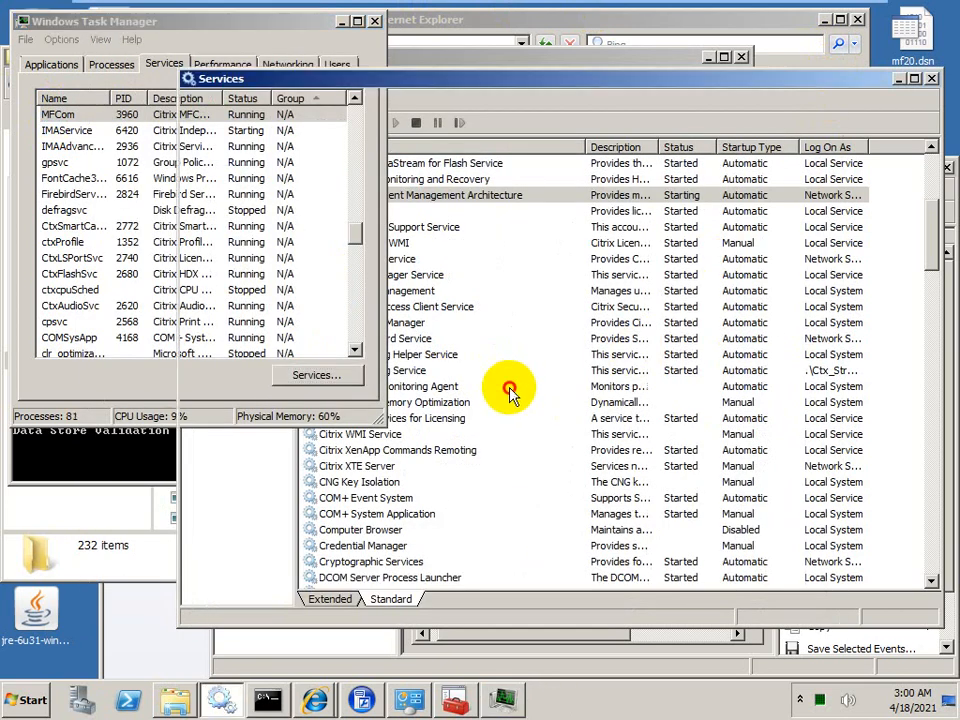
click(508, 388)
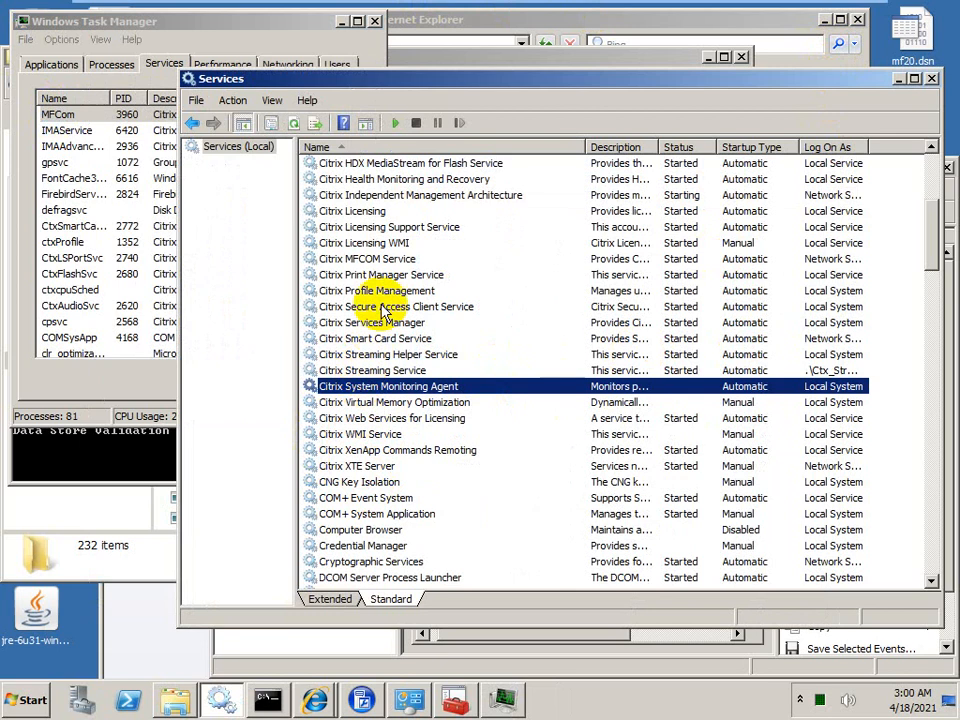
click(374, 260)
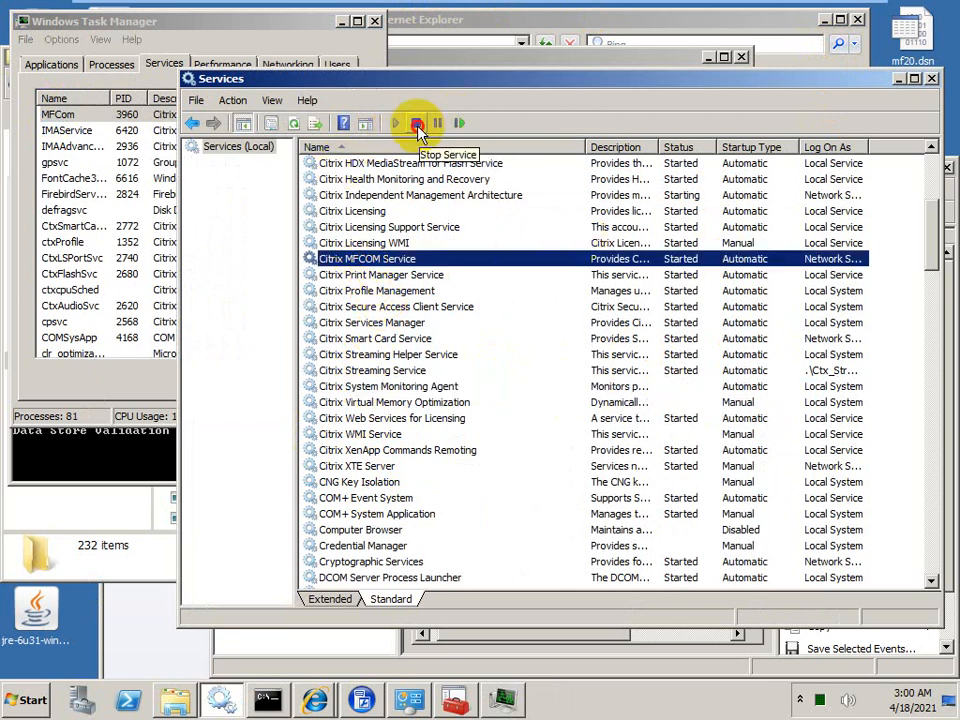
click(418, 130)
click(379, 298)
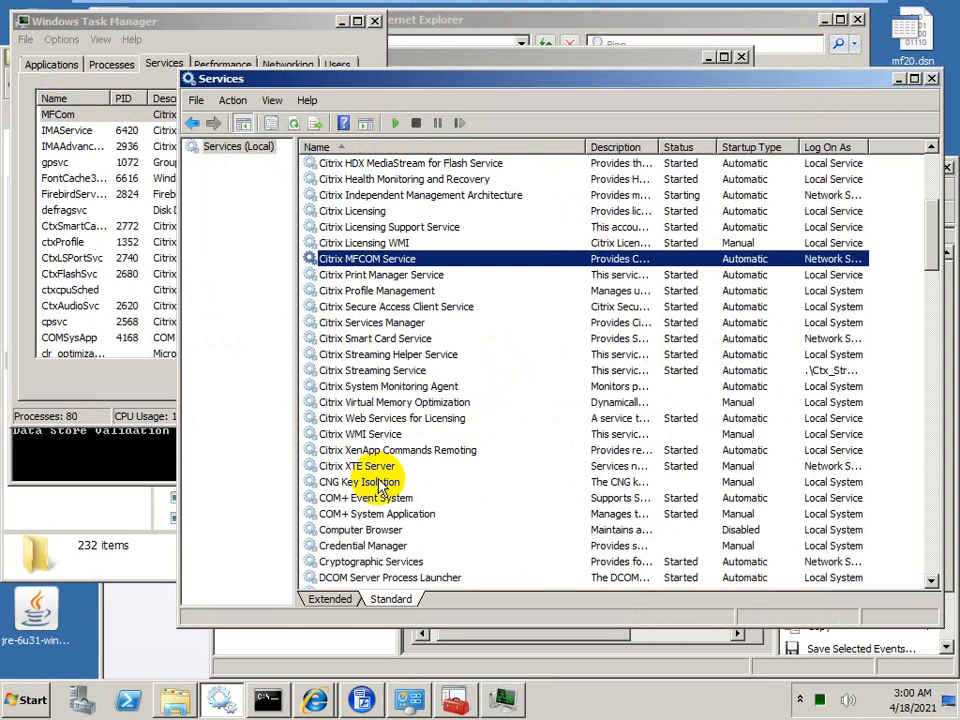
Step: Find the IPsec Policy Agent service, inspect its startup type and status in its properties, and close them without changes
click(28, 700)
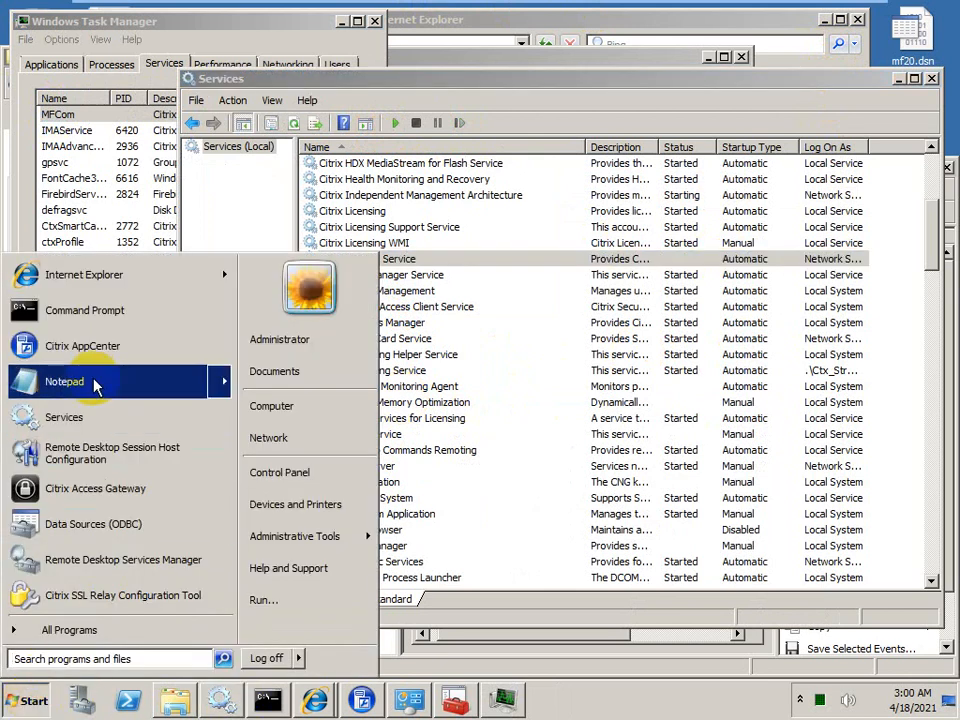
click(471, 403)
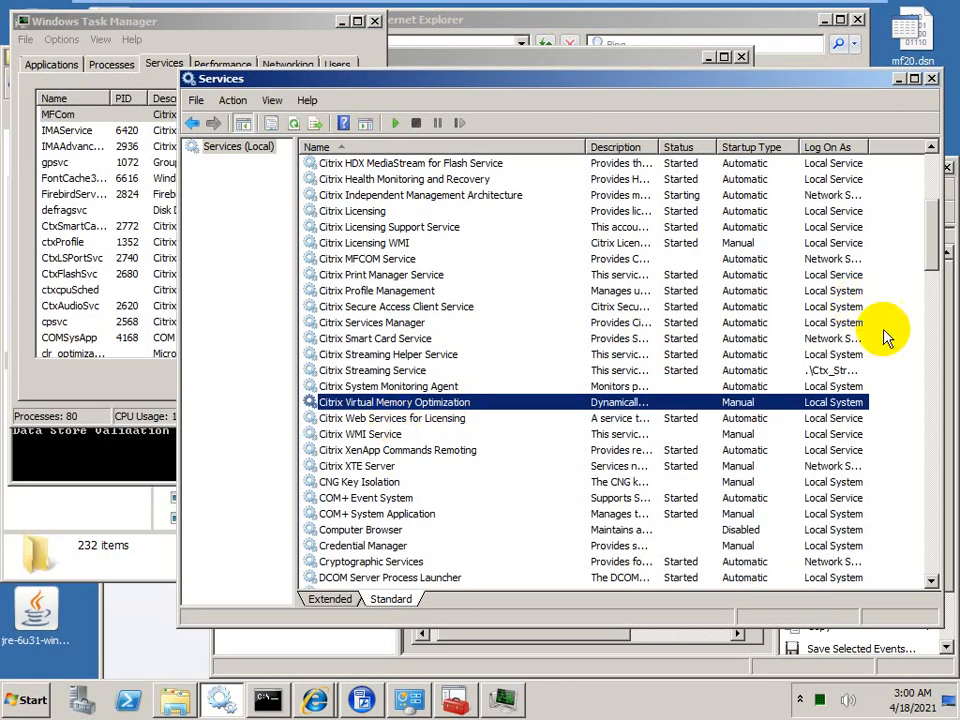
text(ip)
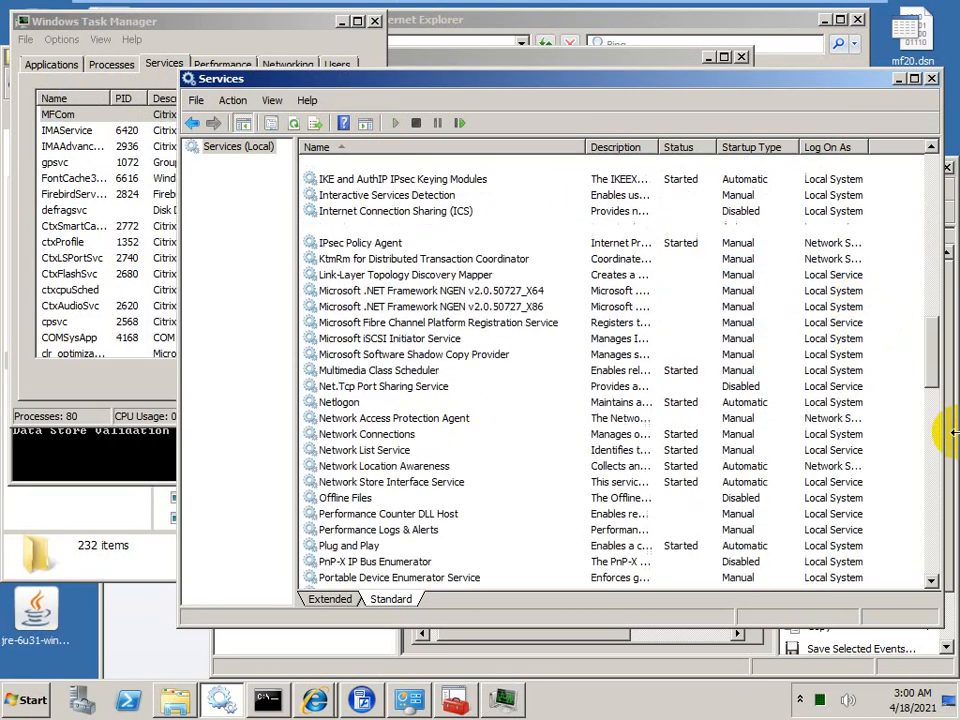
click(335, 245)
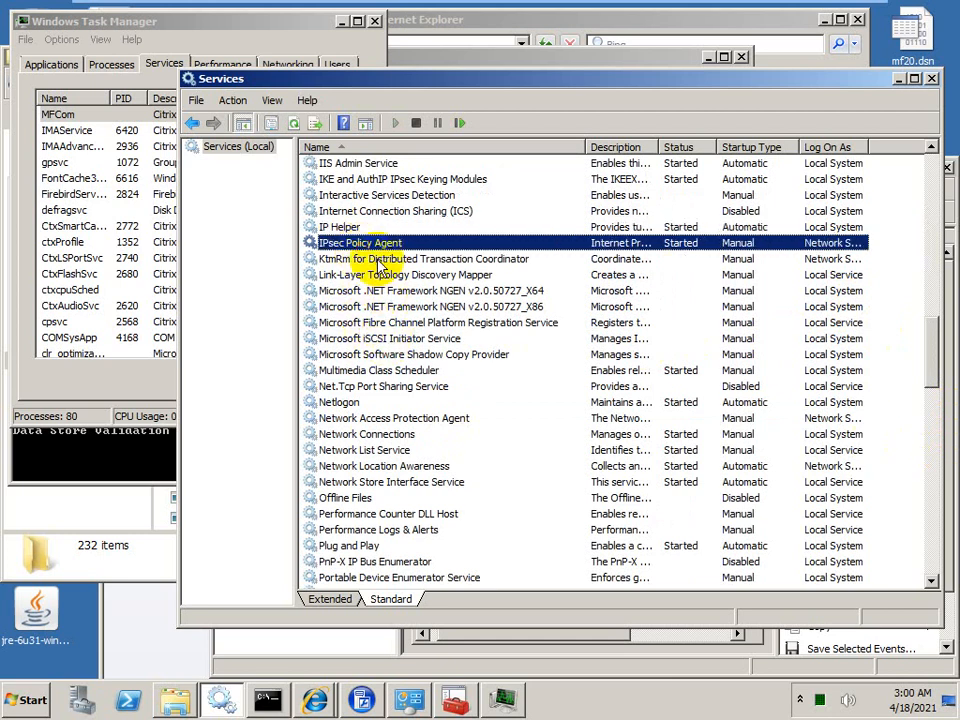
double_click(378, 245)
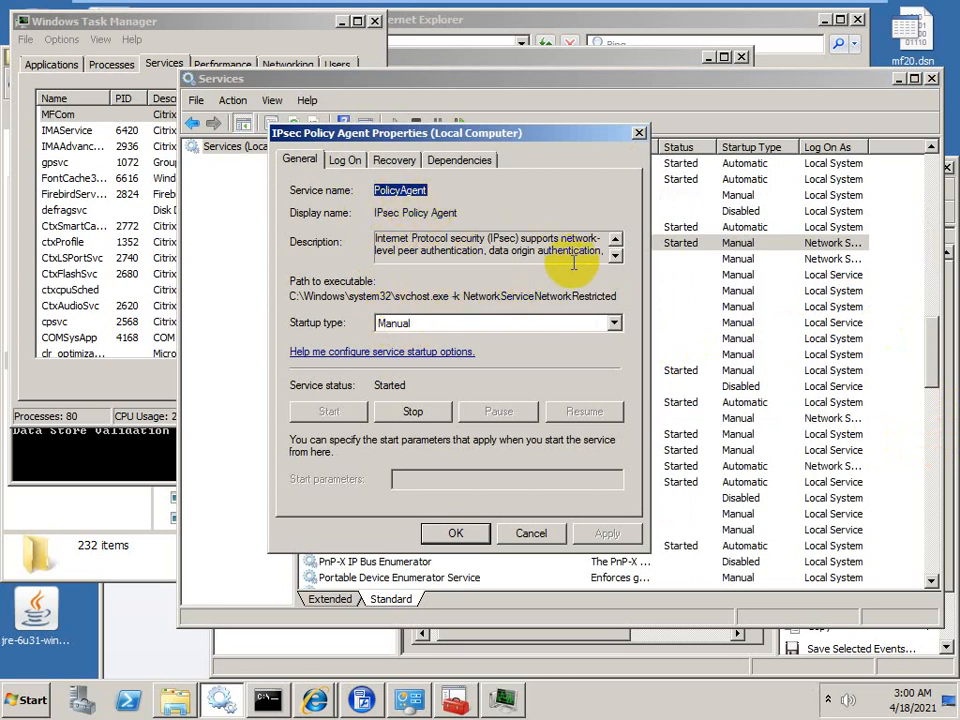
click(639, 133)
mouse_move(579, 6)
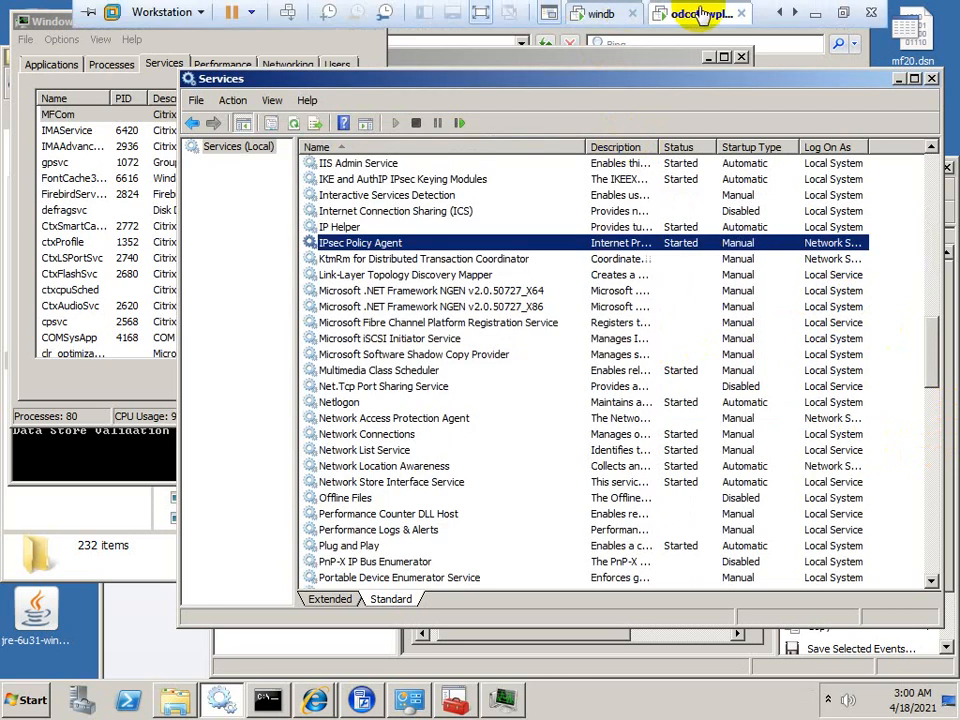
Step: Reread the article's second solution step on setting the IPSEC Service to Automatic and restarting it
click(816, 16)
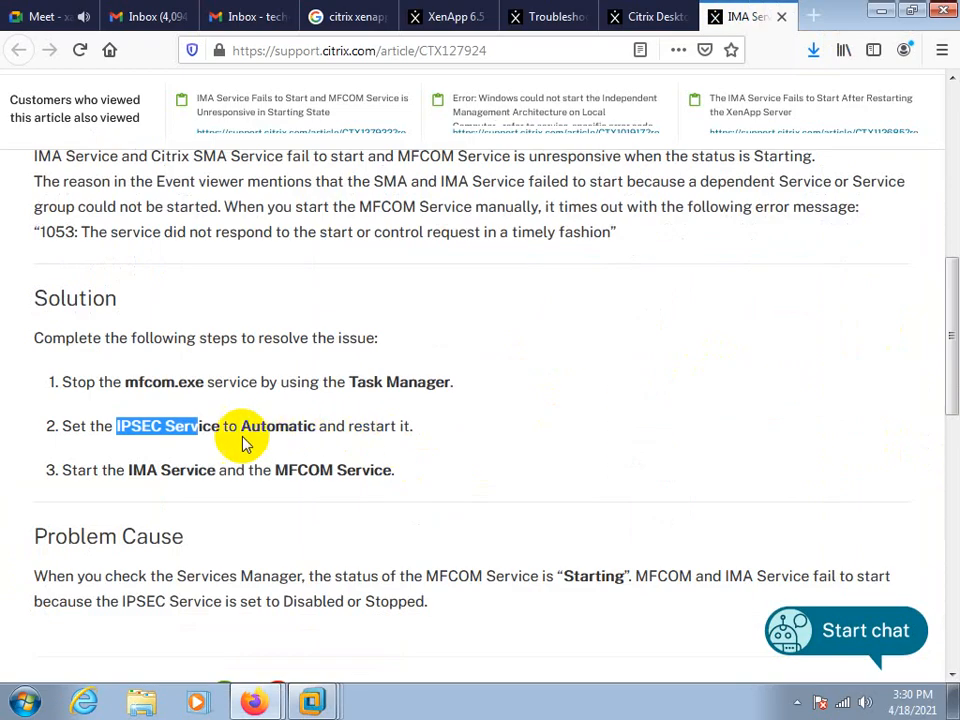
click(165, 445)
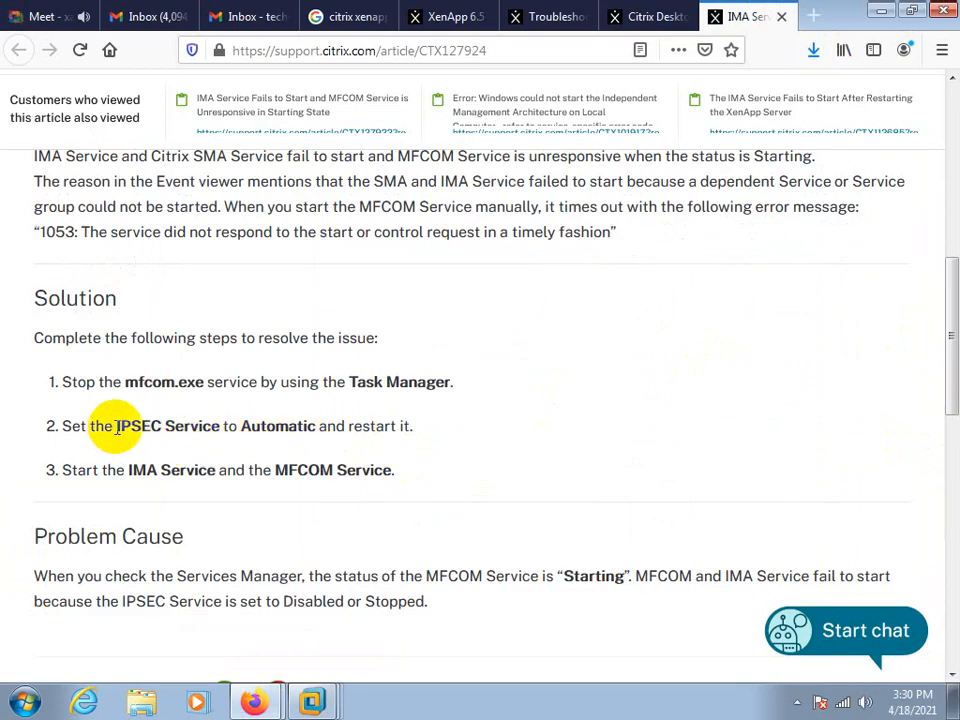
drag(117, 428, 218, 422)
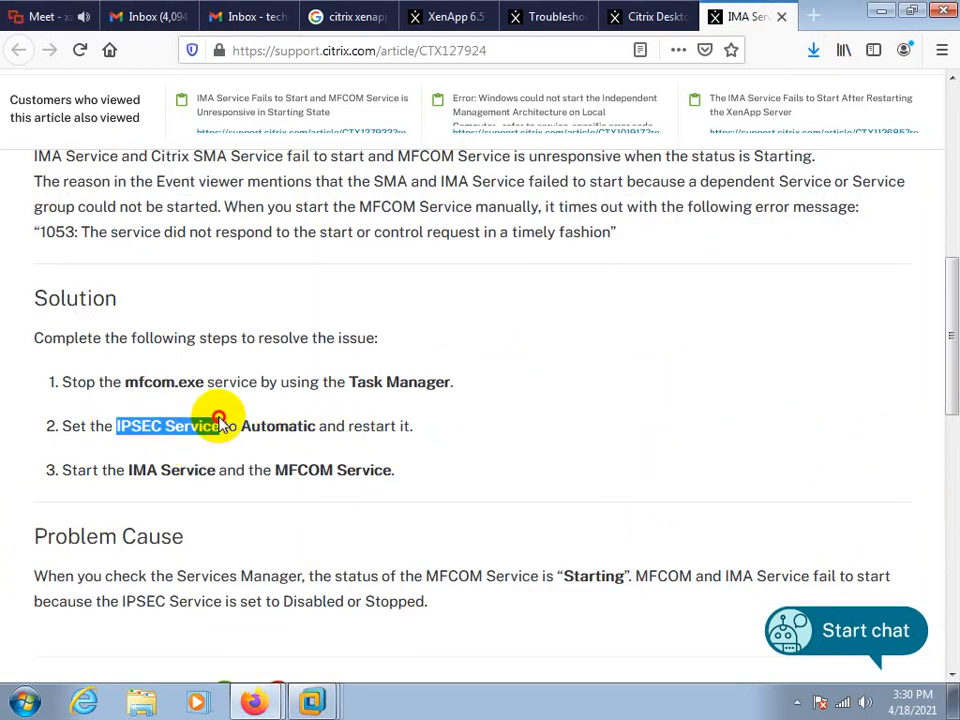
Step: Switch to the server virtual machine and set the IPsec Policy Agent service's startup type to Automatic
click(311, 699)
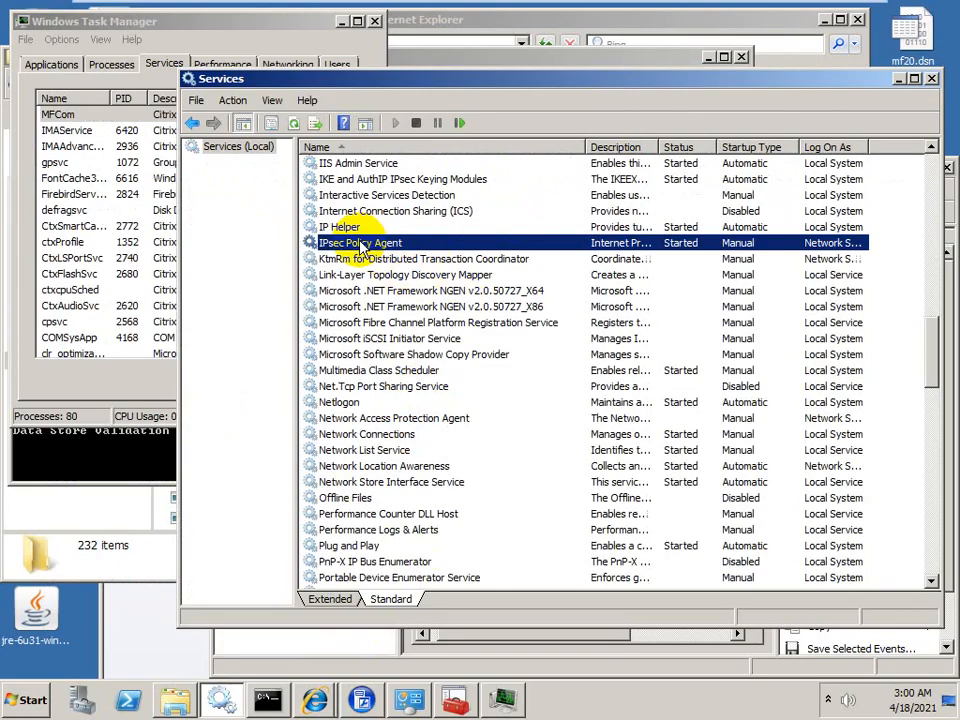
double_click(362, 243)
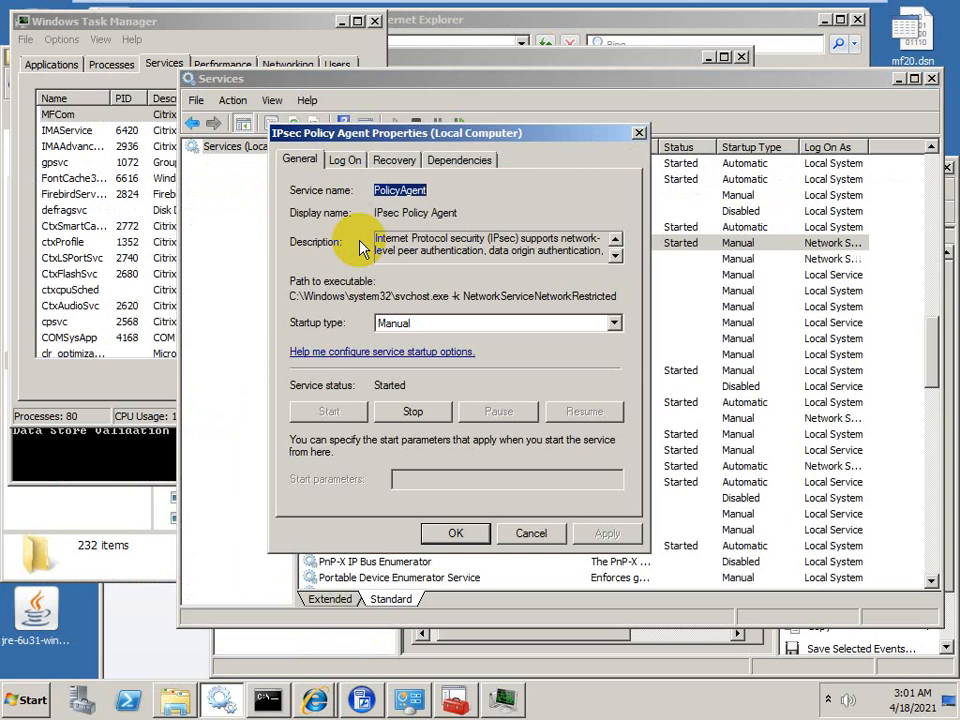
drag(420, 129, 692, 168)
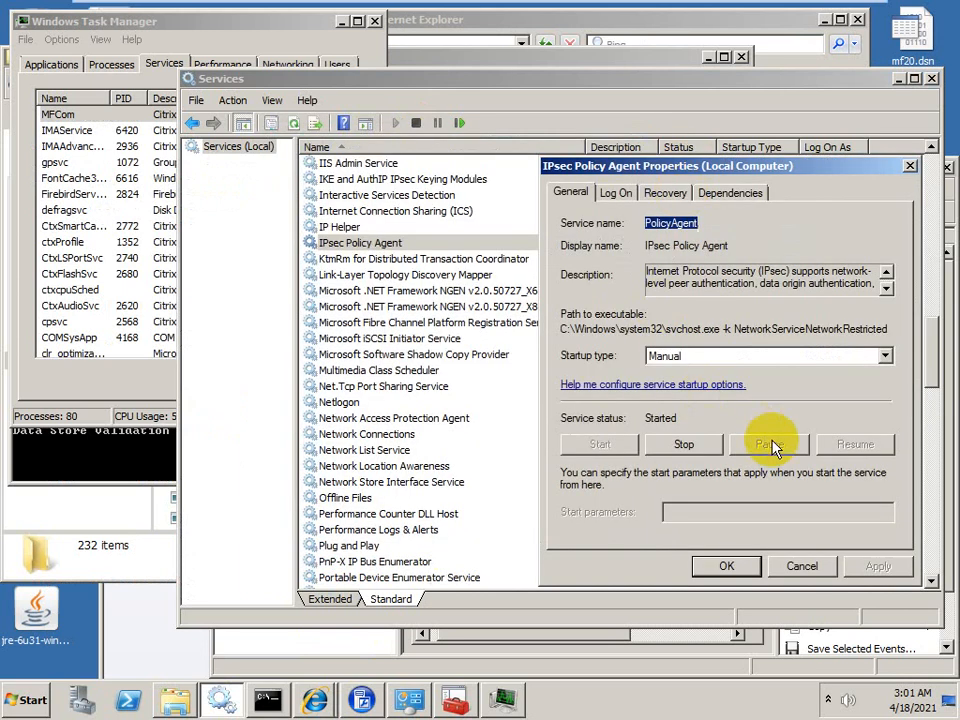
click(690, 356)
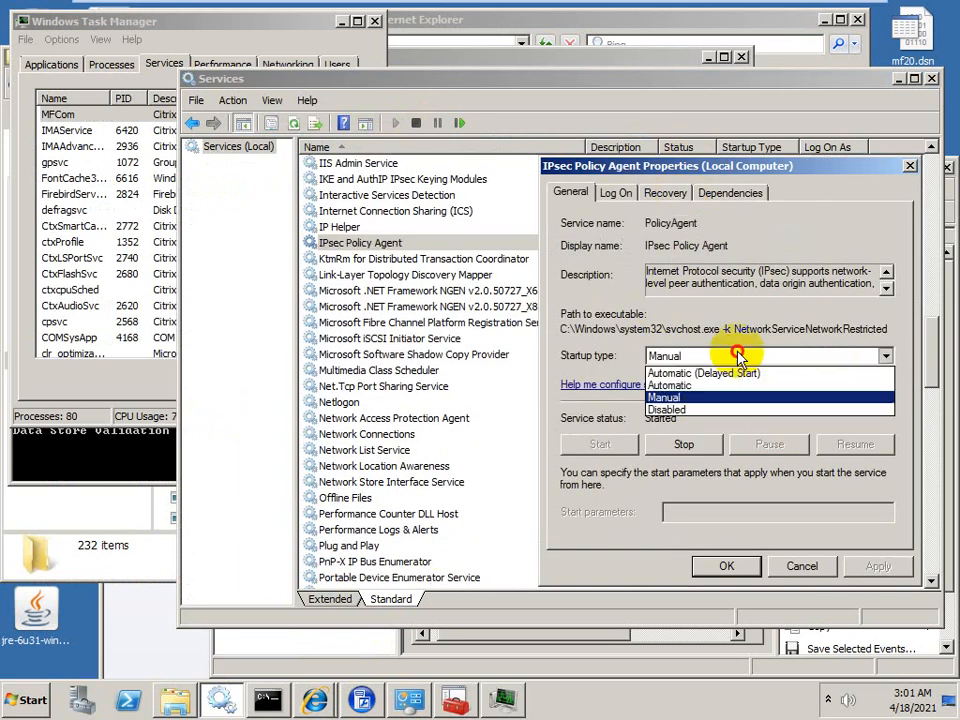
click(668, 385)
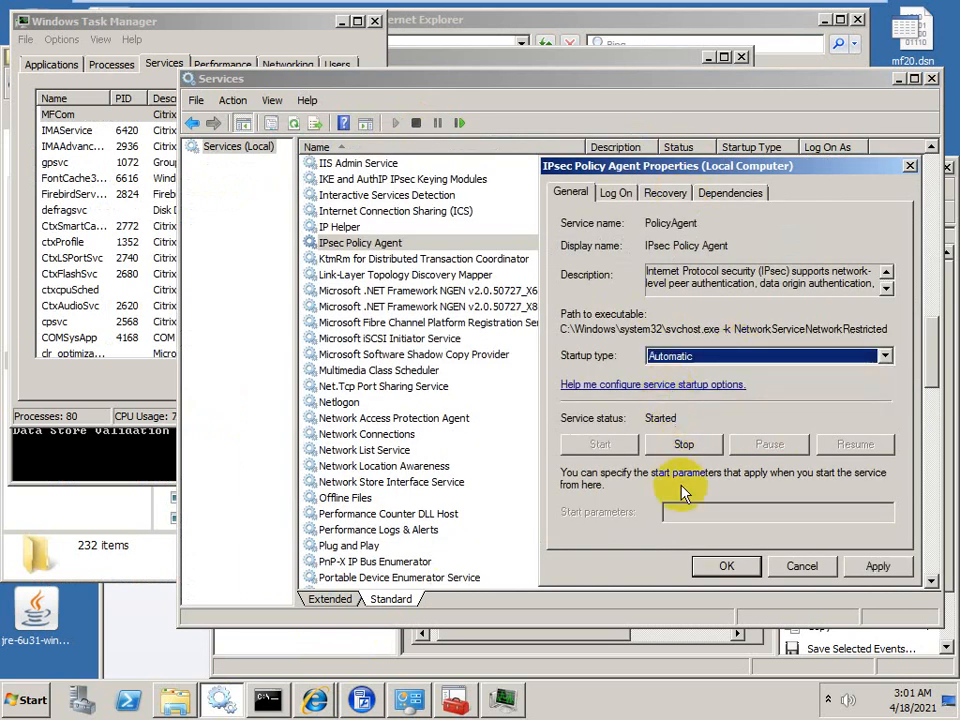
click(725, 567)
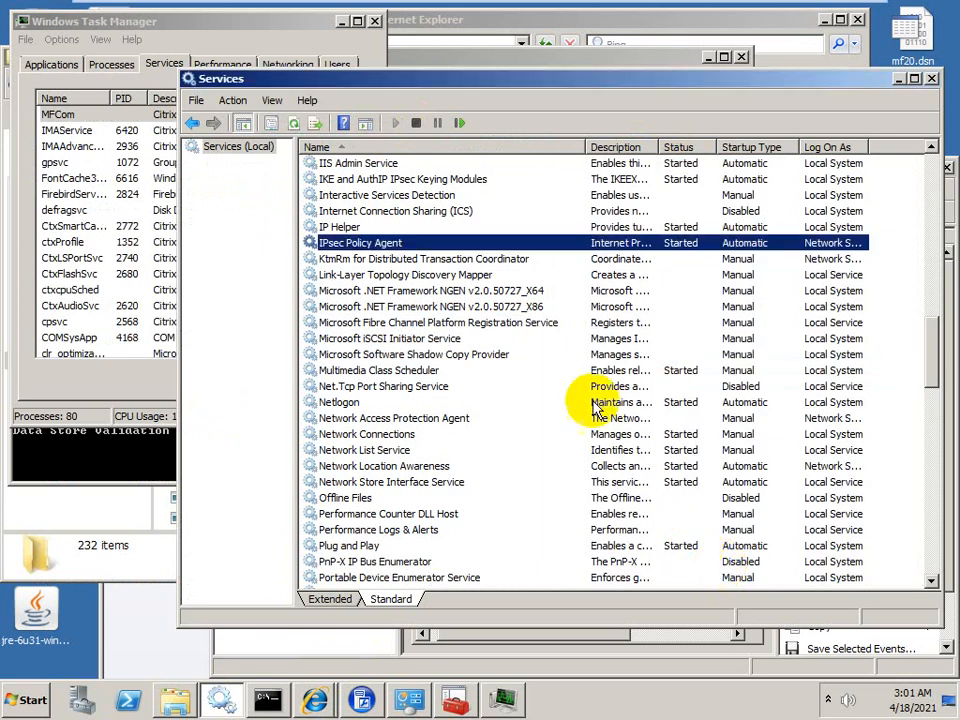
Step: Try twice to restart the IPsec Policy Agent service together with its dependent Citrix Independent Management Architecture service
click(458, 123)
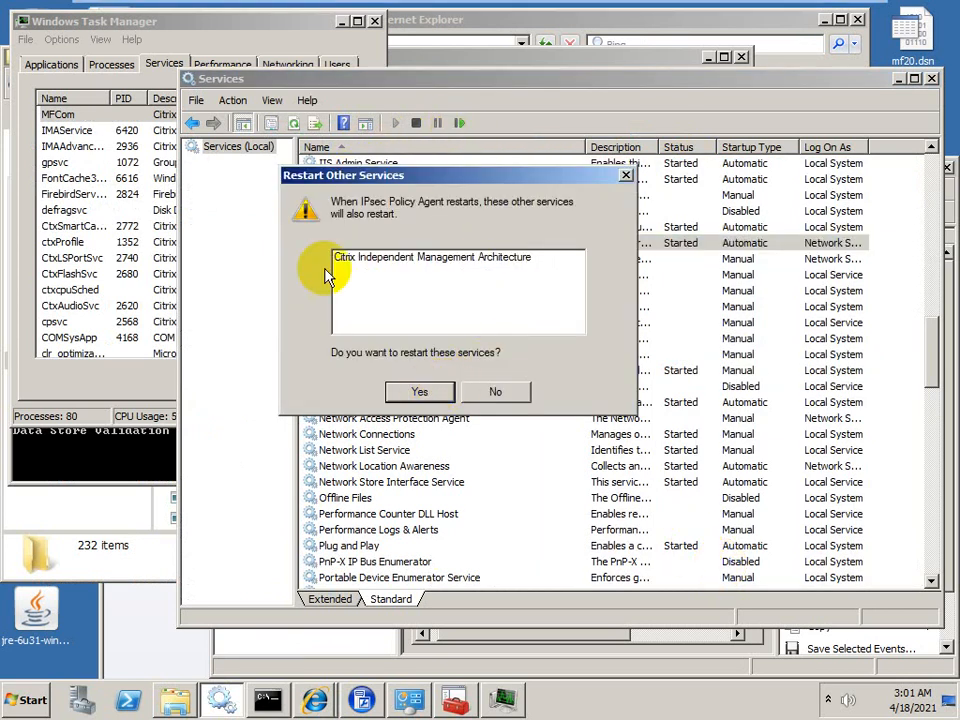
click(419, 391)
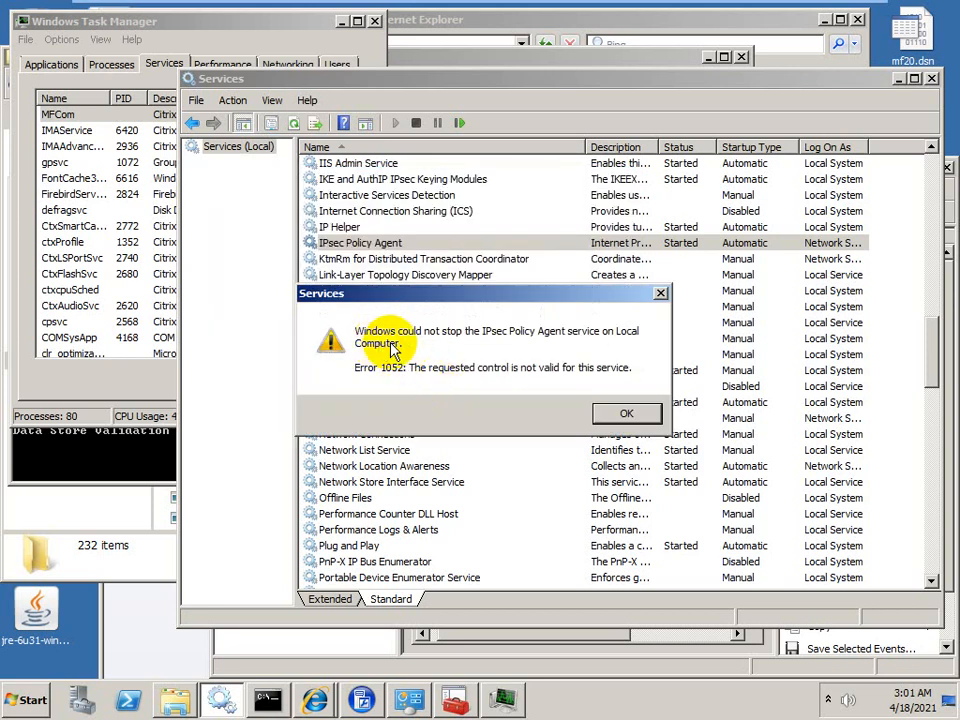
click(624, 414)
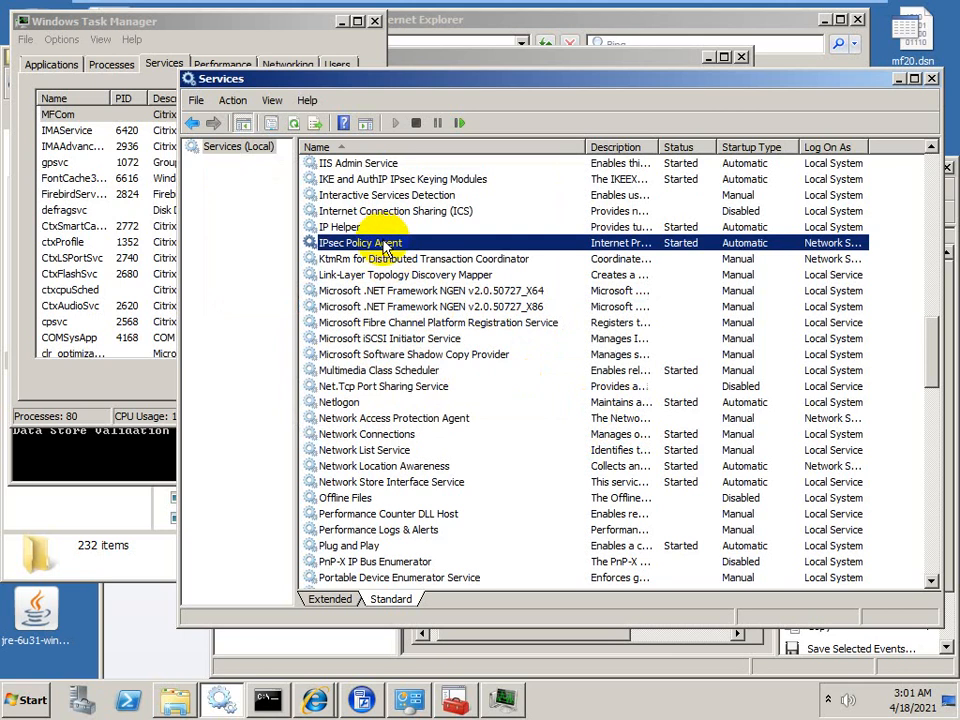
click(458, 124)
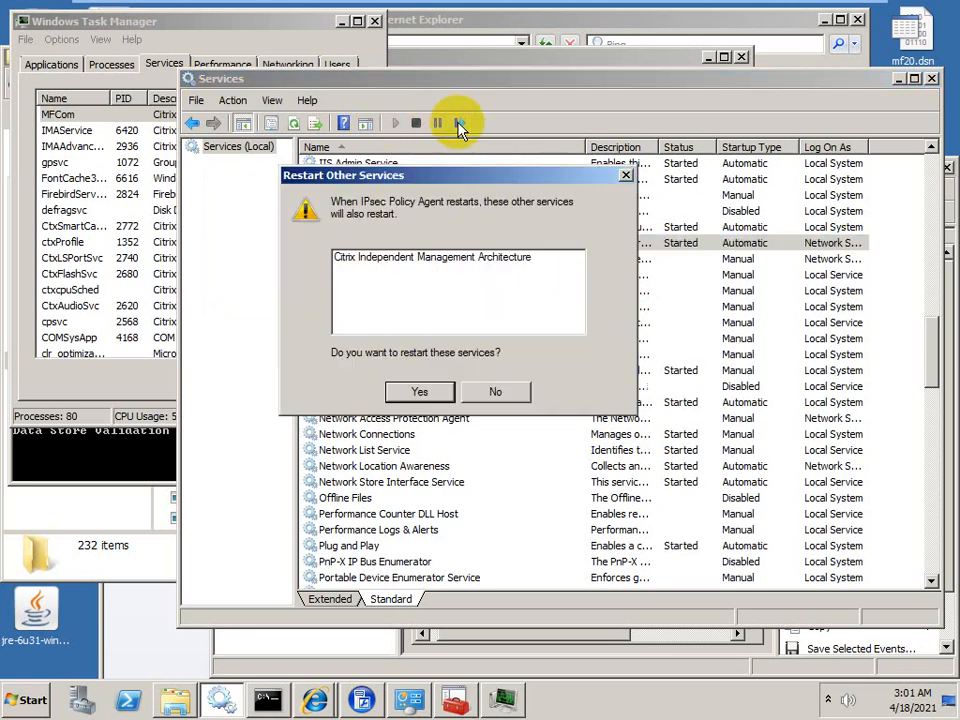
click(420, 392)
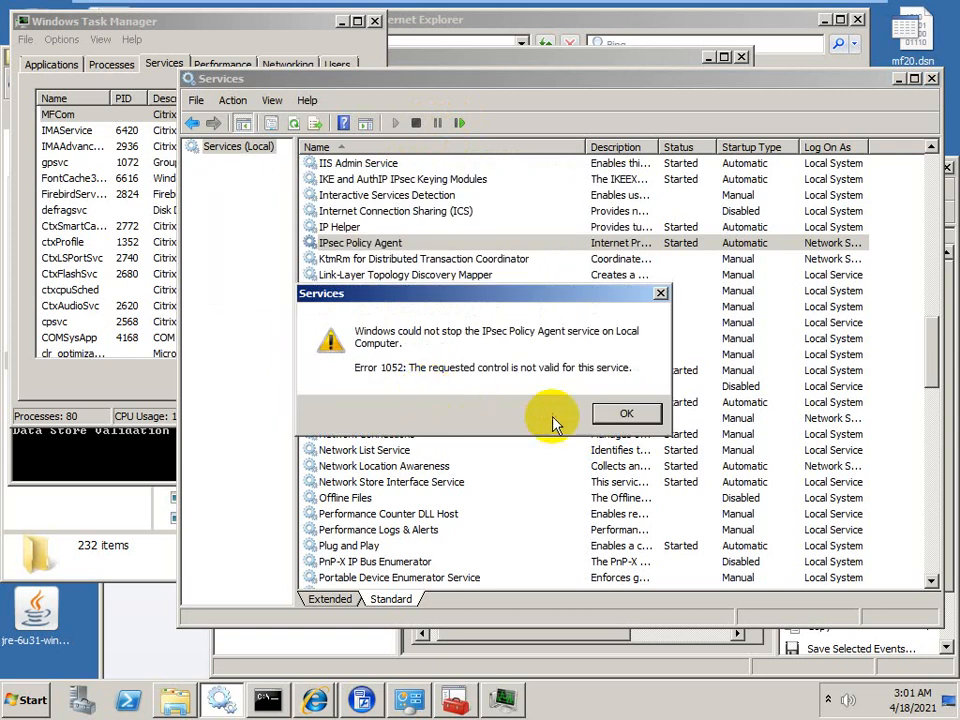
click(618, 415)
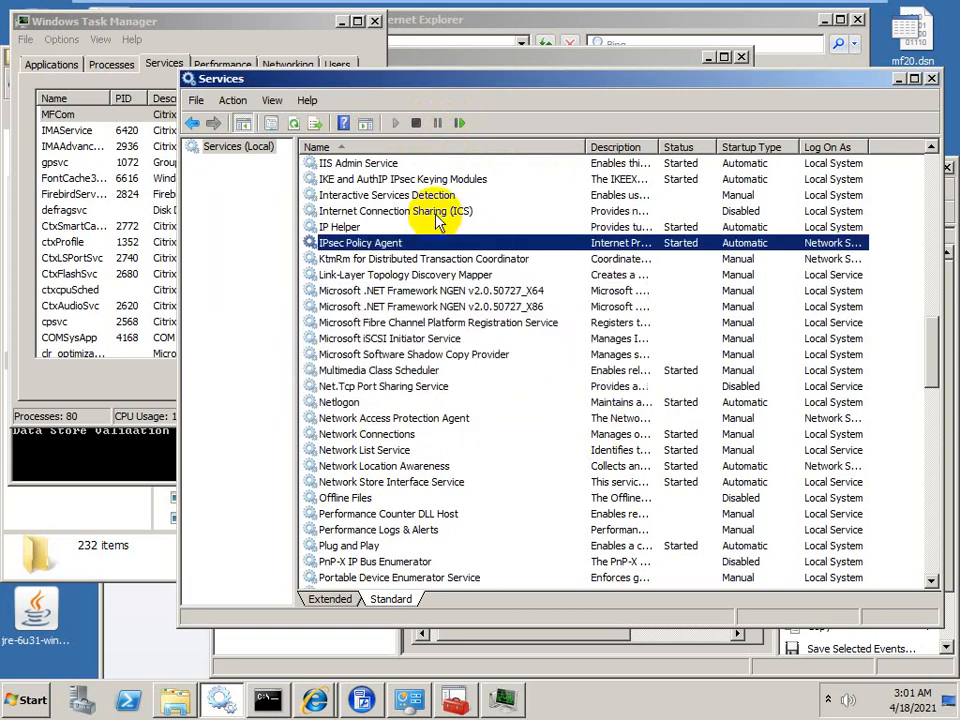
Step: Try to stop the IPsec Policy Agent service along with its dependent service
click(415, 123)
click(424, 392)
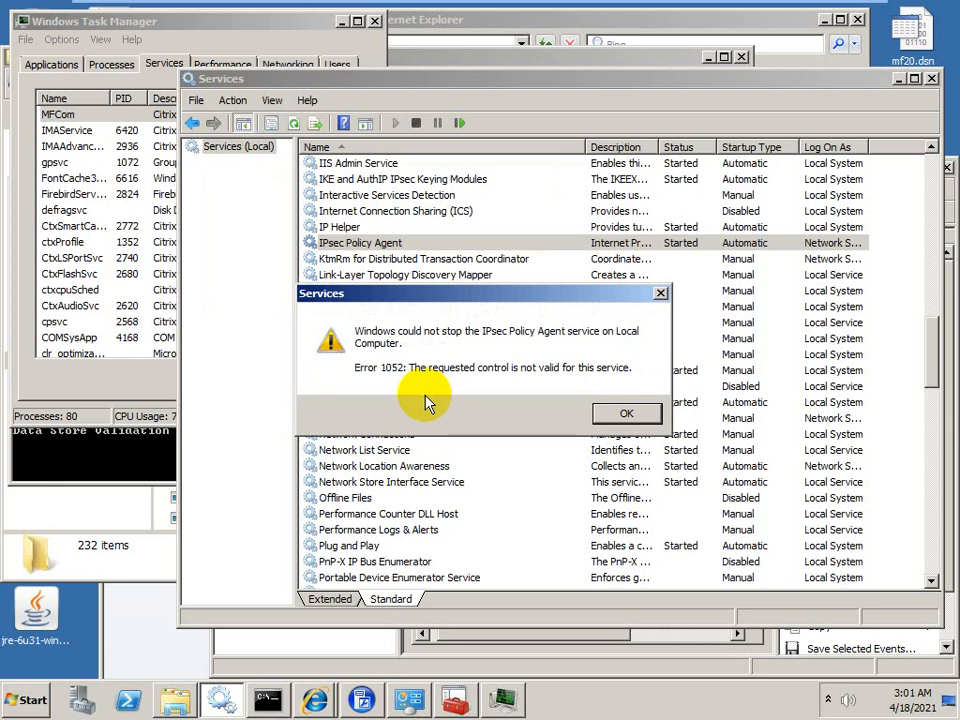
click(621, 413)
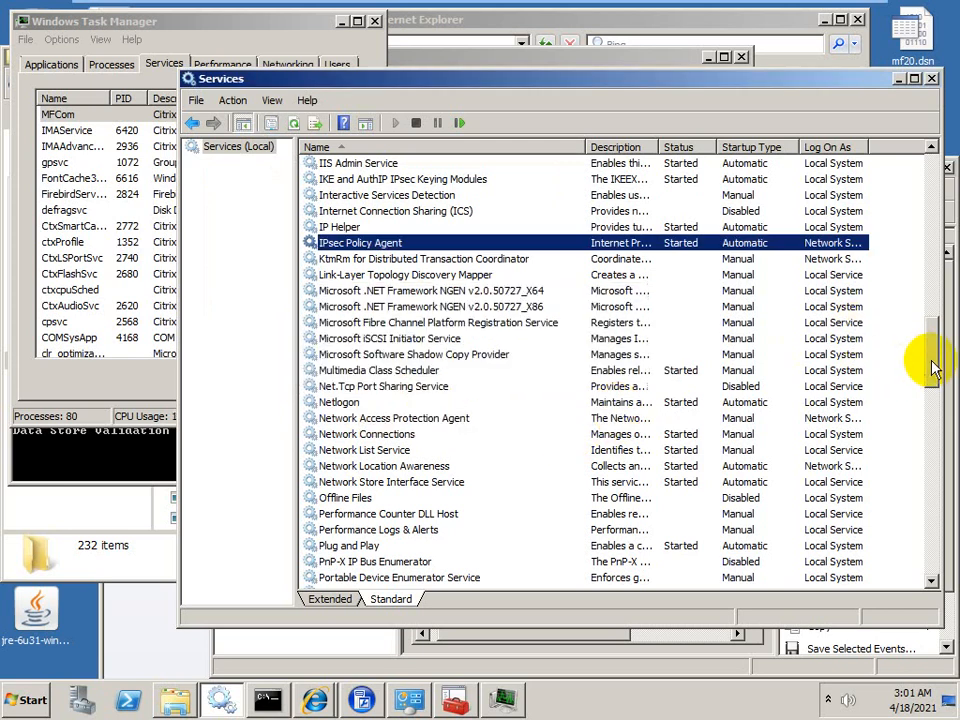
Step: Locate the Citrix Independent Management Architecture service and try to stop IMAService from Task Manager
click(925, 300)
drag(925, 300, 921, 226)
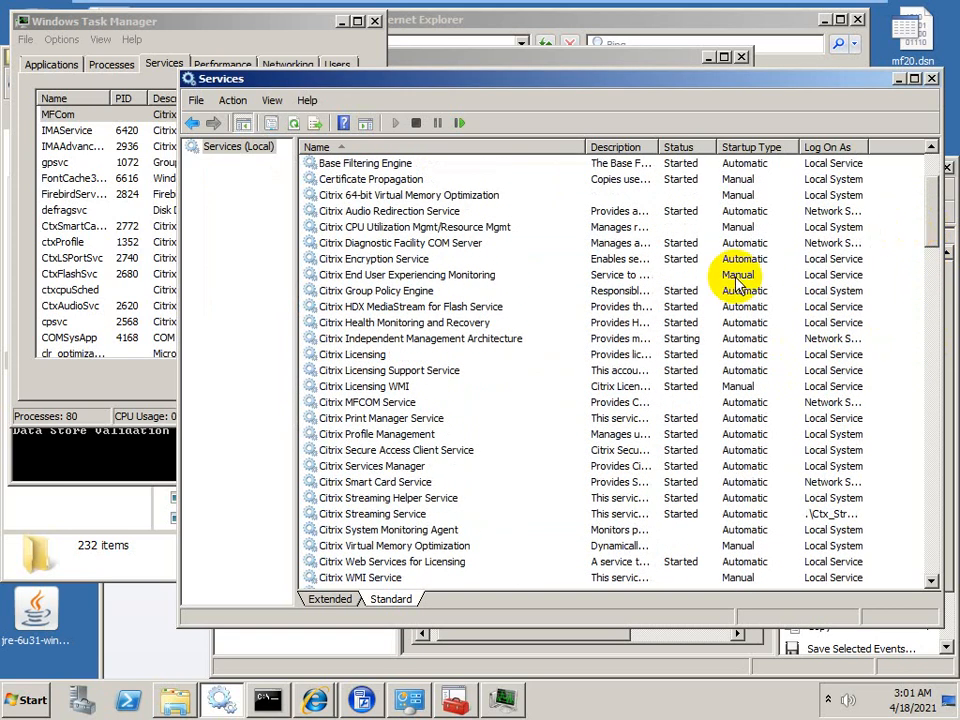
click(385, 339)
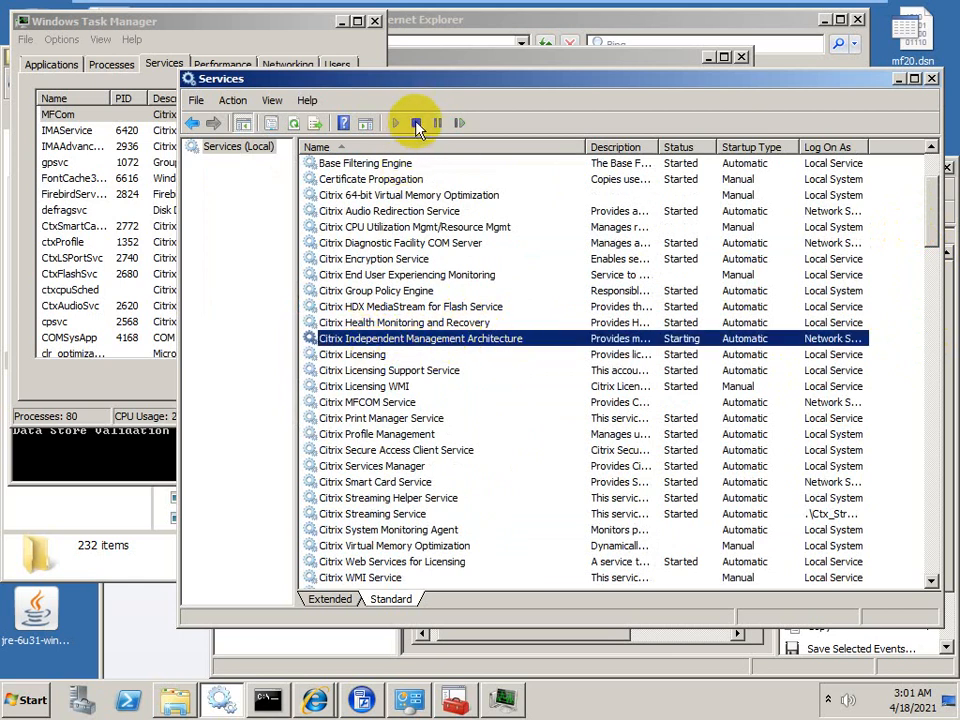
click(45, 128)
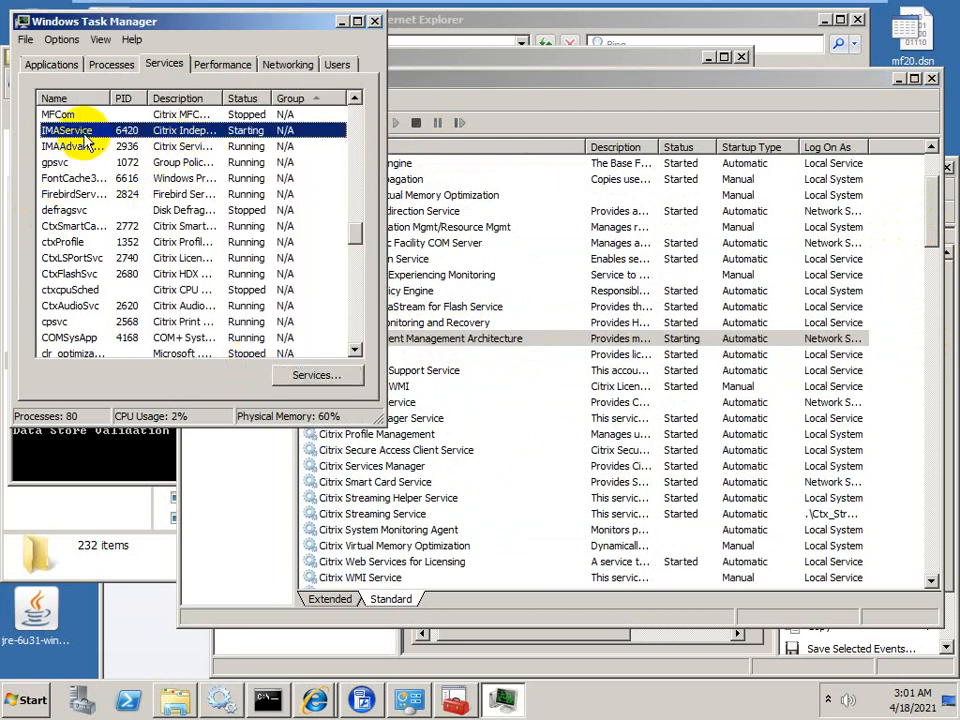
right_click(86, 140)
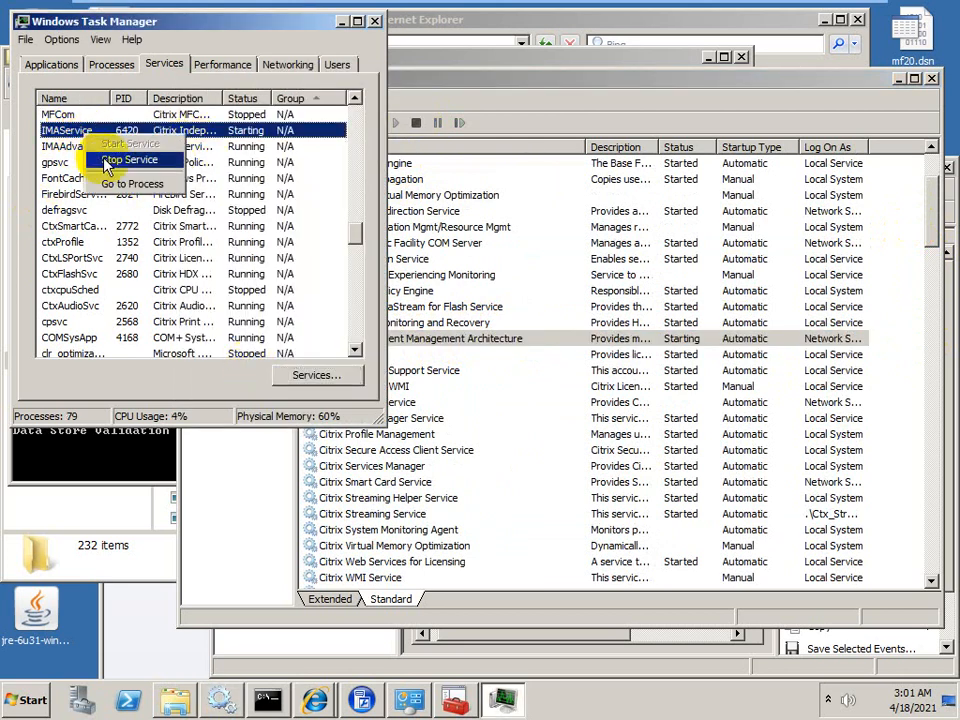
click(110, 160)
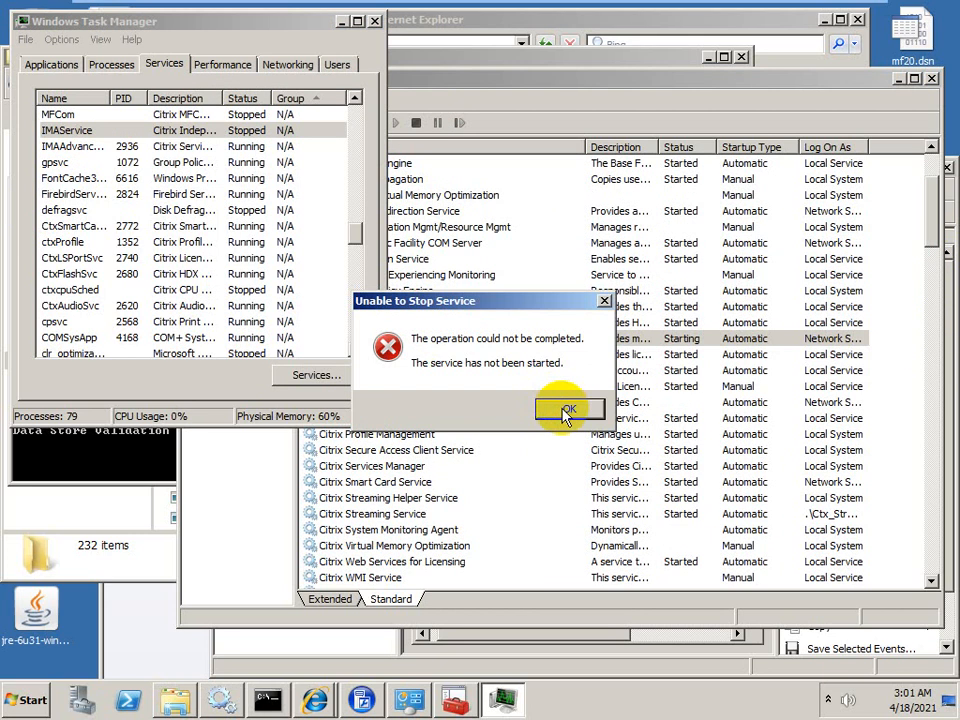
click(566, 411)
click(74, 148)
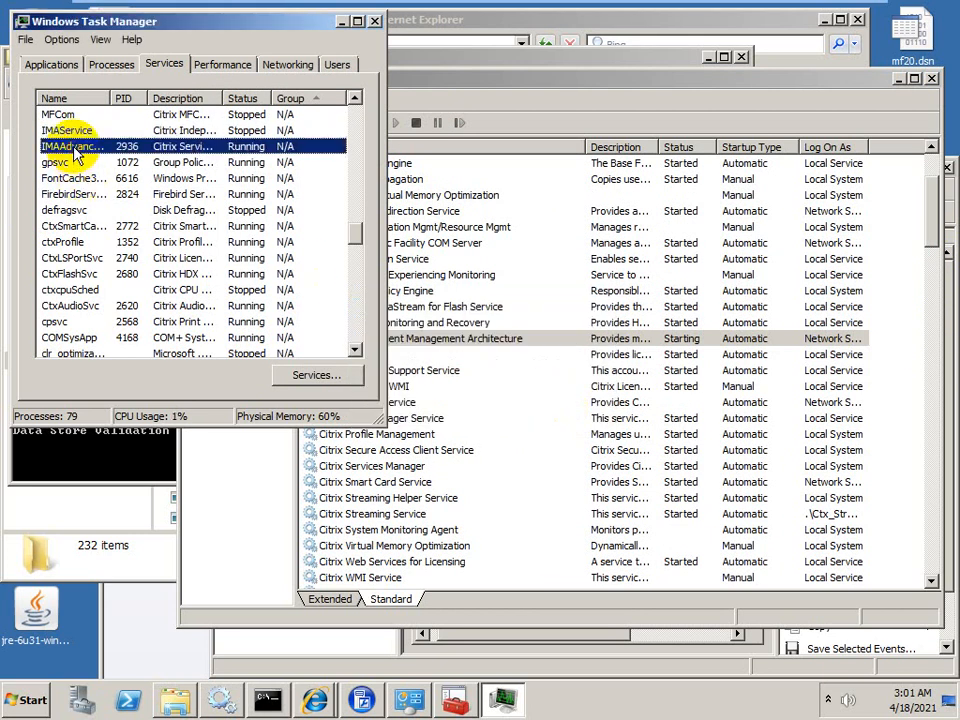
Step: Close Task Manager and restart the server with the reason Other (Planned) and the comment "dsad"
click(373, 23)
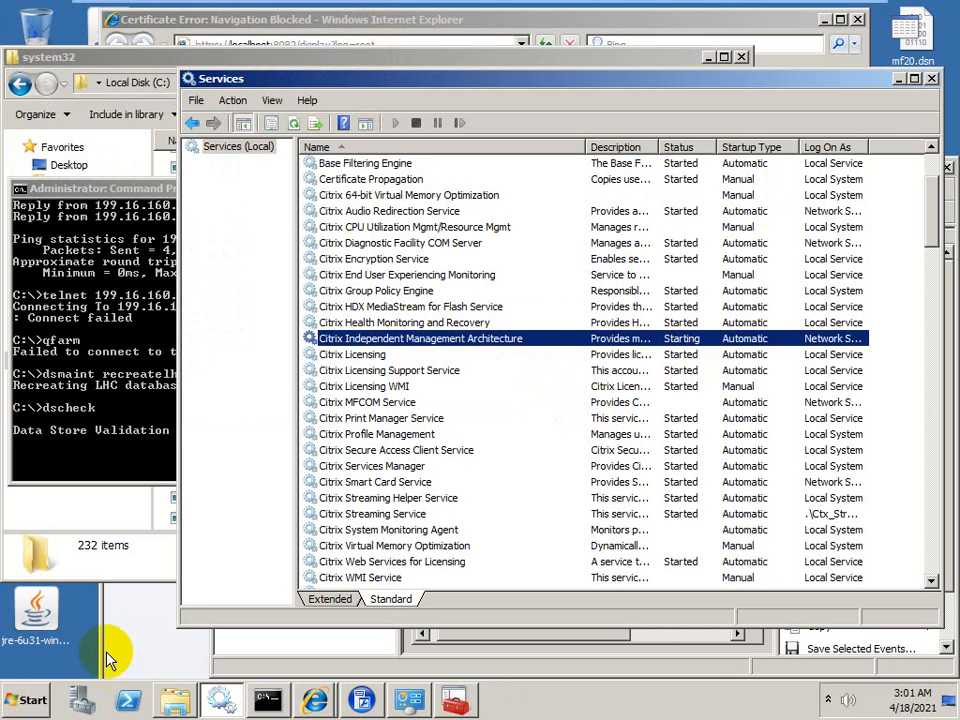
click(26, 700)
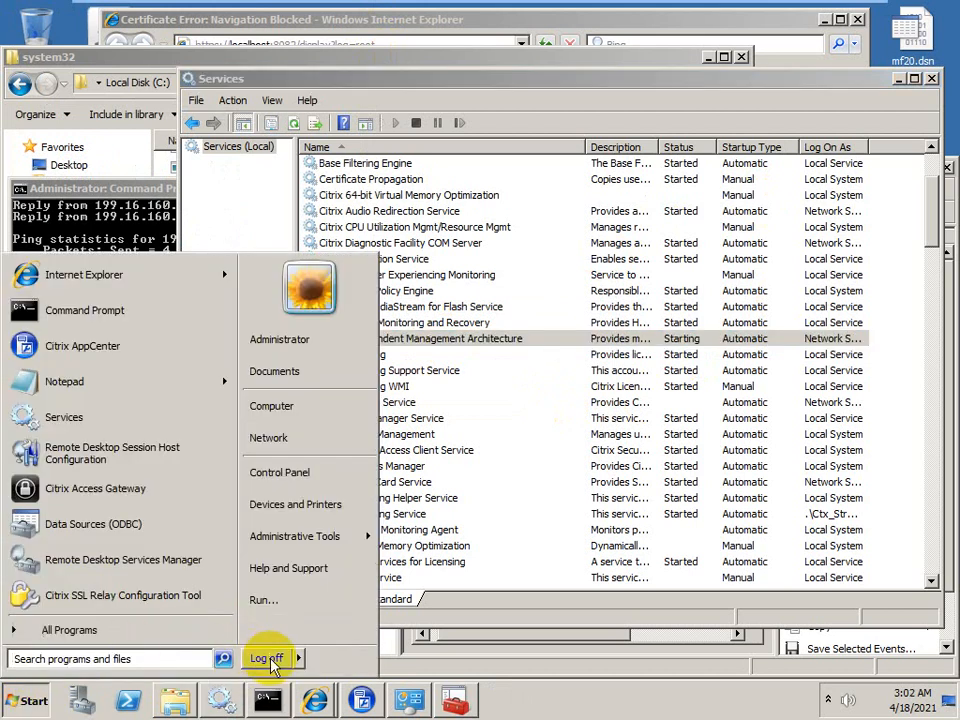
mouse_move(306, 662)
click(345, 632)
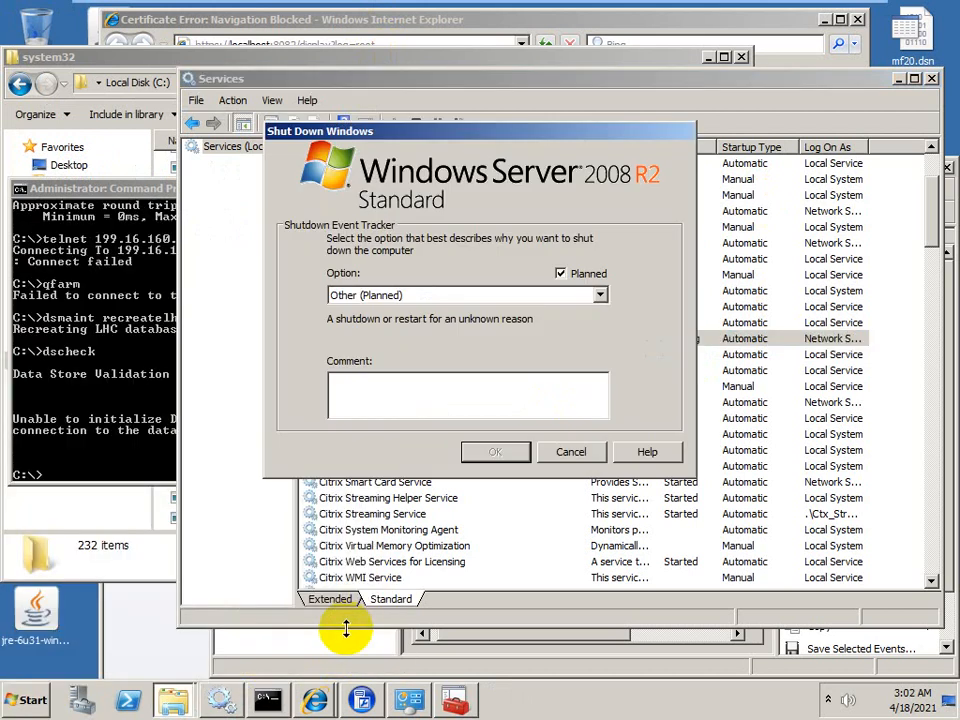
click(403, 389)
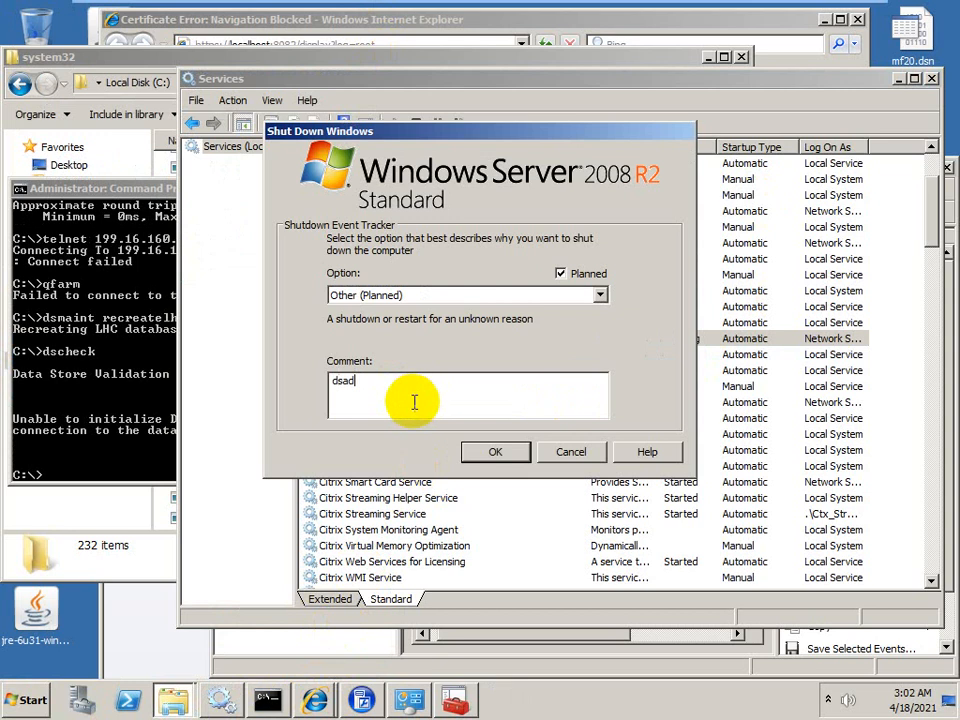
text(dsad)
click(490, 452)
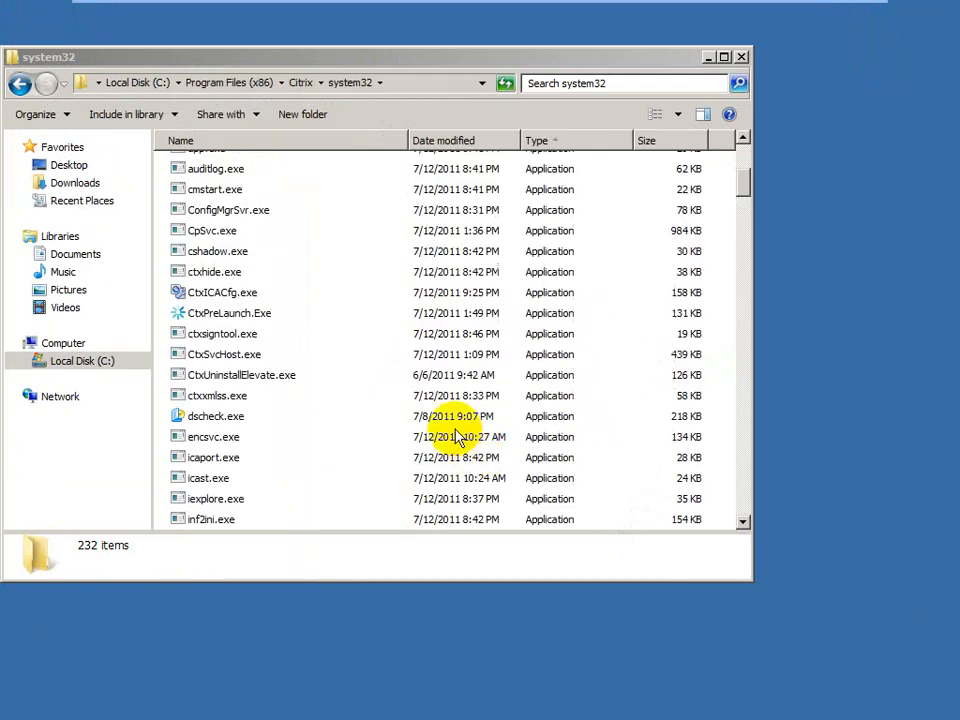